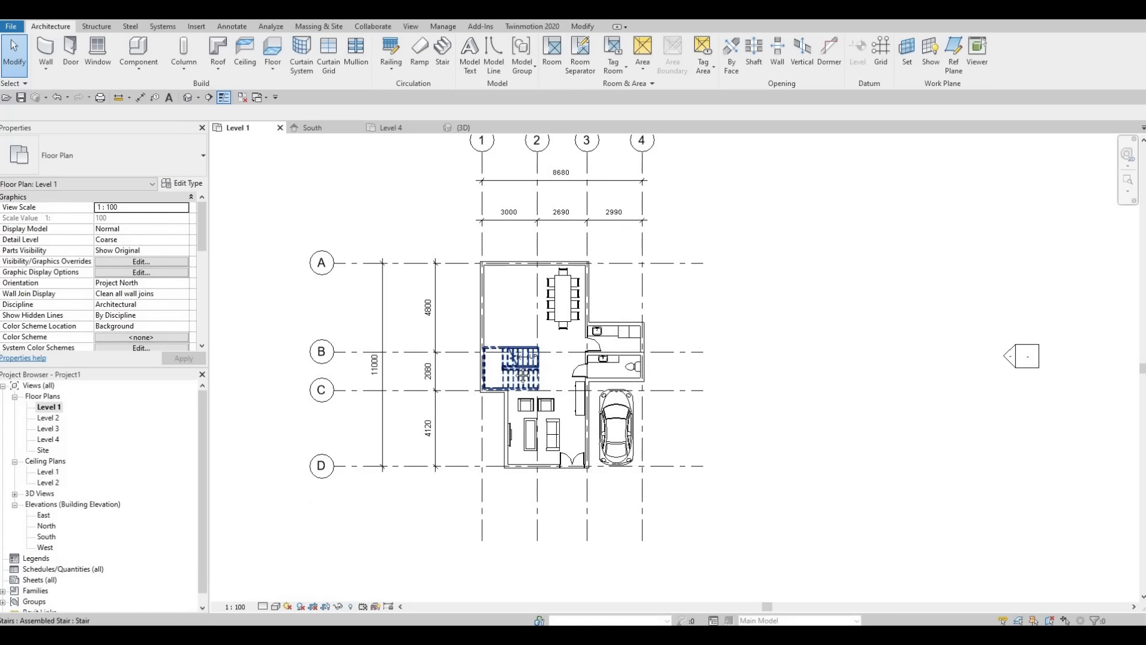
{"action": "scroll", "coordinate": [498, 347], "scroll_direction": "down", "scroll_amount": 1}
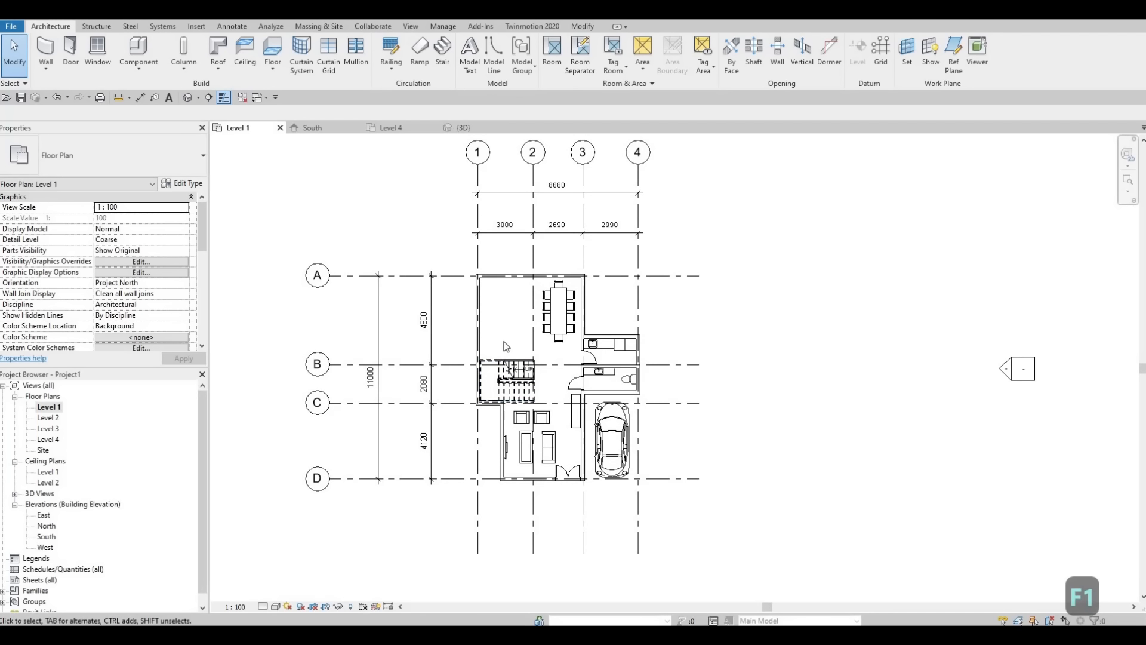
{"action": "scroll", "coordinate": [508, 334], "scroll_direction": "up", "scroll_amount": 2}
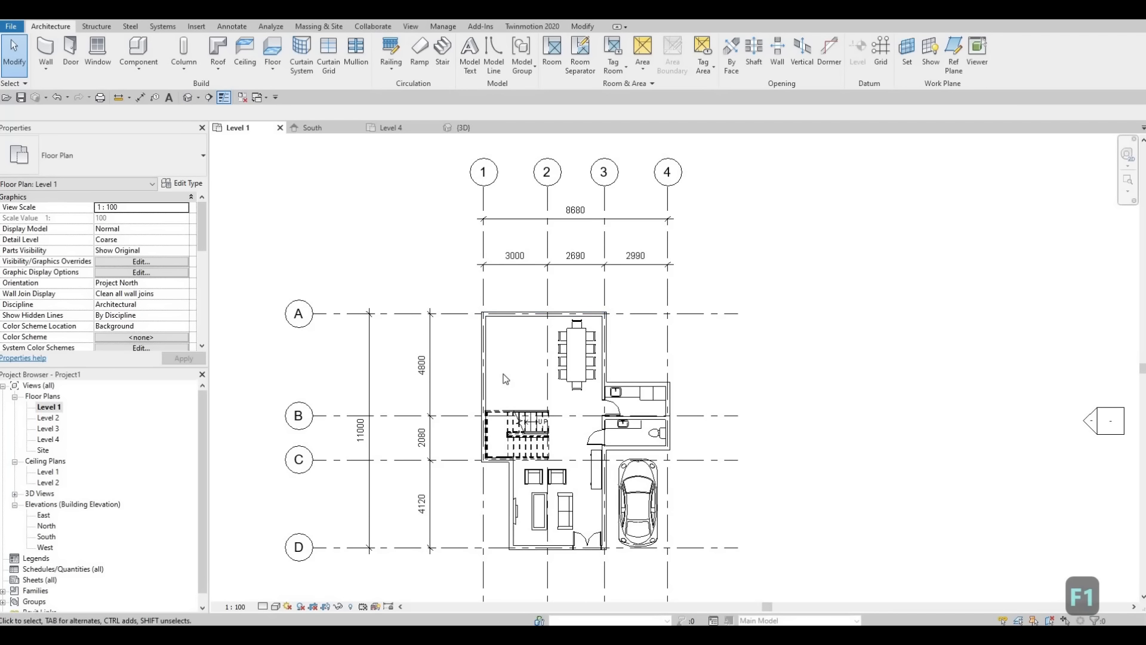
{"action": "left_click", "coordinate": [98, 51]}
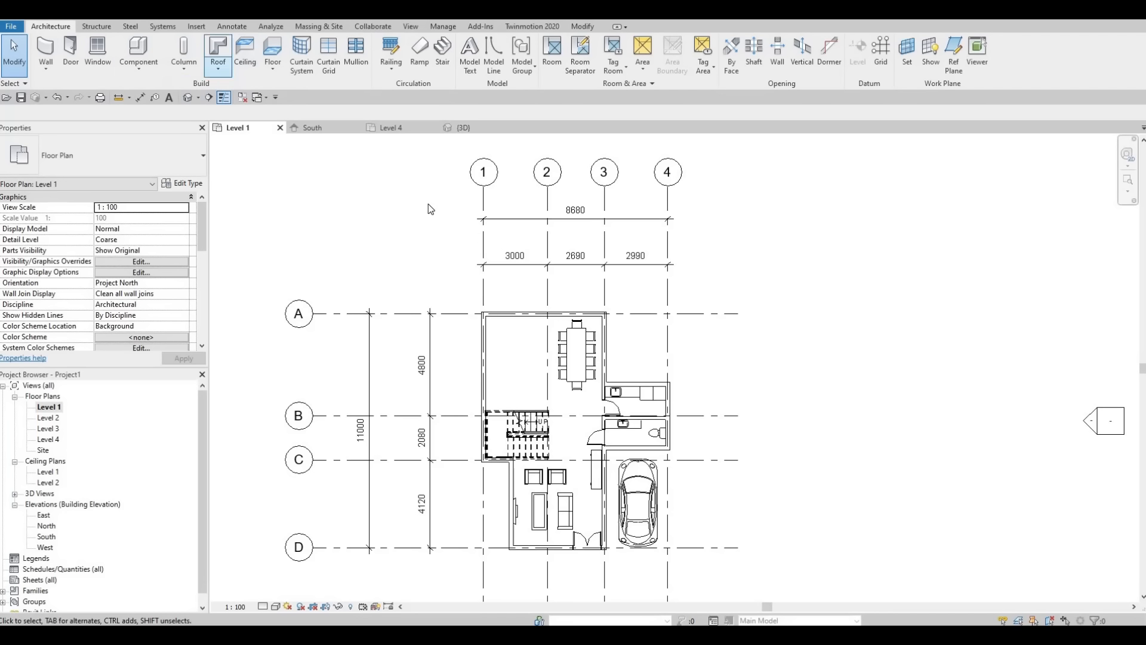
{"action": "middle_click_drag", "start_coordinate": [503, 368], "coordinate": [489, 371]}
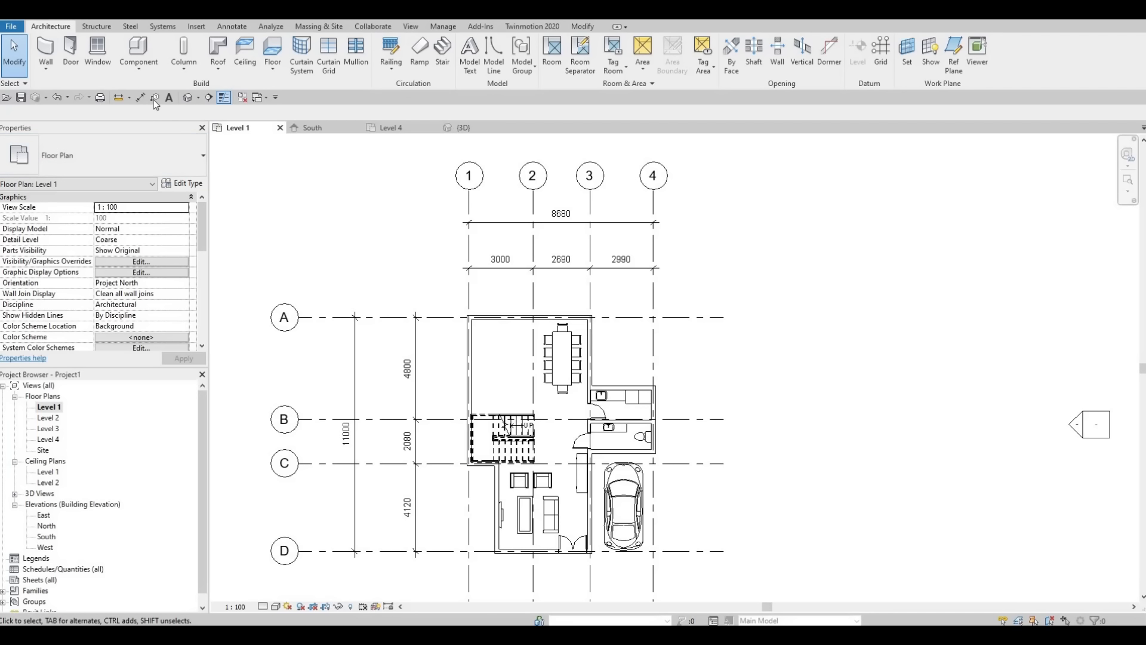
Step: Draw a vertical building section between grids 1 and 2, from just below grid C through the stairs to above grid A
{"action": "left_click", "coordinate": [209, 99]}
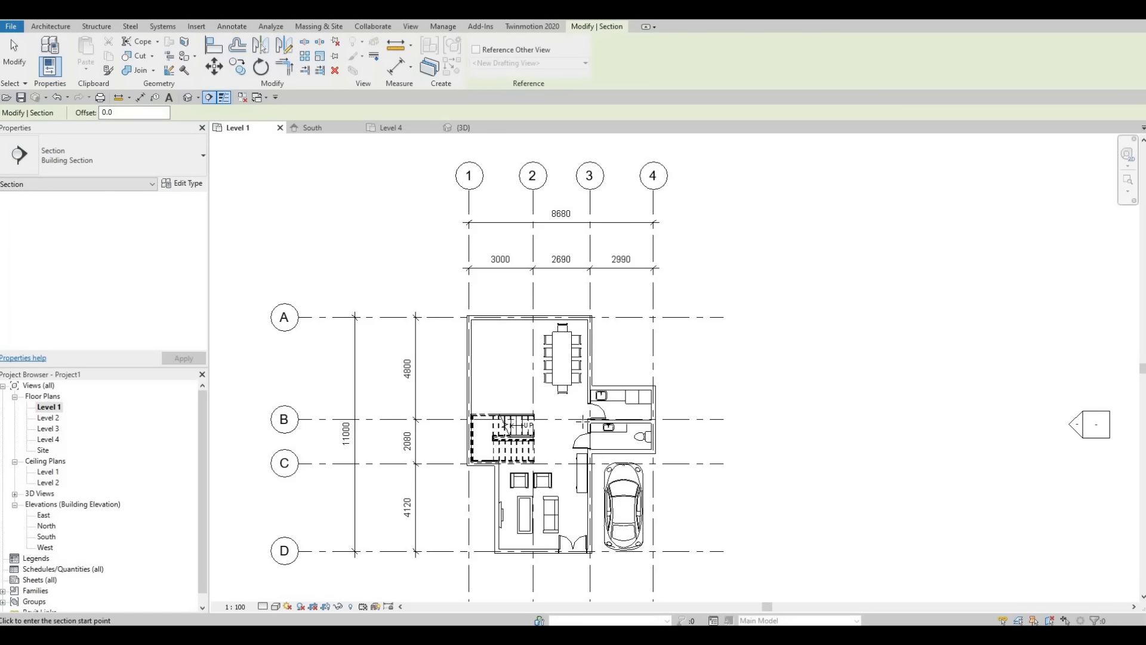
{"action": "middle_click_drag", "start_coordinate": [469, 394], "coordinate": [435, 332]}
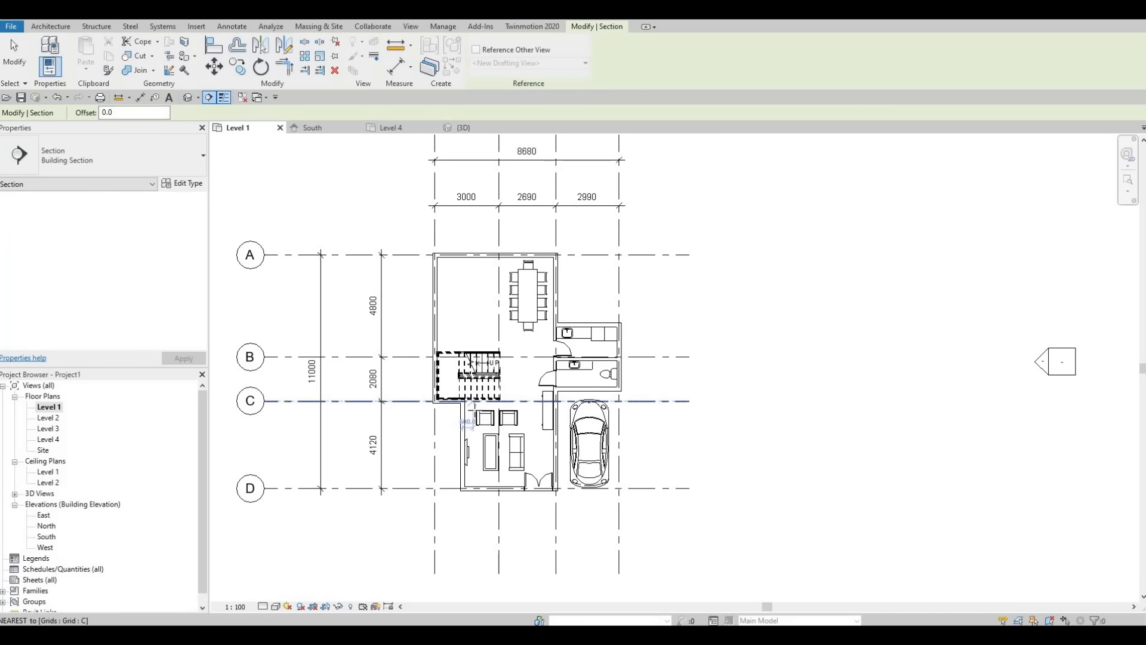
{"action": "left_click", "coordinate": [475, 411]}
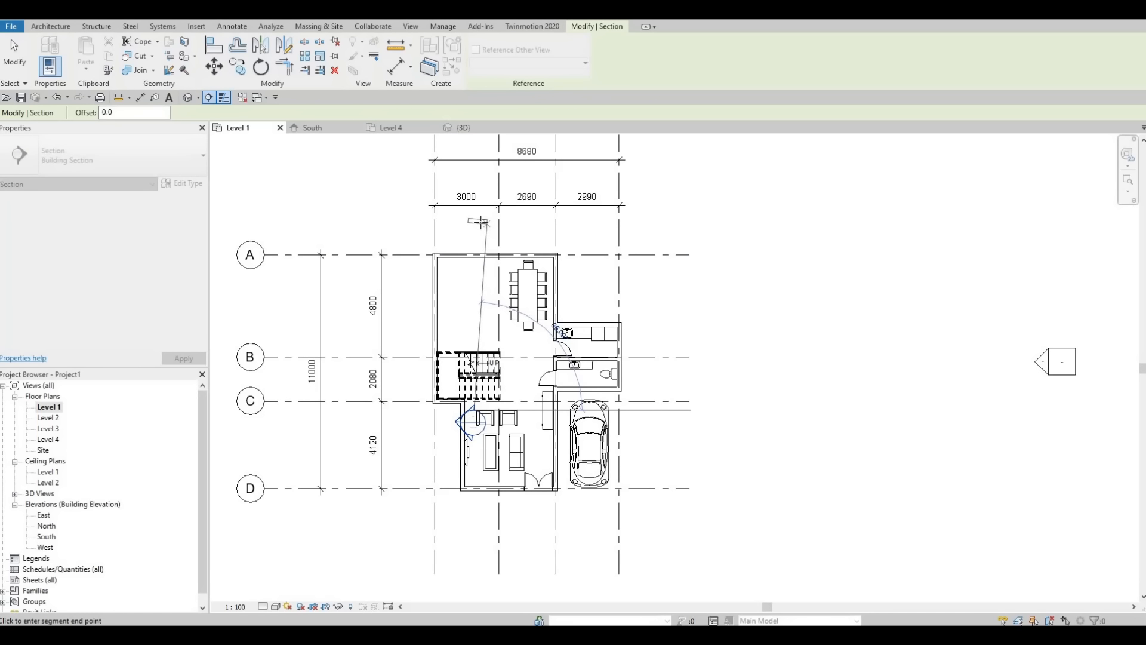
{"action": "left_click", "coordinate": [475, 221]}
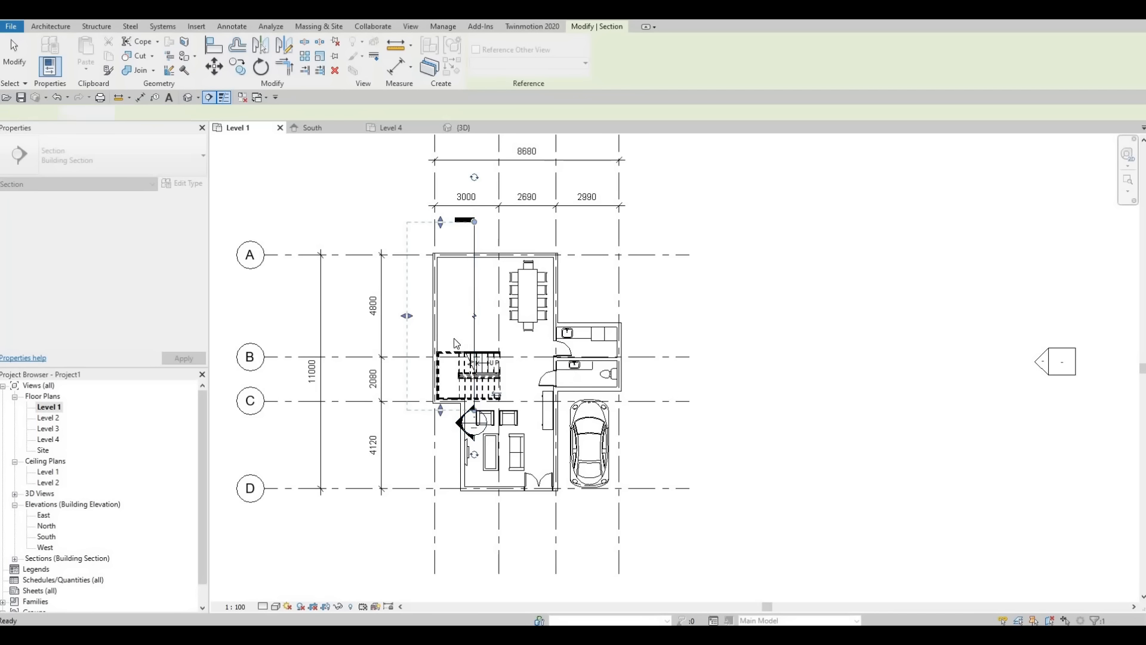
{"action": "key", "text": "Escape"}
{"action": "scroll", "coordinate": [449, 333], "scroll_direction": "up", "scroll_amount": 1}
{"action": "middle_click_drag", "start_coordinate": [402, 357], "coordinate": [400, 364]}
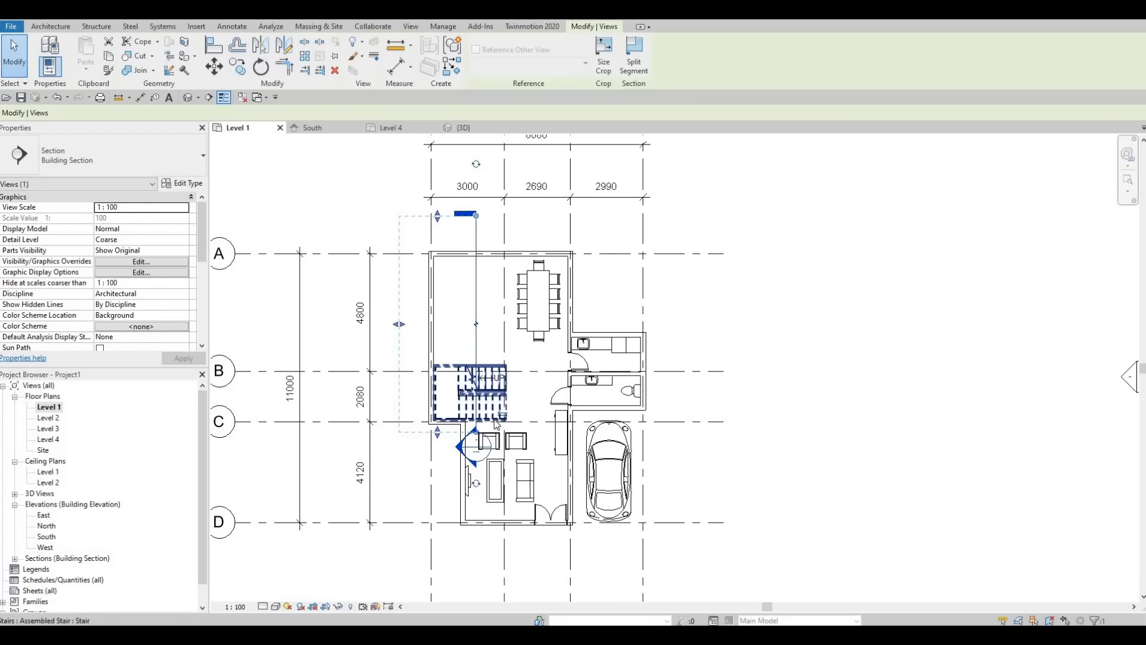
Step: Flip the section's viewing direction and flip it back towards the exterior wall on grid 1
{"action": "scroll", "coordinate": [507, 413], "scroll_direction": "up", "scroll_amount": 2}
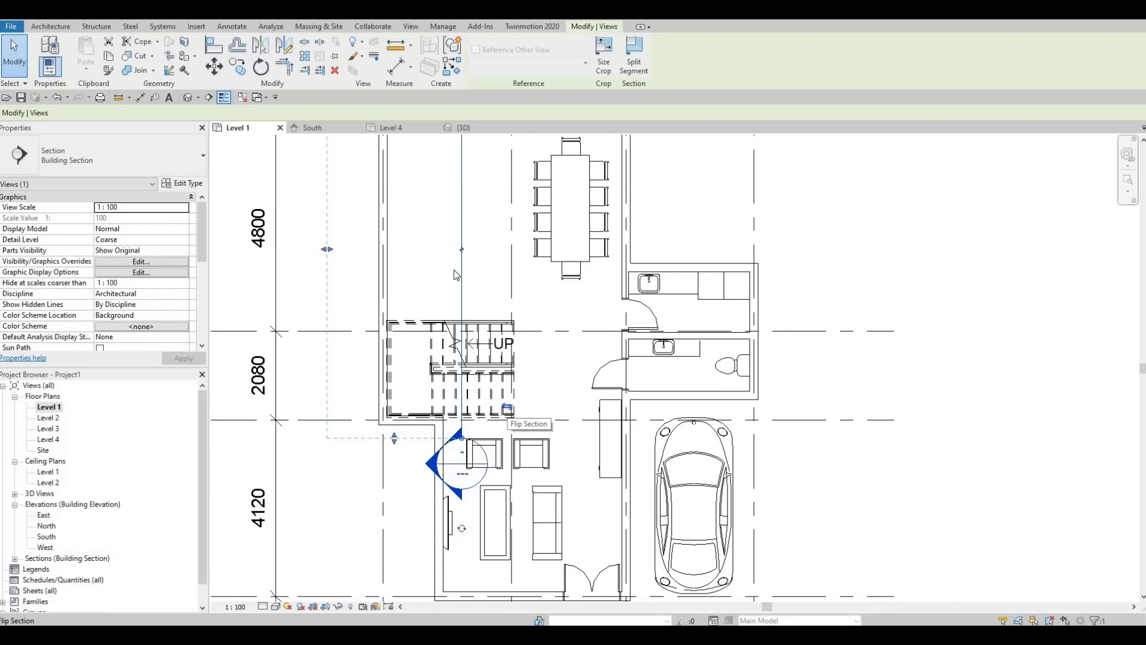
{"action": "left_click", "coordinate": [507, 412]}
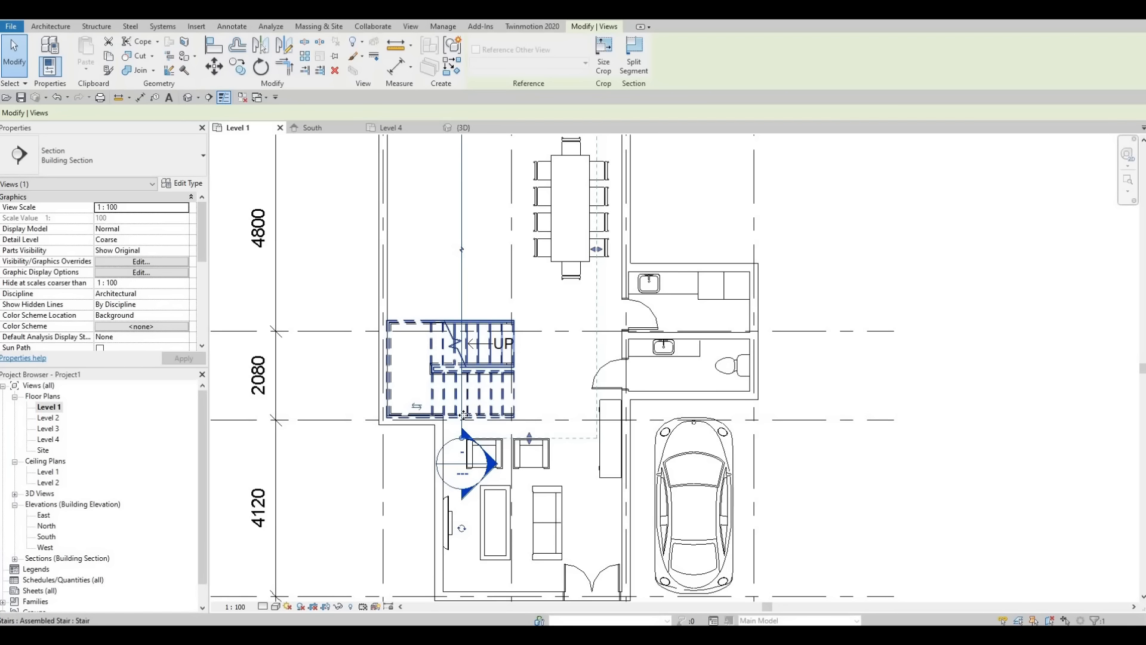
{"action": "left_click", "coordinate": [434, 386]}
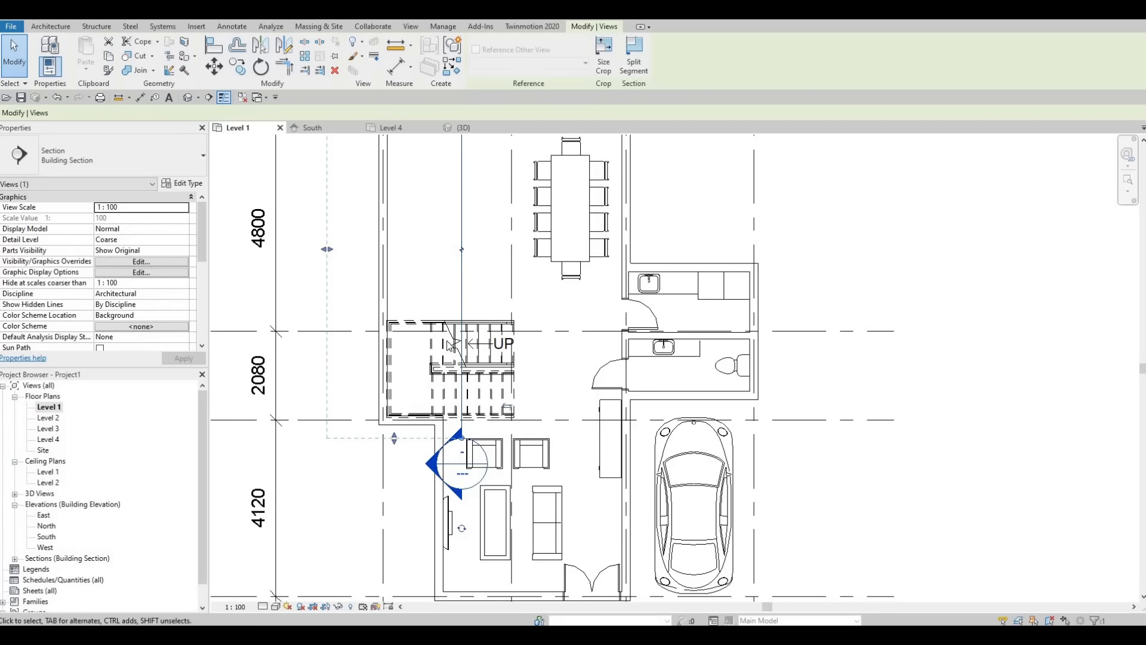
Step: Reduce the section's view depth so its far boundary sits just outside the exterior wall along grid 1
{"action": "scroll", "coordinate": [447, 337], "scroll_direction": "down", "scroll_amount": 3}
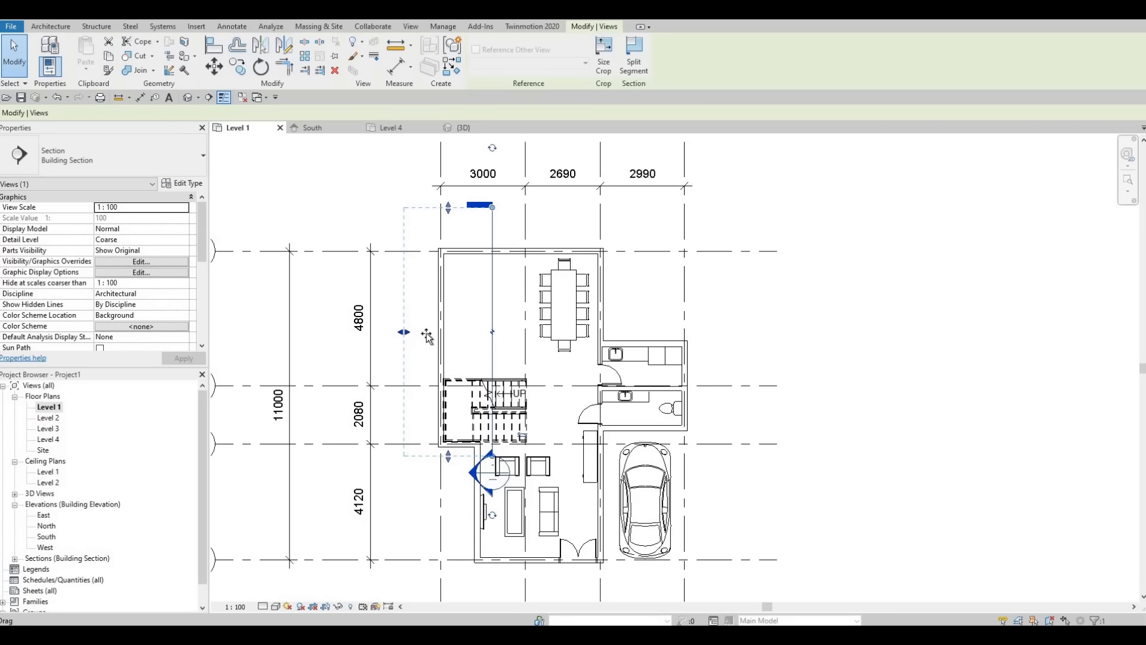
{"action": "left_click_drag", "start_coordinate": [426, 333], "coordinate": [434, 333]}
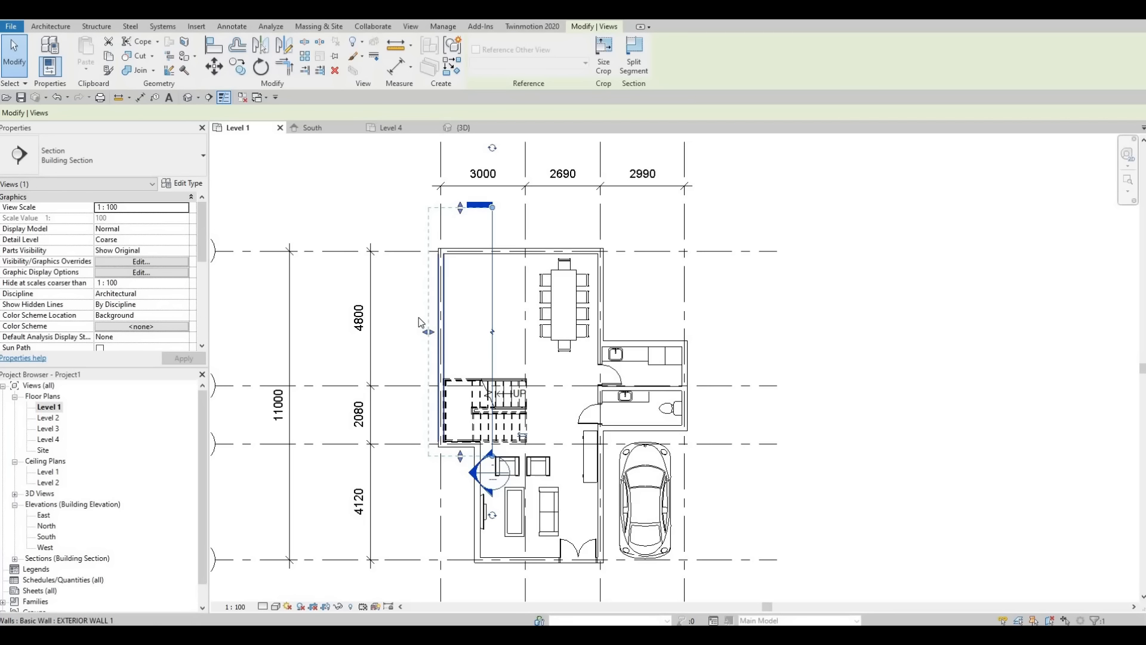
{"action": "middle_click_drag", "start_coordinate": [444, 343], "coordinate": [441, 347]}
{"action": "scroll", "coordinate": [442, 347], "scroll_direction": "down", "scroll_amount": 1}
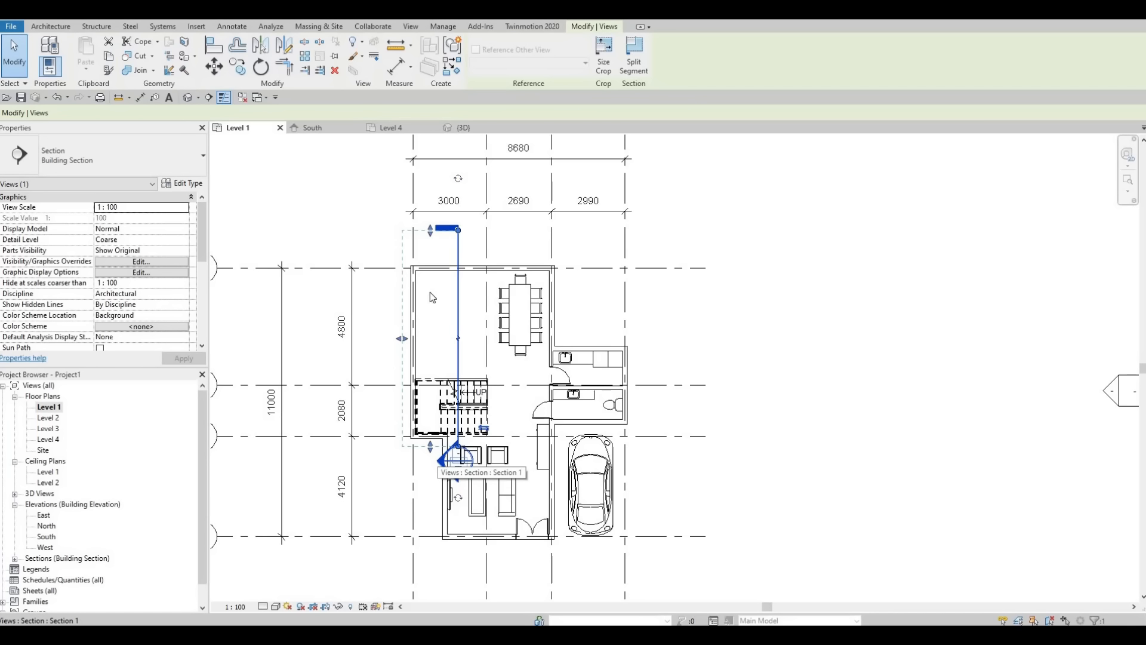
{"action": "scroll", "coordinate": [433, 422], "scroll_direction": "up", "scroll_amount": 1}
{"action": "middle_click_drag", "start_coordinate": [434, 277], "coordinate": [426, 336]}
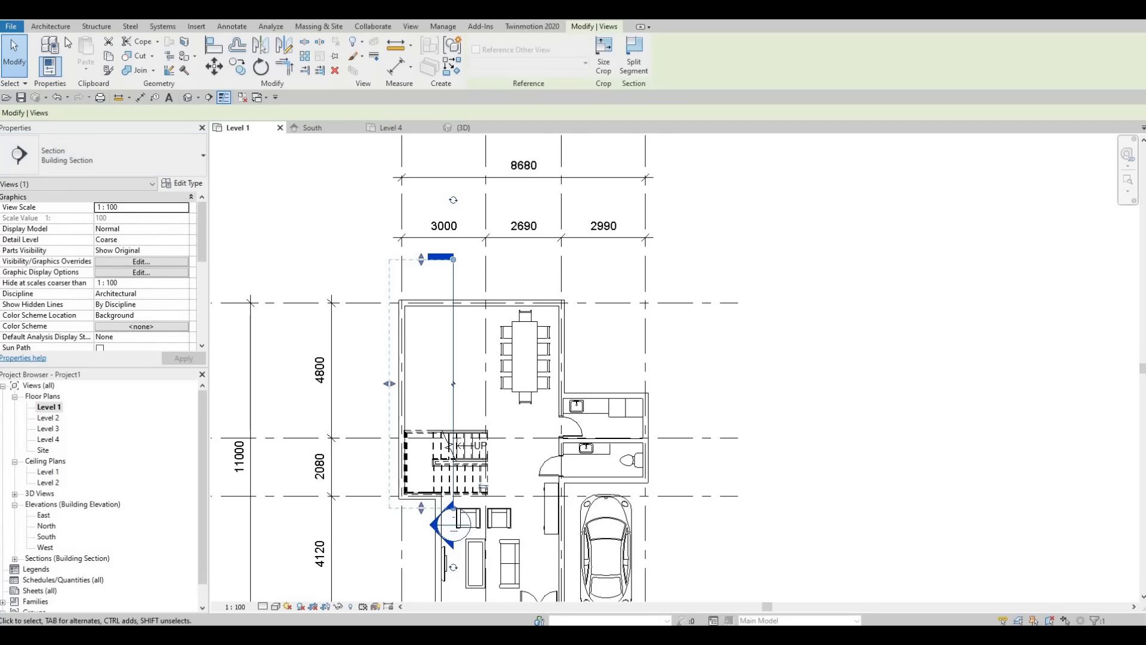
Step: Create an in-place model component in the Generic Models category
{"action": "left_click", "coordinate": [46, 26]}
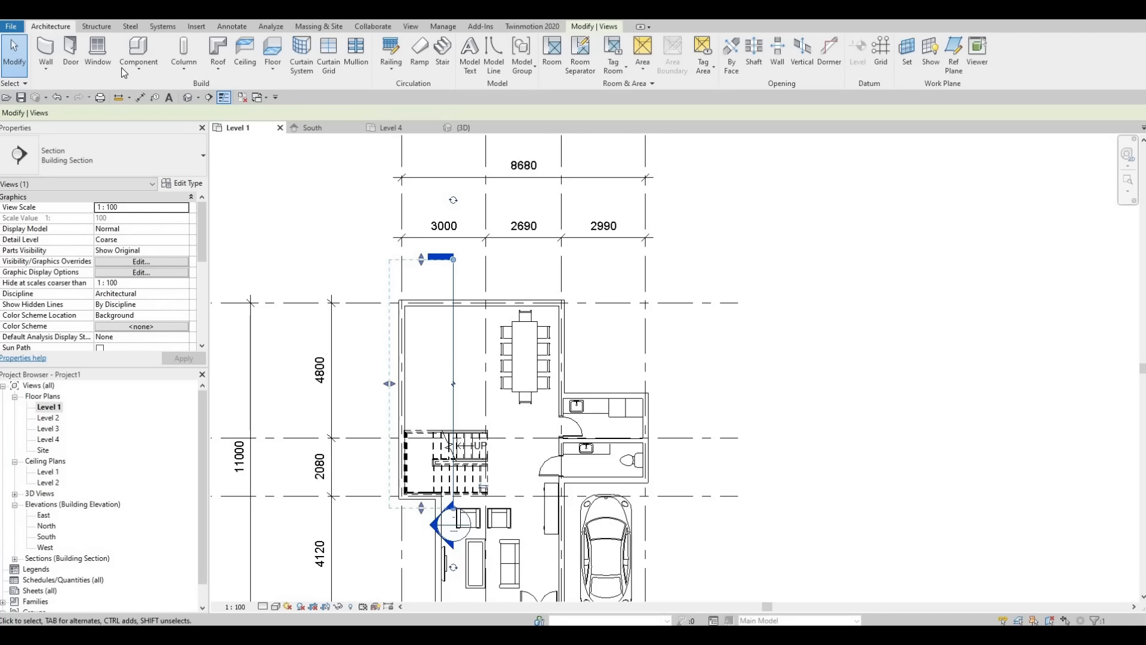
{"action": "left_click", "coordinate": [125, 70]}
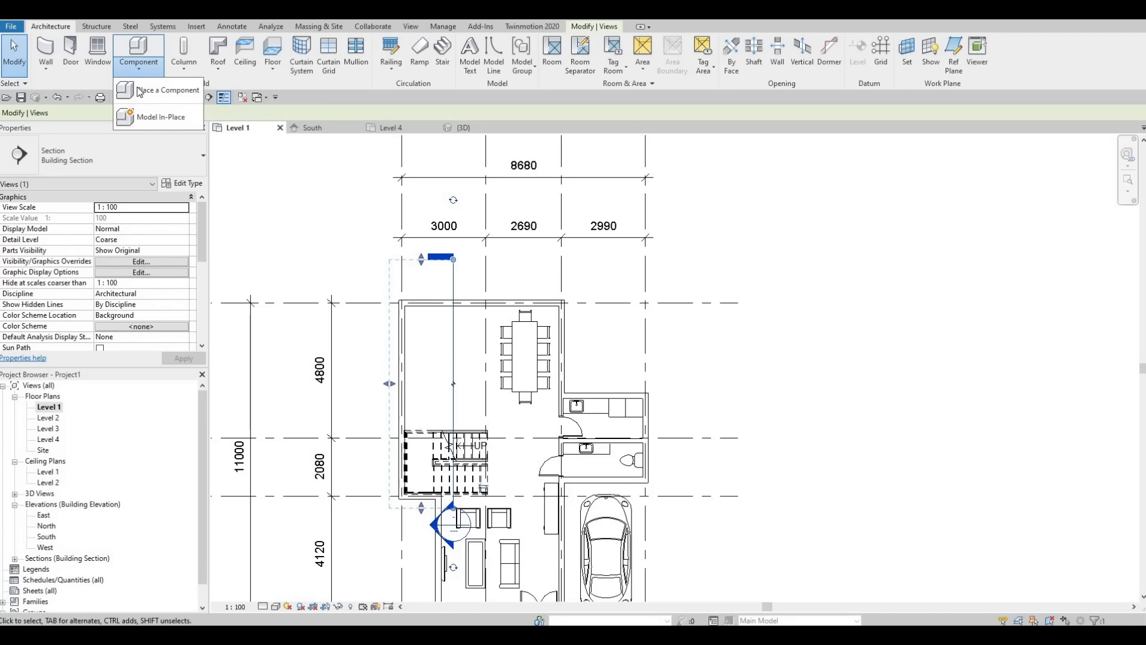
{"action": "left_click", "coordinate": [163, 116]}
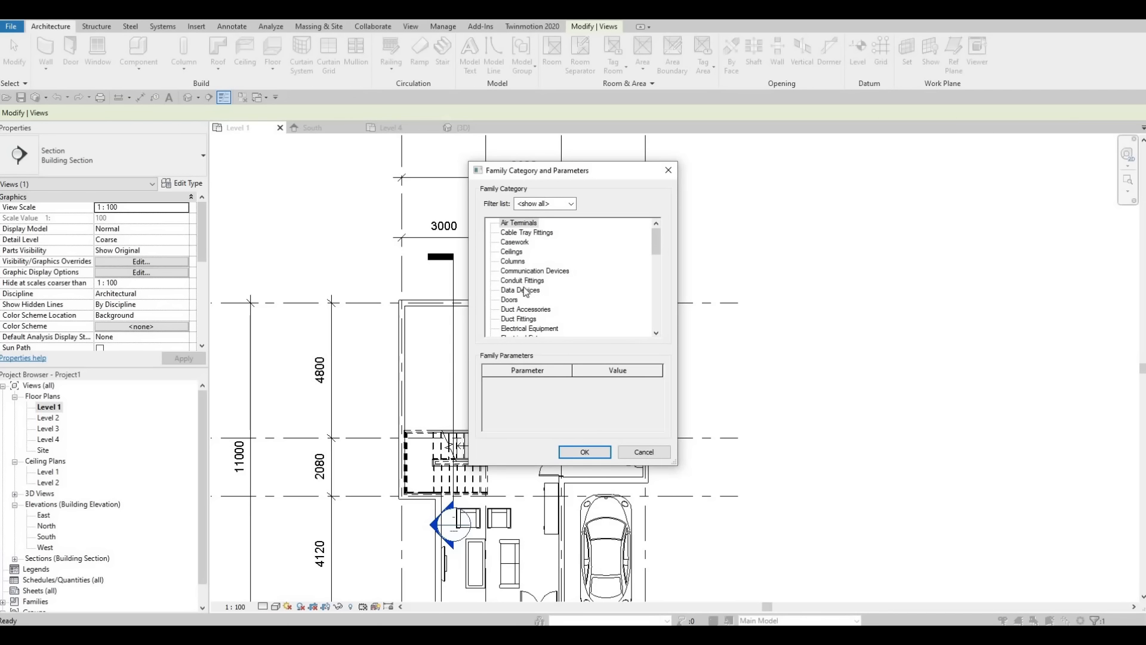
{"action": "scroll", "coordinate": [523, 292], "scroll_direction": "down", "scroll_amount": 3}
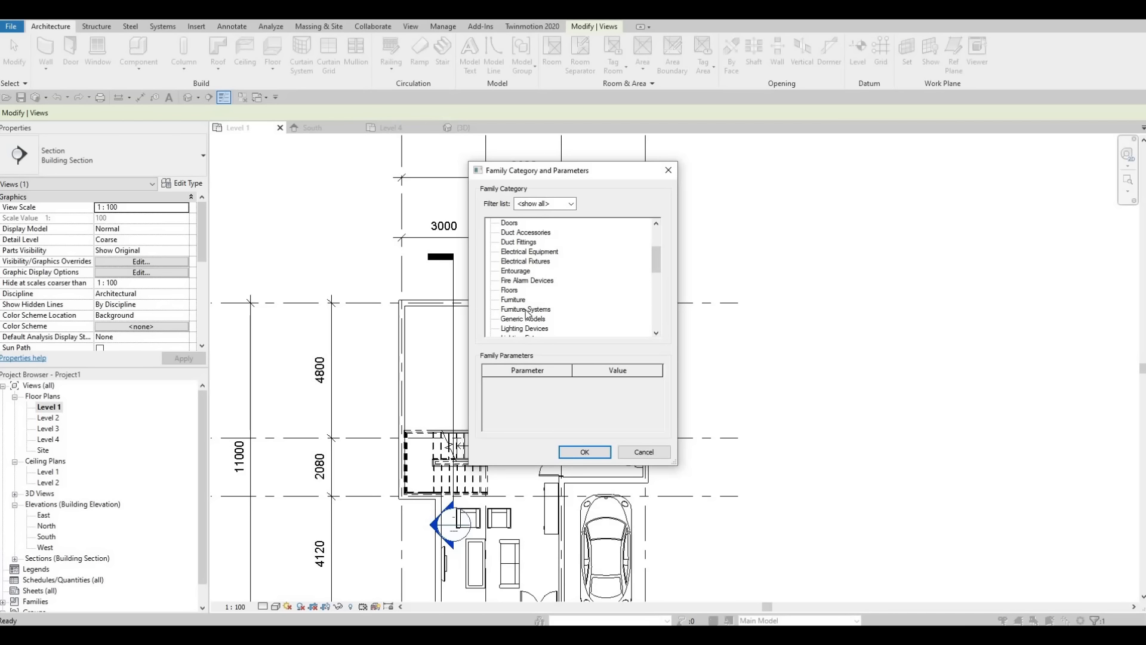
{"action": "scroll", "coordinate": [526, 299], "scroll_direction": "down", "scroll_amount": 2}
{"action": "key", "text": "F1"}
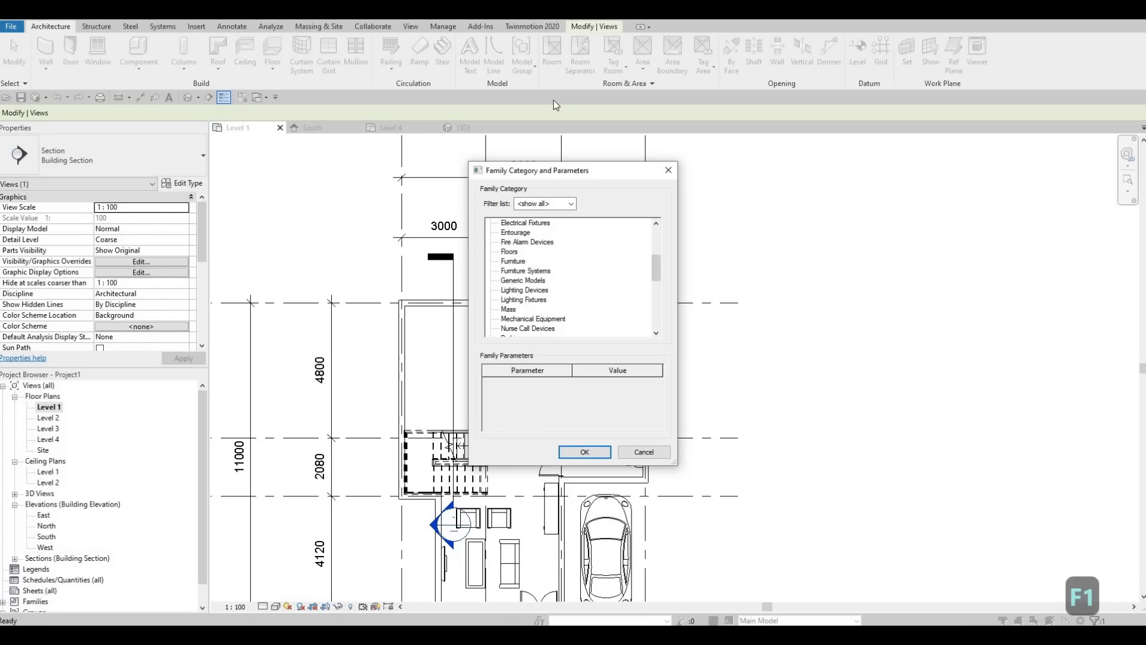
{"action": "left_click", "coordinate": [524, 280]}
{"action": "left_click", "coordinate": [578, 450]}
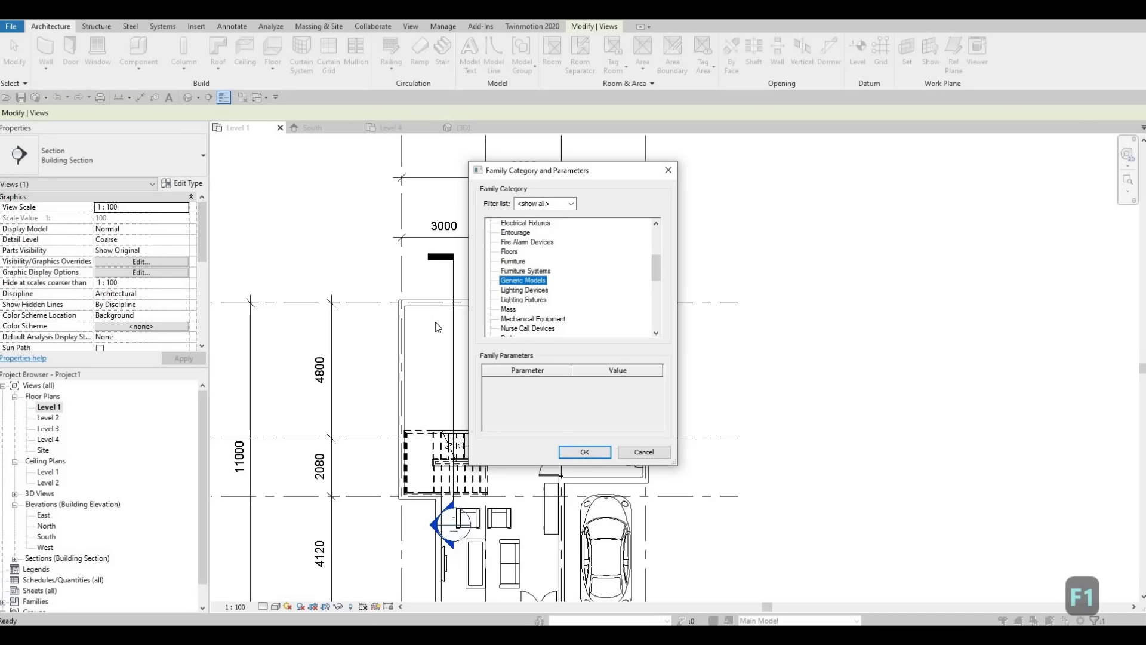
{"action": "left_click", "coordinate": [573, 342]}
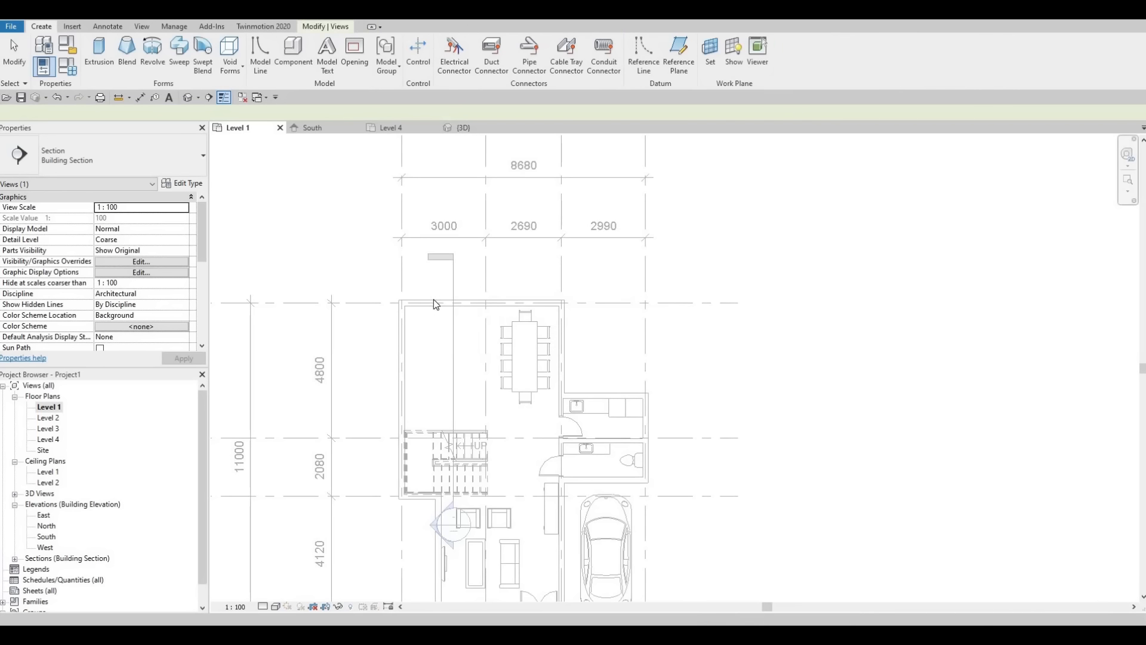
Step: Sketch a rectangular extrusion profile about 796 by 3100 mm from the room's inner wall corner at grids A and 1
{"action": "scroll", "coordinate": [431, 306], "scroll_direction": "up", "scroll_amount": 2}
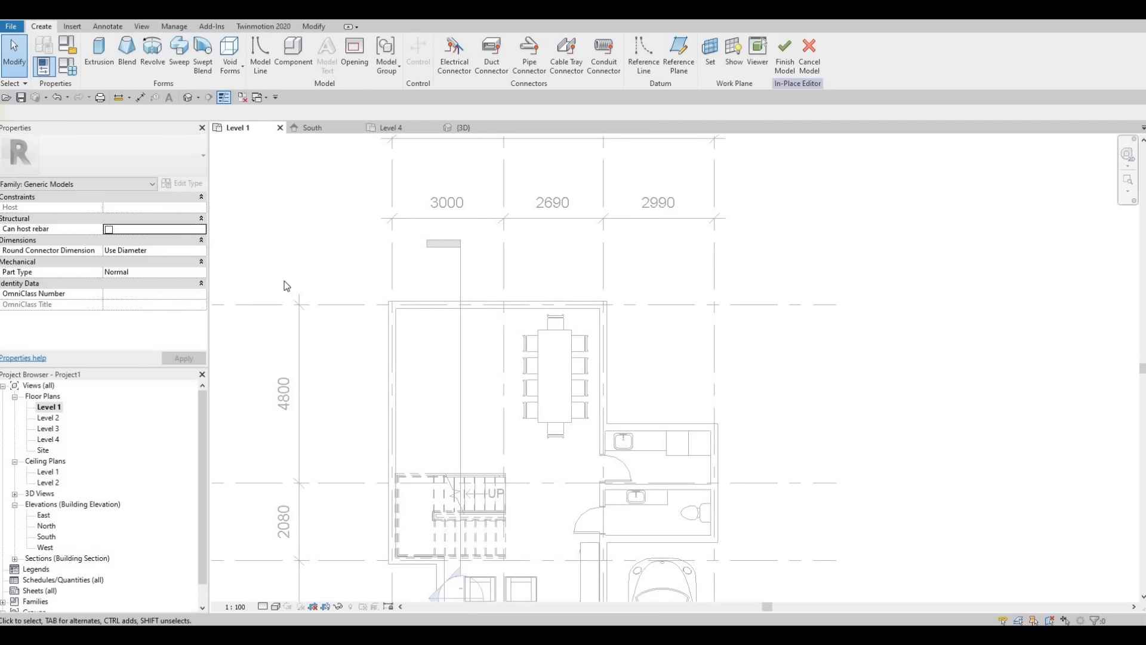
{"action": "left_click", "coordinate": [100, 58]}
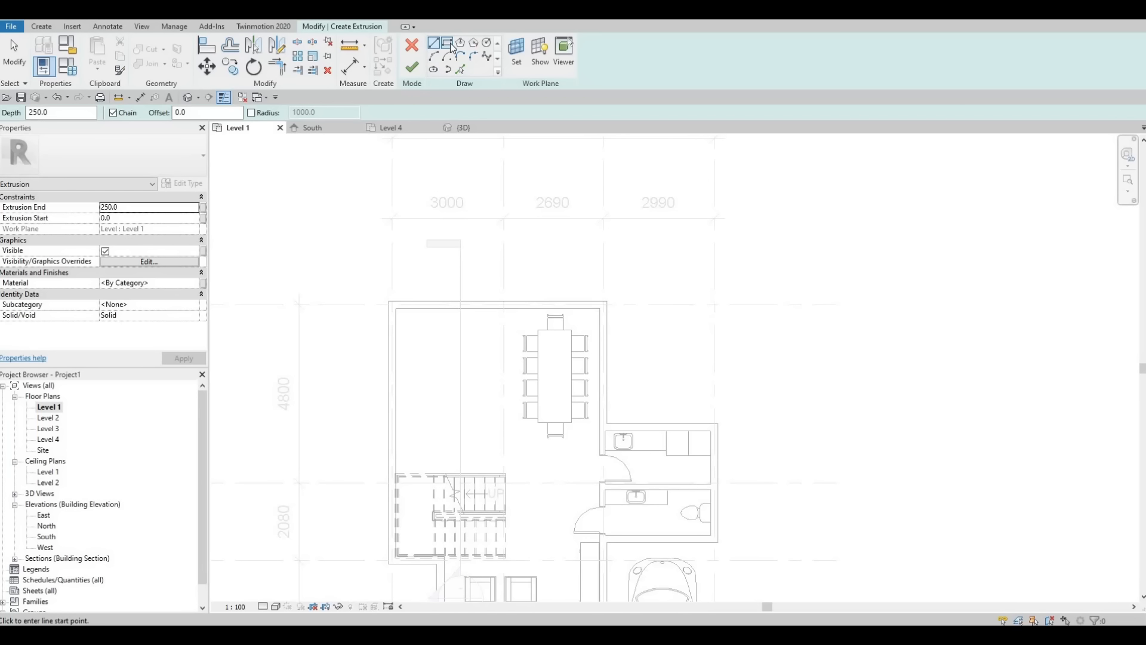
{"action": "left_click", "coordinate": [396, 308]}
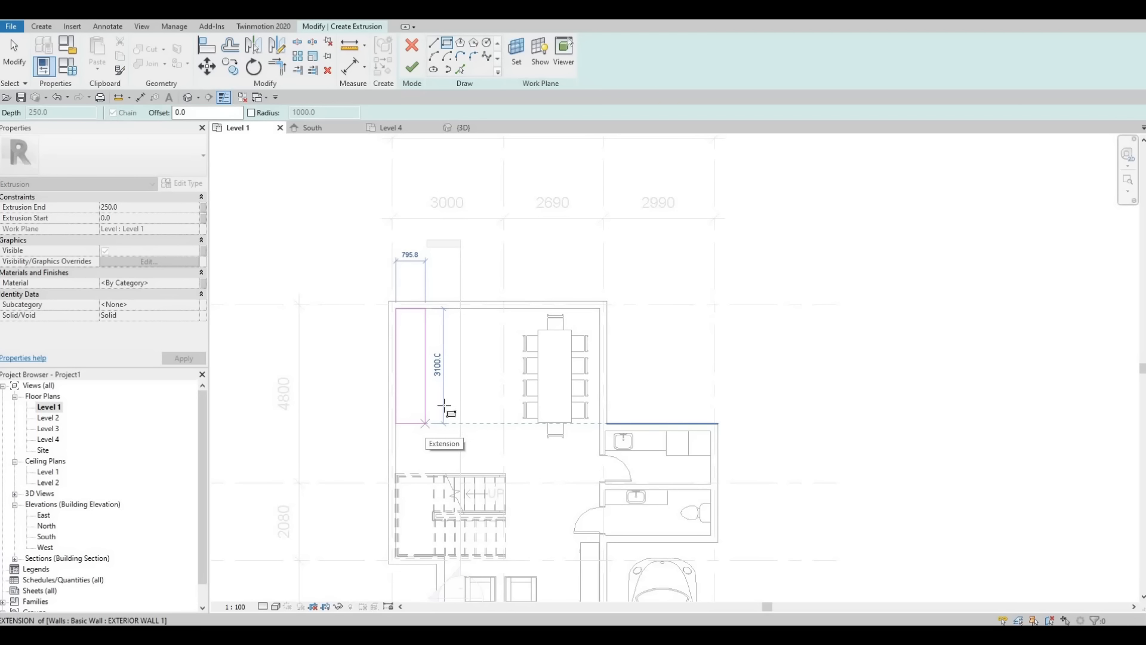
{"action": "left_click", "coordinate": [425, 424]}
{"action": "key", "text": "Escape"}
{"action": "key", "text": "Escape"}
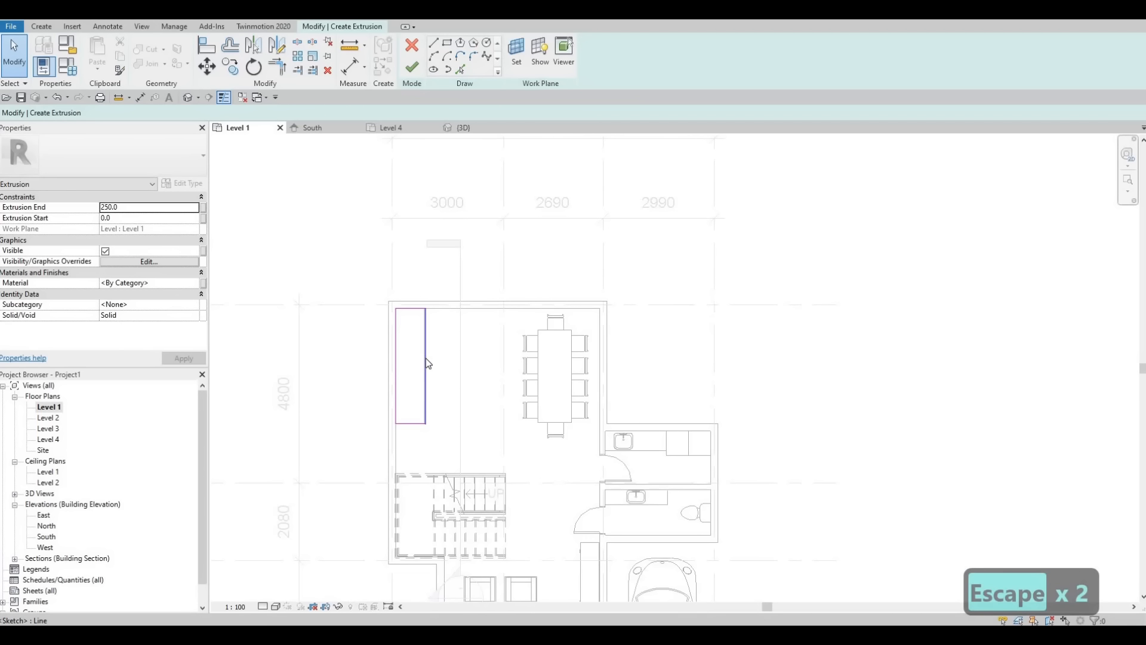
Step: Set the rectangle's width to 650 mm by moving its long edge facing the room
{"action": "left_click", "coordinate": [426, 358]}
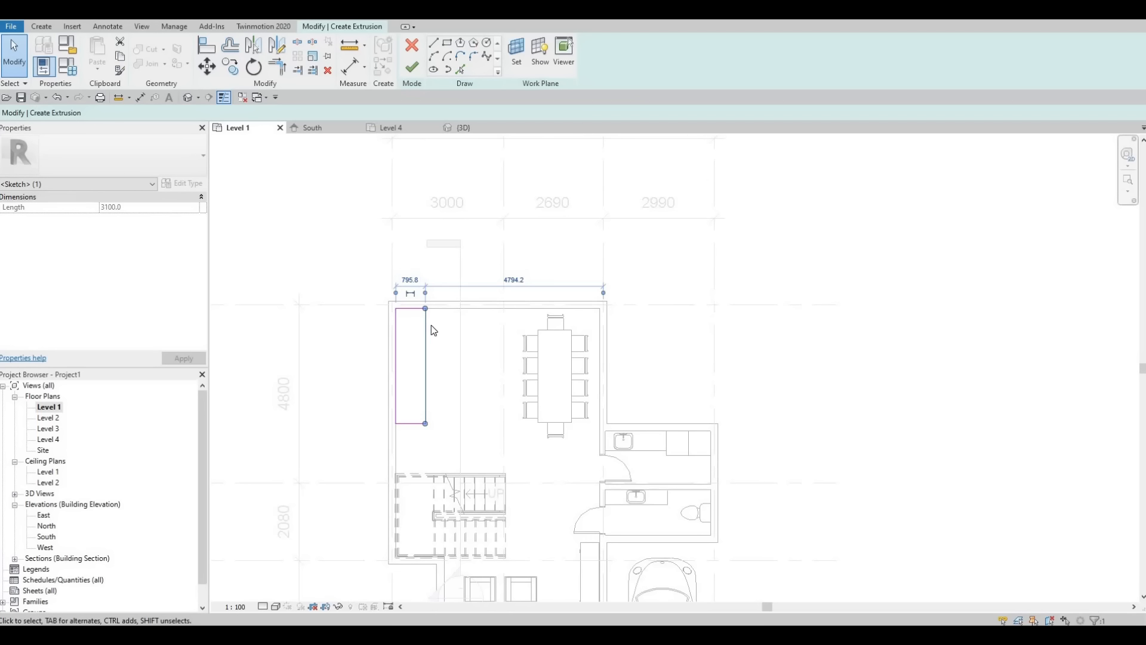
{"action": "left_click", "coordinate": [410, 282]}
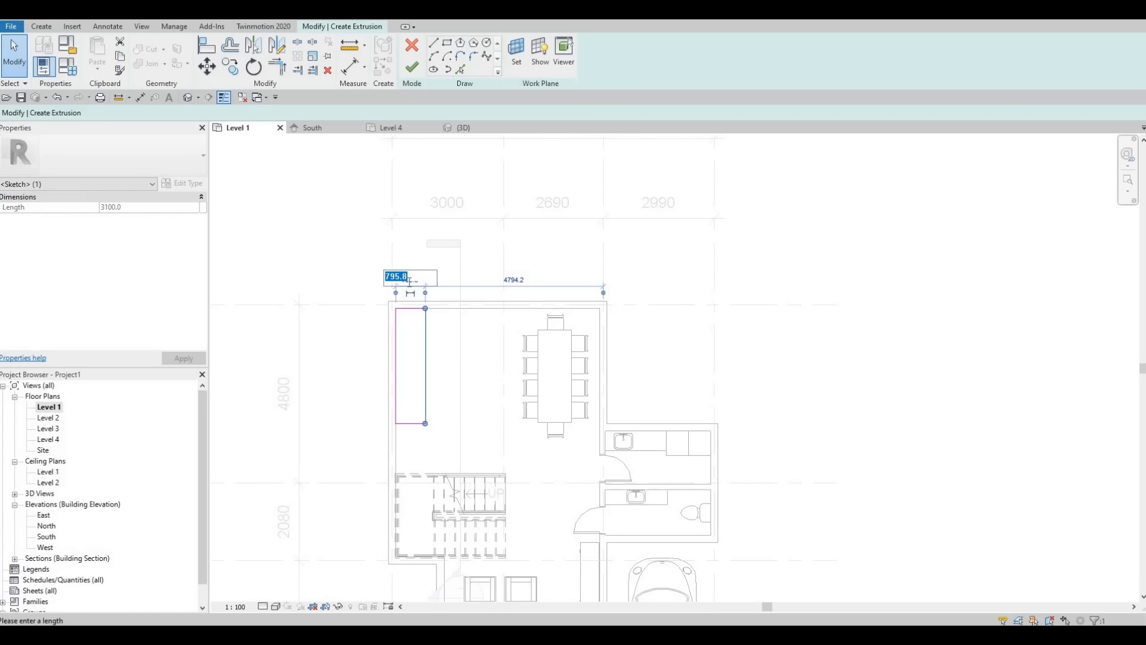
{"action": "type", "text": "650"}
{"action": "key", "text": "Return"}
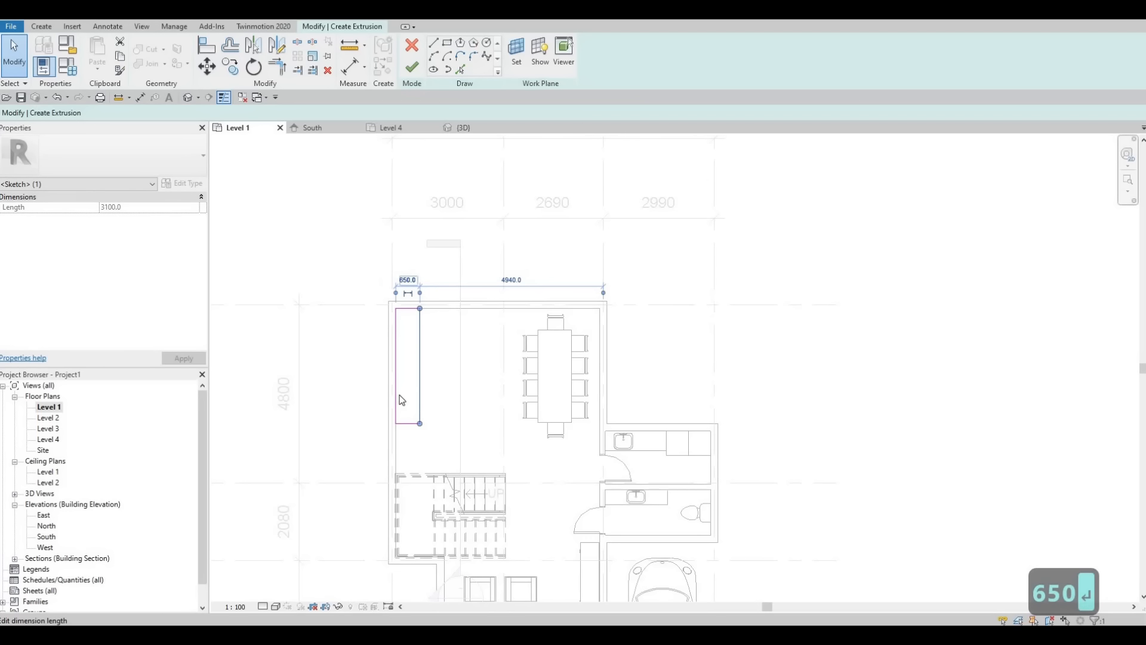
{"action": "key", "text": "Escape"}
Step: Shorten the rectangle to 2800 mm by moving its short edge nearest the stairs, and finish the extrusion sketch
{"action": "scroll", "coordinate": [434, 347], "scroll_direction": "up", "scroll_amount": 3}
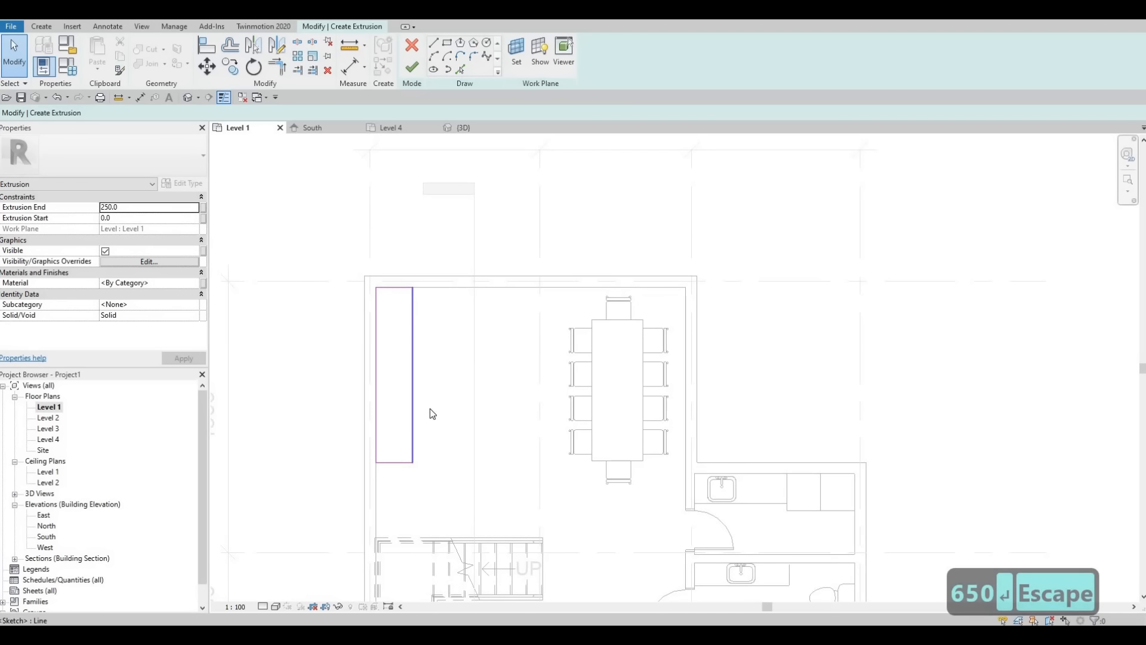
{"action": "middle_click_drag", "start_coordinate": [392, 468], "coordinate": [413, 406]}
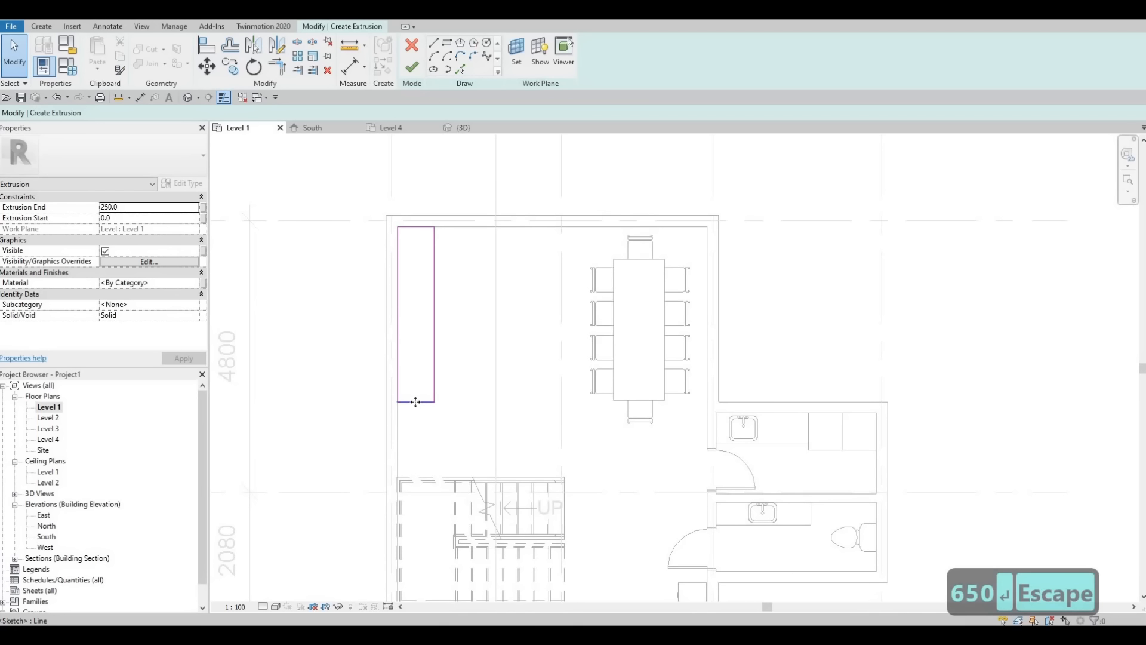
{"action": "left_click_drag", "start_coordinate": [416, 402], "coordinate": [420, 477]}
{"action": "left_click_drag", "start_coordinate": [419, 423], "coordinate": [420, 410]}
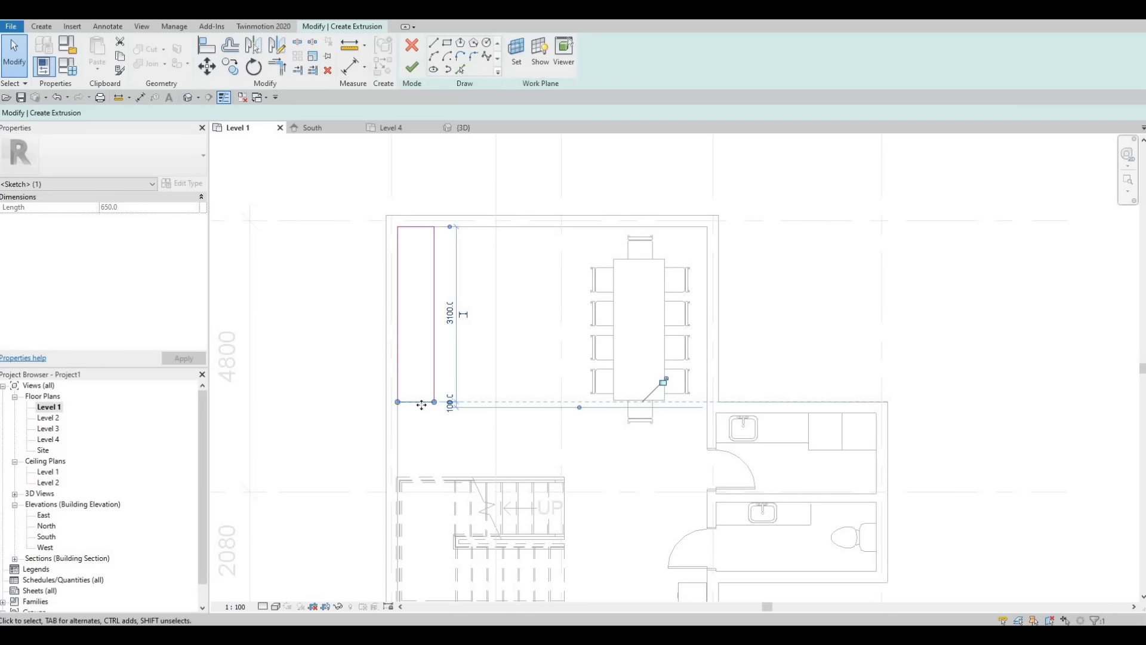
{"action": "left_click_drag", "start_coordinate": [420, 401], "coordinate": [417, 385]}
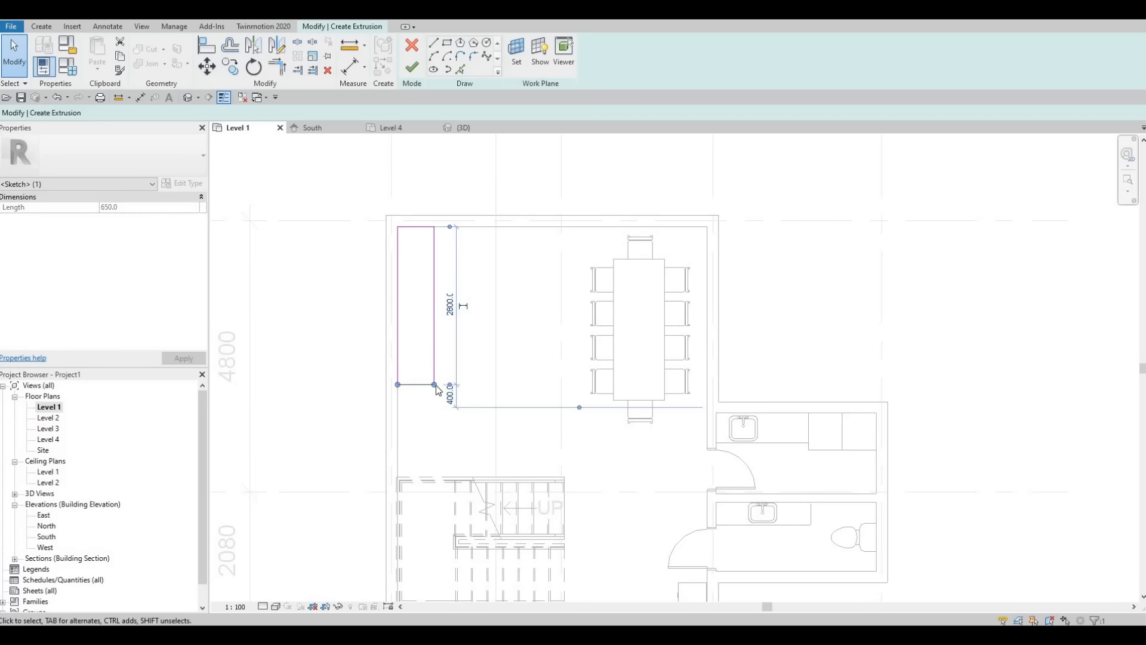
{"action": "left_click", "coordinate": [411, 83]}
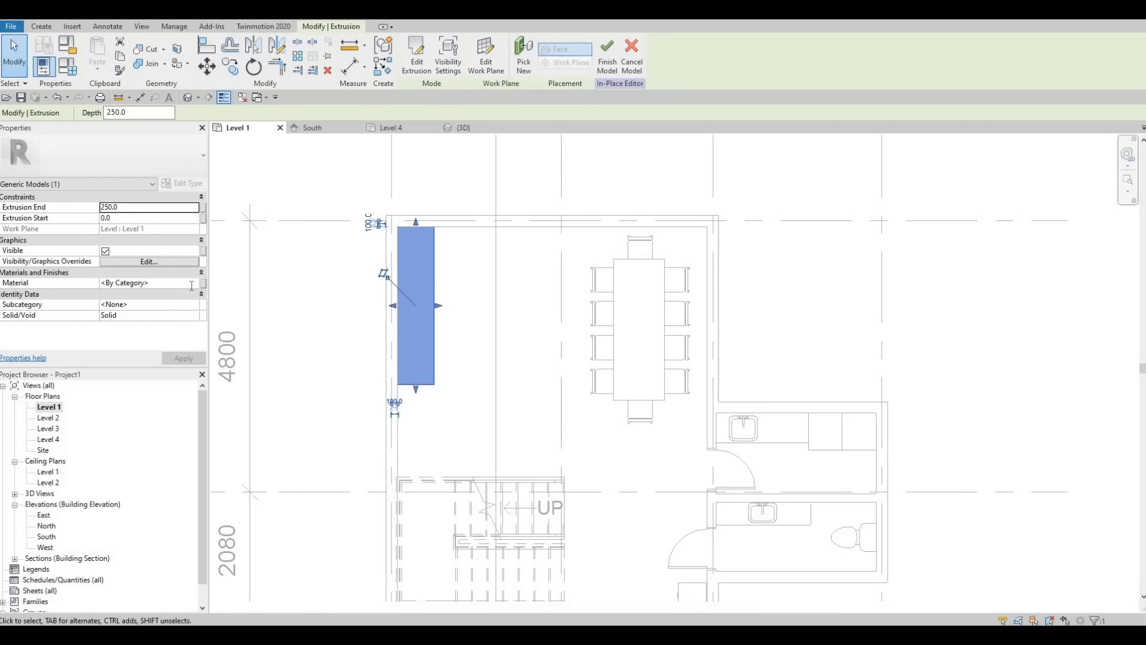
Step: Assign the Ash material from the Wood category of the AEC Materials library to the extrusion
{"action": "left_click", "coordinate": [161, 287]}
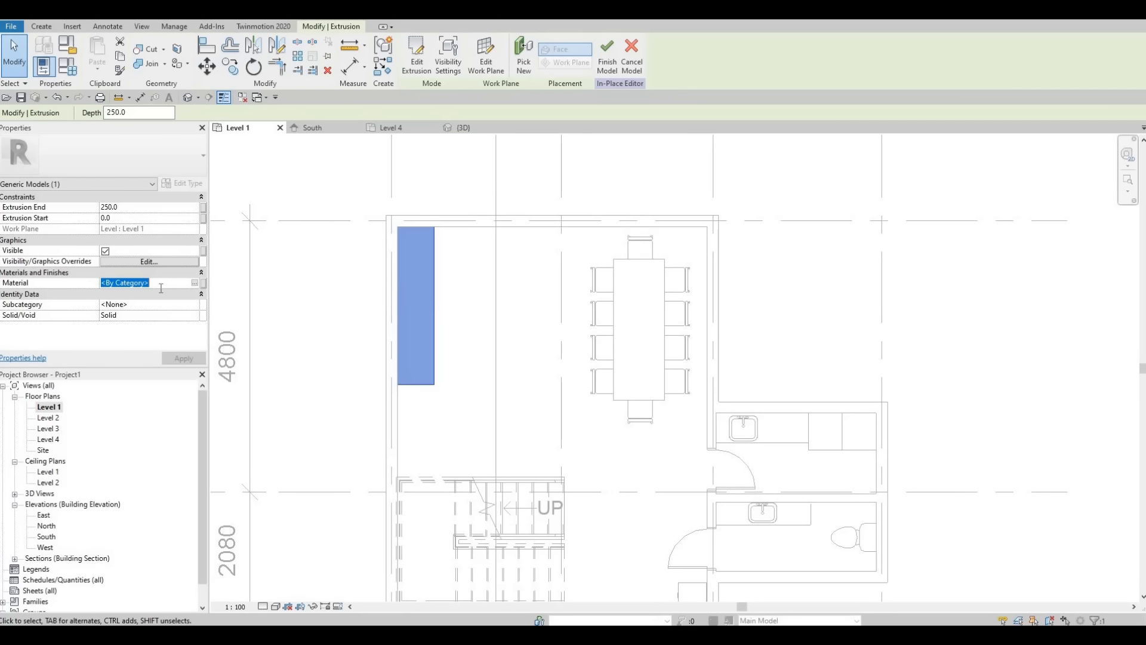
{"action": "left_click", "coordinate": [194, 282]}
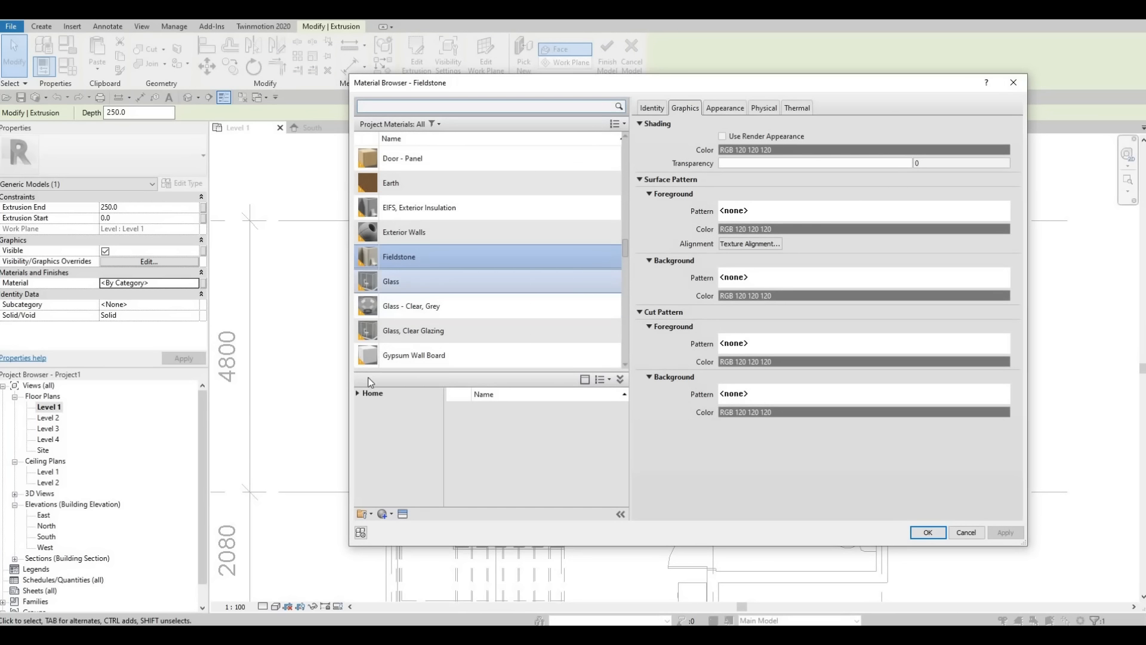
{"action": "left_click", "coordinate": [358, 394]}
{"action": "left_click", "coordinate": [363, 416]}
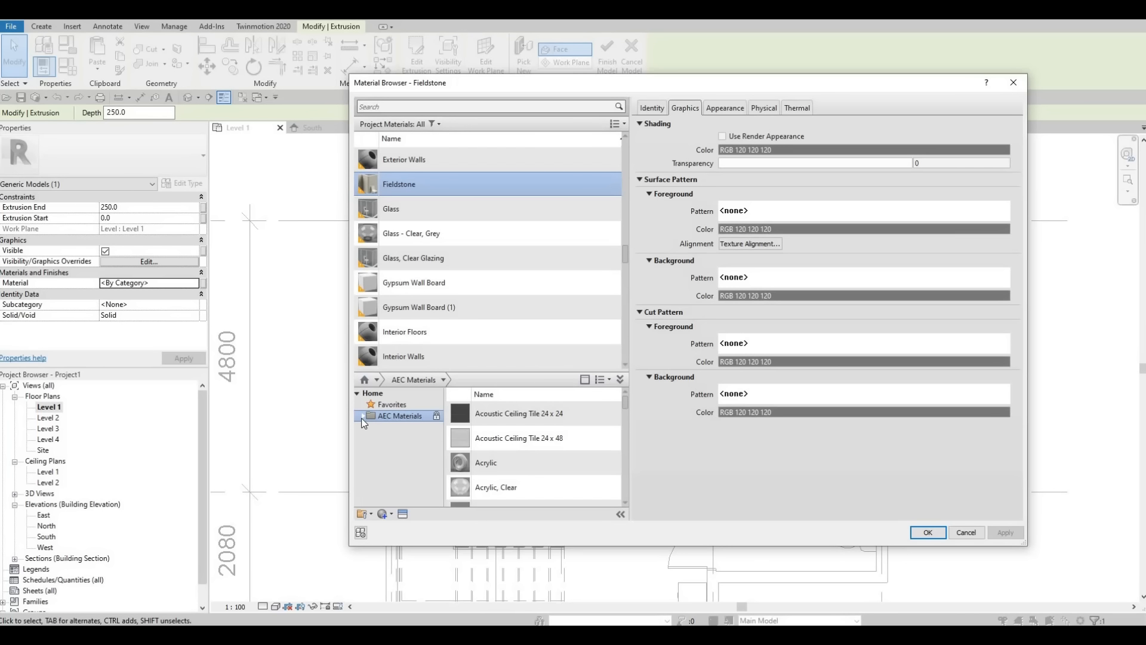
{"action": "left_click", "coordinate": [363, 417]}
{"action": "scroll", "coordinate": [388, 466], "scroll_direction": "down", "scroll_amount": 5}
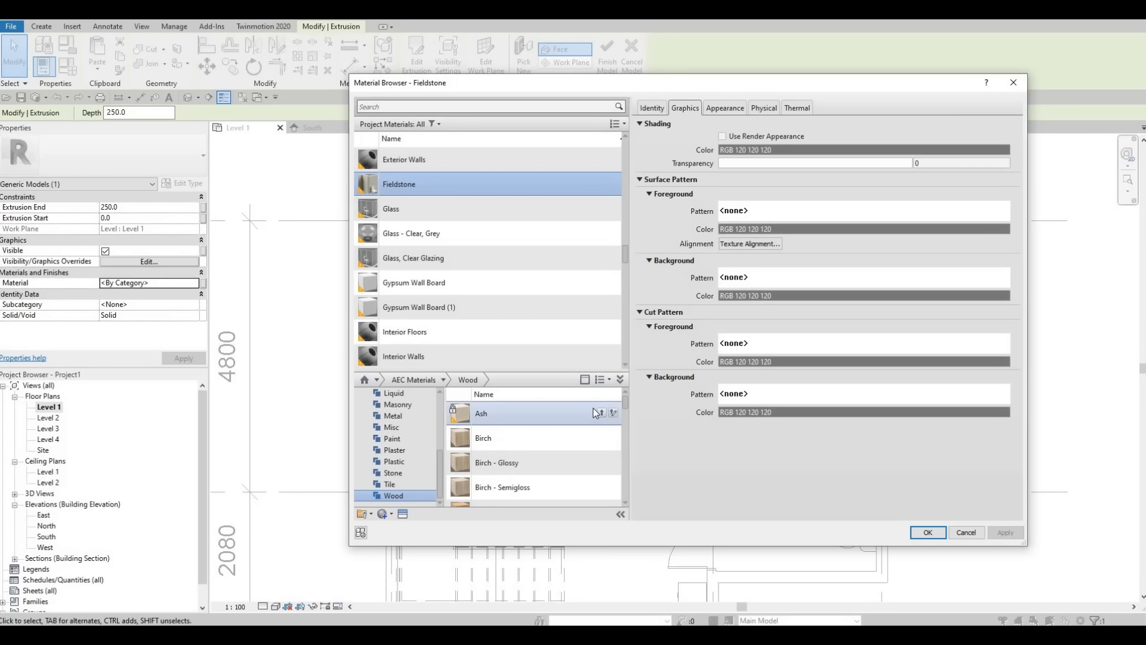
{"action": "left_click", "coordinate": [924, 532]}
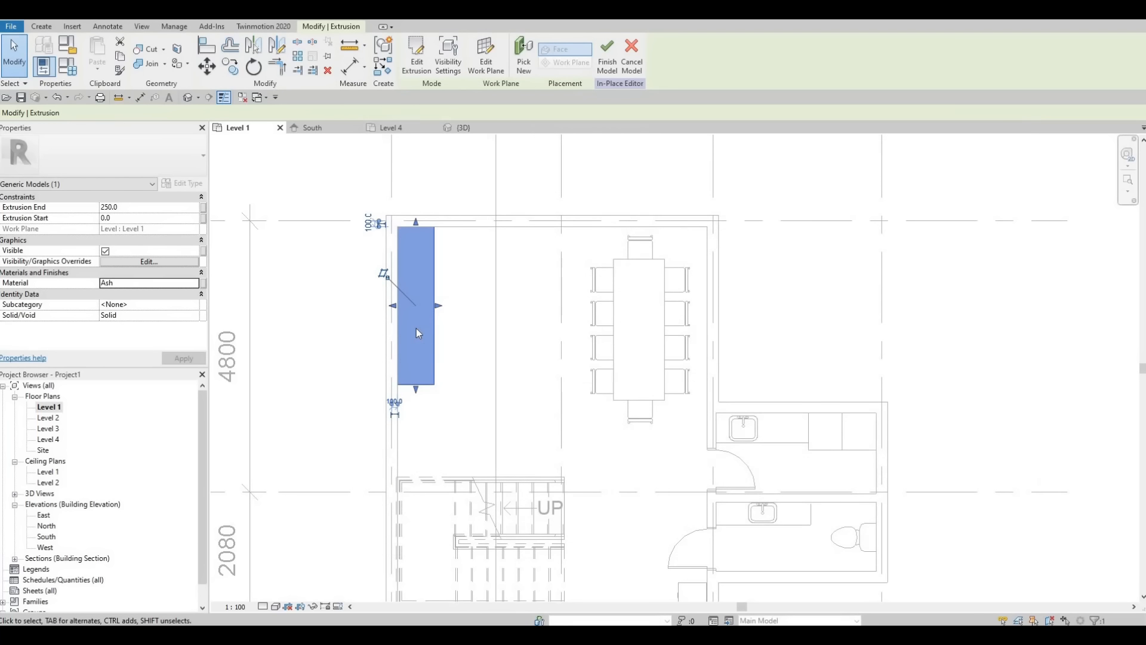
Step: Set the extrusion's end to 900 mm and inspect the block in the 3D view
{"action": "double_click", "coordinate": [132, 212]}
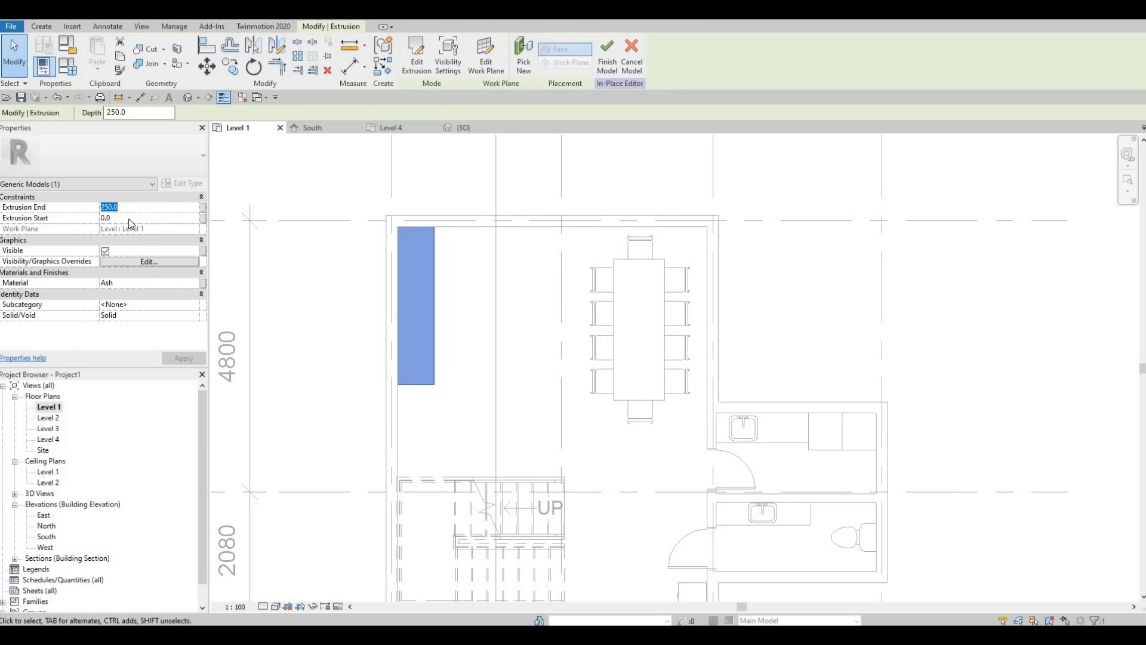
{"action": "type", "text": "900"}
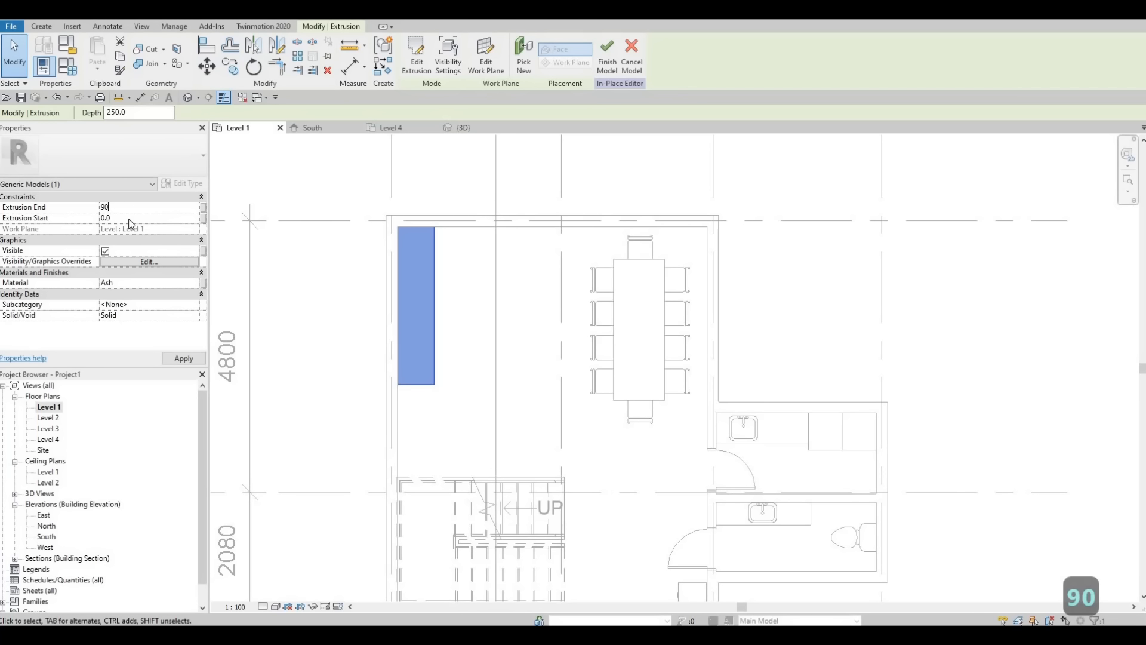
{"action": "left_click", "coordinate": [190, 359]}
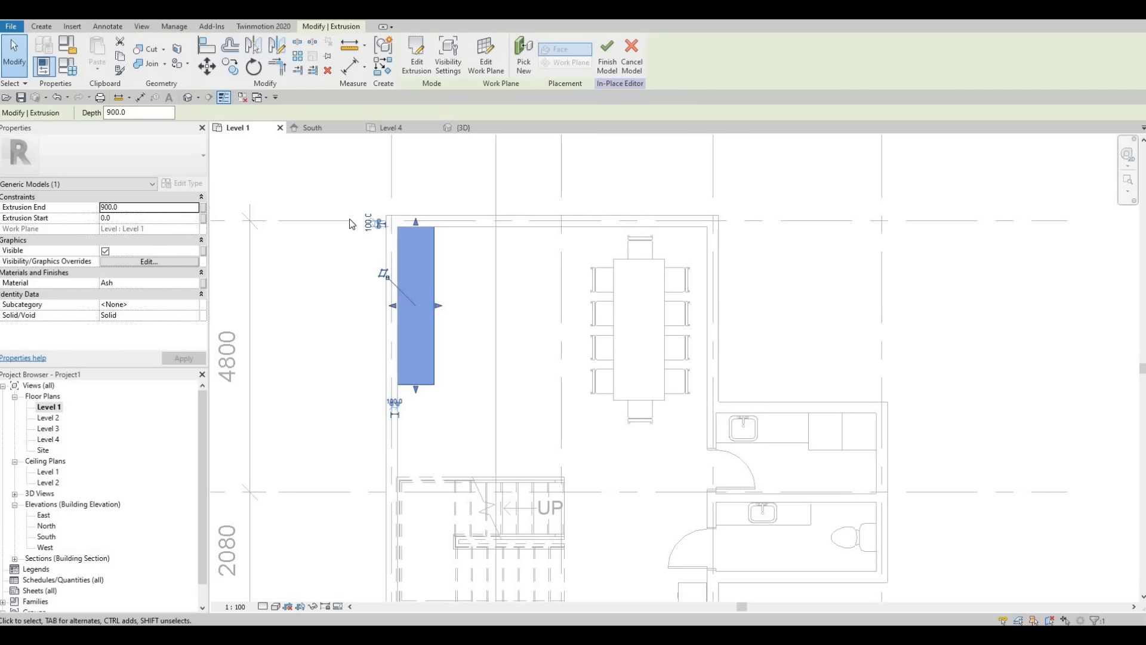
{"action": "left_click", "coordinate": [187, 98]}
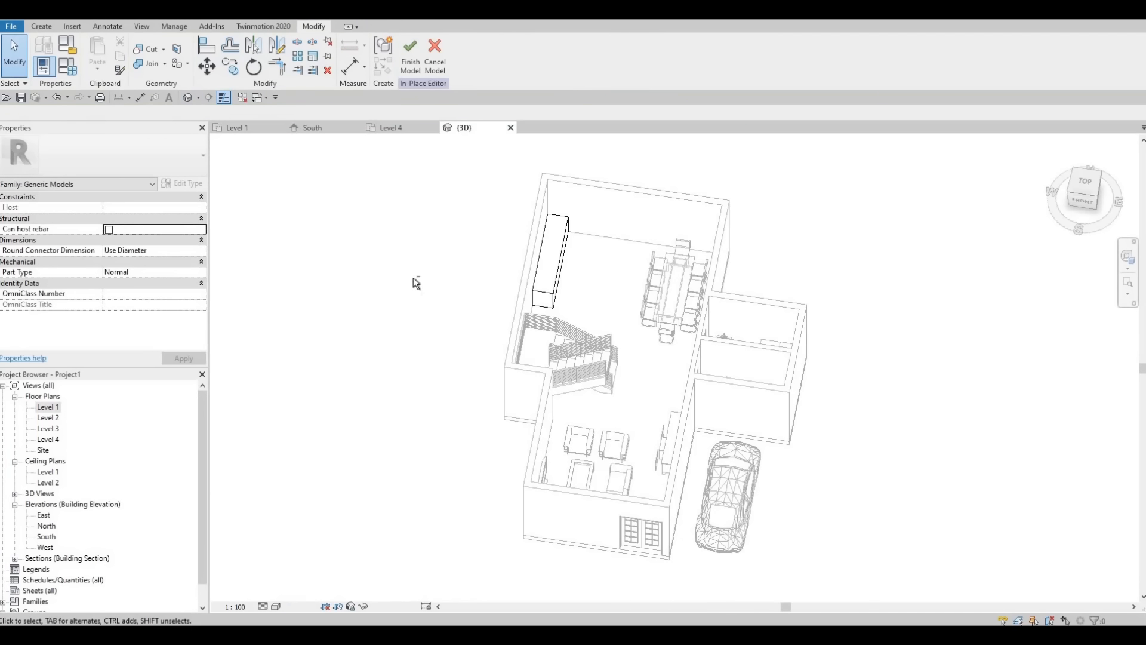
{"action": "middle_click_drag", "start_coordinate": [414, 281], "coordinate": [567, 317], "text": "shift"}
{"action": "scroll", "coordinate": [568, 317], "scroll_direction": "up", "scroll_amount": 5}
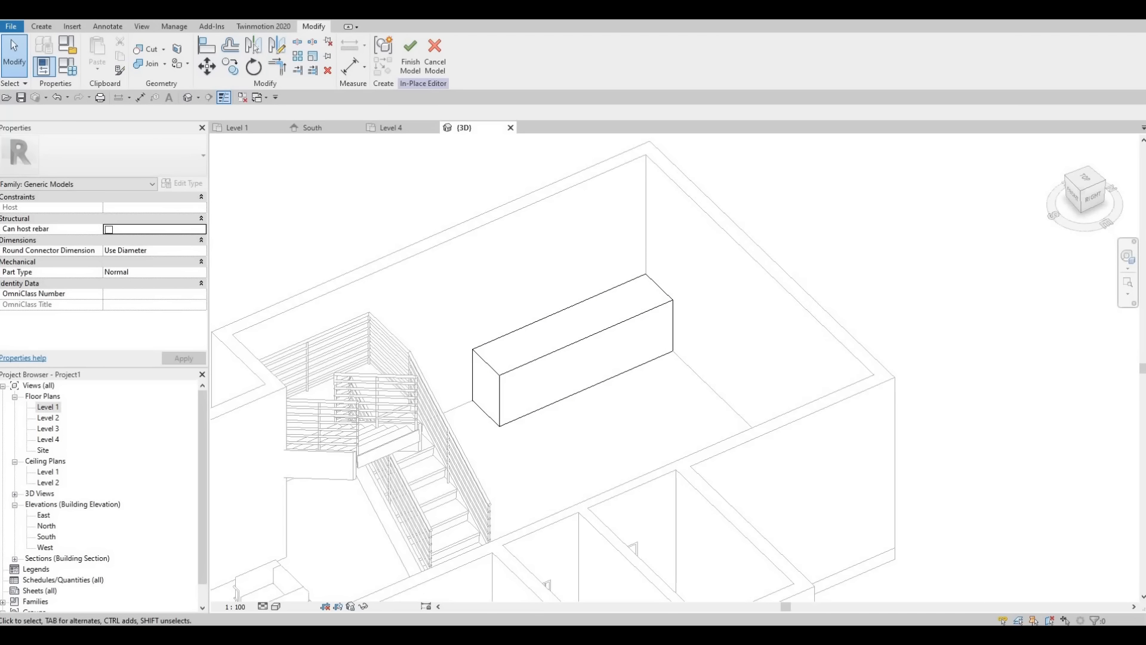
Step: Start a second extrusion on Level 1 with the Granite, Cut, Polished material from the AEC Stone category
{"action": "double_click", "coordinate": [44, 411]}
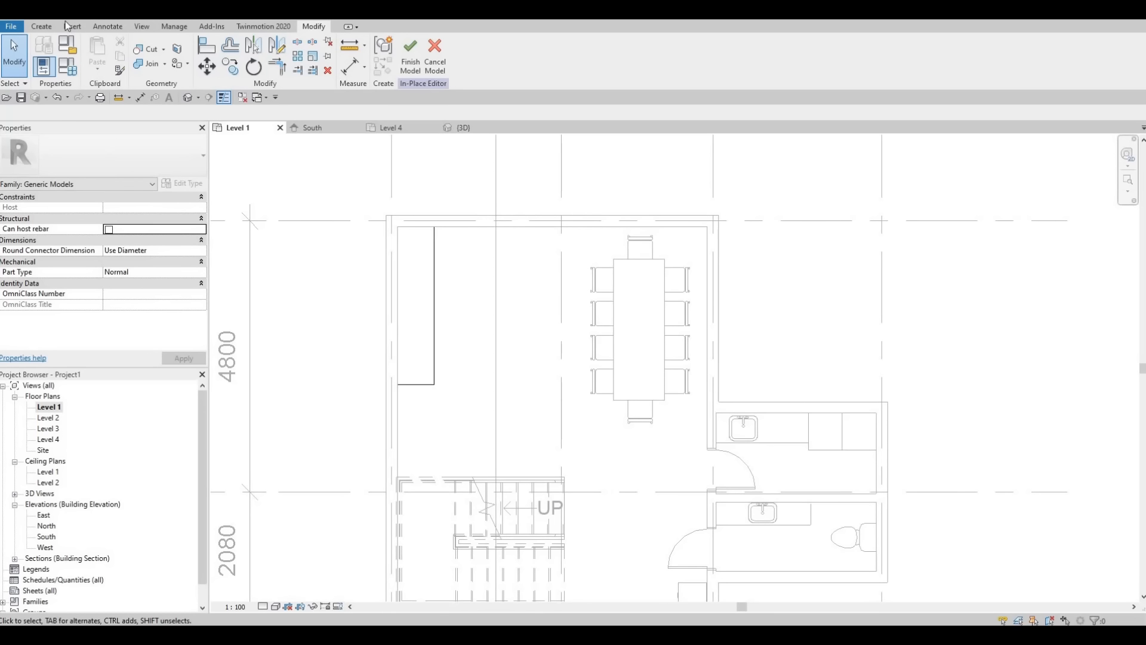
{"action": "left_click", "coordinate": [45, 27]}
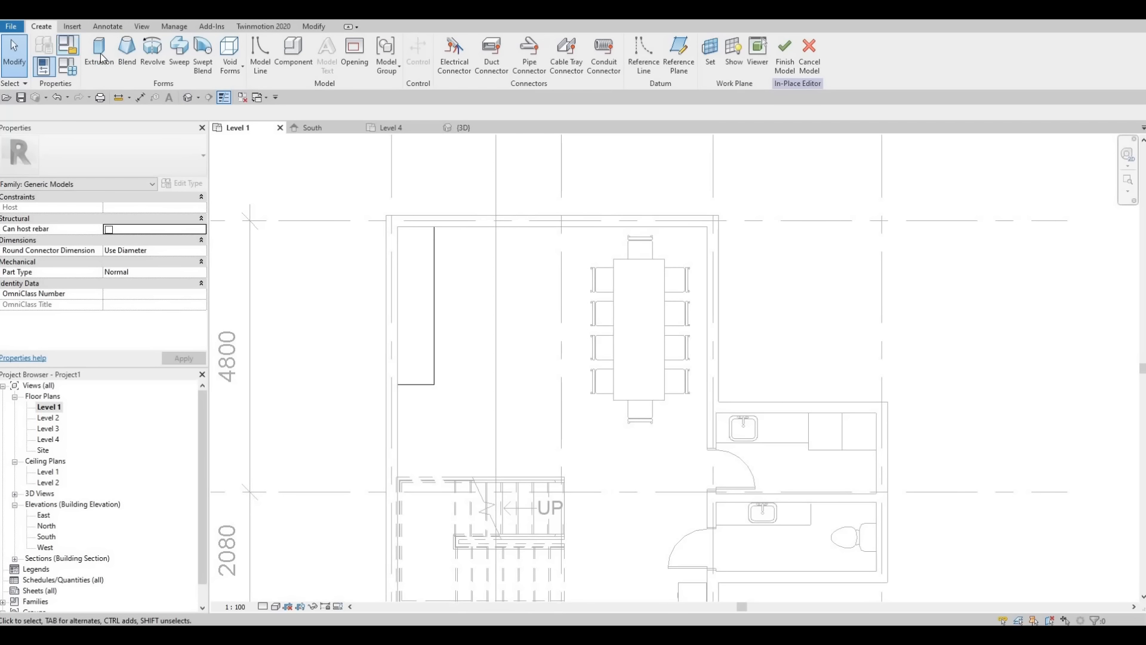
{"action": "left_click", "coordinate": [101, 55]}
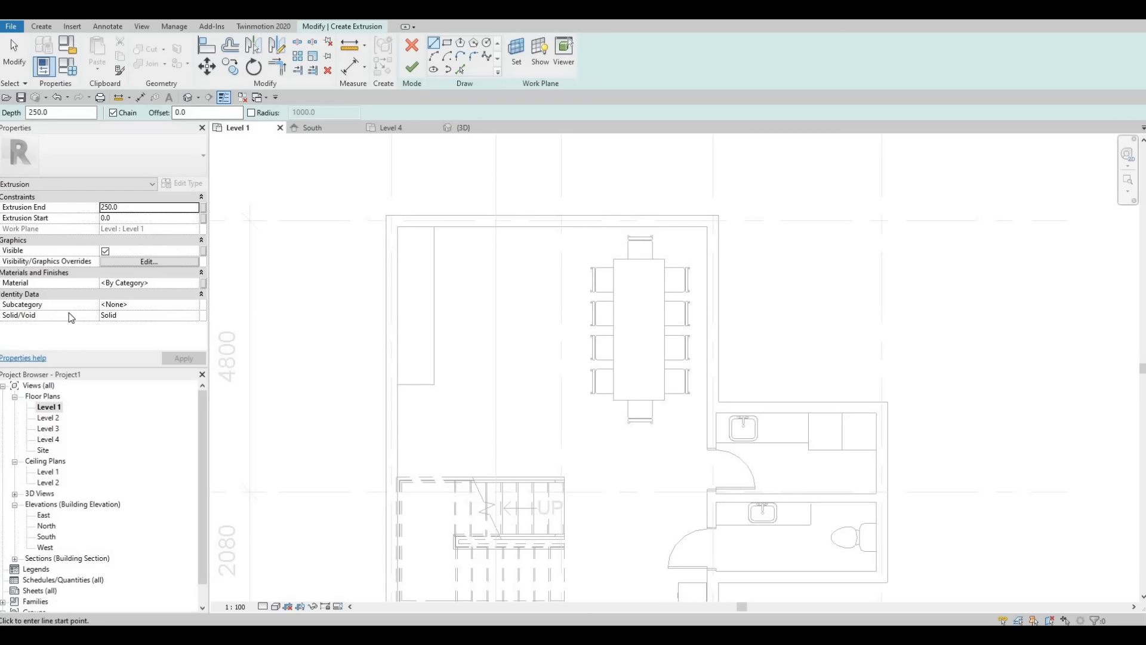
{"action": "left_click", "coordinate": [191, 284]}
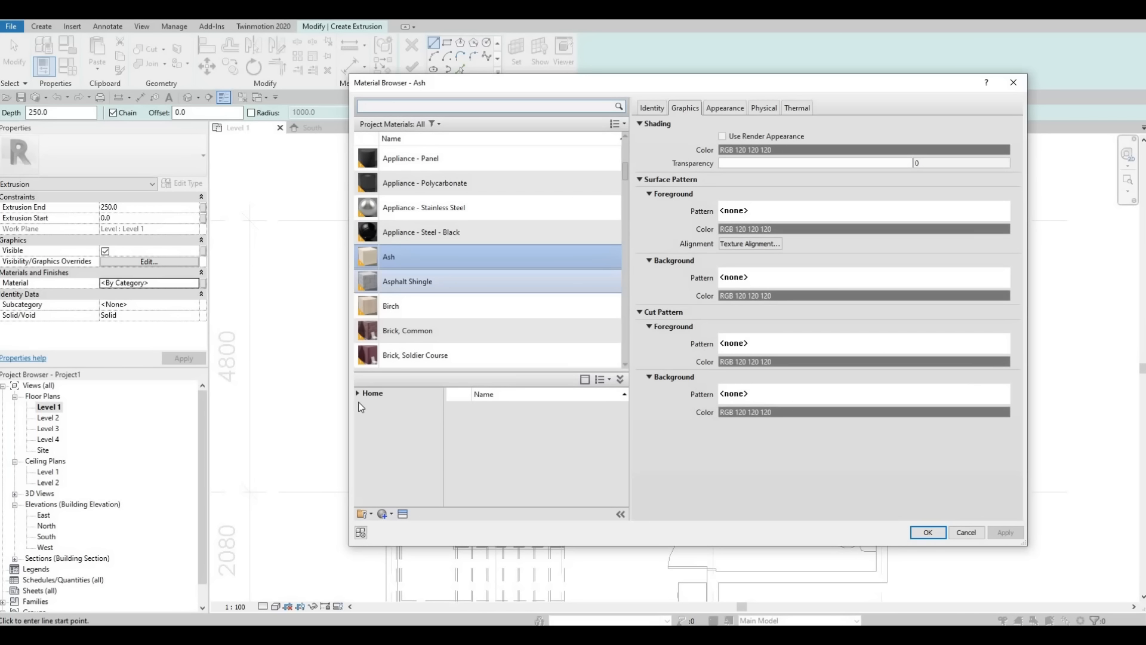
{"action": "left_click", "coordinate": [357, 393]}
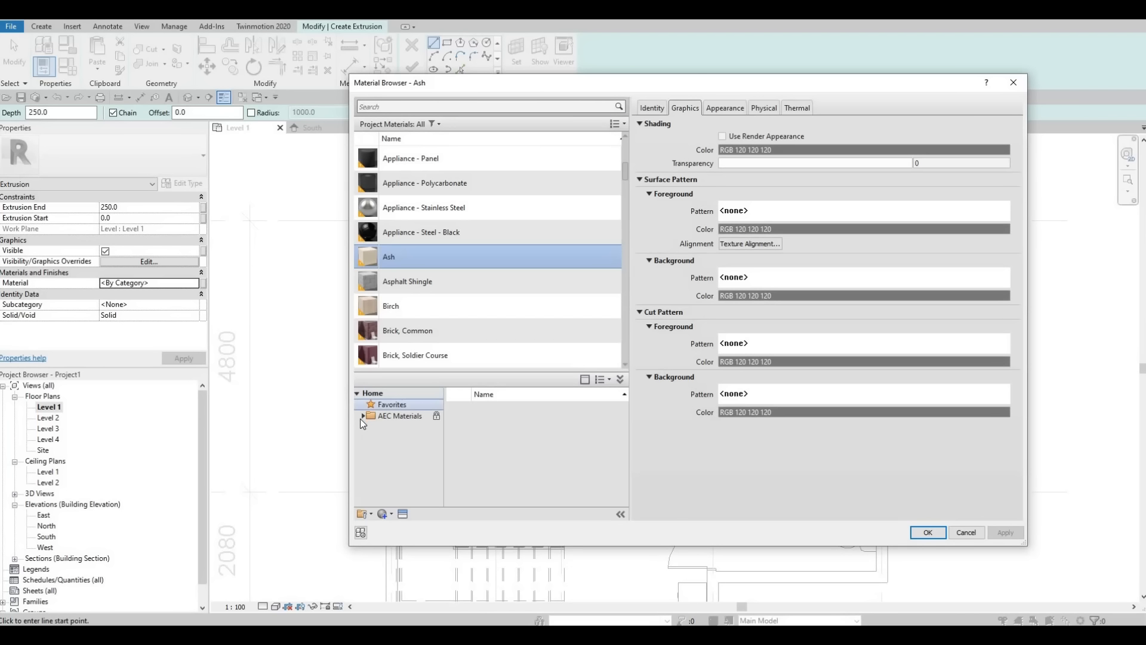
{"action": "left_click", "coordinate": [362, 416]}
{"action": "scroll", "coordinate": [393, 492], "scroll_direction": "down", "scroll_amount": 4}
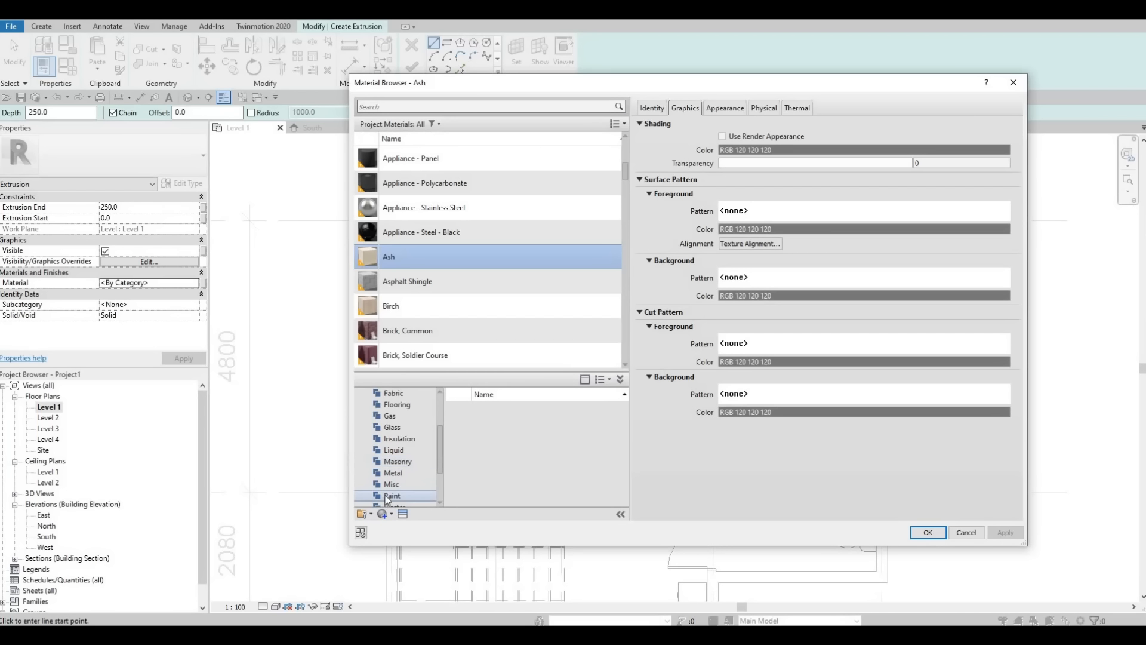
{"action": "left_click", "coordinate": [393, 473]}
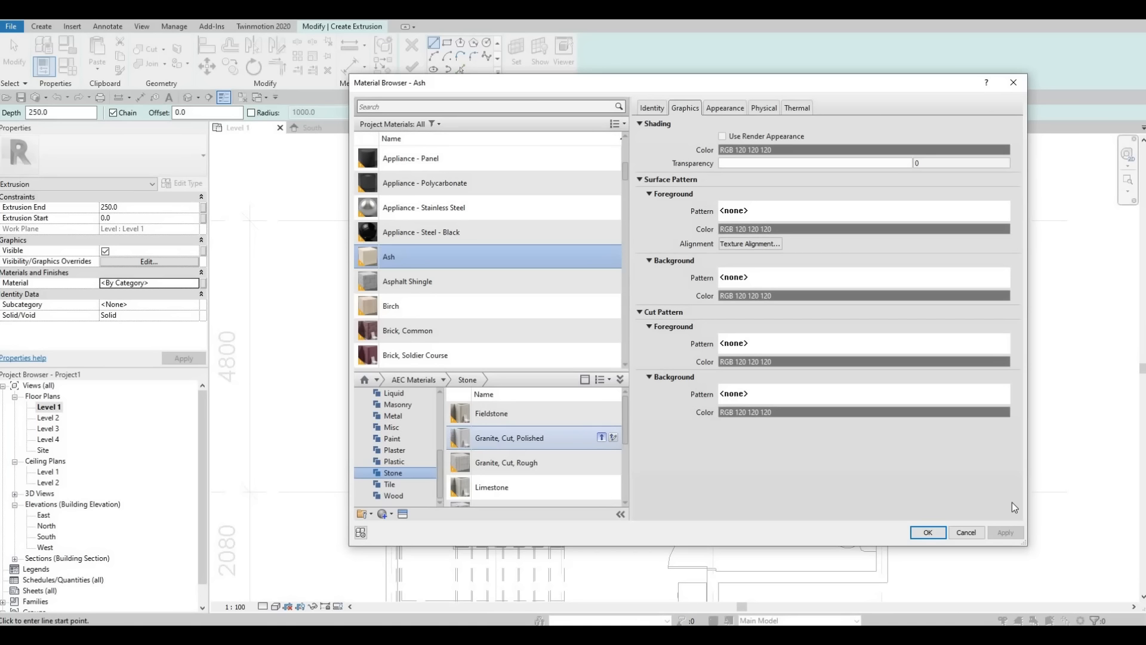
{"action": "left_click", "coordinate": [942, 533]}
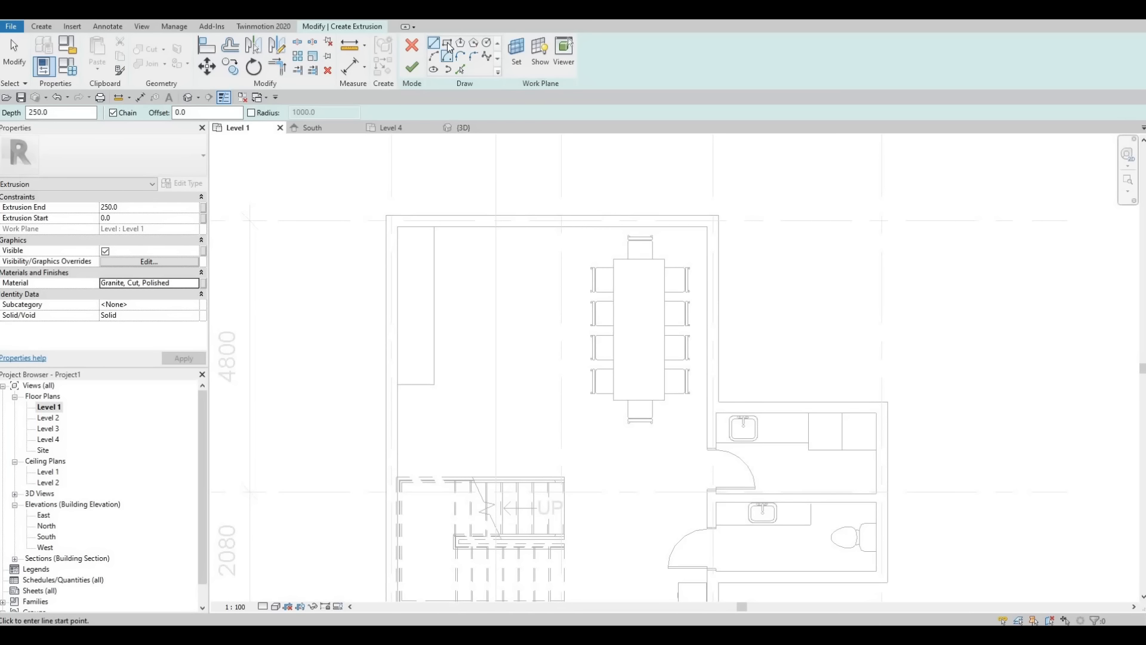
Step: Sketch a 650 by 2800 mm rectangle over the existing block's footprint, from the inner wall corner to its opposite corner
{"action": "left_click", "coordinate": [398, 226]}
{"action": "scroll", "coordinate": [397, 227], "scroll_direction": "up", "scroll_amount": 1}
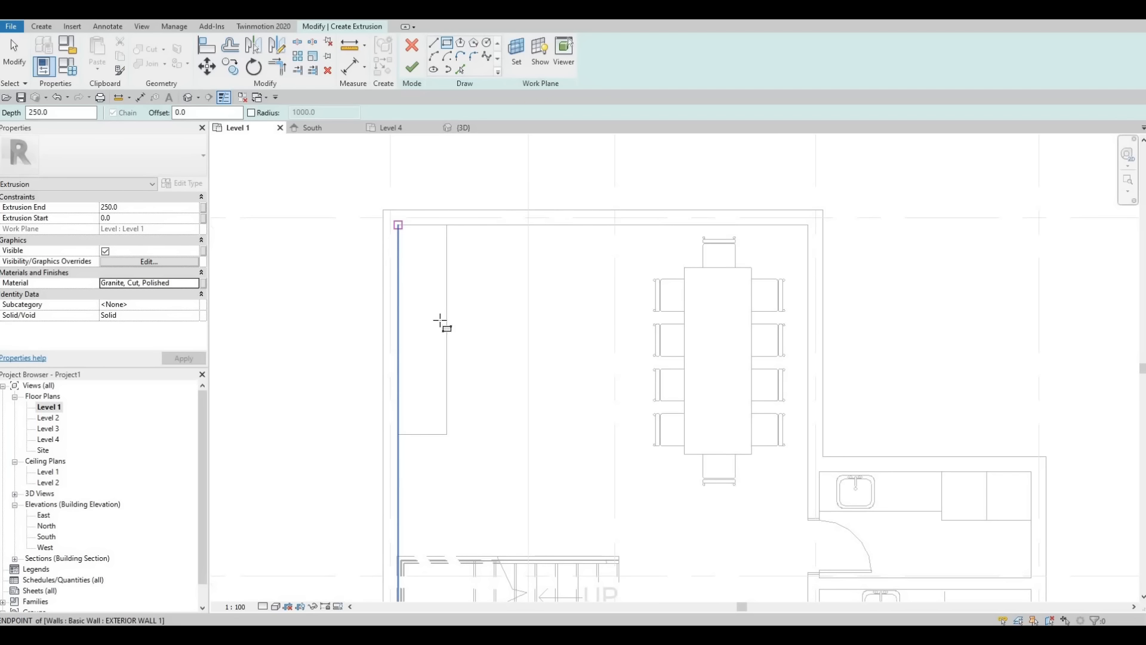
{"action": "left_click", "coordinate": [450, 435]}
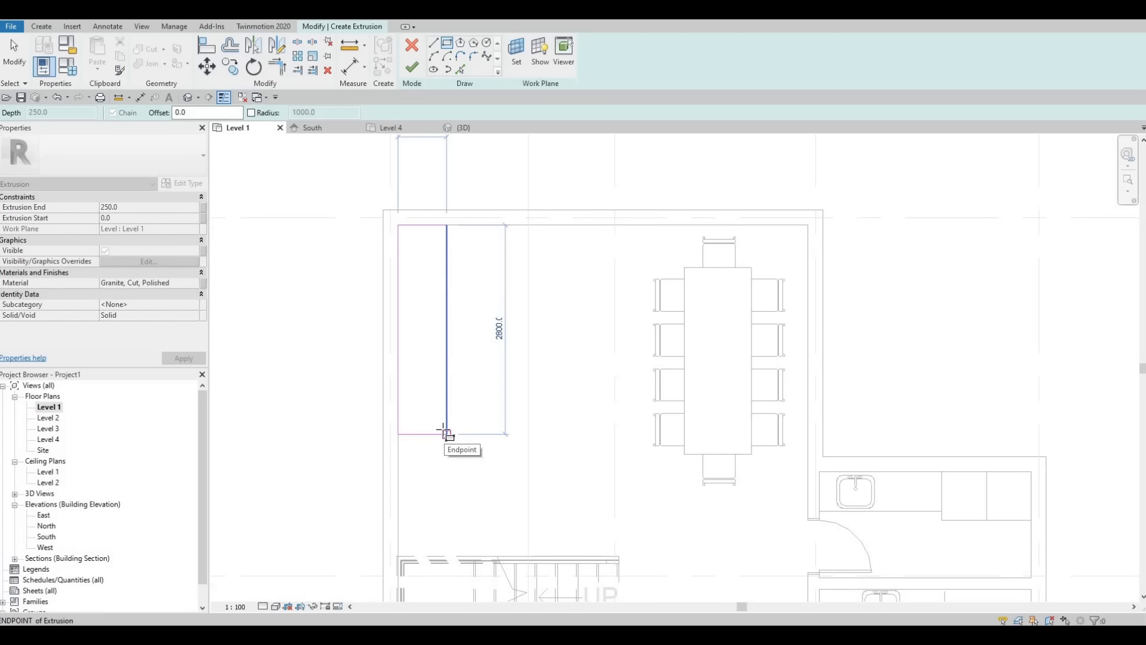
{"action": "key", "text": "F1"}
{"action": "key", "text": "F1"}
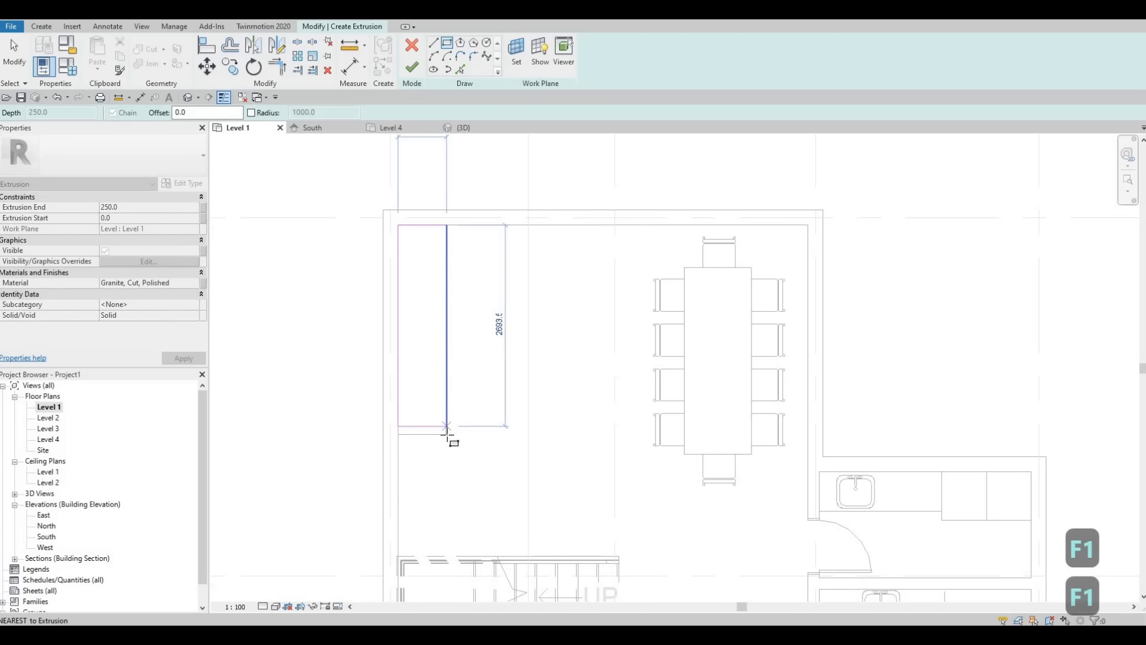
{"action": "left_click", "coordinate": [476, 464]}
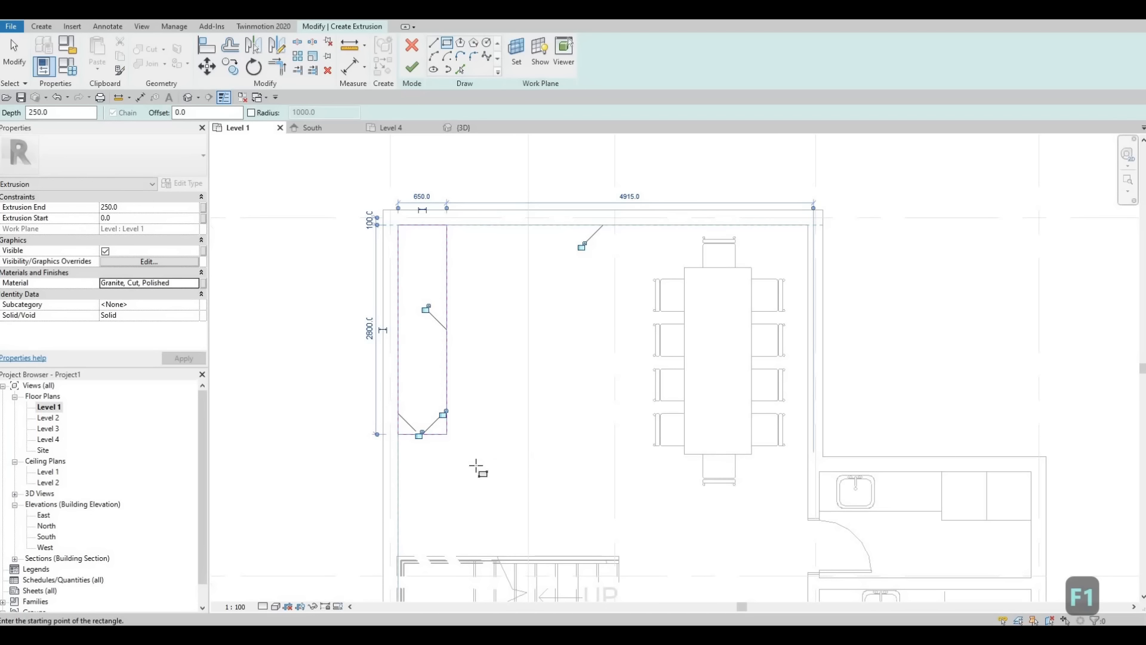
{"action": "key", "text": "Escape"}
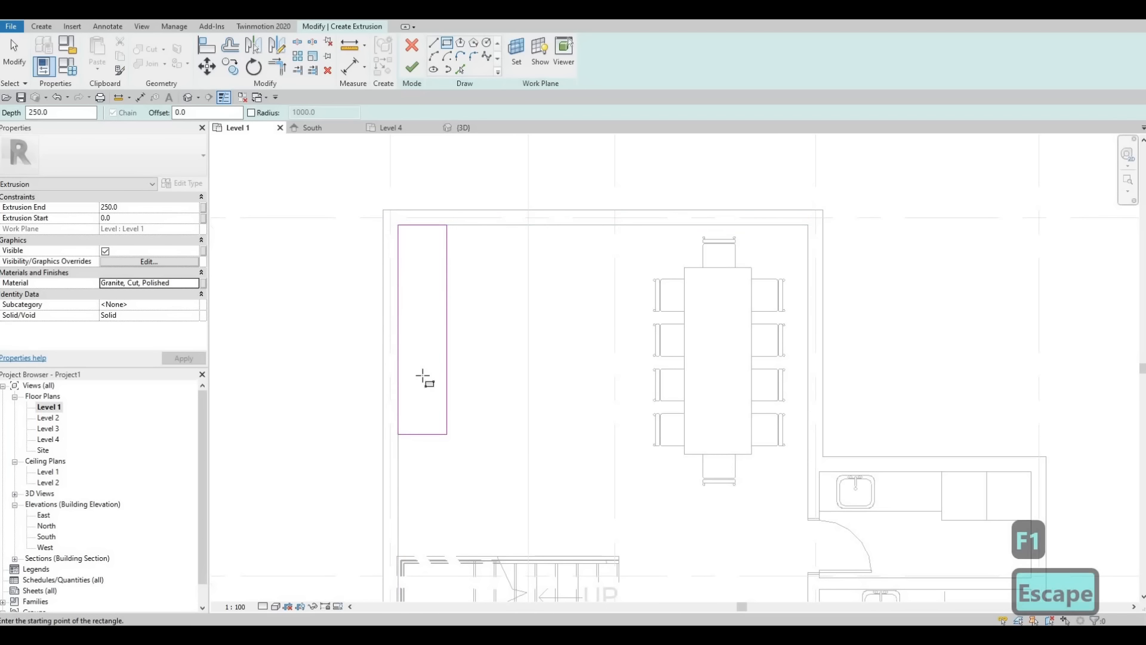
Step: Set the granite slab's extrusion start to 900 mm and end to 925 mm, and finish the sketch
{"action": "left_click", "coordinate": [133, 217]}
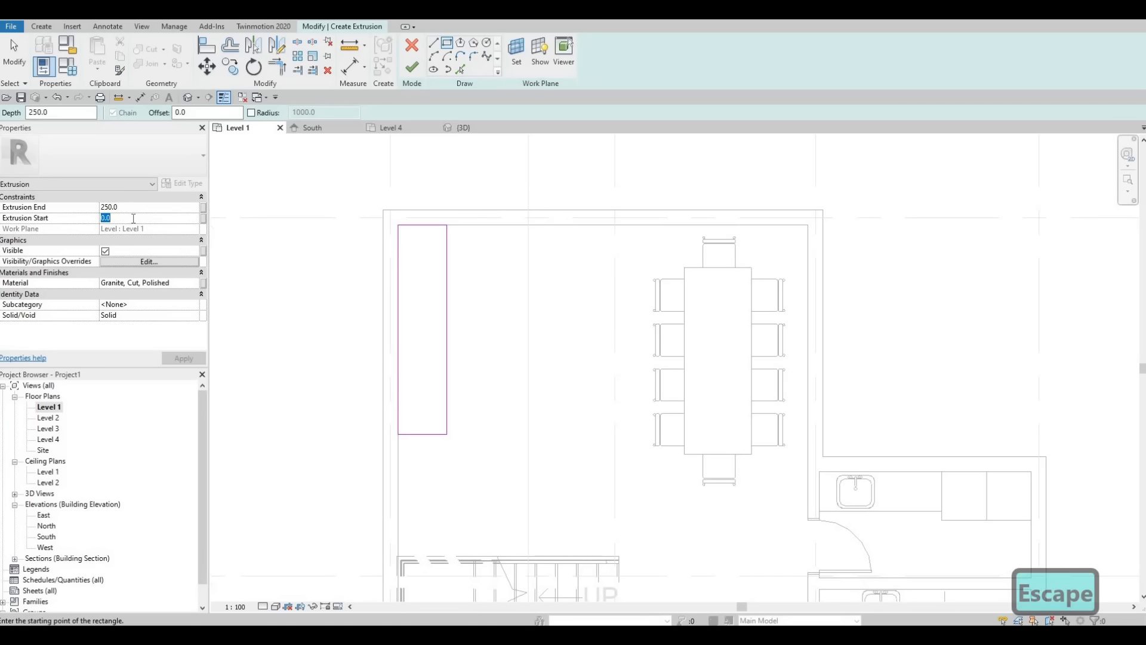
{"action": "type", "text": "900"}
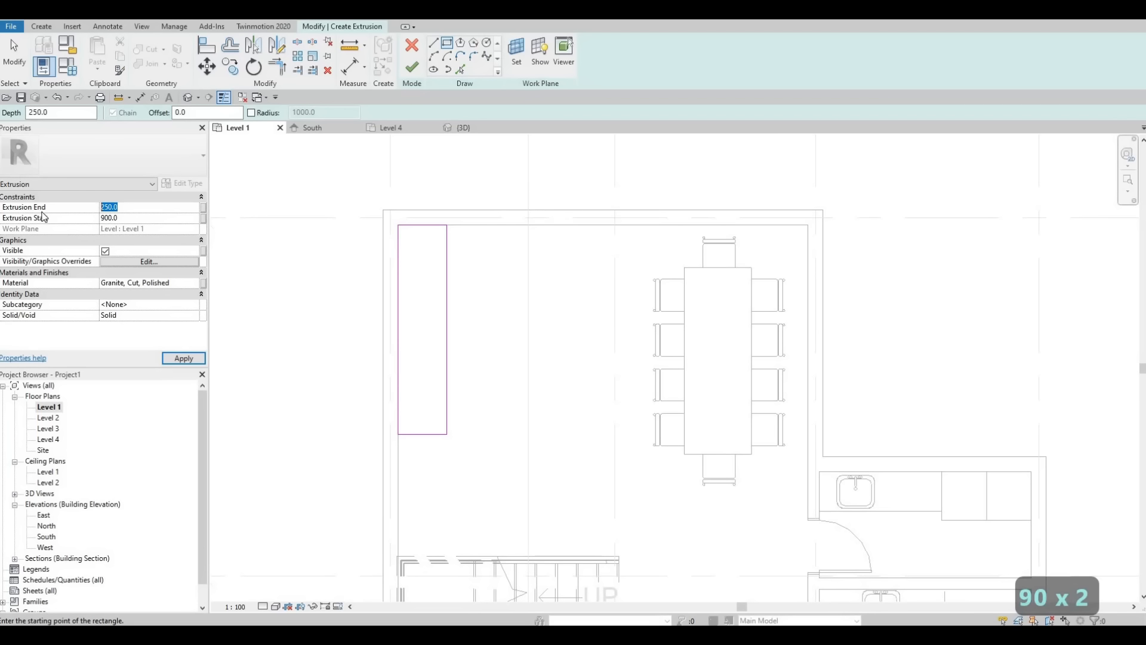
{"action": "type", "text": "9"}
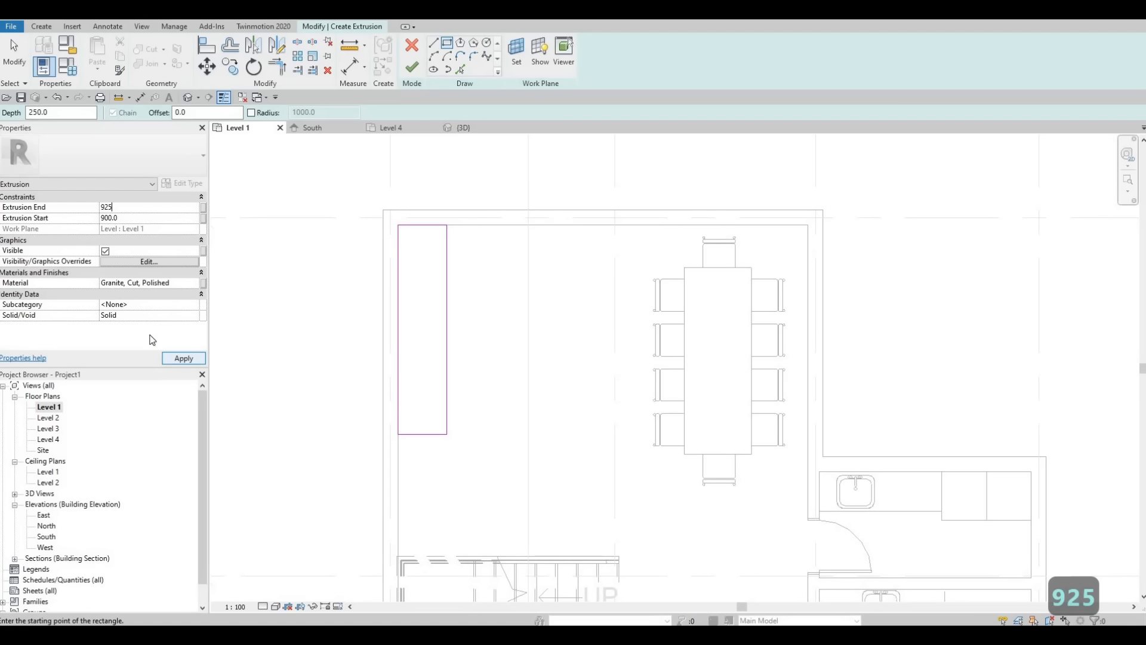
{"action": "left_click", "coordinate": [184, 358]}
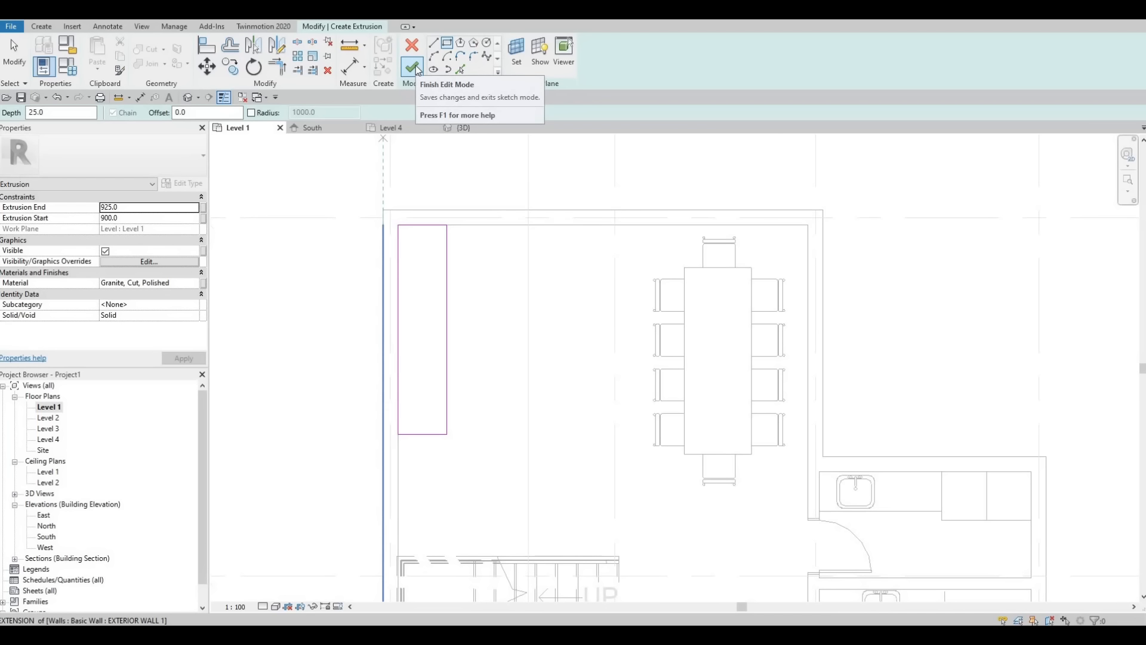
{"action": "left_click", "coordinate": [413, 66]}
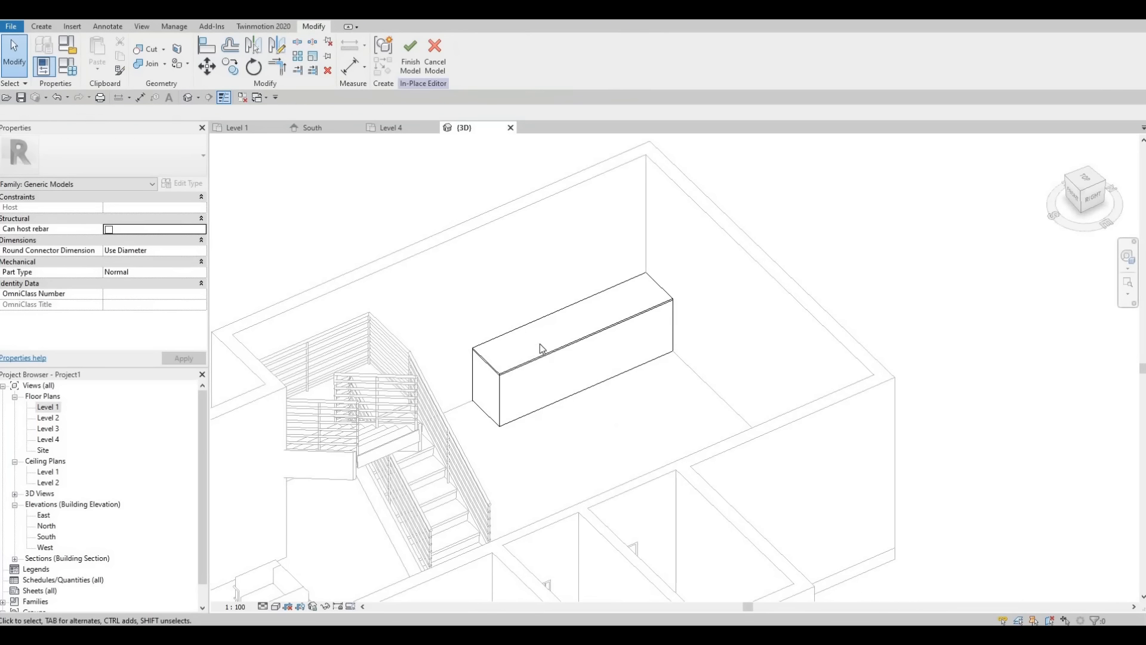
Step: Check the block and its granite top in the 3D view and finish the in-place model
{"action": "middle_click_drag", "start_coordinate": [507, 315], "coordinate": [340, 289], "text": "shift"}
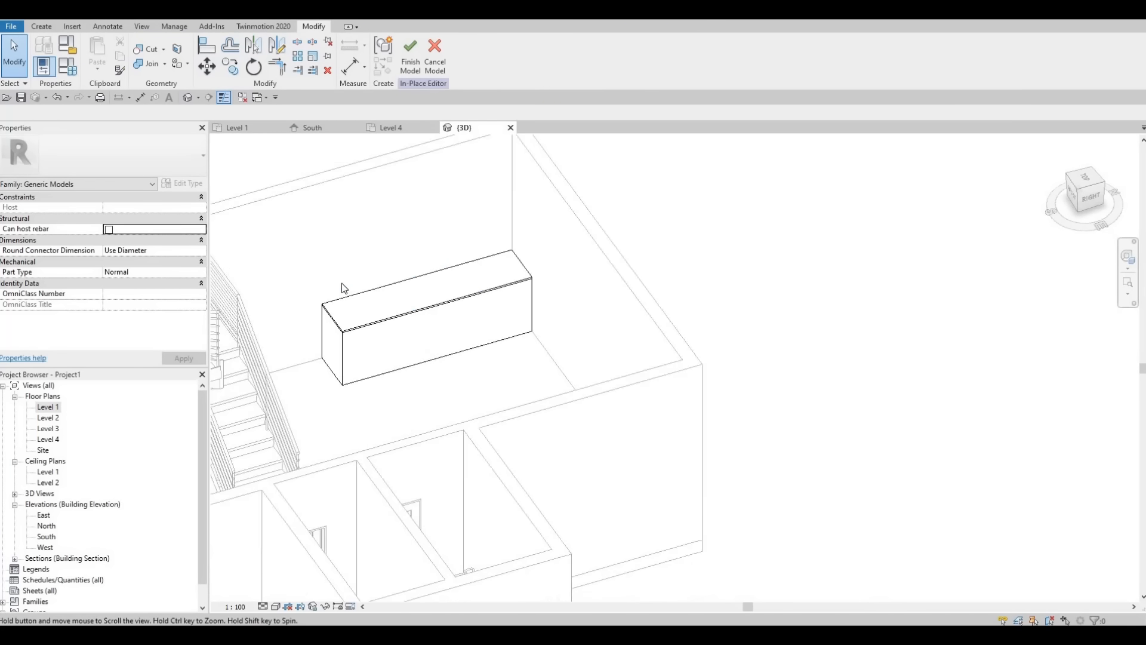
{"action": "scroll", "coordinate": [478, 294], "scroll_direction": "up", "scroll_amount": 5}
{"action": "scroll", "coordinate": [463, 285], "scroll_direction": "down", "scroll_amount": 2}
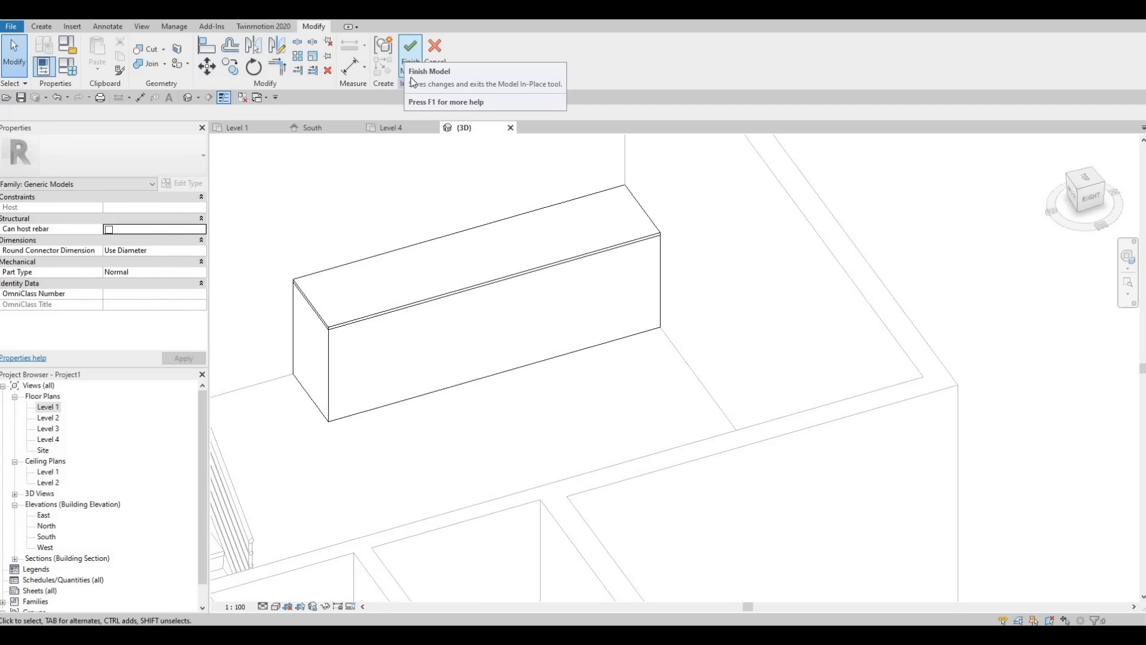
{"action": "left_click", "coordinate": [412, 82]}
{"action": "scroll", "coordinate": [440, 323], "scroll_direction": "down", "scroll_amount": 1}
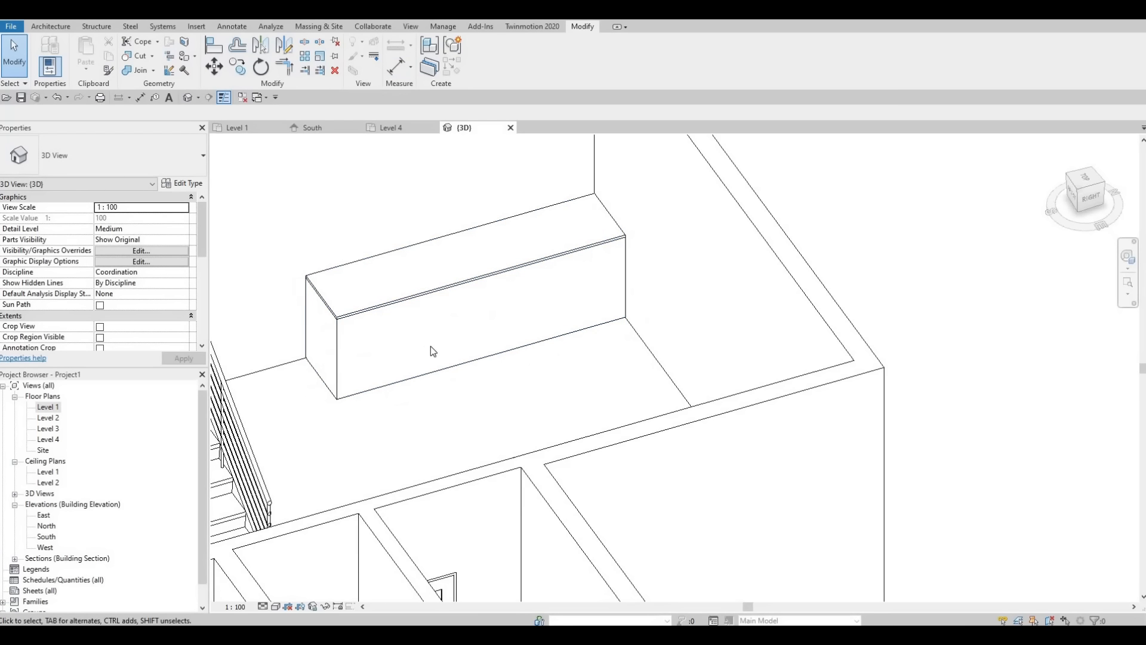
{"action": "middle_click_drag", "start_coordinate": [378, 330], "coordinate": [364, 357], "text": "shift"}
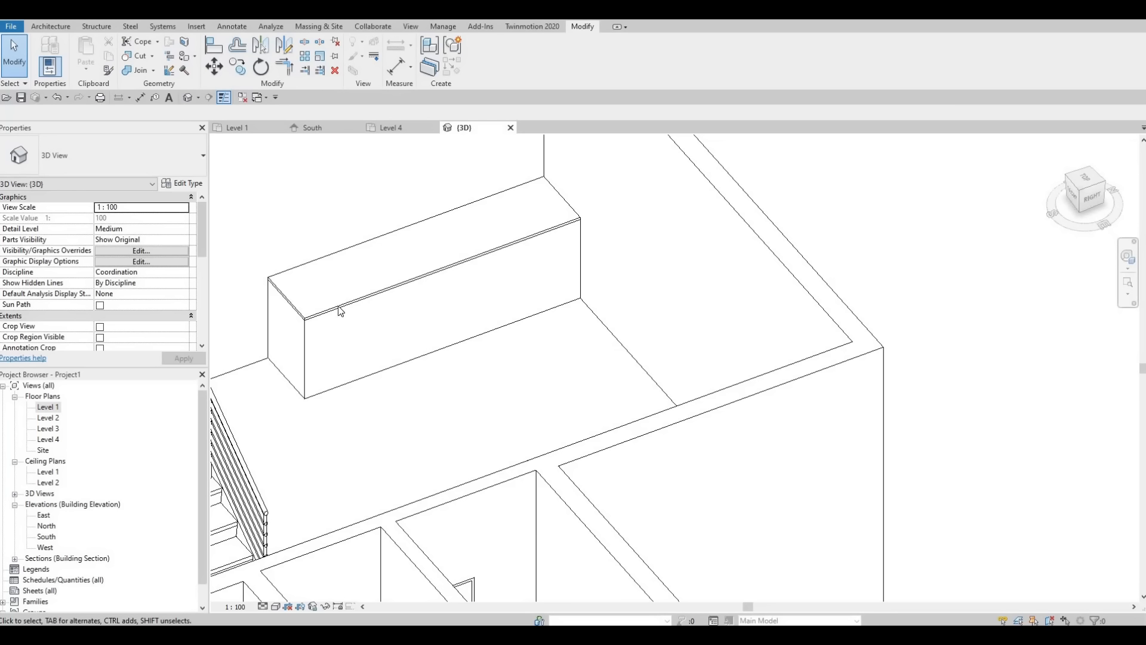
{"action": "key", "text": "F1"}
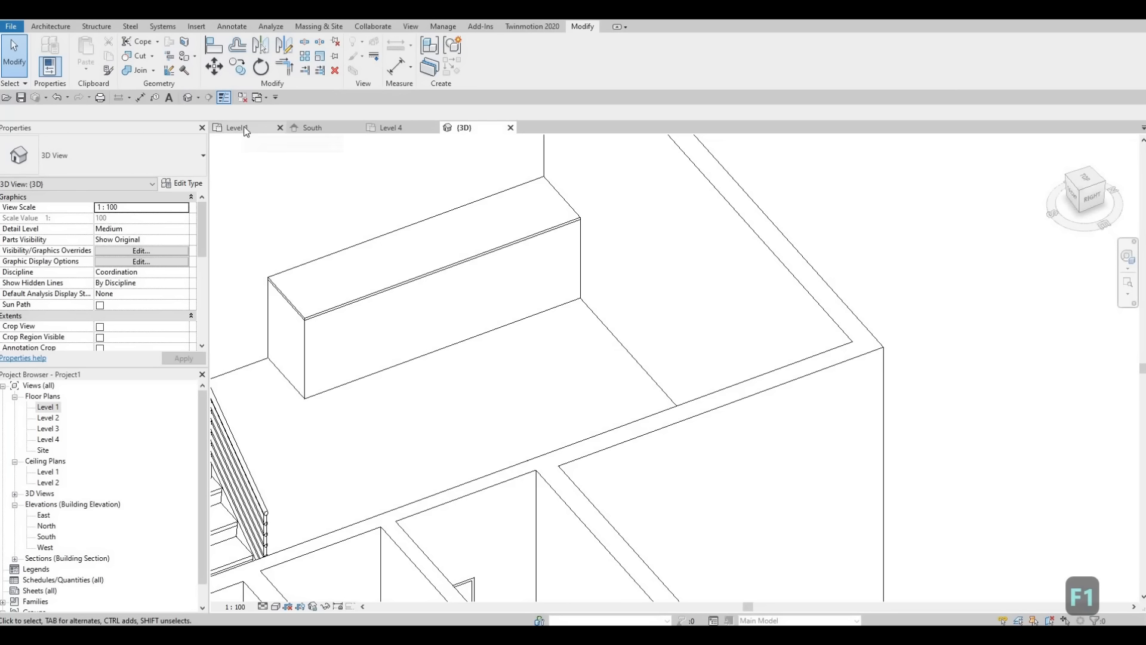
Step: Load the M_Refrigerator-Side-by-Side-with_Ice_and_Water_Dispenser family from Specialty Equipment, Domestic, Mid-Range for use in the Level 1 plan
{"action": "left_click", "coordinate": [238, 128]}
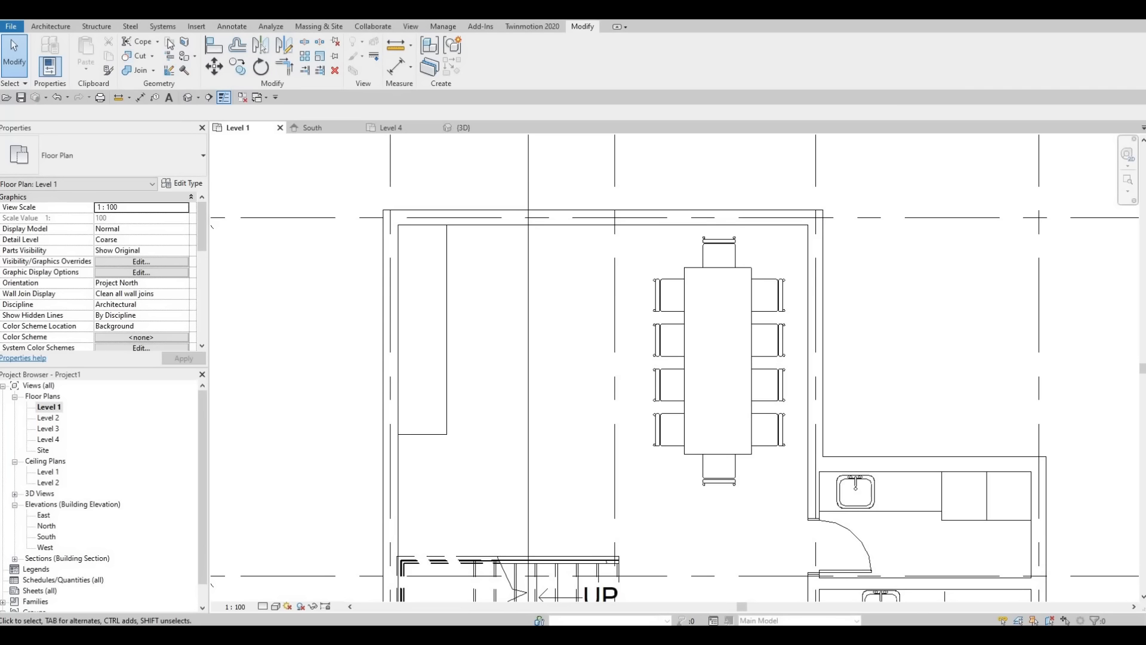
{"action": "left_click", "coordinate": [196, 26]}
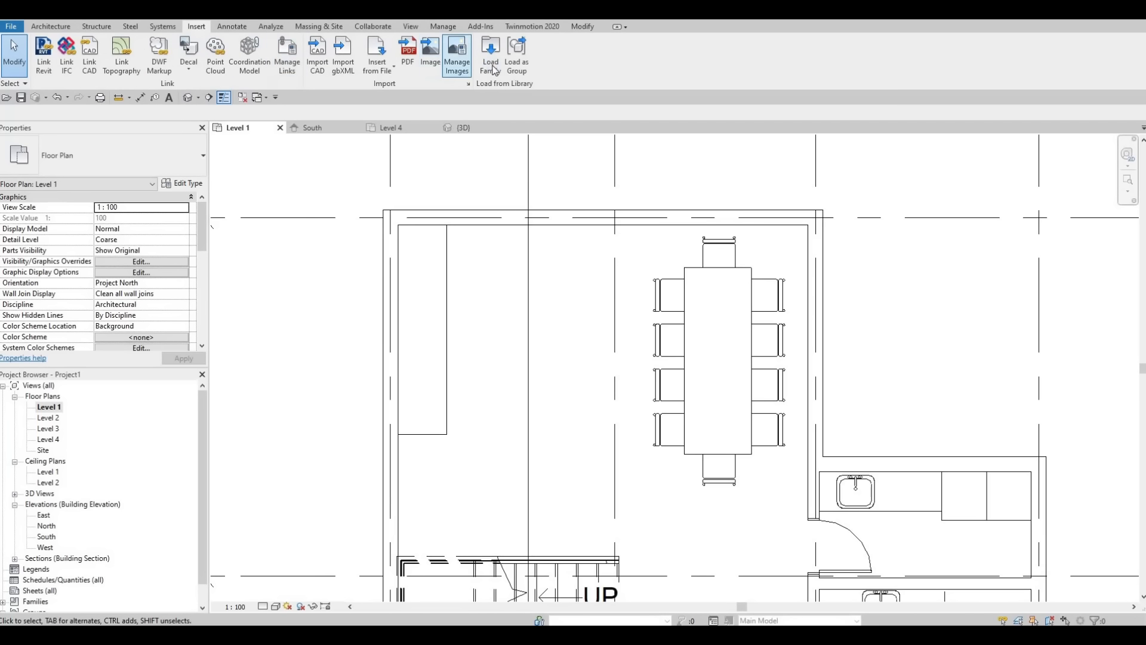
{"action": "left_click", "coordinate": [490, 54]}
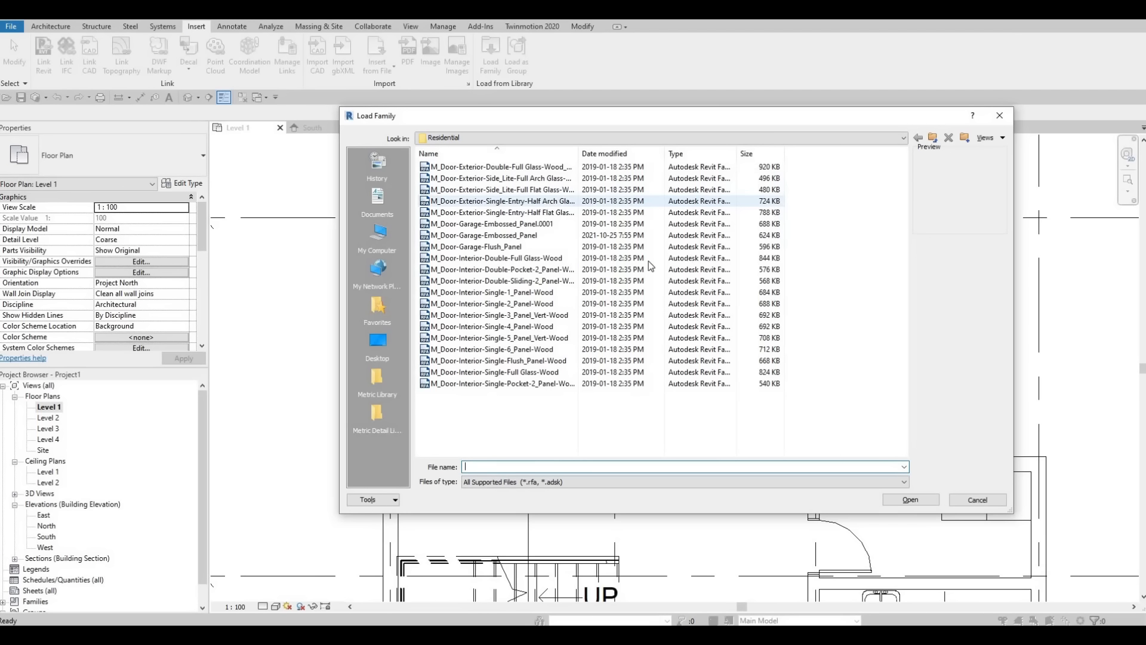
{"action": "left_click", "coordinate": [617, 138]}
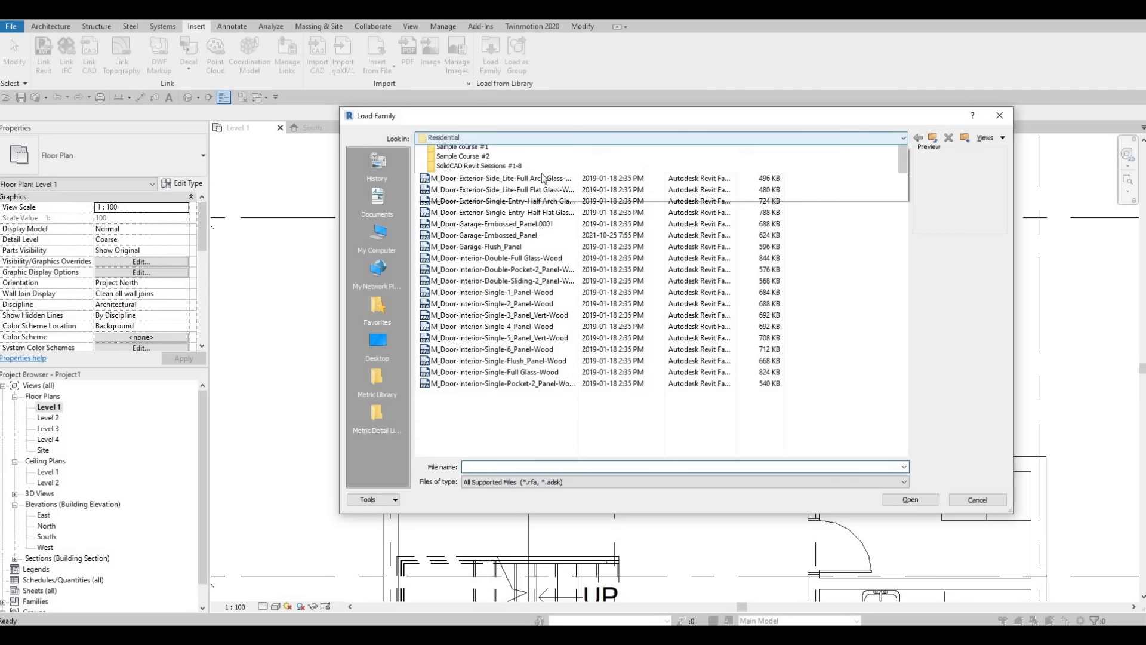
{"action": "left_click", "coordinate": [531, 160]}
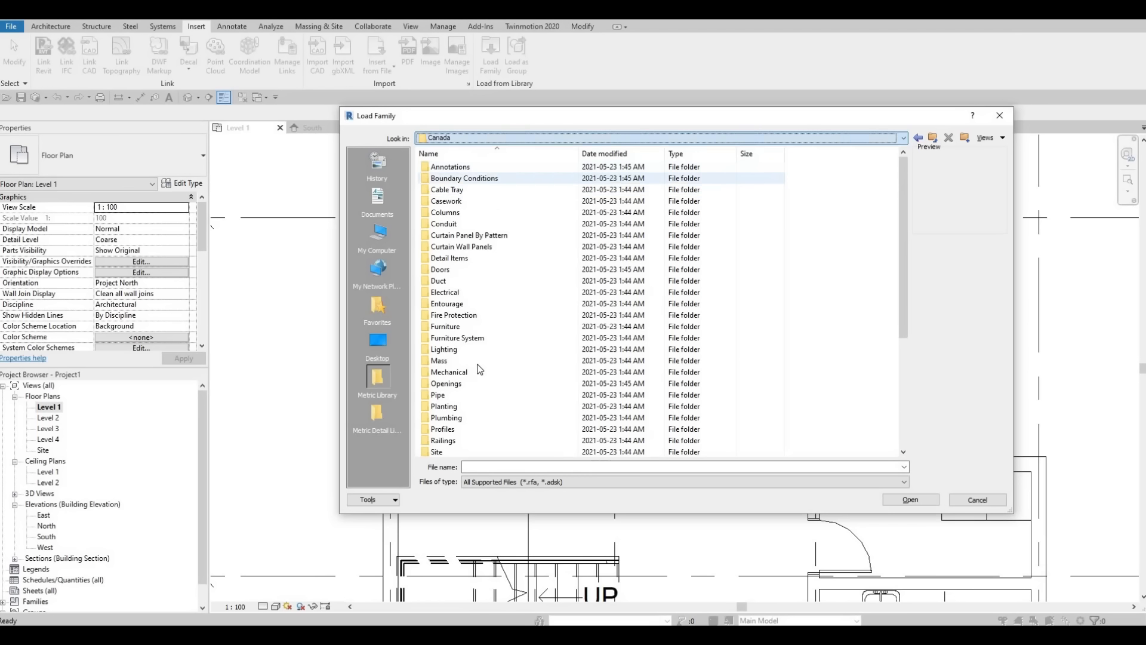
{"action": "double_click", "coordinate": [476, 430]}
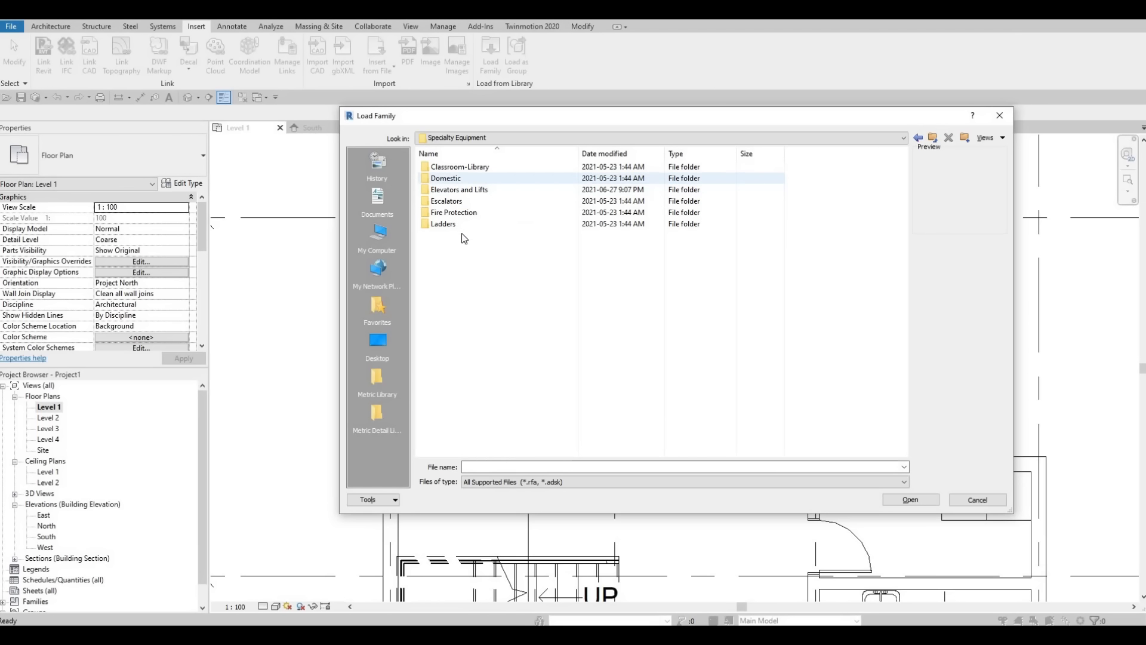
{"action": "double_click", "coordinate": [447, 178]}
{"action": "double_click", "coordinate": [456, 179]}
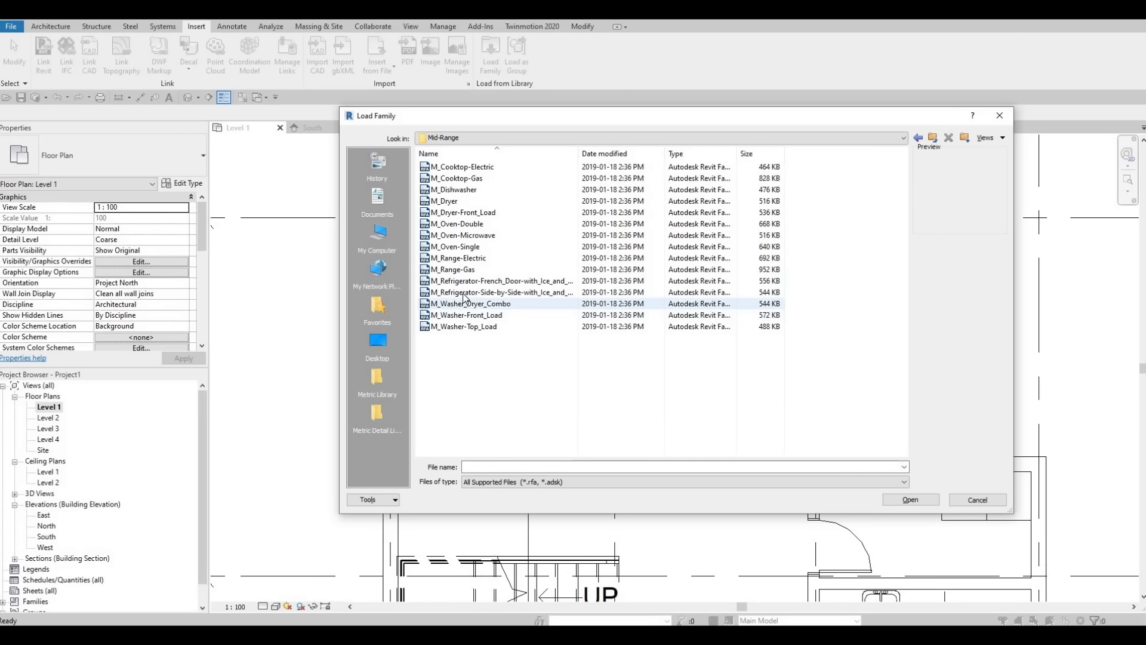
{"action": "left_click", "coordinate": [462, 294]}
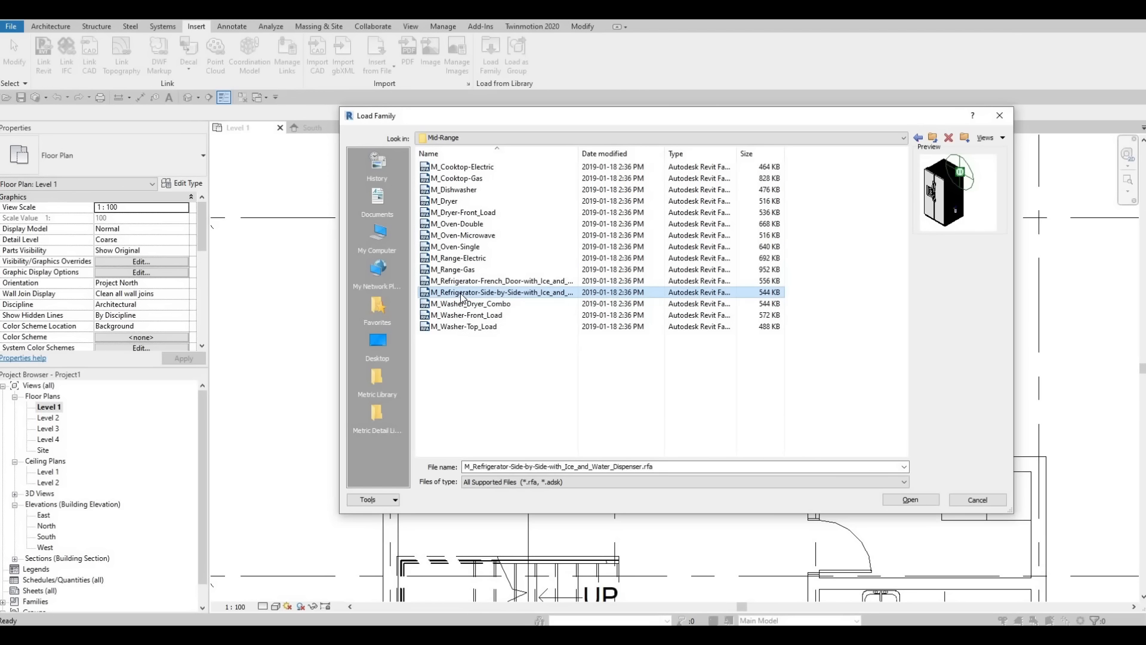
{"action": "left_click", "coordinate": [913, 501]}
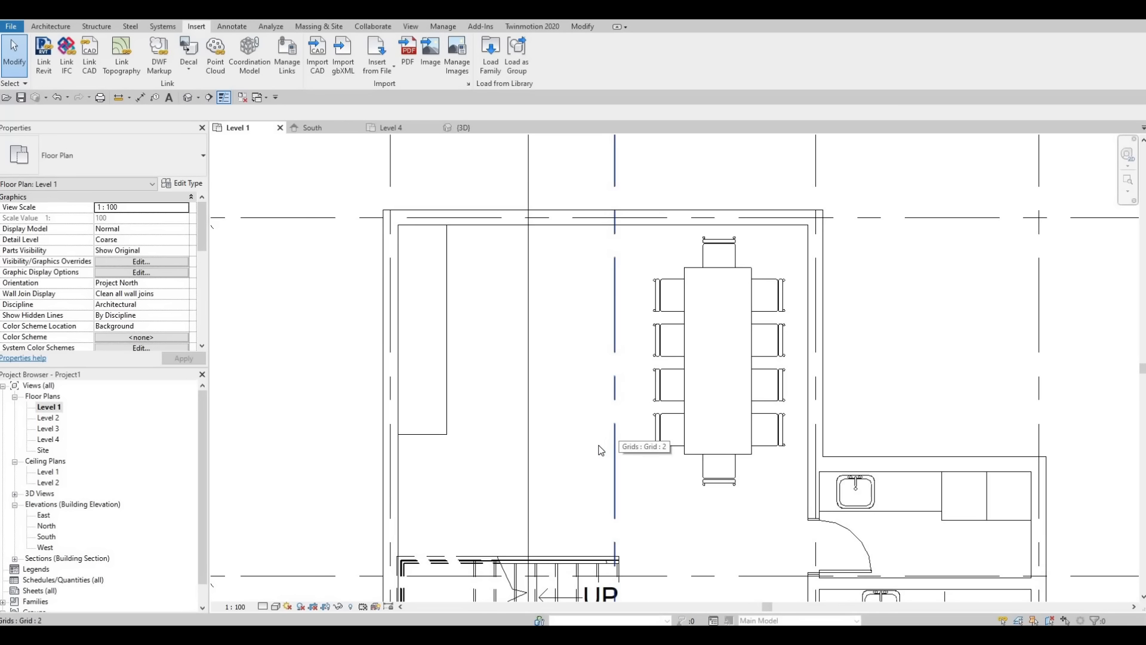
Step: Place the 850mm side-by-side refrigerator against the exterior wall, between the counter's end and the stair
{"action": "key", "text": "c"}
{"action": "key", "text": "m"}
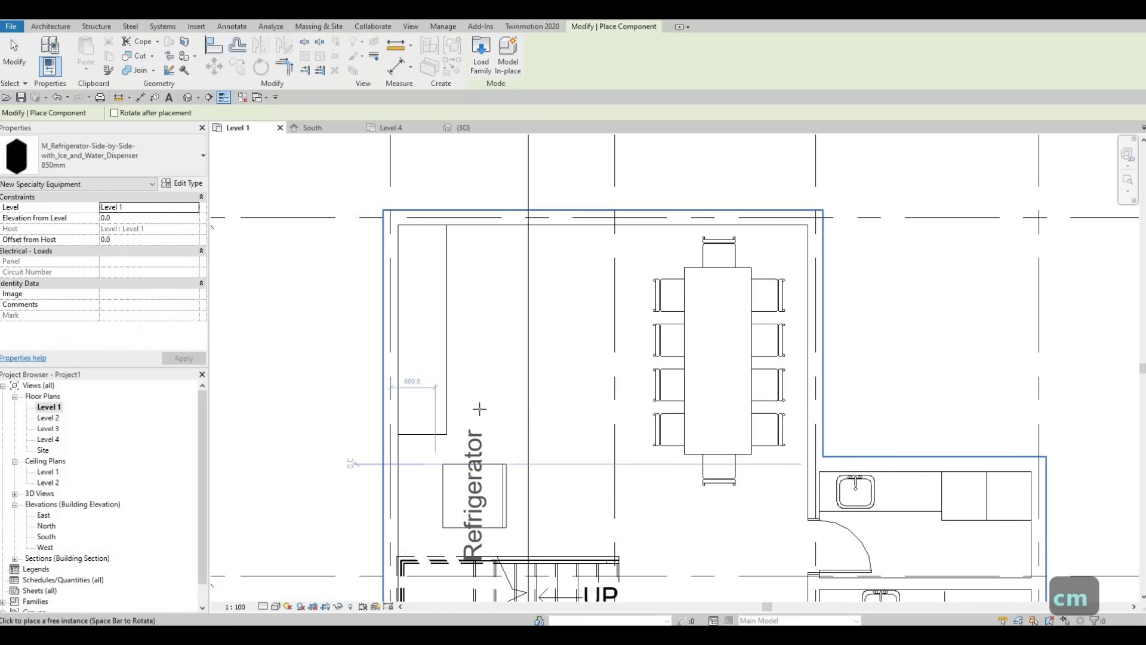
{"action": "middle_click_drag", "start_coordinate": [480, 409], "coordinate": [537, 307]}
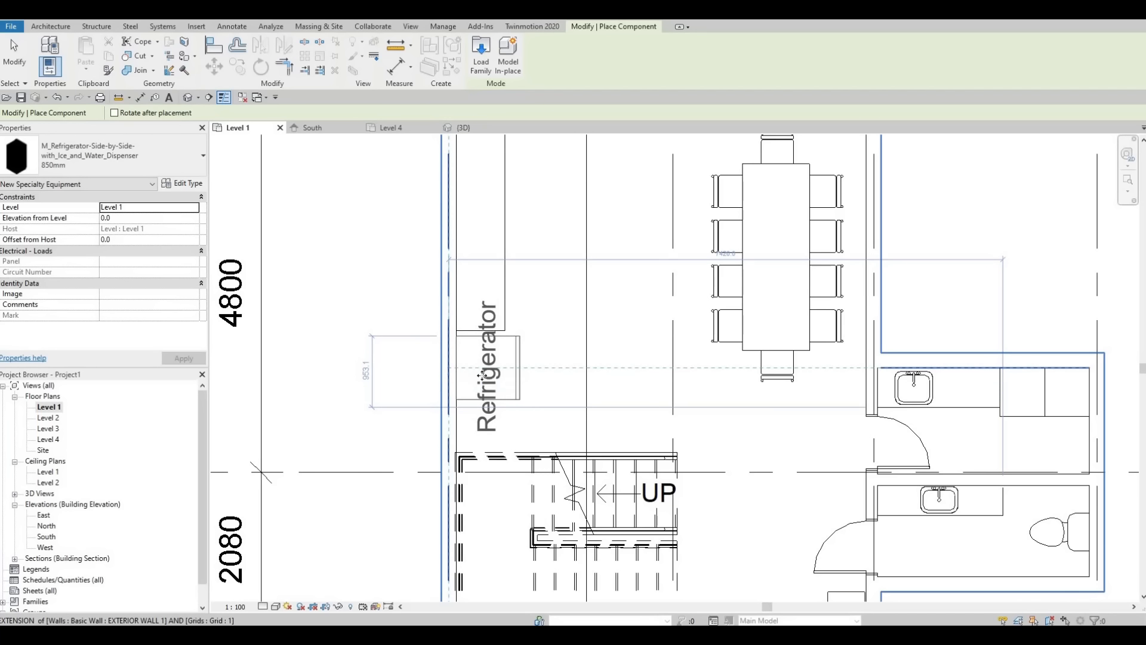
{"action": "left_click", "coordinate": [447, 372]}
{"action": "key", "text": "Escape"}
{"action": "key", "text": "Escape"}
{"action": "key", "text": "Escape"}
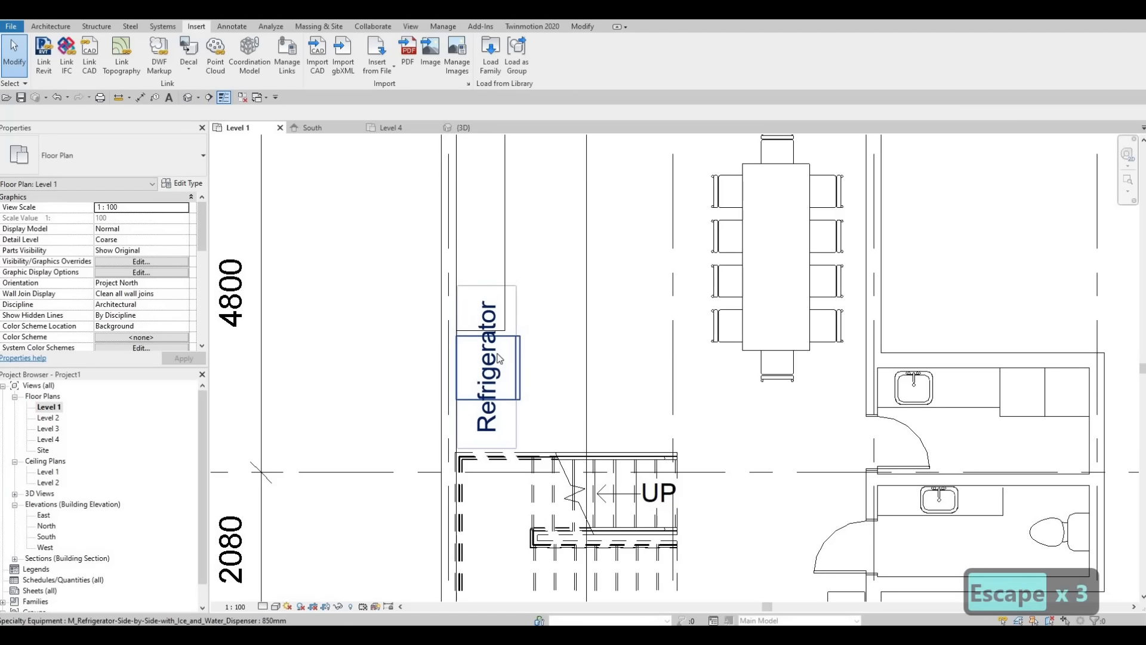
Step: Turn off Show Label in the refrigerator's type properties
{"action": "left_click", "coordinate": [499, 358]}
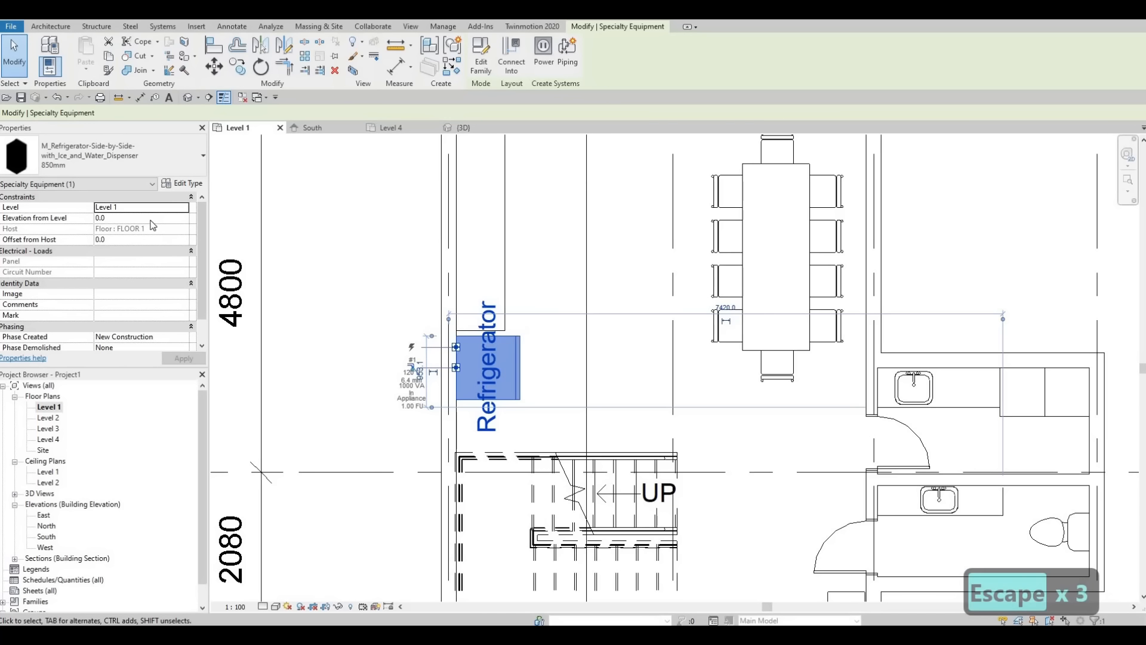
{"action": "left_click", "coordinate": [181, 185]}
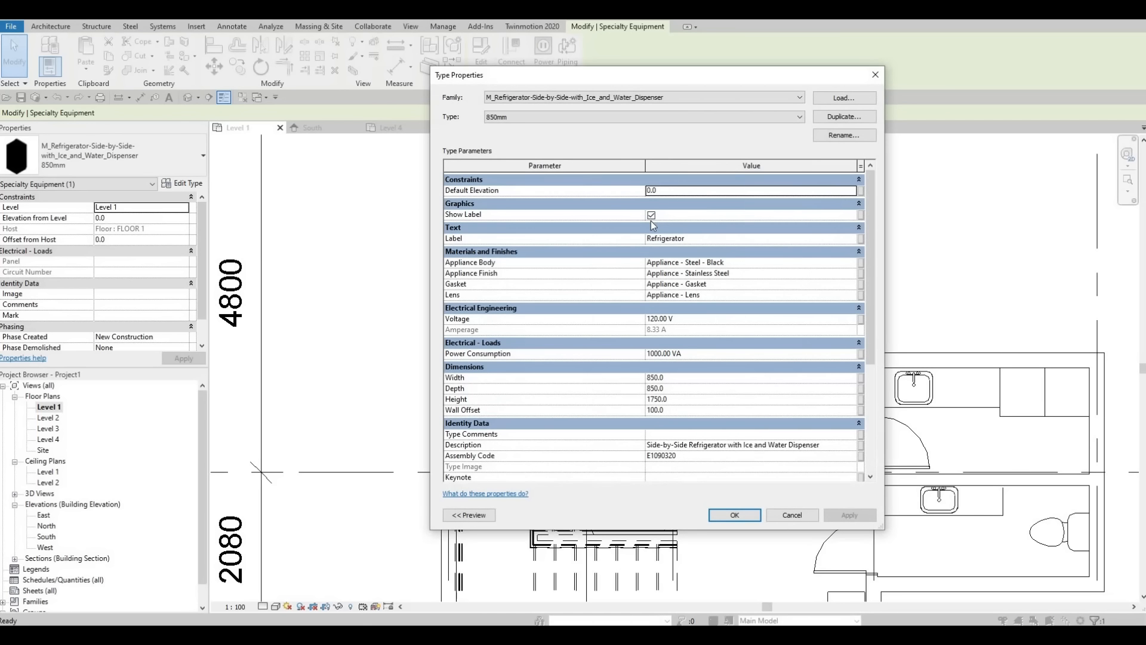
{"action": "left_click", "coordinate": [660, 214]}
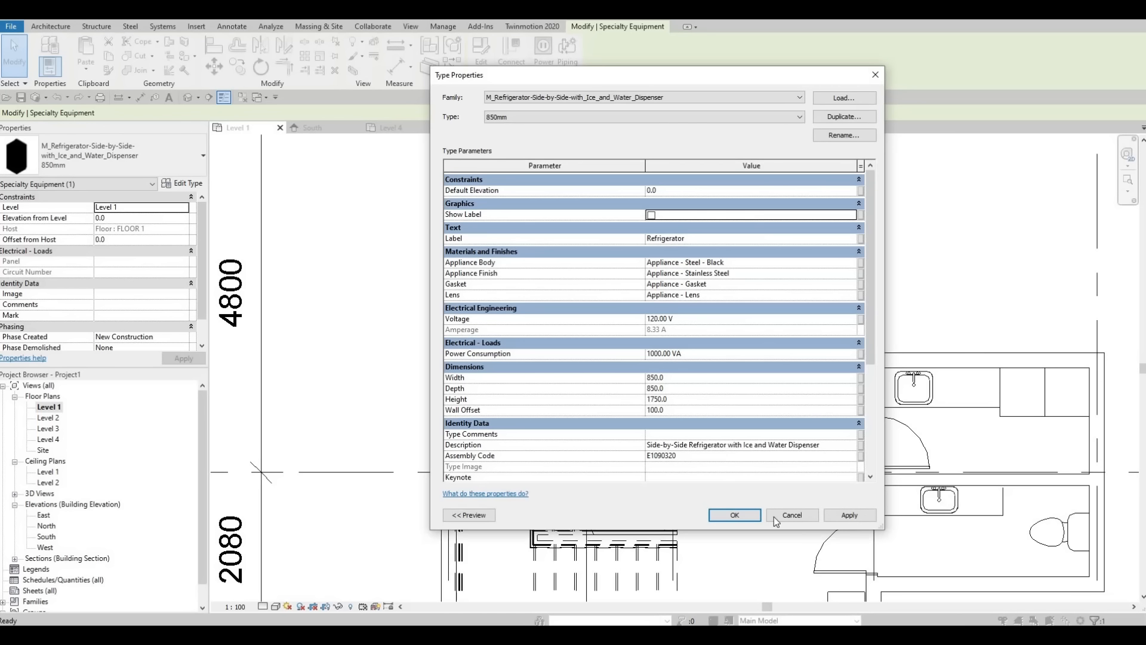
{"action": "left_click", "coordinate": [735, 514]}
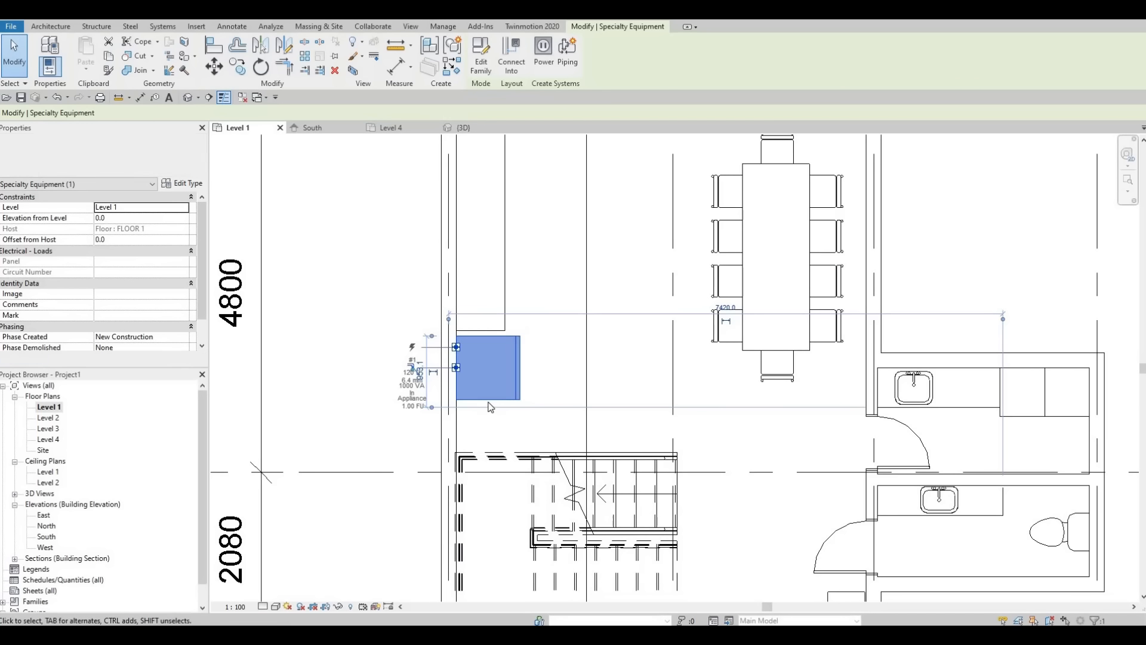
Step: Nudge the refrigerator slightly away from the counter, towards the stair
{"action": "scroll", "coordinate": [491, 406], "scroll_direction": "up", "scroll_amount": 2}
{"action": "key", "text": "Escape"}
{"action": "left_click", "coordinate": [489, 402]}
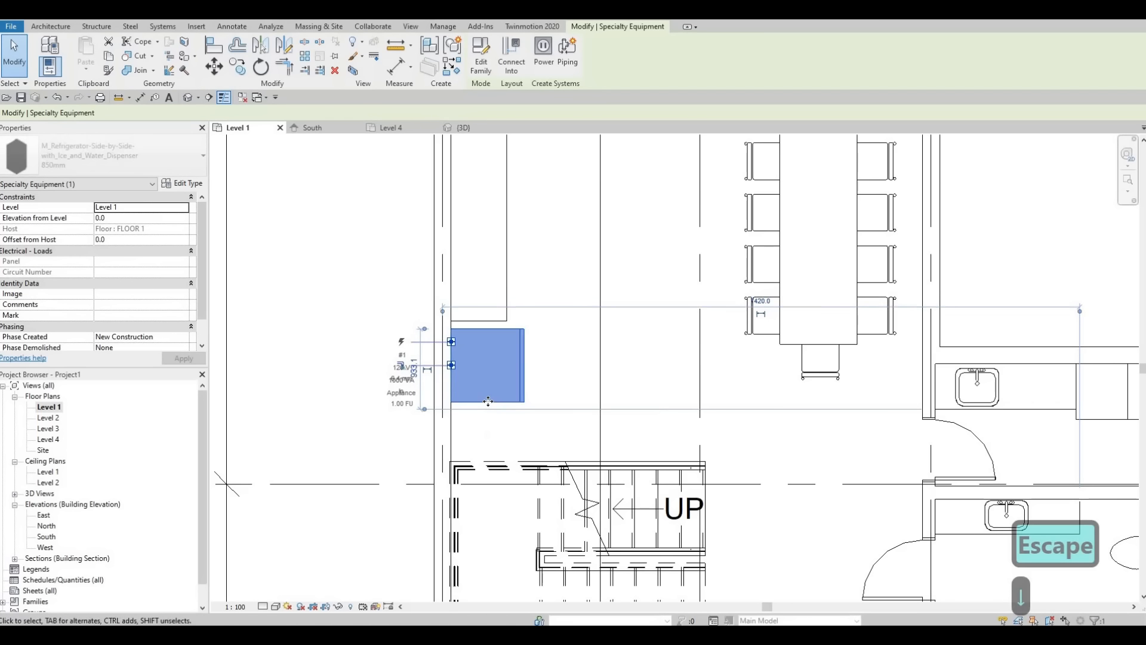
{"action": "key", "text": "Down"}
{"action": "key", "text": "Down"}
{"action": "key", "text": "Escape"}
{"action": "key", "text": "Escape"}
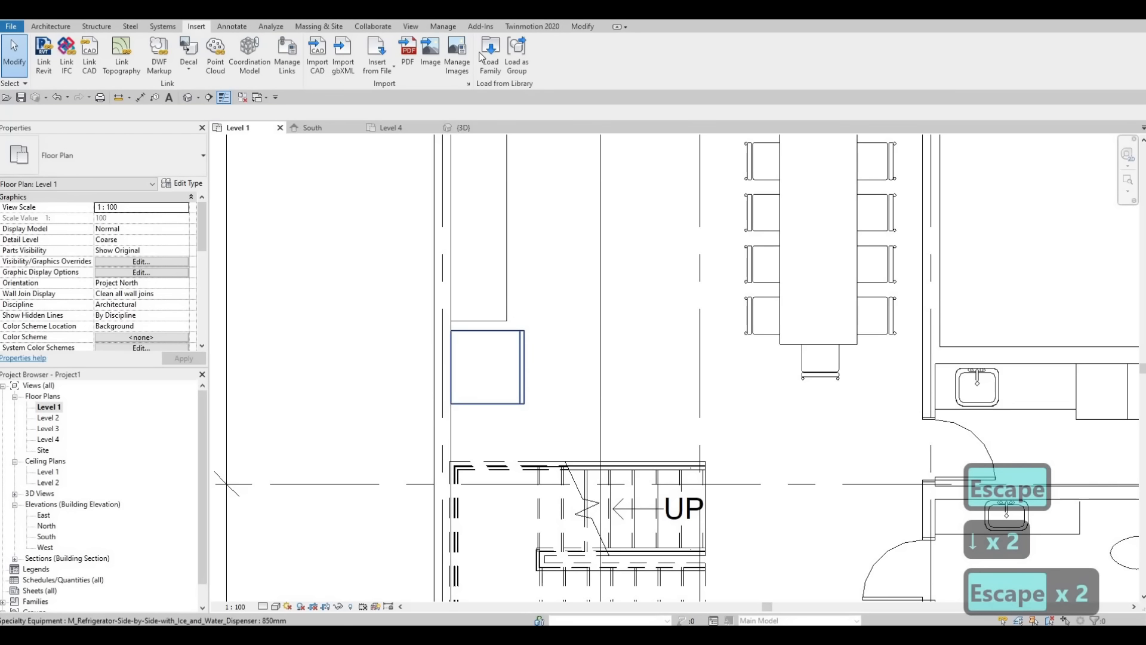
Step: Examine the previews of the Mid-Range appliance families, including the dryer, cooktop, range and washer, for a suitable oven
{"action": "left_click", "coordinate": [490, 56]}
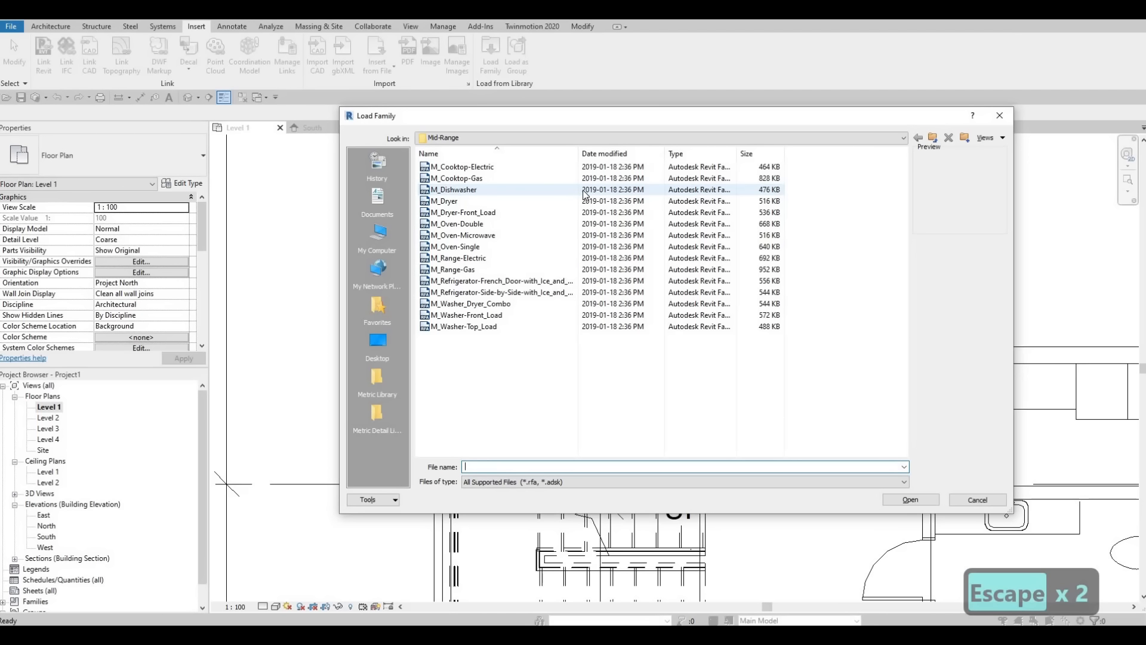
{"action": "left_click", "coordinate": [523, 258]}
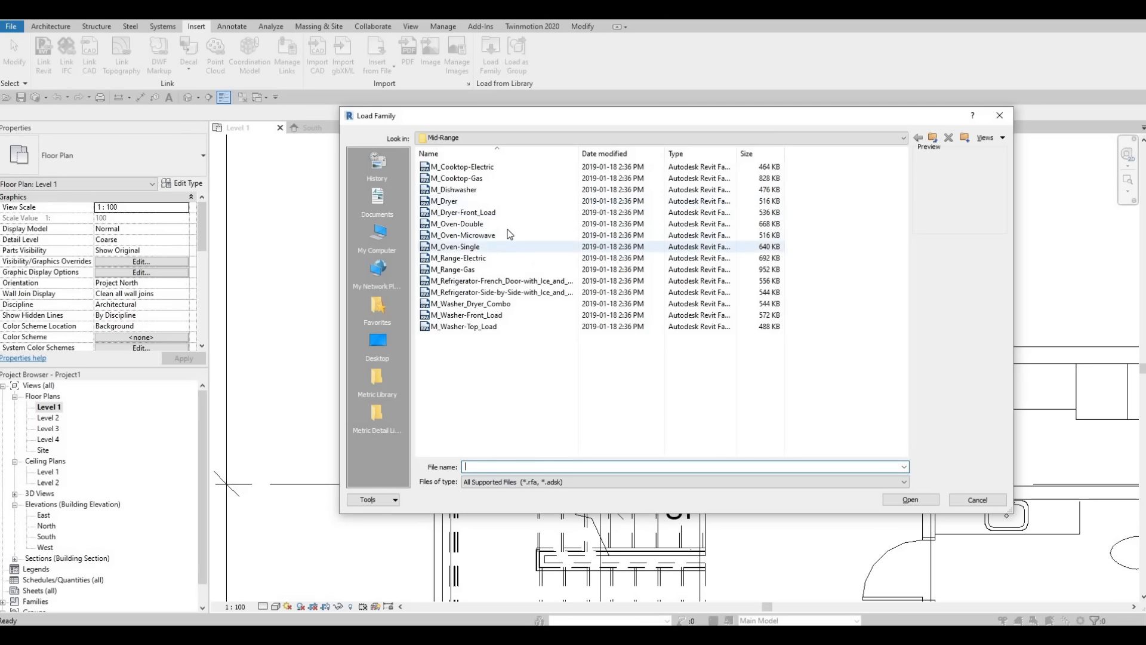
{"action": "key", "text": "Up"}
{"action": "key", "text": "Up"}
{"action": "key", "text": "Up"}
{"action": "key", "text": "Up"}
{"action": "key", "text": "Up"}
{"action": "key", "text": "Up"}
{"action": "key", "text": "Up"}
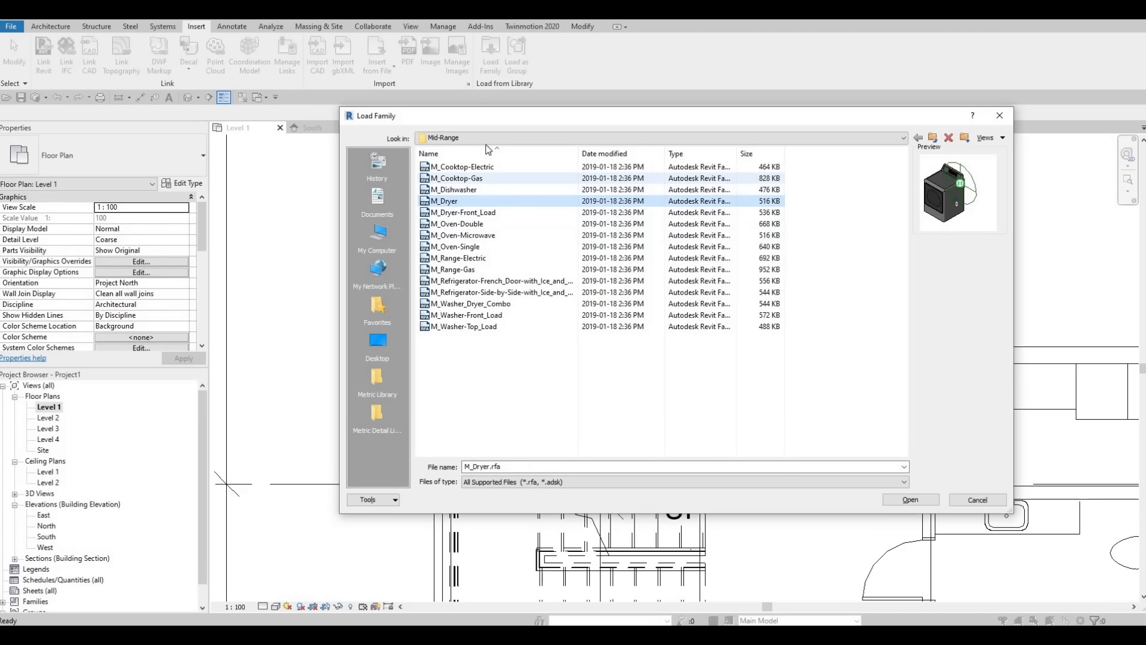
{"action": "key", "text": "Down"}
{"action": "key", "text": "Down"}
{"action": "key", "text": "Down"}
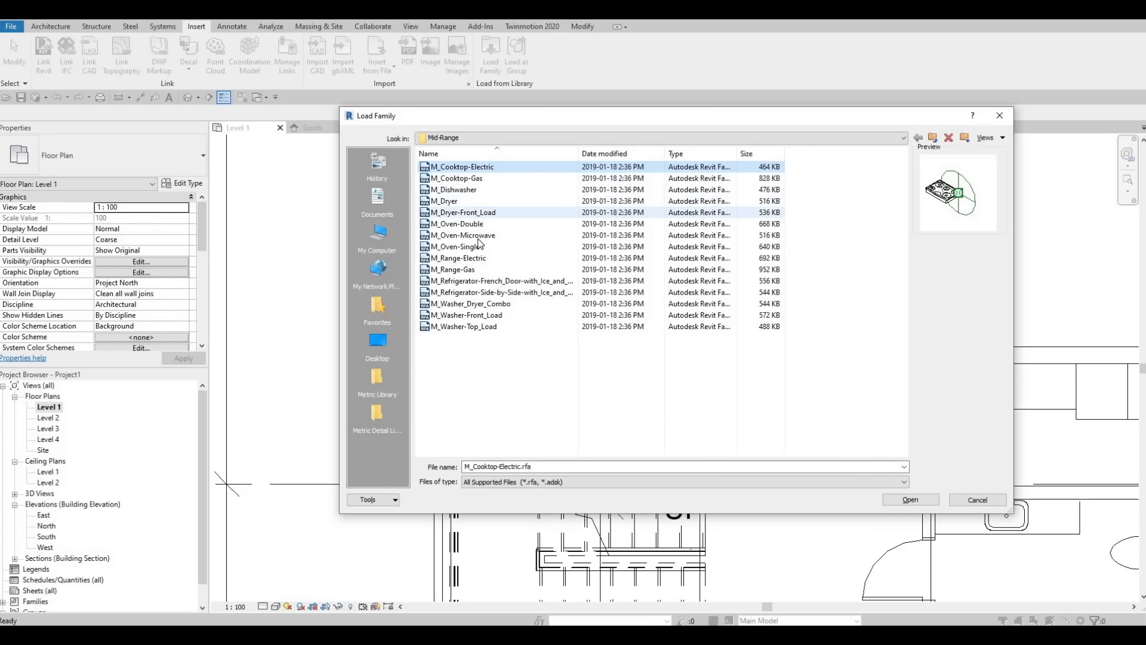
{"action": "key", "text": "Down"}
{"action": "key", "text": "Down"}
{"action": "key", "text": "Down"}
{"action": "key", "text": "Down"}
{"action": "key", "text": "Down"}
{"action": "key", "text": "Down"}
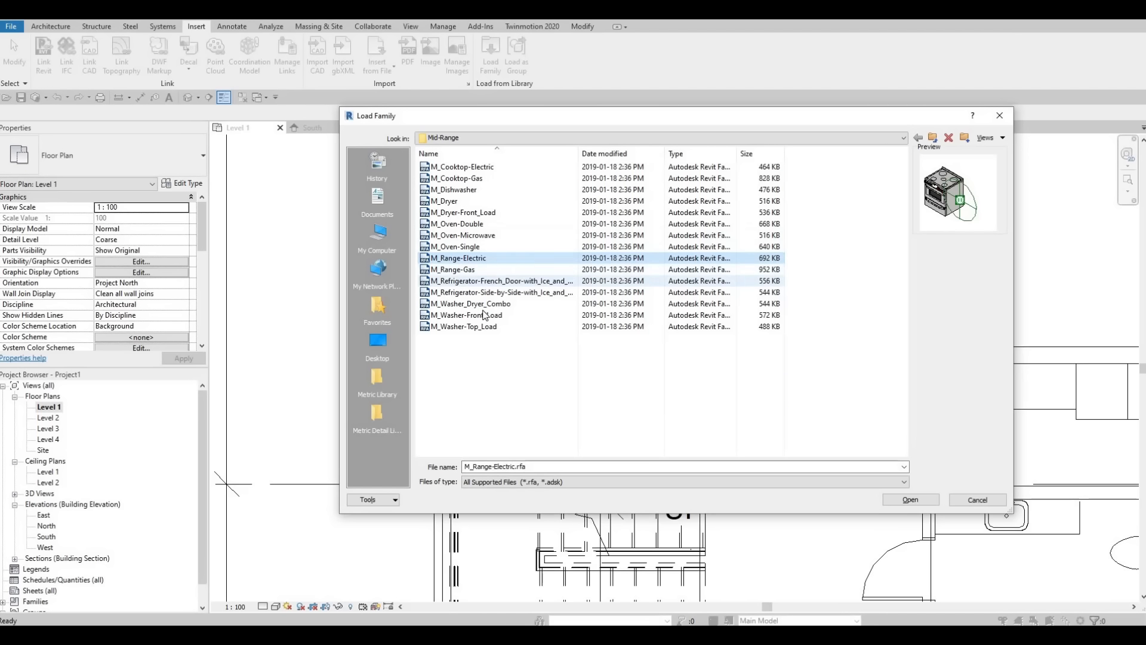
{"action": "key", "text": "Down"}
{"action": "key", "text": "Down"}
{"action": "key", "text": "Down"}
{"action": "key", "text": "Down"}
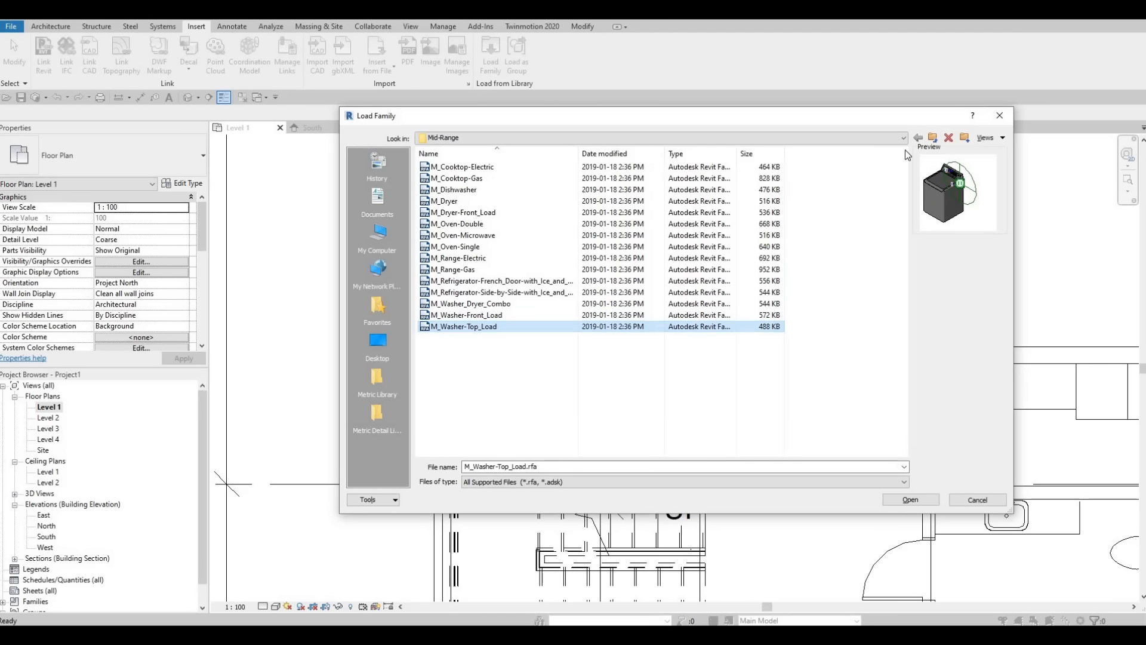
Step: Switch to the High-End folder under Domestic and preview its families from the coffee system to the island hood
{"action": "left_click", "coordinate": [515, 139]}
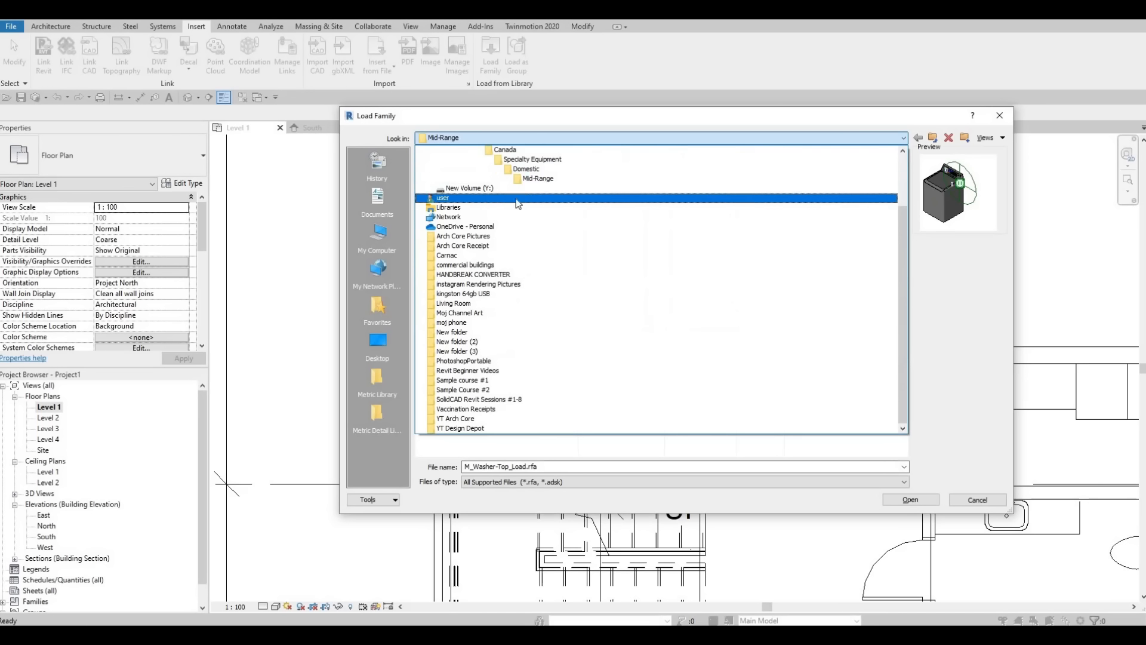
{"action": "left_click", "coordinate": [525, 169]}
{"action": "double_click", "coordinate": [454, 167]}
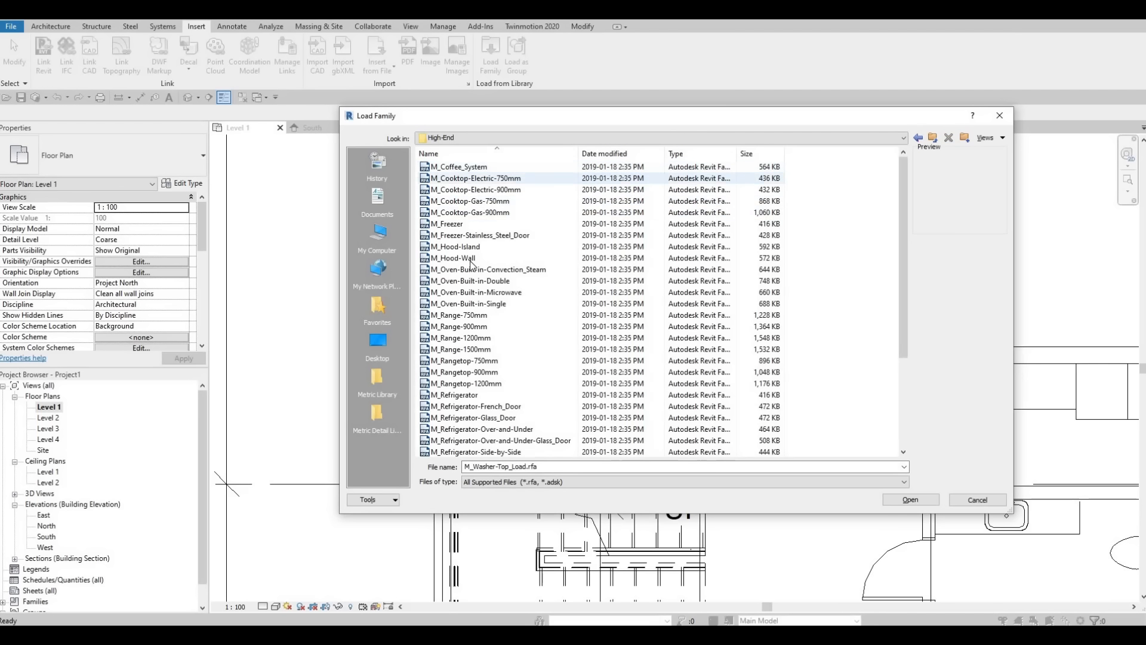
{"action": "scroll", "coordinate": [472, 266], "scroll_direction": "down", "scroll_amount": 3}
{"action": "scroll", "coordinate": [471, 265], "scroll_direction": "up", "scroll_amount": 3}
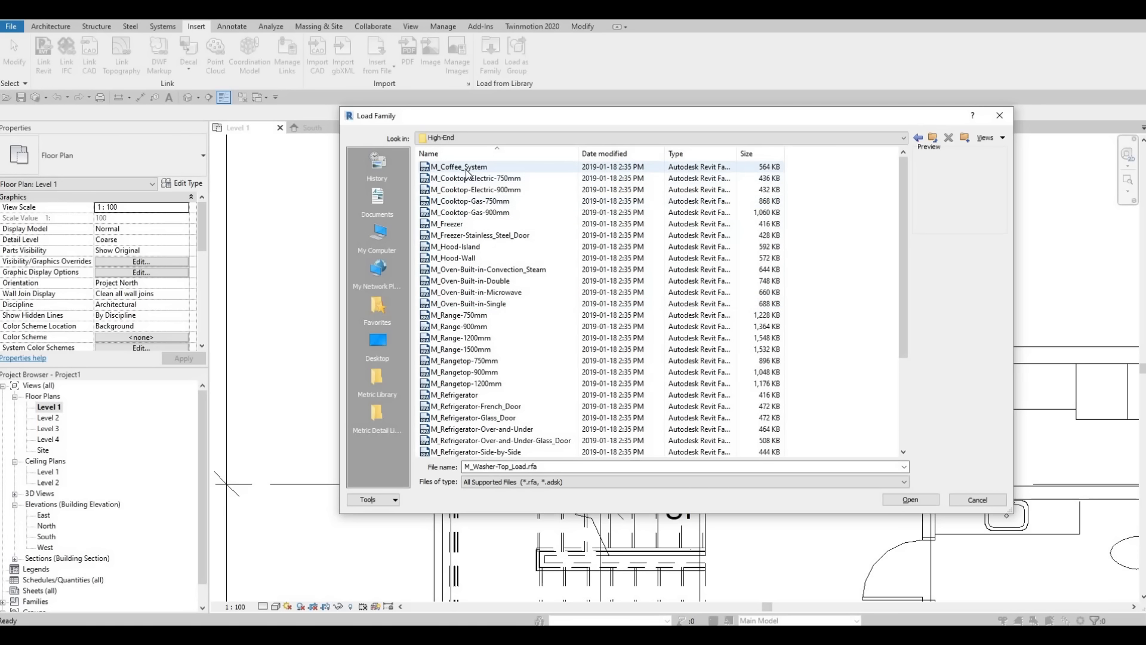
{"action": "left_click", "coordinate": [468, 168]}
{"action": "key", "text": "Down"}
{"action": "key", "text": "Down"}
{"action": "key", "text": "Down"}
{"action": "key", "text": "Down"}
{"action": "key", "text": "Down"}
{"action": "key", "text": "Down"}
{"action": "key", "text": "Down"}
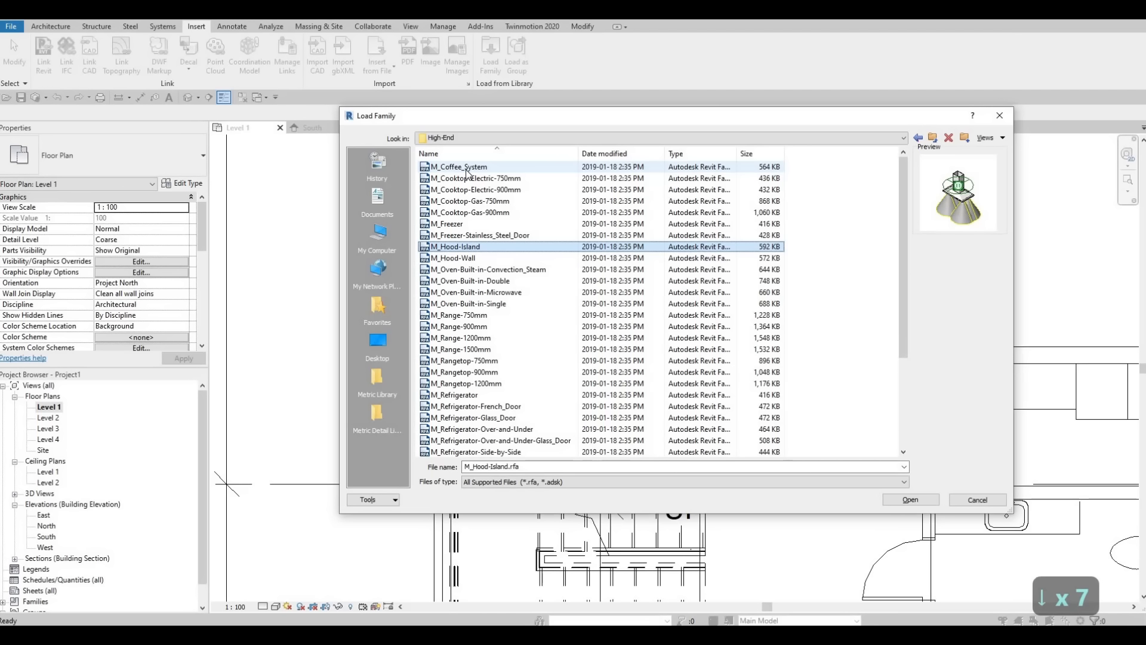
Step: Compare the built-in oven families and load M_Oven-Built-in-Double into the project
{"action": "key", "text": "Down"}
{"action": "key", "text": "Down"}
{"action": "key", "text": "Down"}
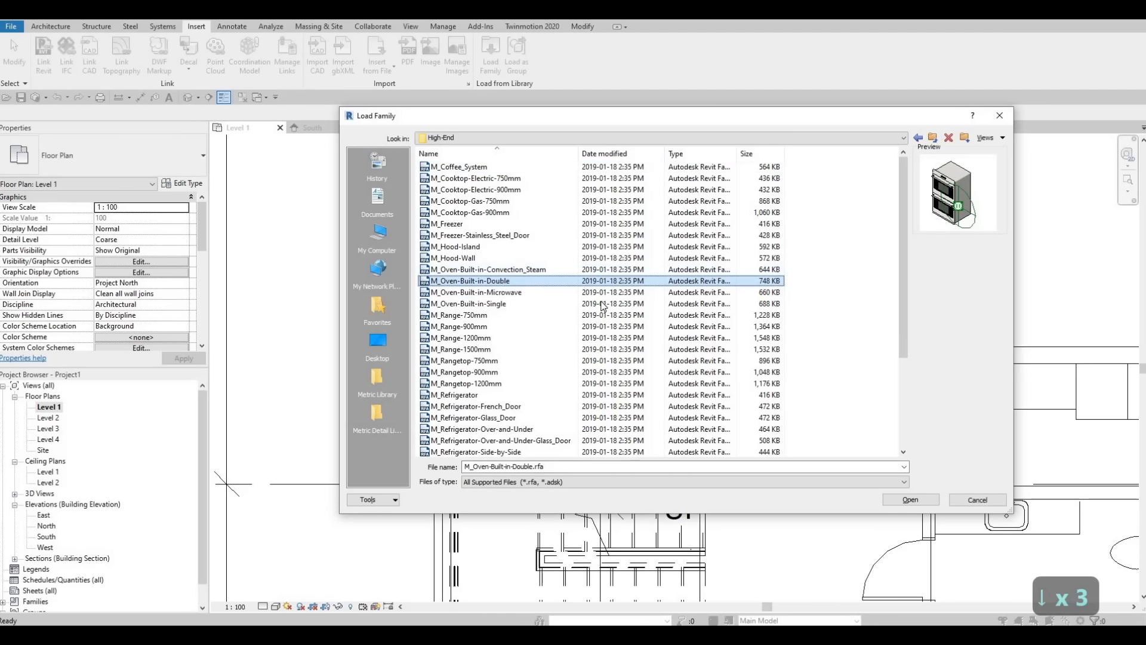
{"action": "key", "text": "Down"}
{"action": "key", "text": "Down"}
{"action": "key", "text": "Down"}
{"action": "key", "text": "Down"}
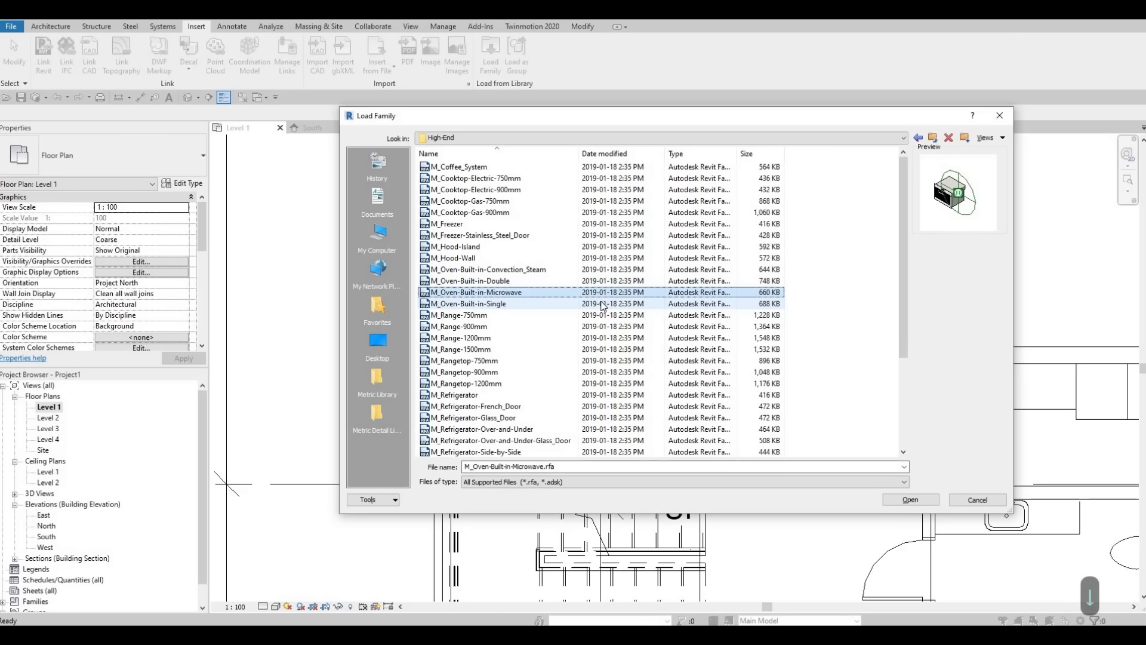
{"action": "key", "text": "Up"}
{"action": "key", "text": "Up"}
{"action": "key", "text": "Up"}
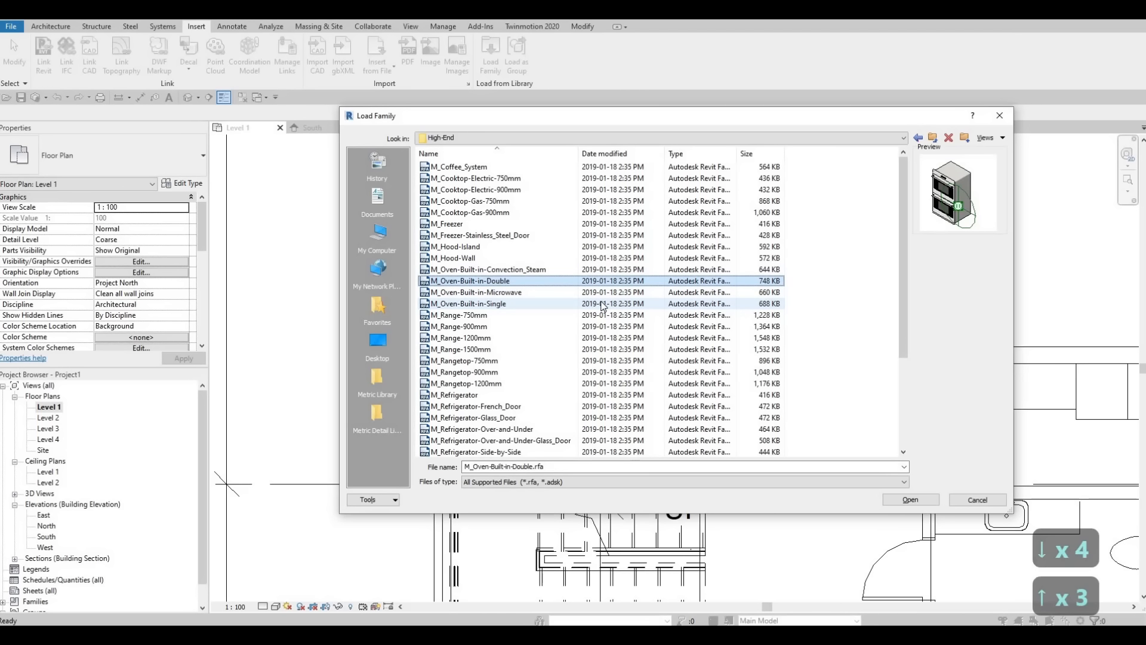
{"action": "left_click", "coordinate": [907, 499]}
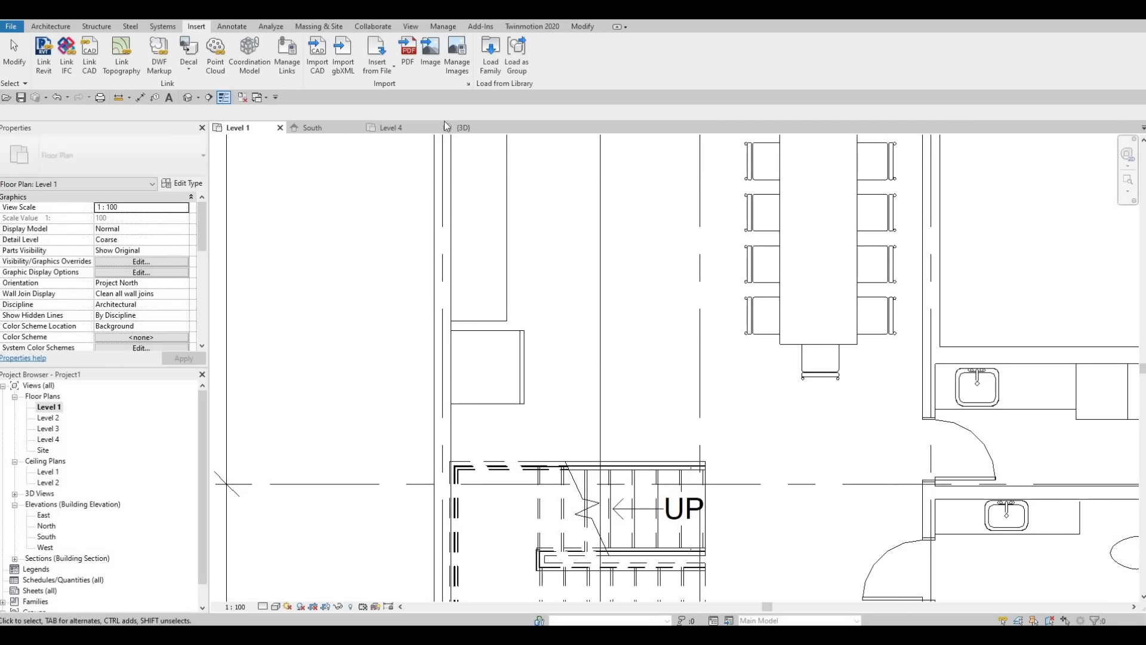
Step: Place the 750mm built-in double oven along the exterior wall, over the counter's end beside the refrigerator
{"action": "key", "text": "c"}
{"action": "key", "text": "m"}
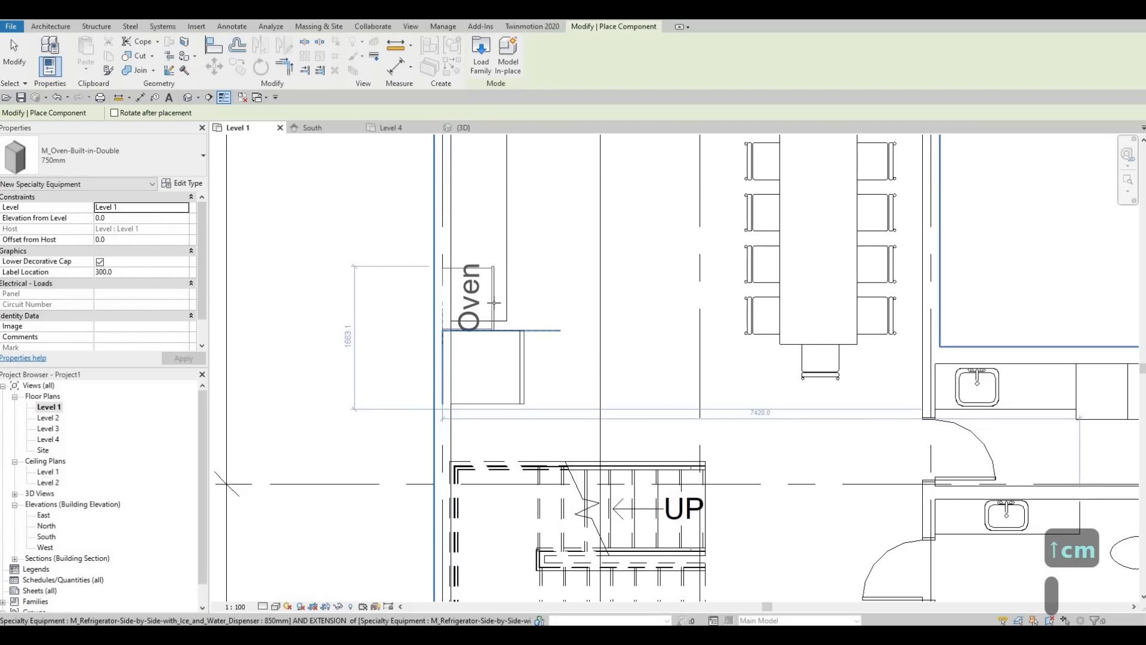
{"action": "left_click", "coordinate": [492, 296]}
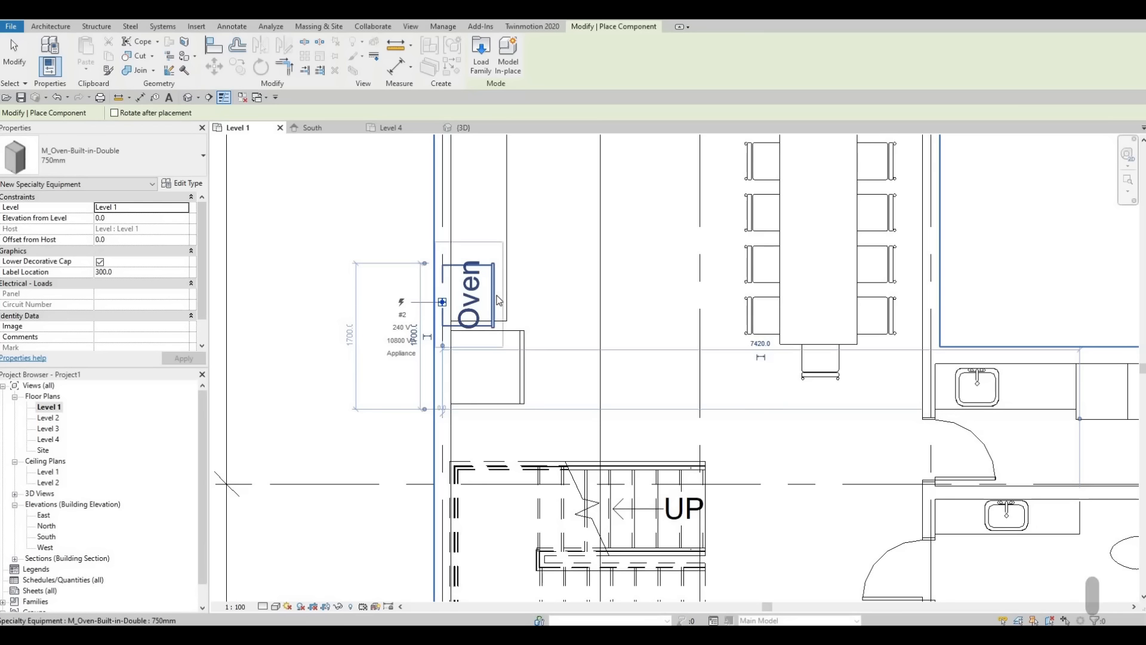
{"action": "key", "text": "Escape"}
{"action": "key", "text": "Escape"}
{"action": "key", "text": "Escape"}
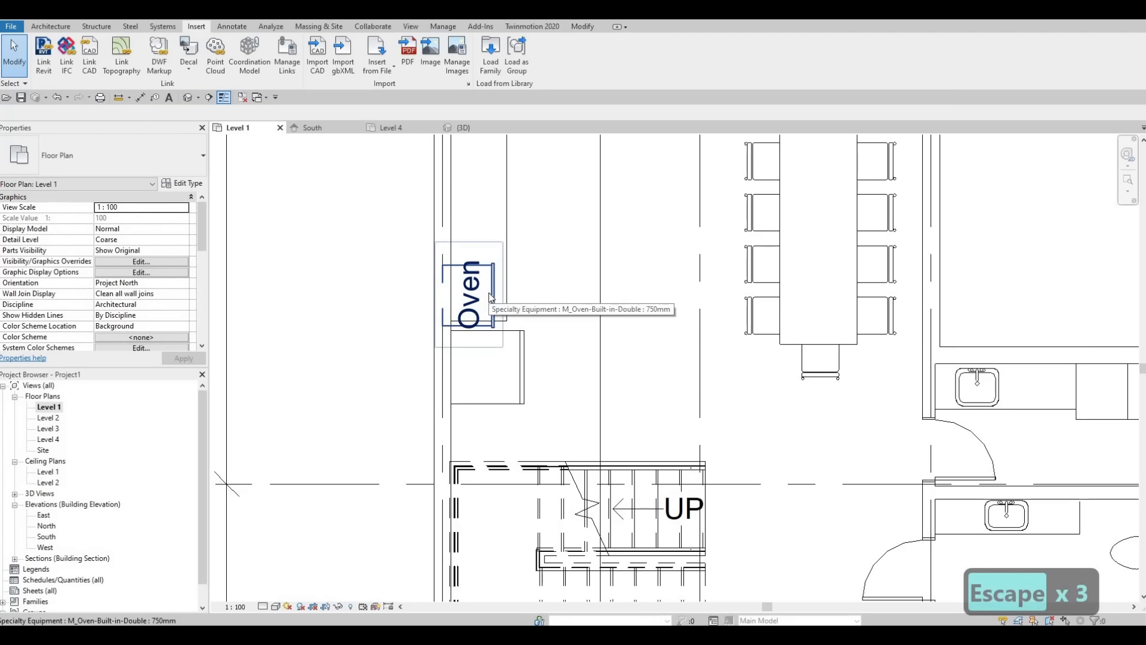
Step: Try to nudge the built-in double oven away from the exterior wall
{"action": "key", "text": "Right"}
{"action": "key", "text": "Right"}
{"action": "key", "text": "Right"}
{"action": "left_click", "coordinate": [508, 320]}
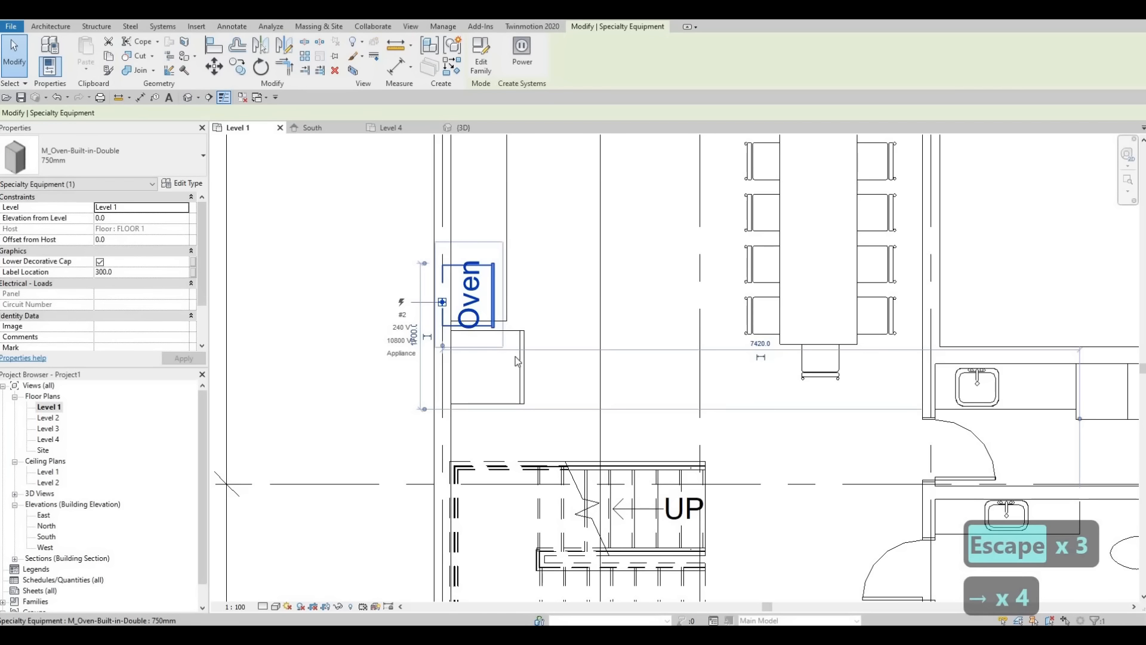
Step: Move the refrigerator along the exterior wall toward the stairs to open a gap beside the counter
{"action": "key", "text": "Escape"}
{"action": "key", "text": "Escape"}
{"action": "left_click", "coordinate": [501, 399]}
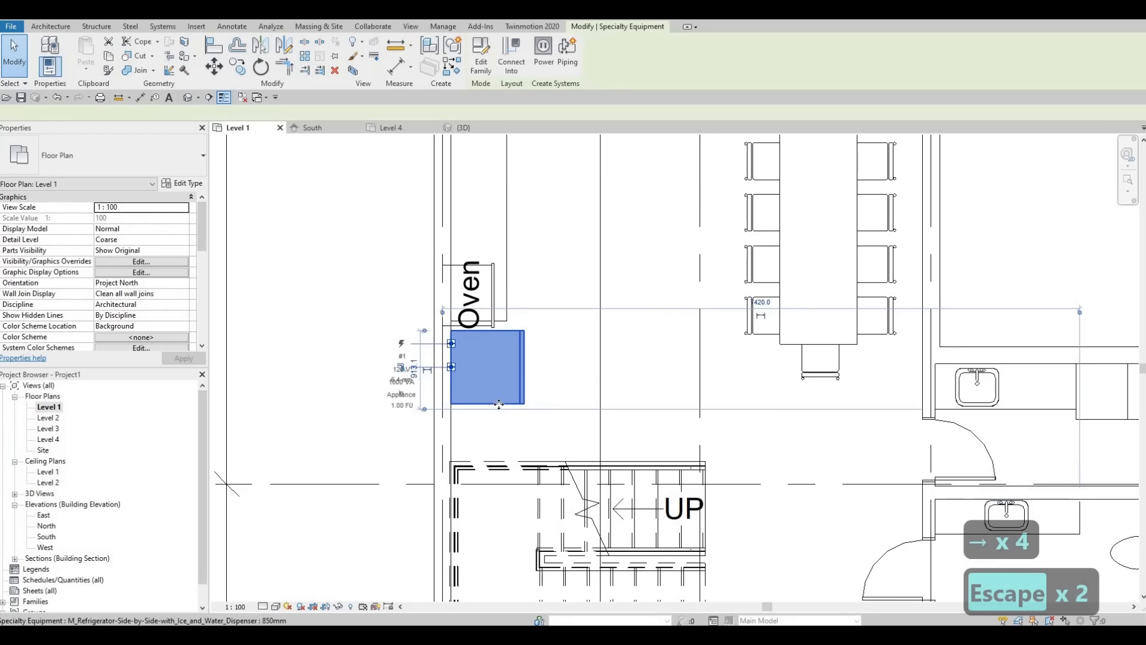
{"action": "left_click_drag", "start_coordinate": [499, 409], "coordinate": [499, 442]}
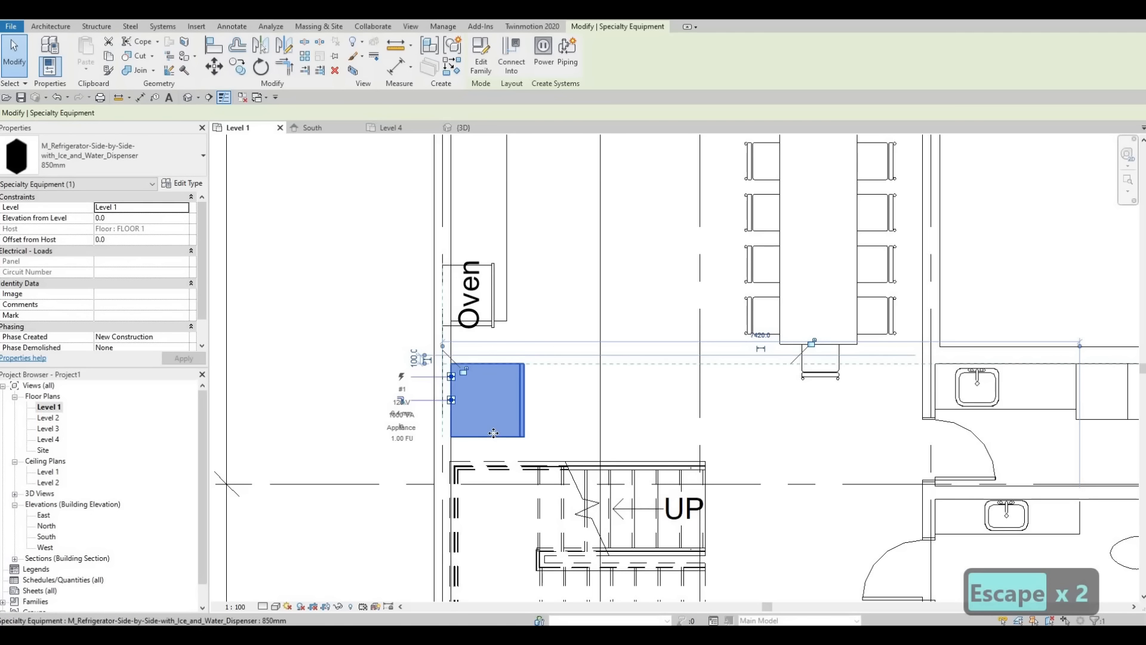
{"action": "key", "text": "Escape"}
{"action": "middle_click_drag", "start_coordinate": [496, 339], "coordinate": [495, 409]}
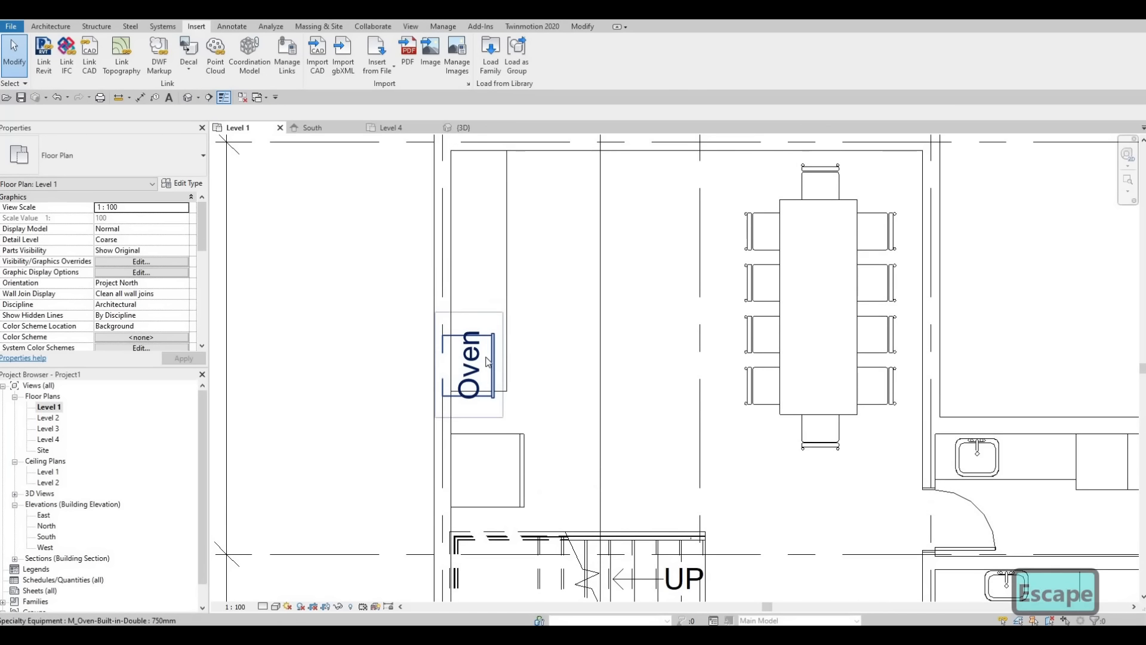
Step: Turn off Show Label in the type properties of the 750mm built-in double oven
{"action": "left_click", "coordinate": [488, 356]}
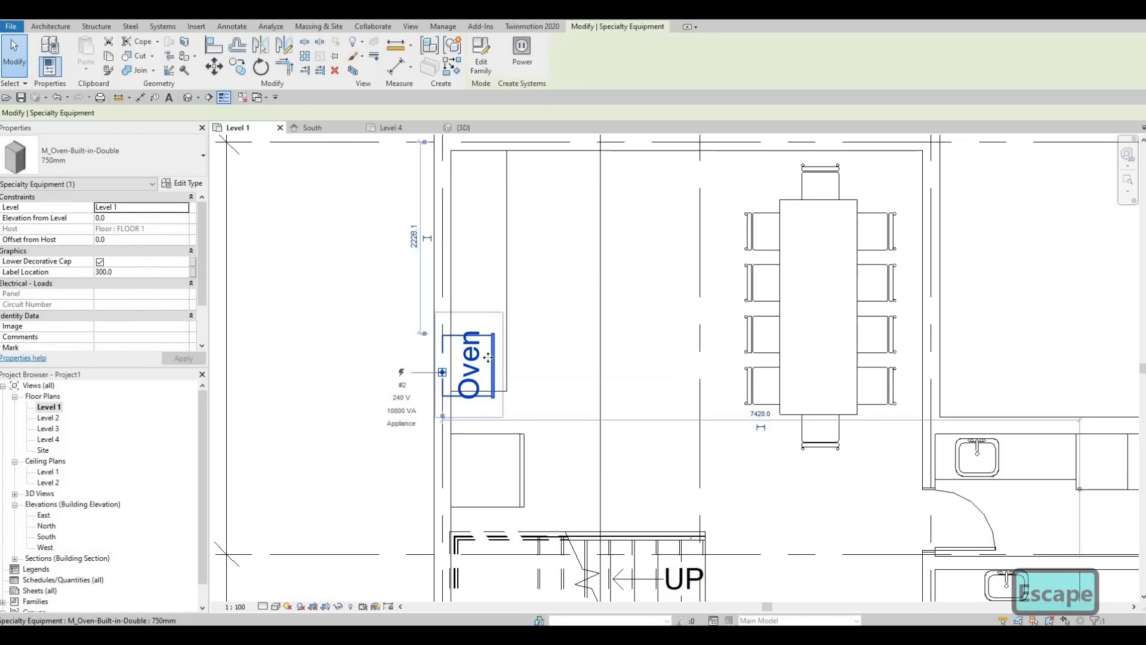
{"action": "left_click", "coordinate": [183, 183]}
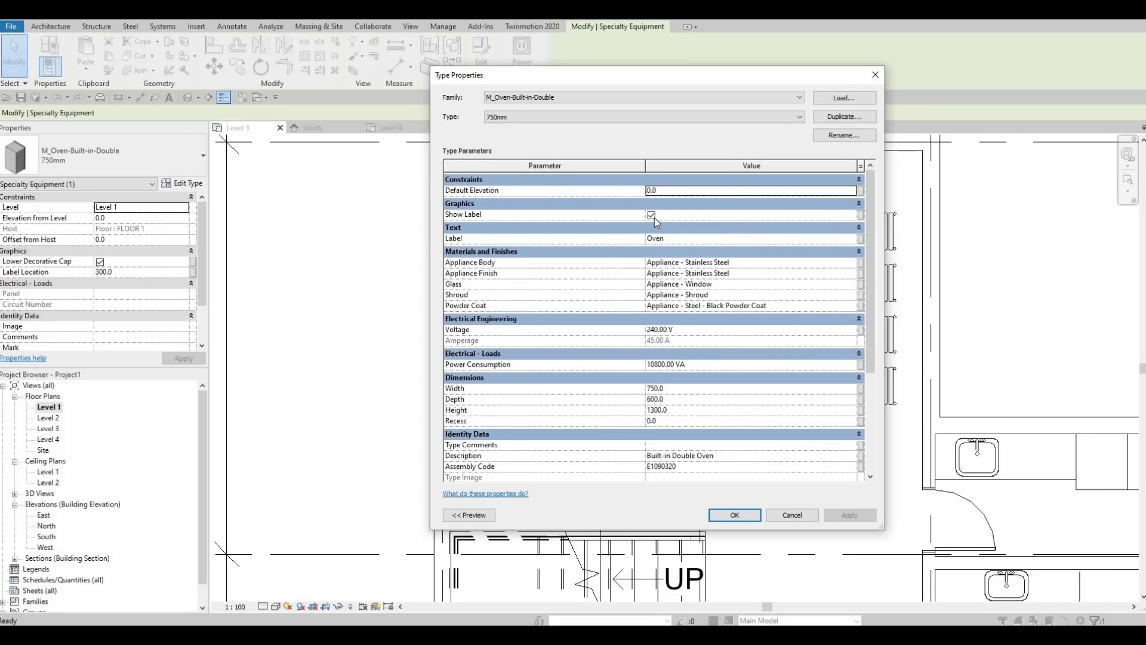
{"action": "left_click", "coordinate": [651, 215]}
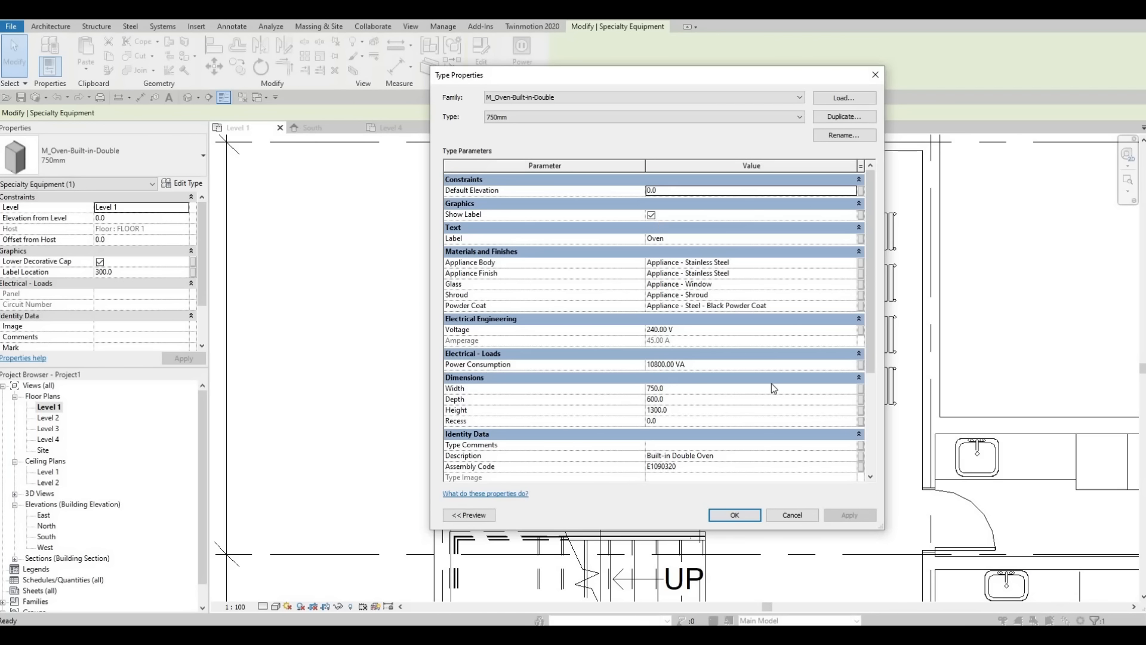
{"action": "left_click", "coordinate": [734, 515]}
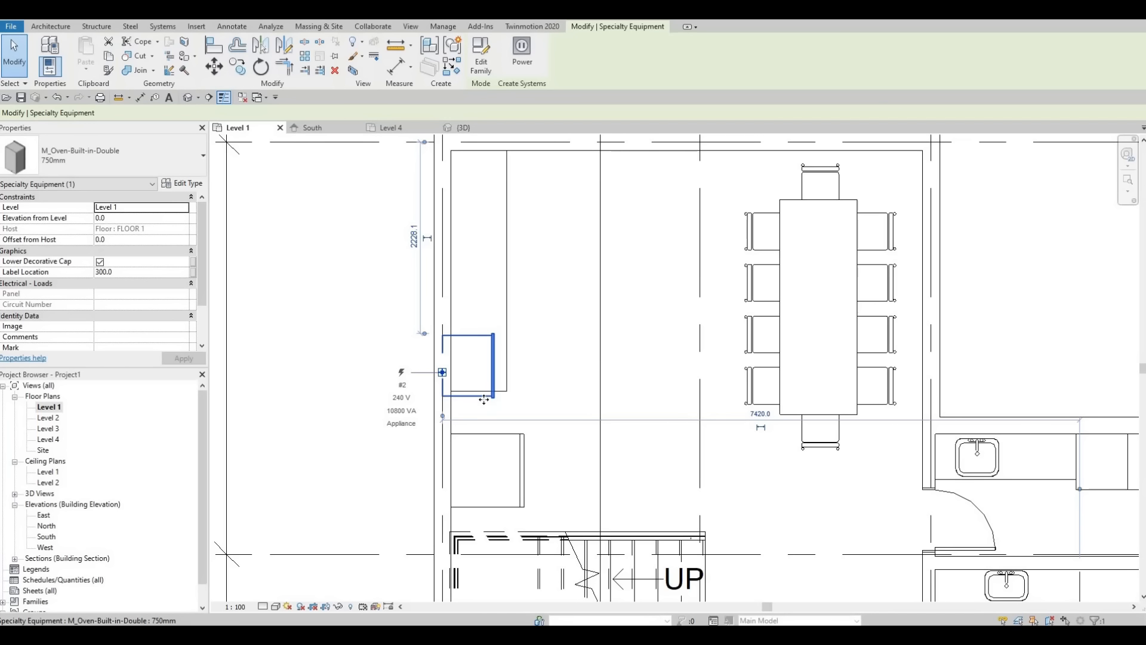
Step: Move the oven away from the wall and toward the refrigerator, bringing its front level with the refrigerator's front
{"action": "left_click_drag", "start_coordinate": [494, 385], "coordinate": [525, 425]}
{"action": "scroll", "coordinate": [524, 426], "scroll_direction": "up", "scroll_amount": 4}
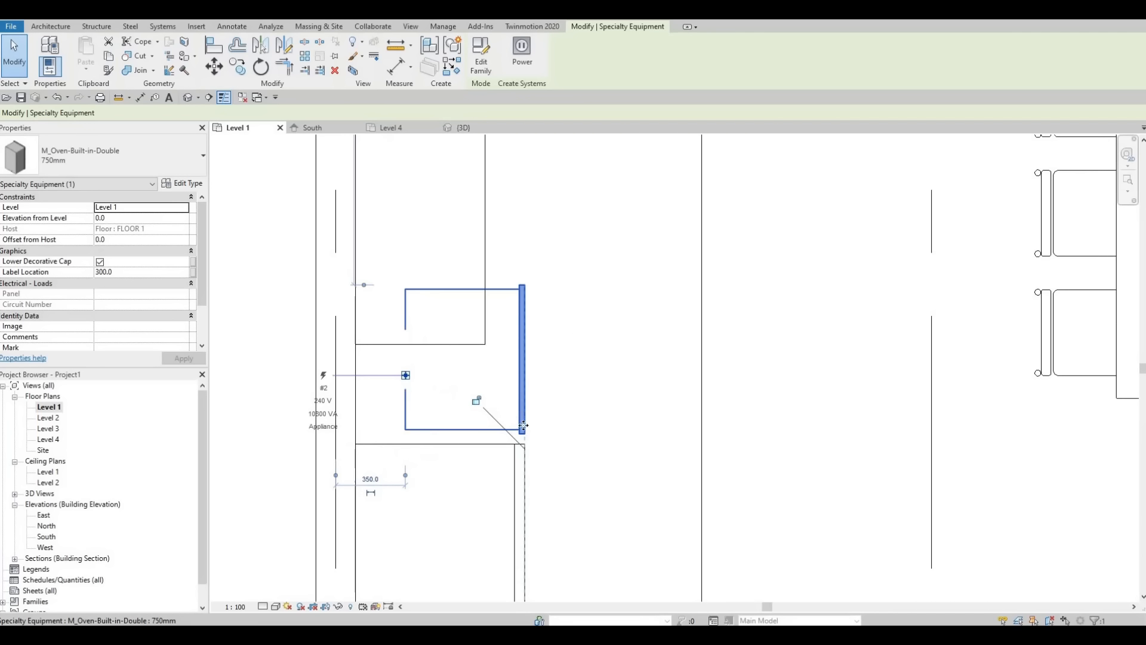
{"action": "key", "text": "Escape"}
{"action": "key", "text": "Escape"}
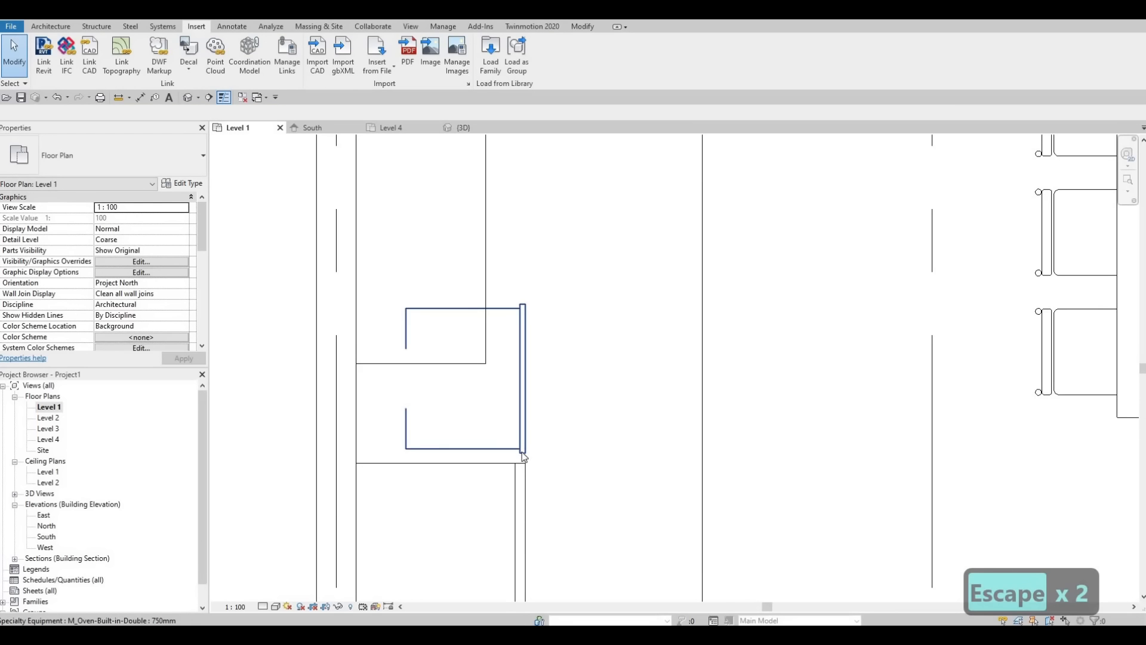
{"action": "middle_click_drag", "start_coordinate": [527, 436], "coordinate": [526, 399]}
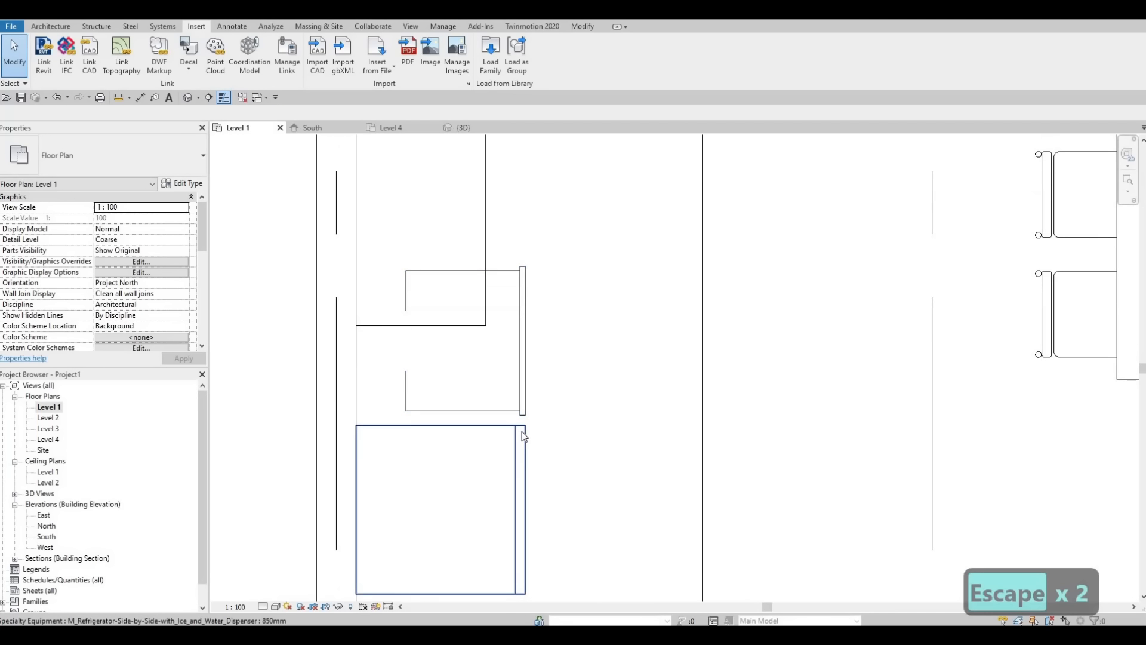
Step: Align the oven's front face with the refrigerator's front face
{"action": "key", "text": "a"}
{"action": "key", "text": "l"}
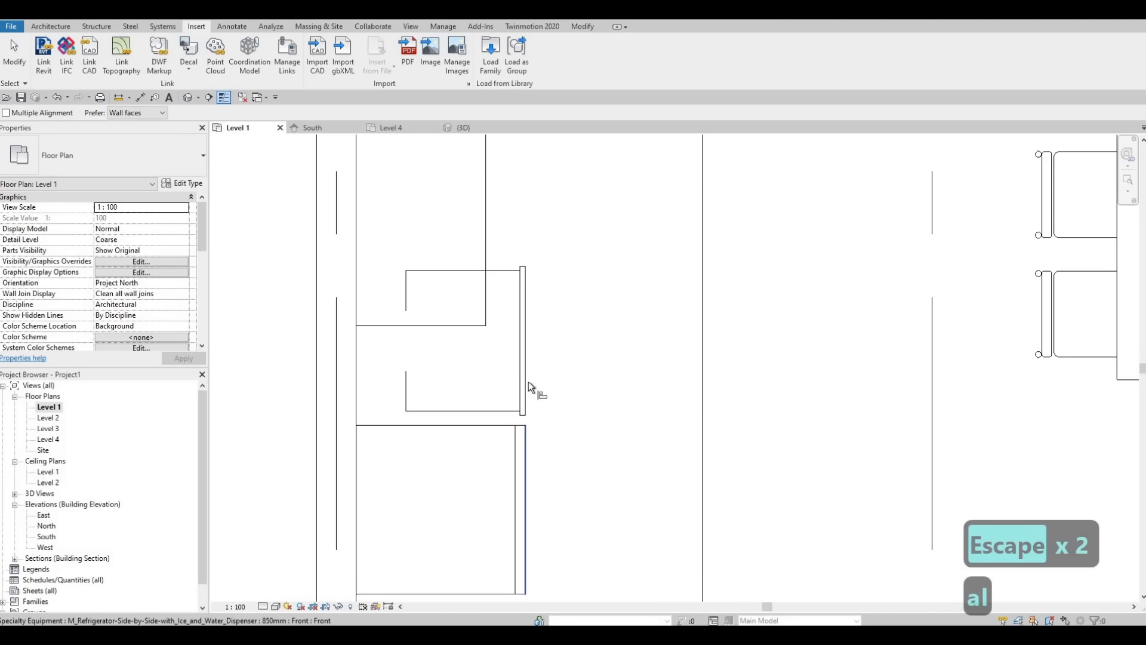
{"action": "left_click", "coordinate": [528, 381]}
{"action": "left_click", "coordinate": [525, 340]}
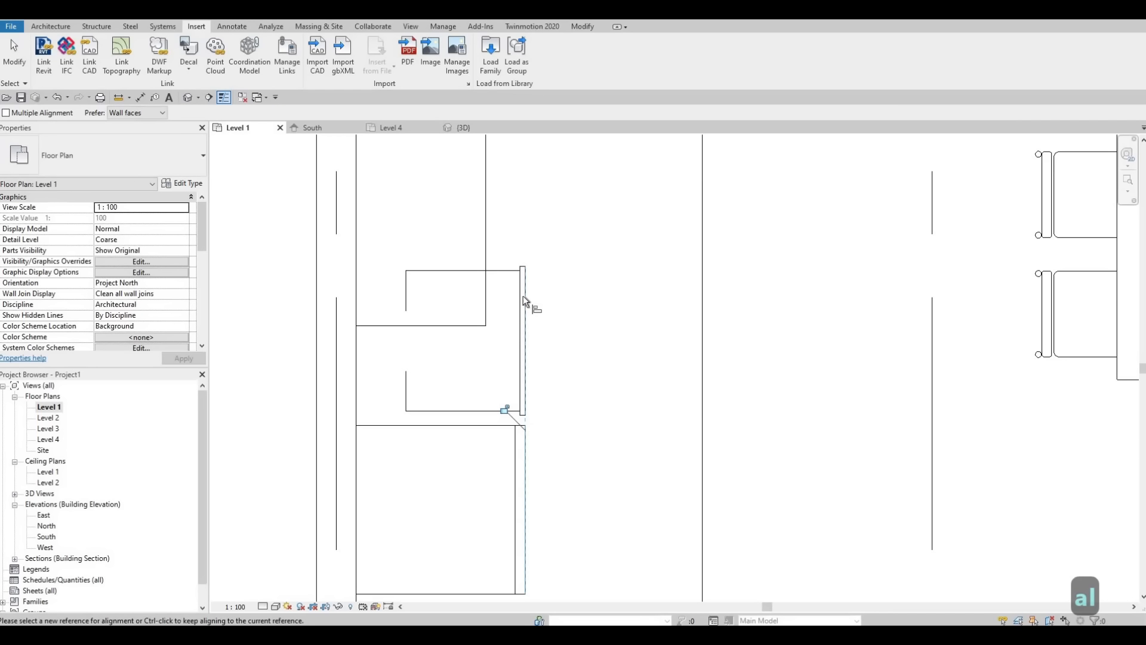
{"action": "key", "text": "Escape"}
Step: Shorten the in-place counter by pulling its end back until it clears the oven
{"action": "key", "text": "Escape"}
{"action": "scroll", "coordinate": [448, 444], "scroll_direction": "down", "scroll_amount": 1}
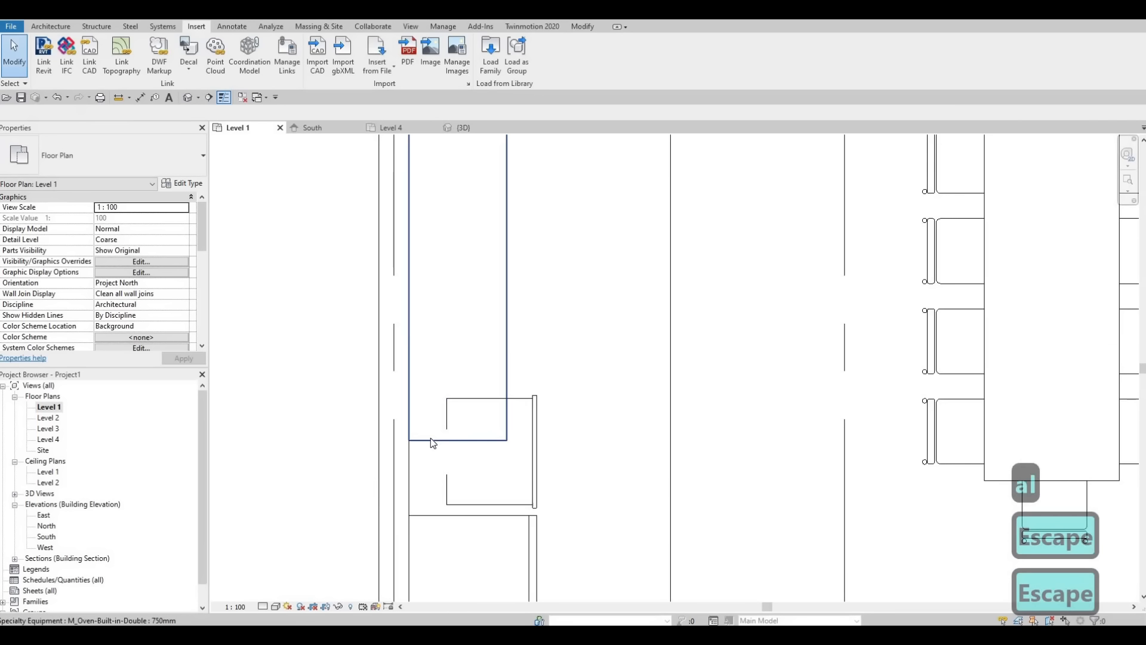
{"action": "left_click", "coordinate": [457, 439]}
{"action": "left_click_drag", "start_coordinate": [465, 389], "coordinate": [434, 436]}
{"action": "key", "text": "Escape"}
{"action": "left_click", "coordinate": [470, 390]}
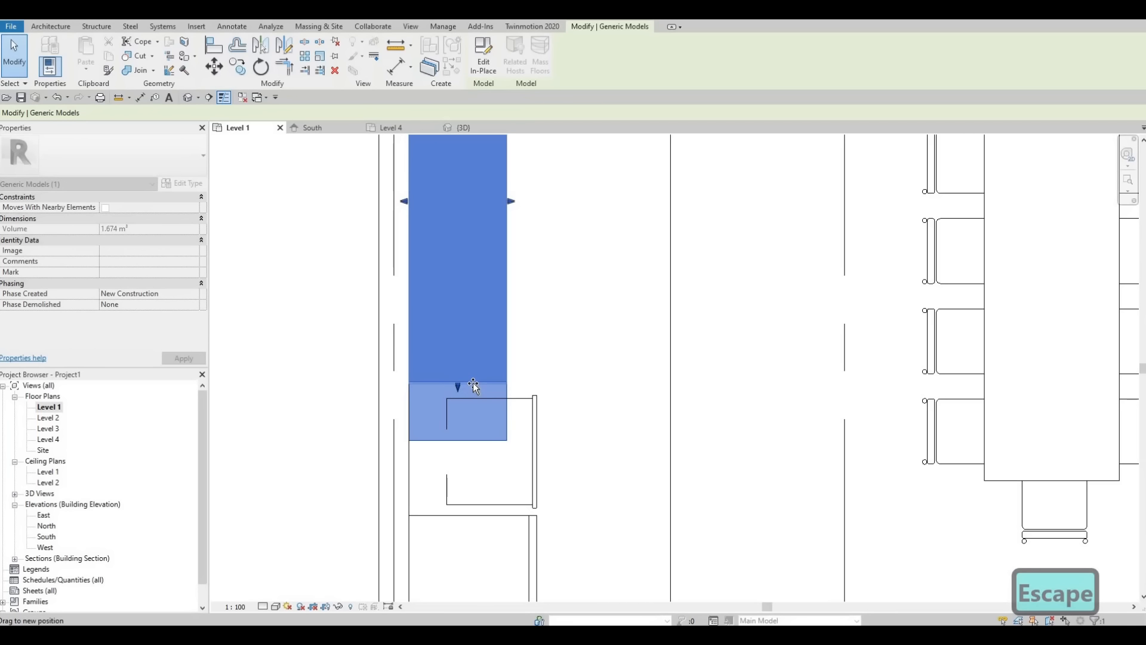
{"action": "key", "text": "Escape"}
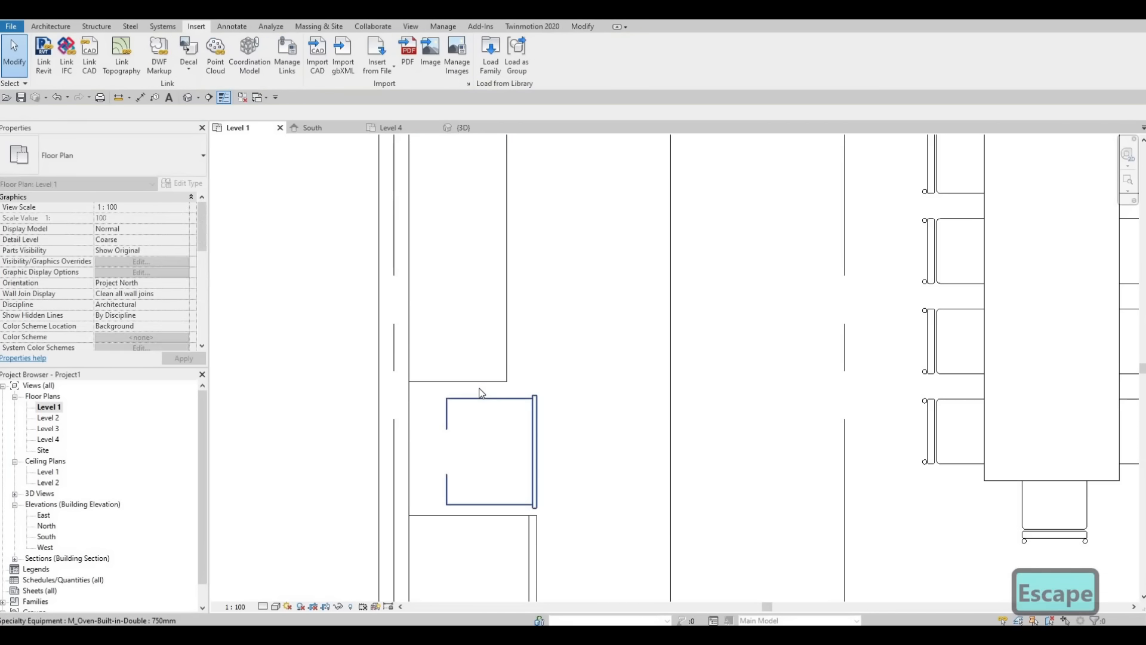
Step: Adjust the end faces of the counter's base and top beside the oven using the shape handles
{"action": "scroll", "coordinate": [480, 389], "scroll_direction": "up", "scroll_amount": 2}
{"action": "left_click", "coordinate": [432, 390]}
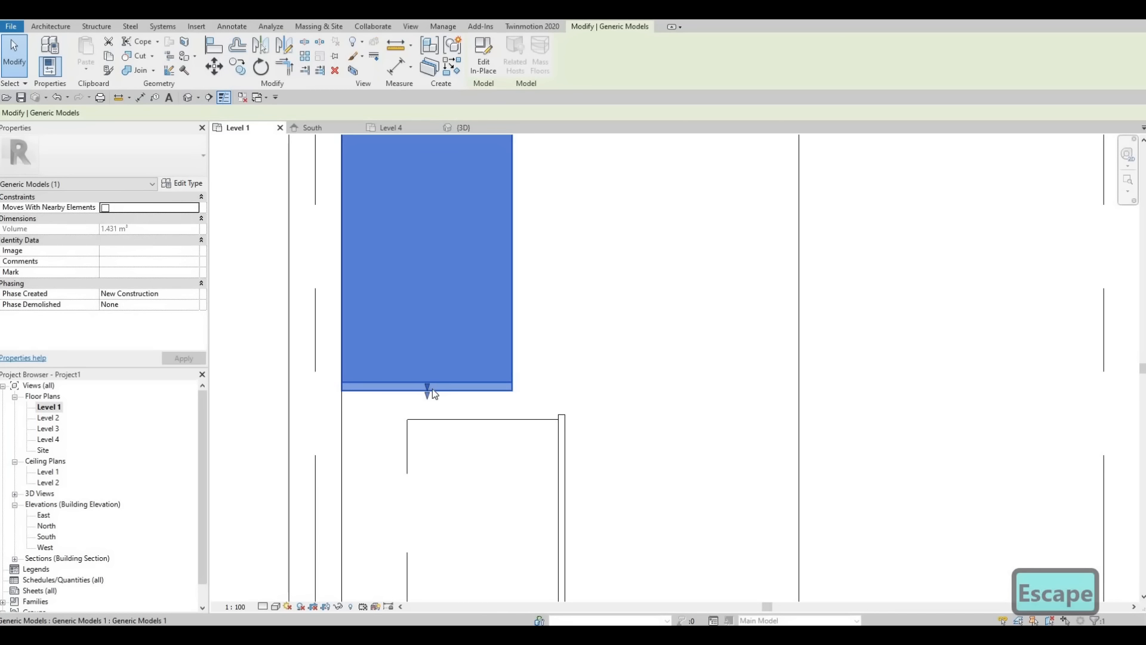
{"action": "mouse_move", "coordinate": [426, 389]}
{"action": "left_mouse_down"}
{"action": "mouse_move", "coordinate": [437, 411]}
{"action": "mouse_move", "coordinate": [437, 396]}
{"action": "left_mouse_up"}
{"action": "key", "text": "Escape"}
{"action": "key", "text": "Escape"}
{"action": "left_click", "coordinate": [436, 392]}
{"action": "key", "text": "Escape"}
{"action": "key", "text": "Escape"}
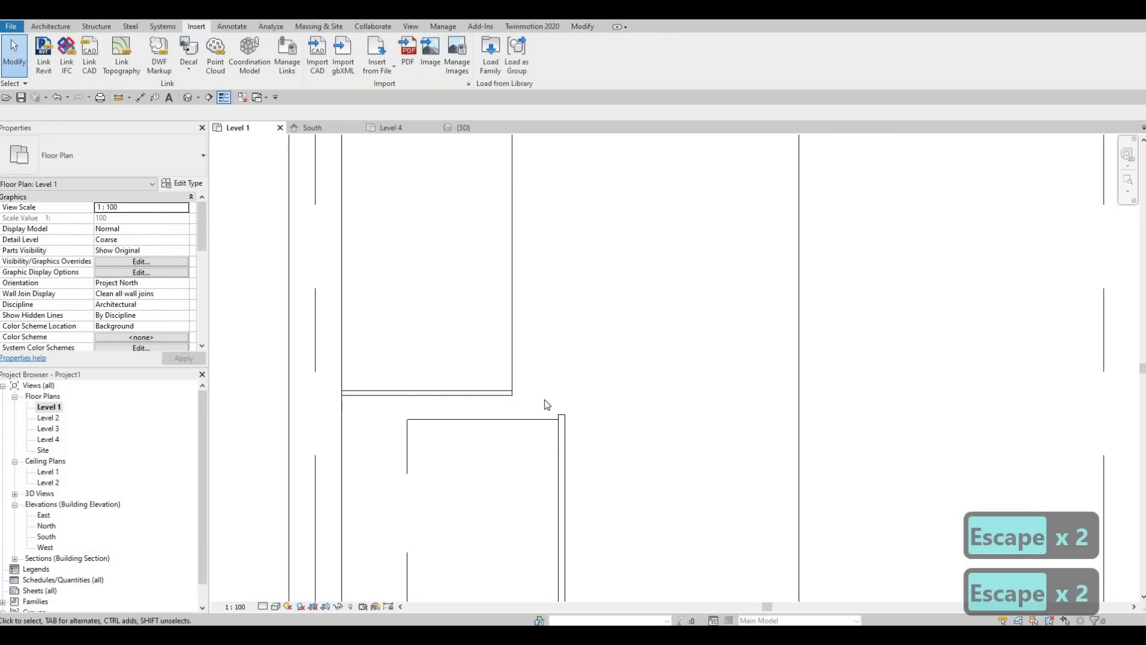
Step: Nudge the refrigerator slightly further toward the stairs, widening the gap to the oven
{"action": "scroll", "coordinate": [532, 451], "scroll_direction": "down", "scroll_amount": 1}
{"action": "middle_click_drag", "start_coordinate": [531, 455], "coordinate": [549, 368]}
{"action": "scroll", "coordinate": [549, 367], "scroll_direction": "down", "scroll_amount": 2}
{"action": "middle_click_drag", "start_coordinate": [525, 408], "coordinate": [532, 319]}
{"action": "scroll", "coordinate": [532, 318], "scroll_direction": "down", "scroll_amount": 2}
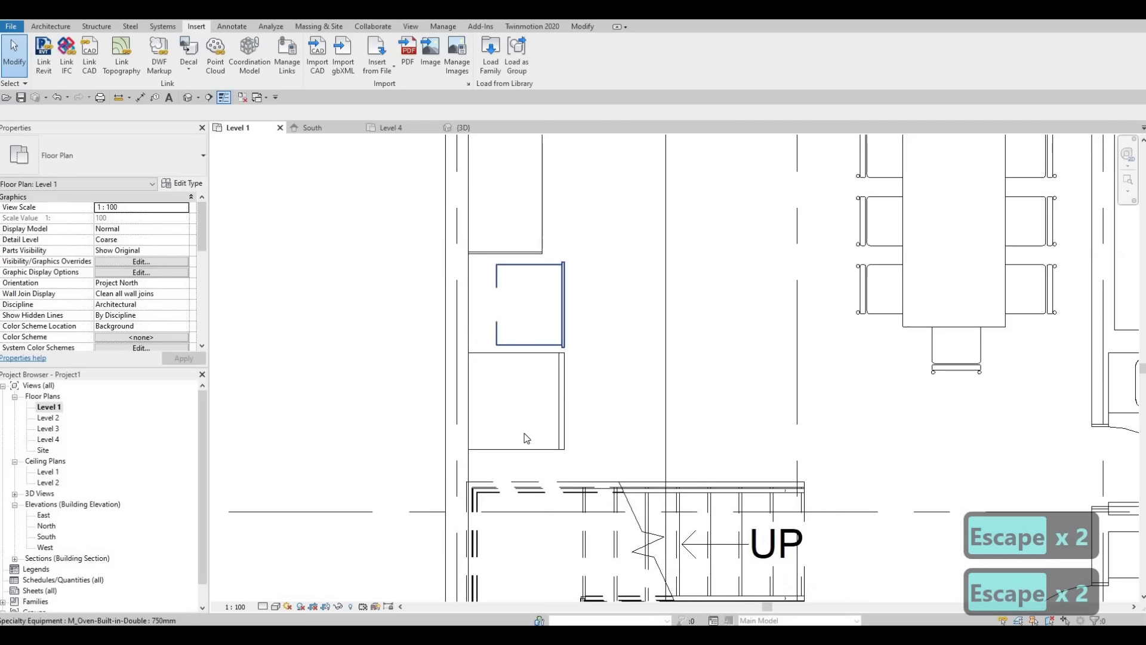
{"action": "scroll", "coordinate": [523, 440], "scroll_direction": "up", "scroll_amount": 1}
{"action": "key", "text": "Escape"}
{"action": "left_click", "coordinate": [517, 441]}
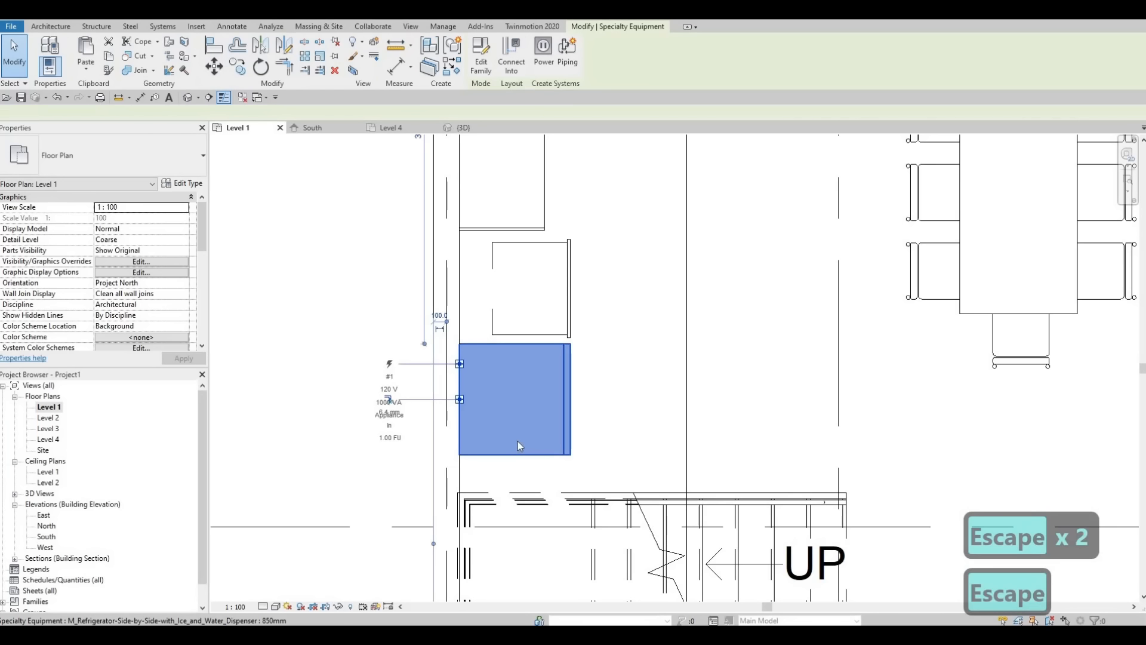
{"action": "key", "text": "Down"}
{"action": "key", "text": "Down"}
{"action": "key", "text": "Down"}
{"action": "key", "text": "Down"}
{"action": "key", "text": "Down"}
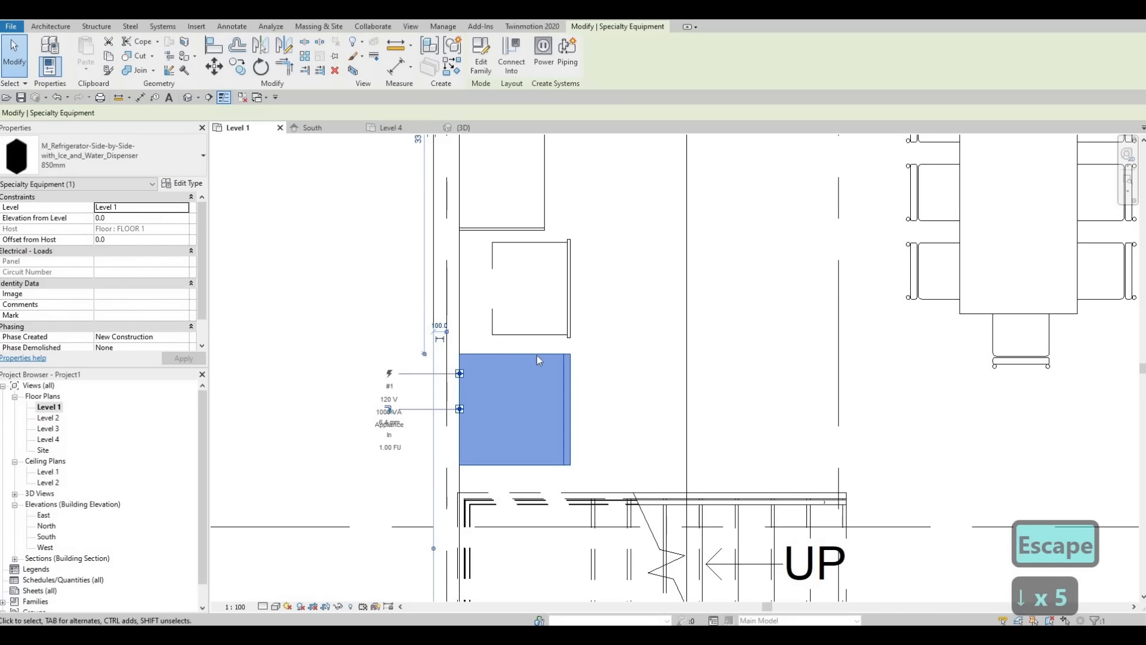
Step: Nudge the oven toward the refrigerator to even out the gaps between it, the counter and the refrigerator
{"action": "left_click", "coordinate": [528, 335]}
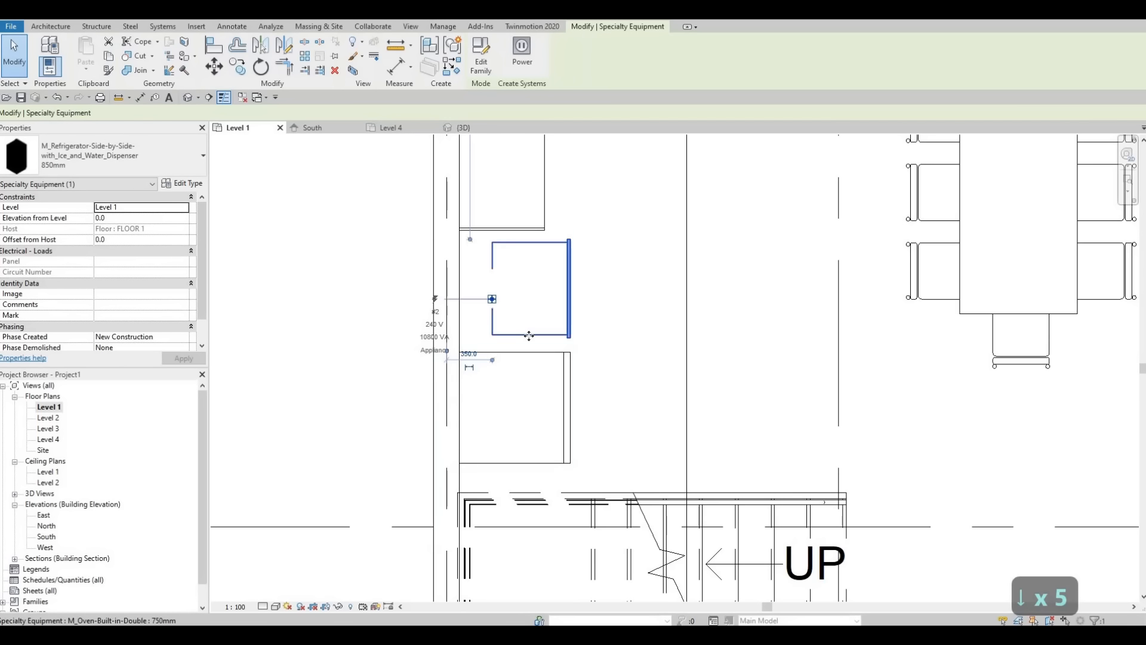
{"action": "key", "text": "Up"}
{"action": "key", "text": "Up"}
{"action": "key", "text": "Up"}
{"action": "key", "text": "Down"}
{"action": "key", "text": "Down"}
{"action": "key", "text": "Down"}
{"action": "key", "text": "Down"}
{"action": "key", "text": "Down"}
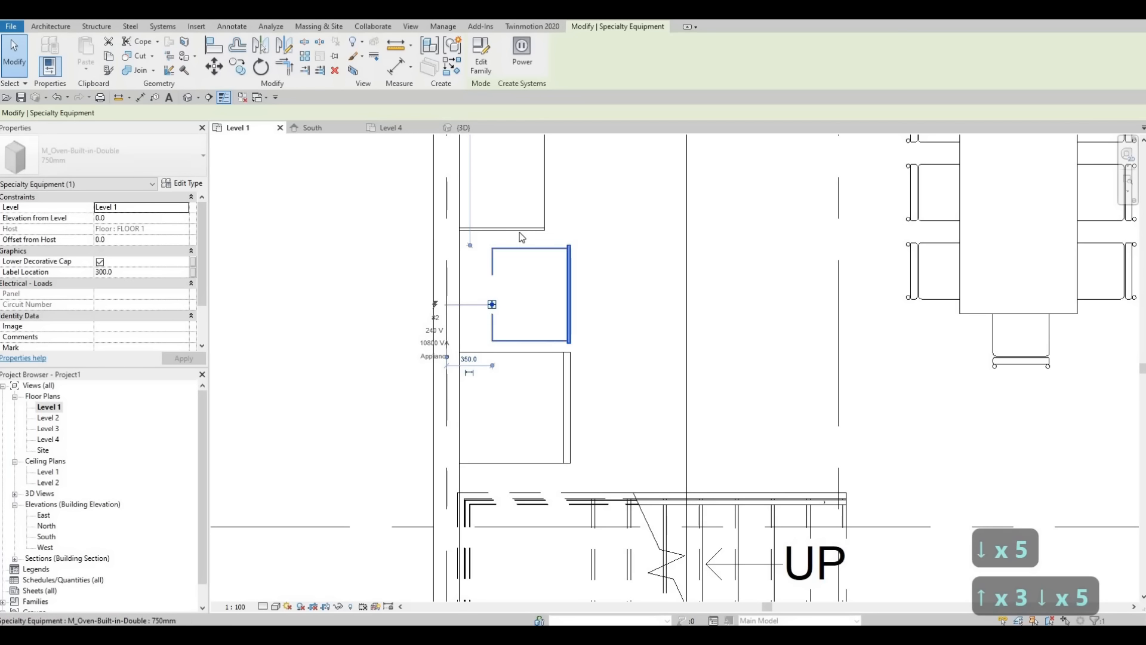
Step: Align the end faces of the counter's base and top so they are flush on the oven side
{"action": "left_click", "coordinate": [506, 227]}
{"action": "scroll", "coordinate": [508, 230], "scroll_direction": "up", "scroll_amount": 2}
{"action": "key", "text": "Escape"}
{"action": "key", "text": "Escape"}
{"action": "scroll", "coordinate": [510, 237], "scroll_direction": "up", "scroll_amount": 2}
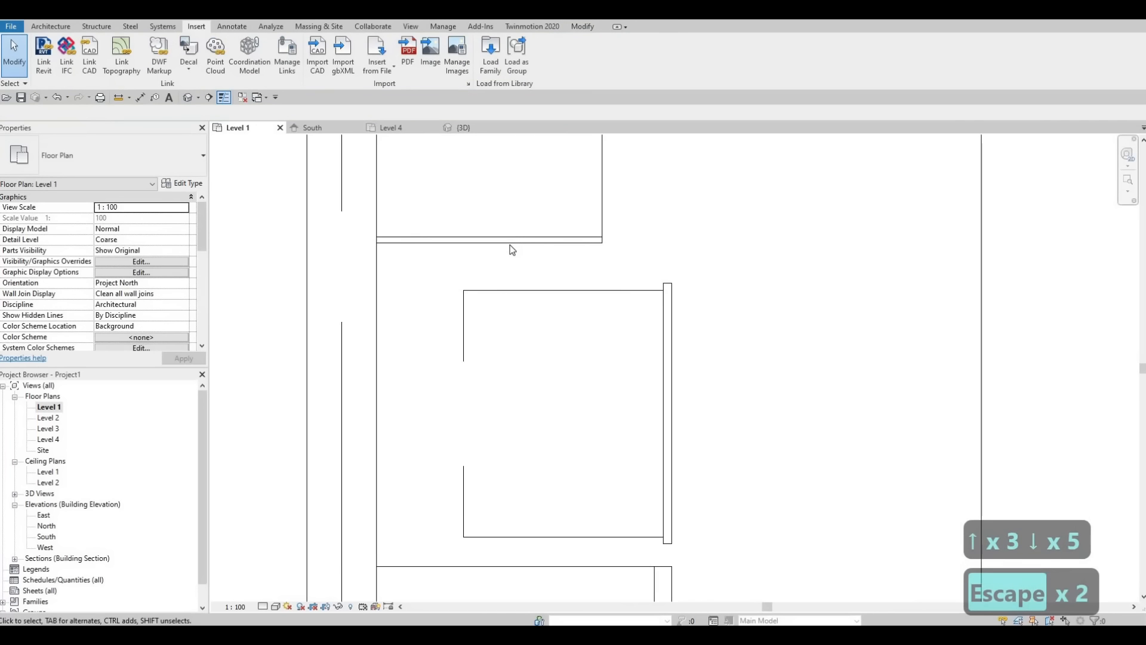
{"action": "key", "text": "a"}
{"action": "key", "text": "l"}
{"action": "left_click", "coordinate": [512, 241]}
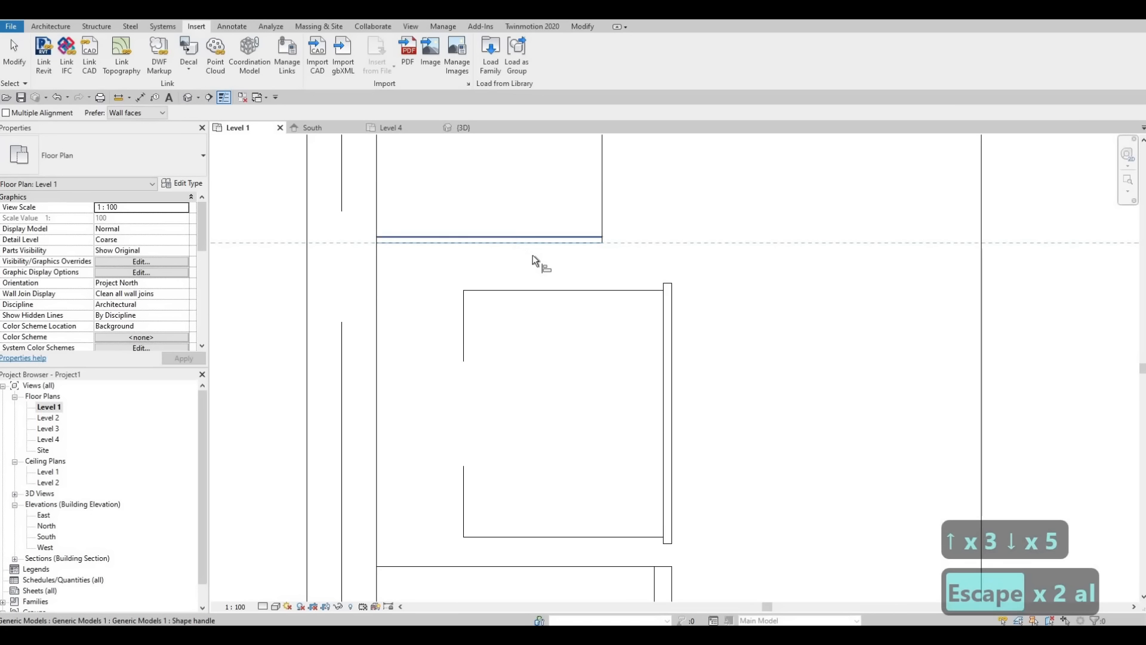
{"action": "key", "text": "Escape"}
{"action": "key", "text": "Escape"}
{"action": "key", "text": "Escape"}
{"action": "scroll", "coordinate": [534, 240], "scroll_direction": "down", "scroll_amount": 2}
{"action": "scroll", "coordinate": [534, 239], "scroll_direction": "down", "scroll_amount": 2}
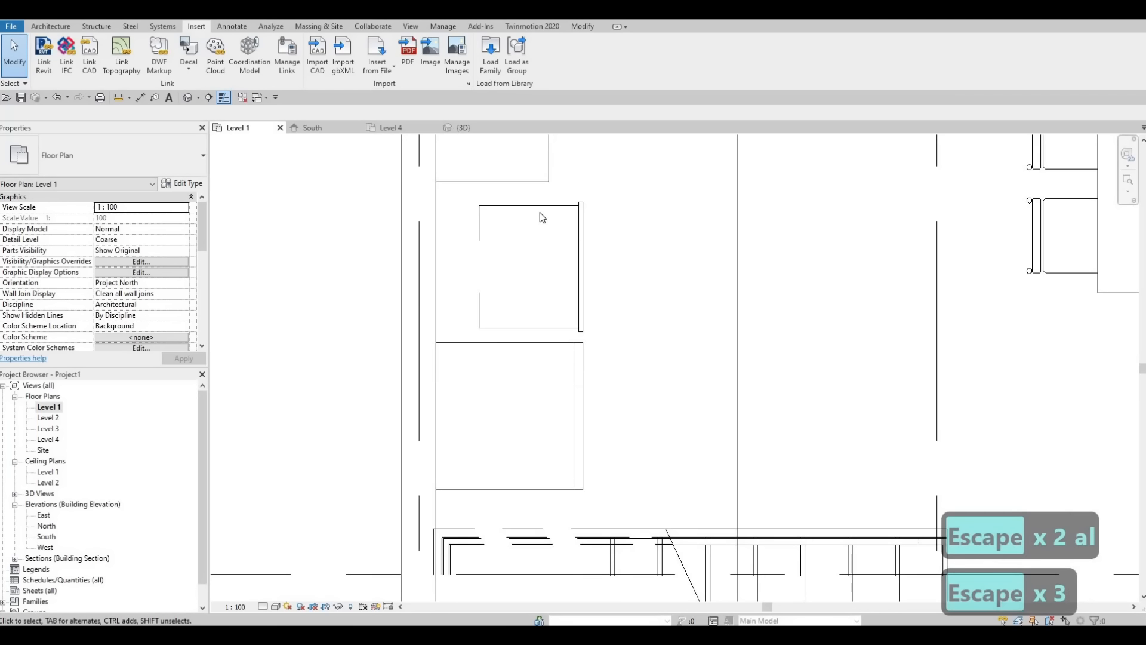
Step: Nudge the oven one small increment back toward the counter
{"action": "left_click", "coordinate": [540, 212]}
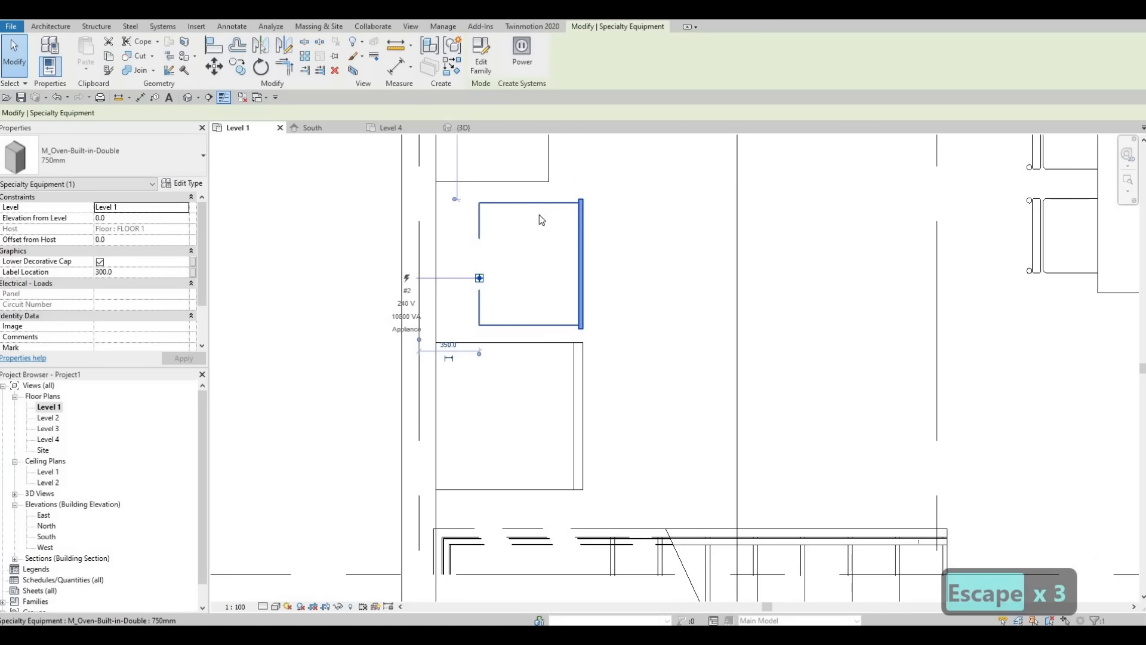
{"action": "key", "text": "Escape"}
{"action": "key", "text": "Escape"}
Step: Open the Section 1 view and raise the built-in double oven to an elevation of 440 from Level 1
{"action": "scroll", "coordinate": [535, 254], "scroll_direction": "down", "scroll_amount": 2}
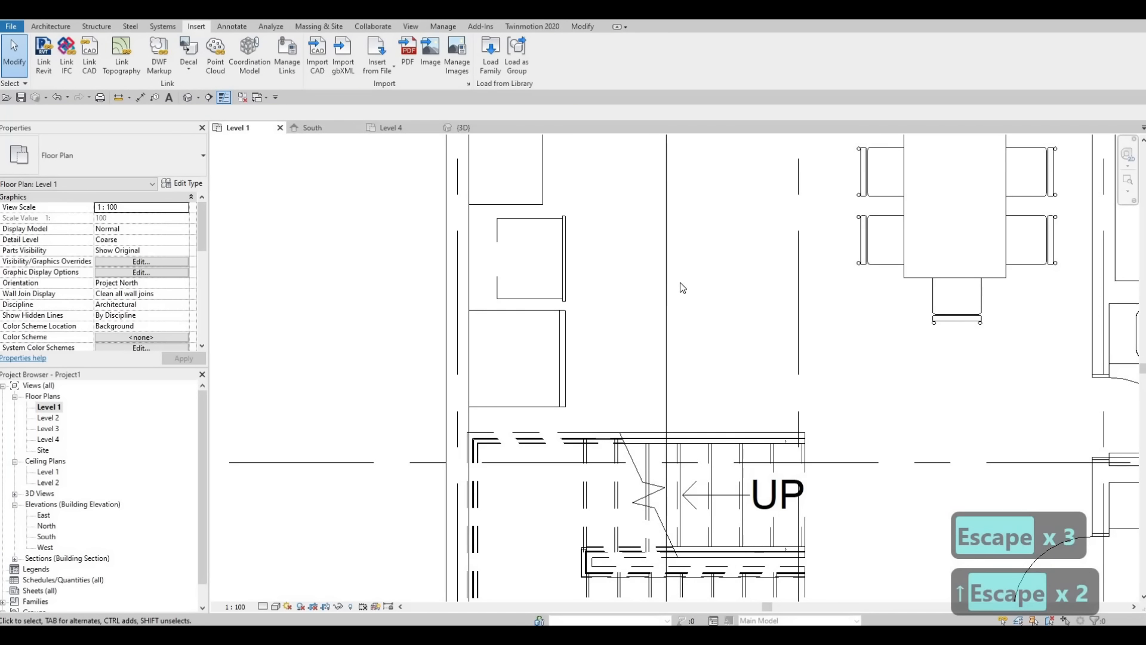
{"action": "scroll", "coordinate": [628, 382], "scroll_direction": "down", "scroll_amount": 5}
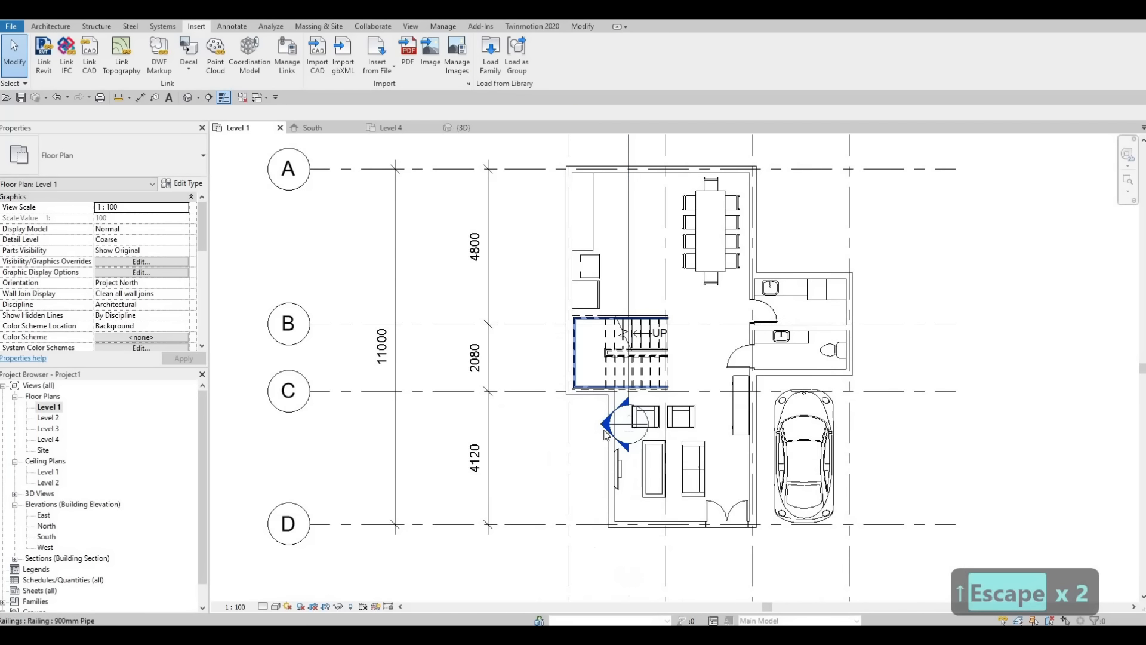
{"action": "double_click", "coordinate": [607, 424]}
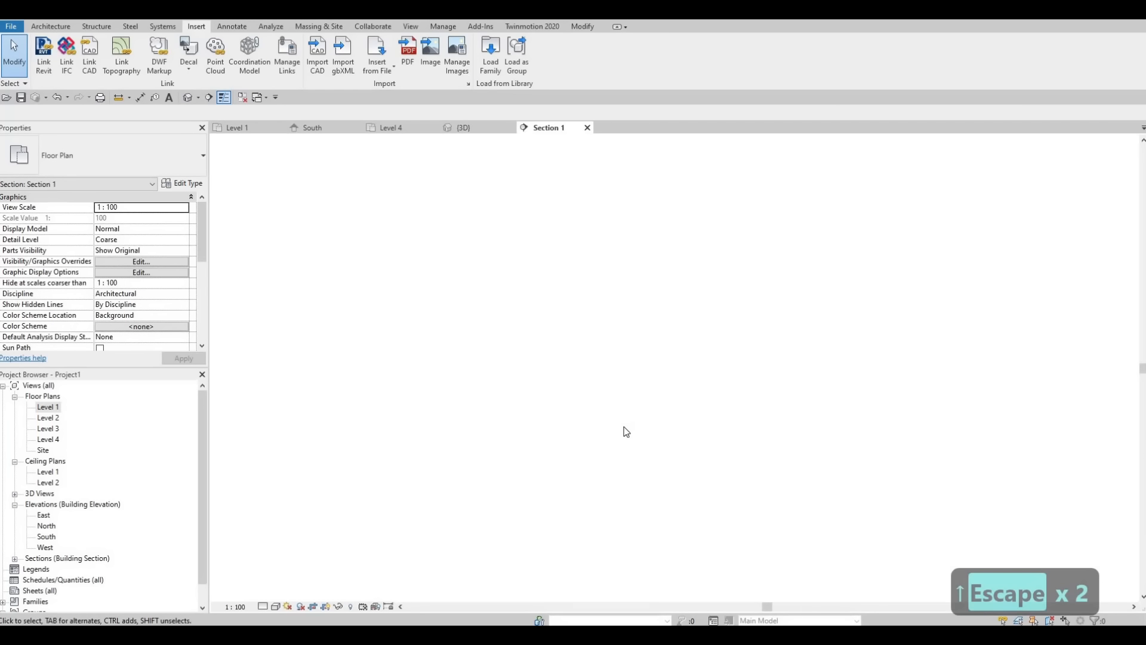
{"action": "scroll", "coordinate": [593, 421], "scroll_direction": "up", "scroll_amount": 4}
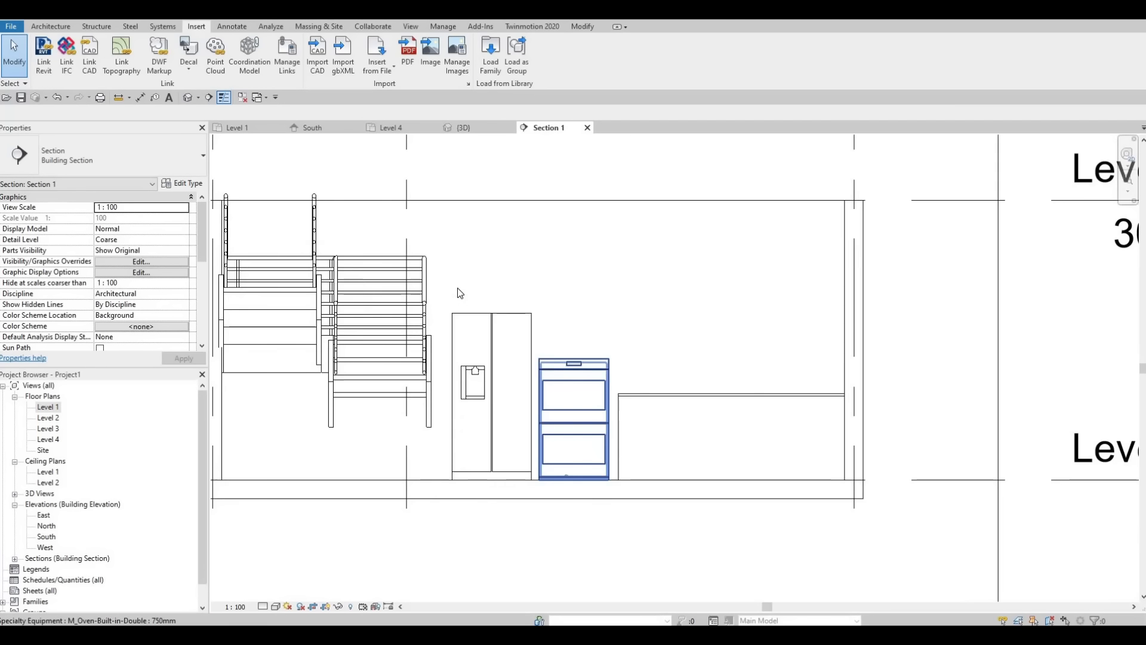
{"action": "scroll", "coordinate": [457, 288], "scroll_direction": "down", "scroll_amount": 1}
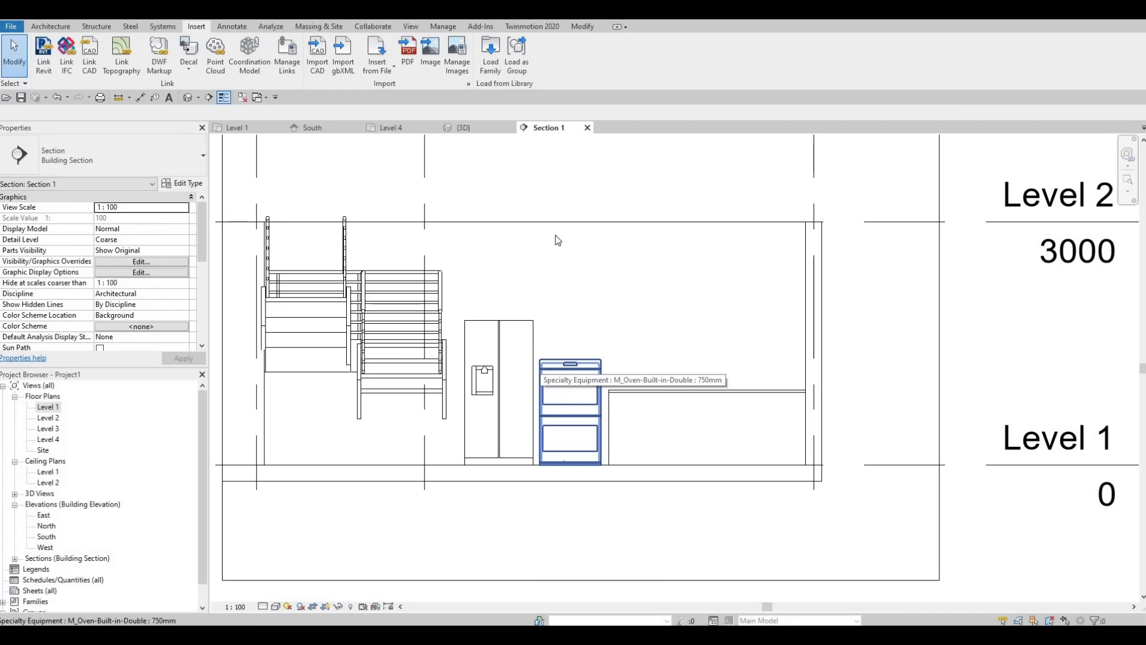
{"action": "left_click", "coordinate": [569, 363]}
{"action": "key", "text": "Up"}
{"action": "key", "text": "Up"}
{"action": "key", "text": "Up"}
{"action": "key", "text": "Up"}
{"action": "key", "text": "Up"}
{"action": "key", "text": "Up"}
{"action": "key", "text": "Up"}
{"action": "key", "text": "Up"}
{"action": "key", "text": "Up"}
{"action": "key", "text": "Up"}
{"action": "key", "text": "Up"}
{"action": "key", "text": "Up"}
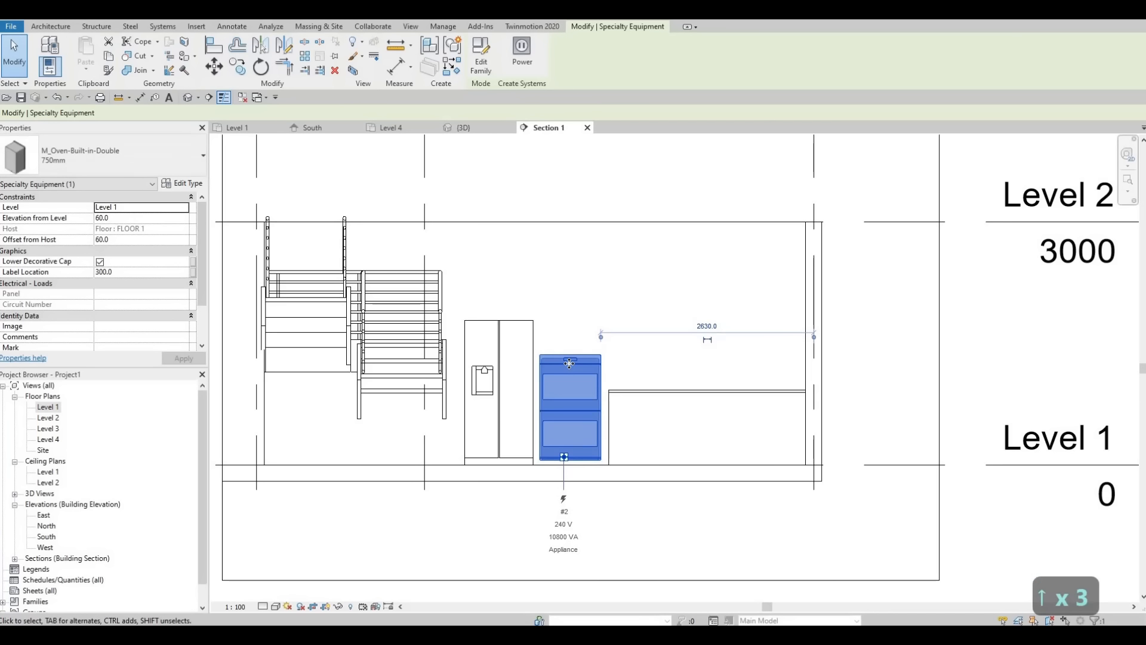
{"action": "key", "text": "Up"}
{"action": "key", "text": "Up"}
{"action": "key", "text": "Up"}
{"action": "key", "text": "Up"}
{"action": "key", "text": "Up"}
{"action": "key", "text": "Up"}
{"action": "key", "text": "Up"}
{"action": "key", "text": "Up"}
{"action": "key", "text": "Up"}
{"action": "key", "text": "Up"}
{"action": "key", "text": "Up"}
{"action": "key", "text": "Up"}
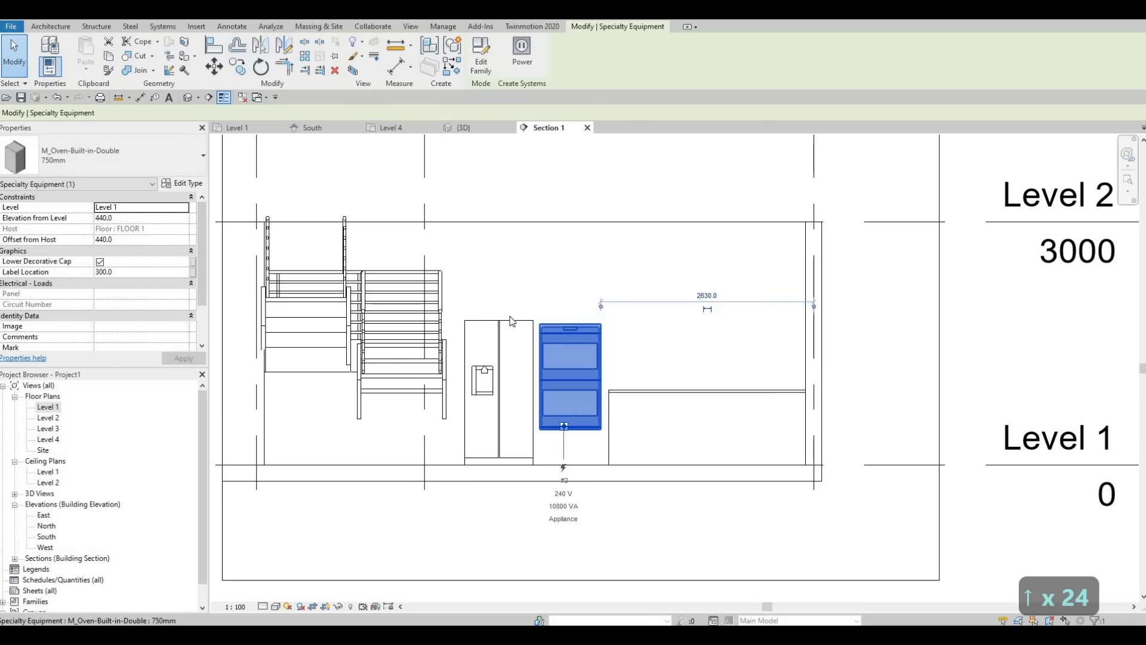
{"action": "key", "text": "Escape"}
Step: Align the top of the built-in double oven with the top of the refrigerator in the section
{"action": "scroll", "coordinate": [489, 329], "scroll_direction": "up", "scroll_amount": 2}
{"action": "key", "text": "a"}
{"action": "key", "text": "l"}
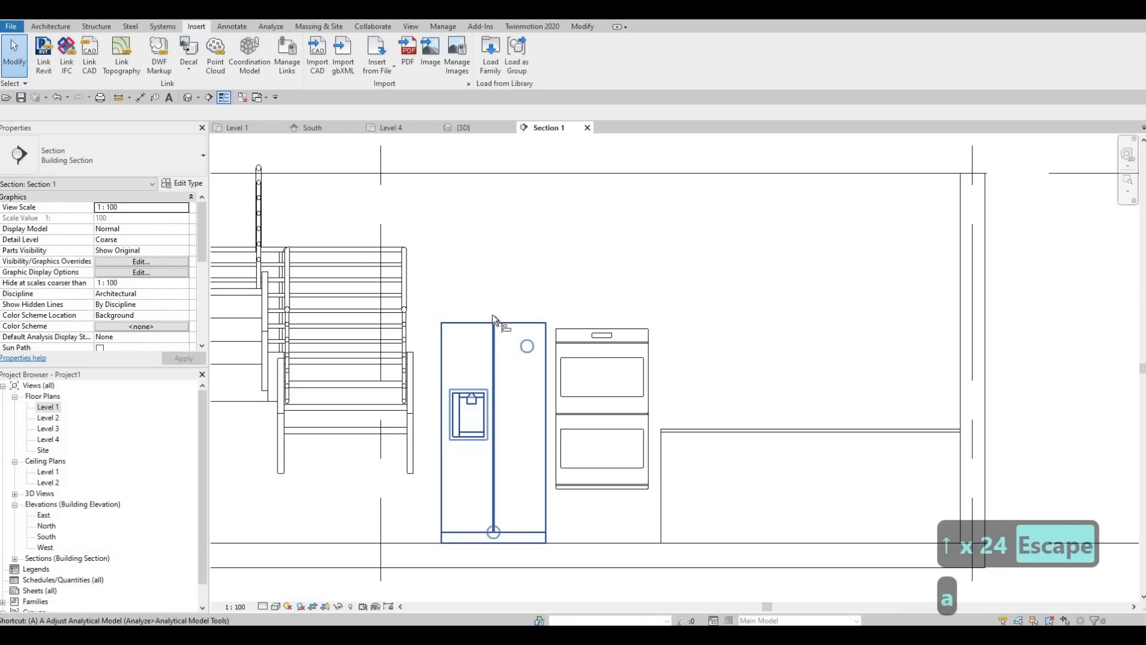
{"action": "left_click", "coordinate": [623, 328]}
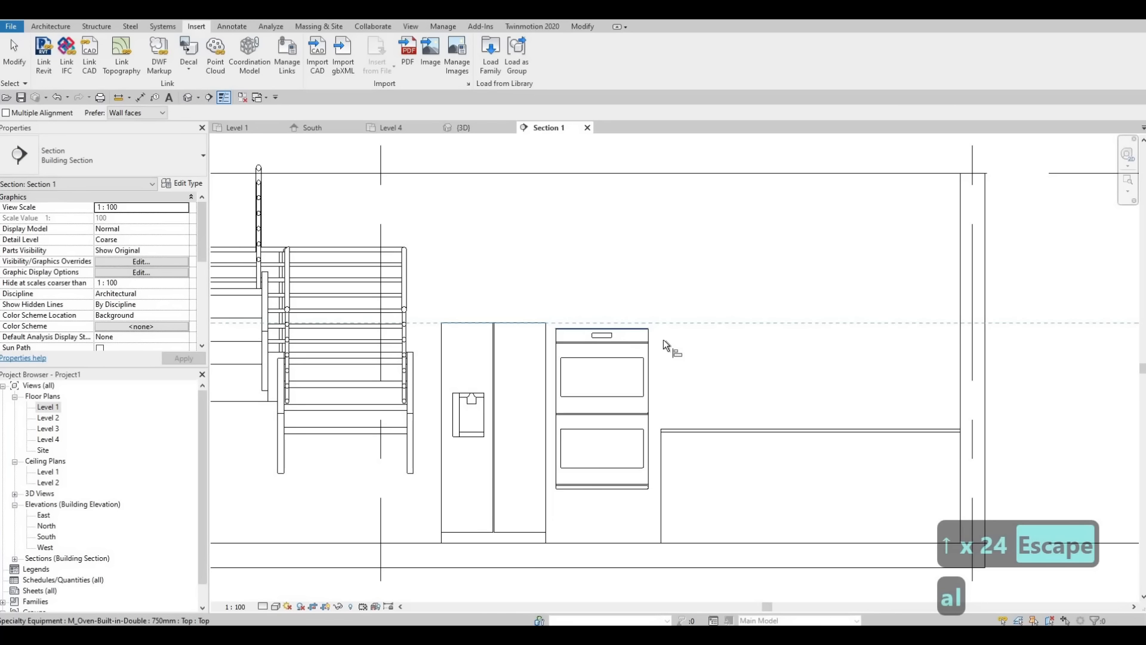
{"action": "key", "text": "Escape"}
{"action": "key", "text": "Escape"}
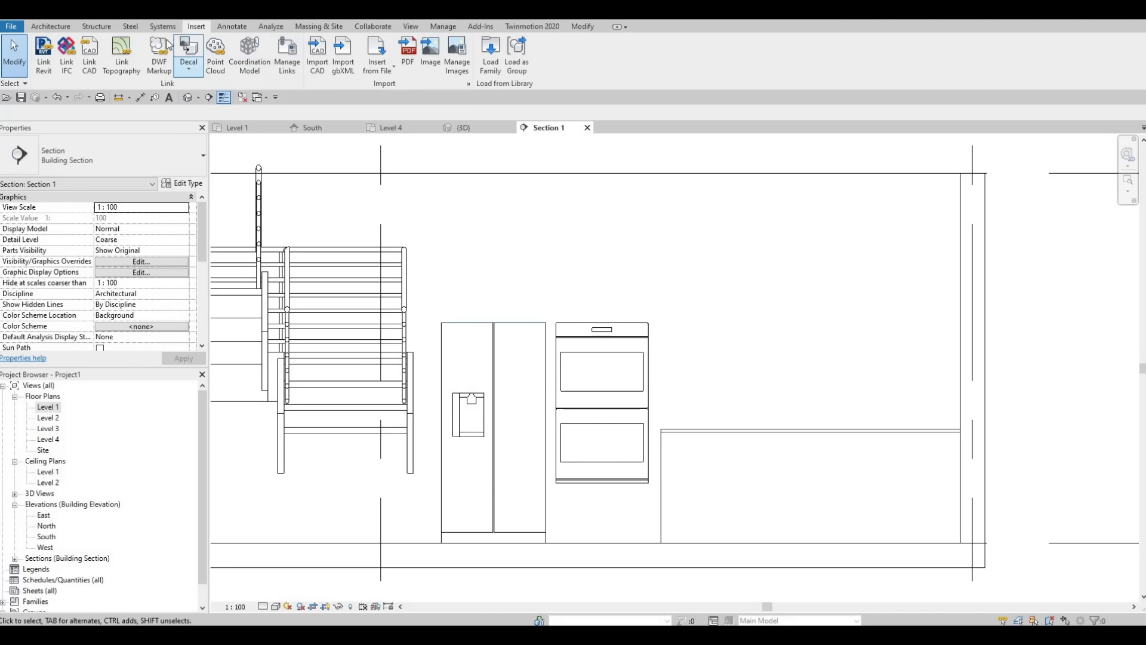
Step: Create a new in-place component in the Generic Models category, accepting the suggested name
{"action": "left_click", "coordinate": [51, 26]}
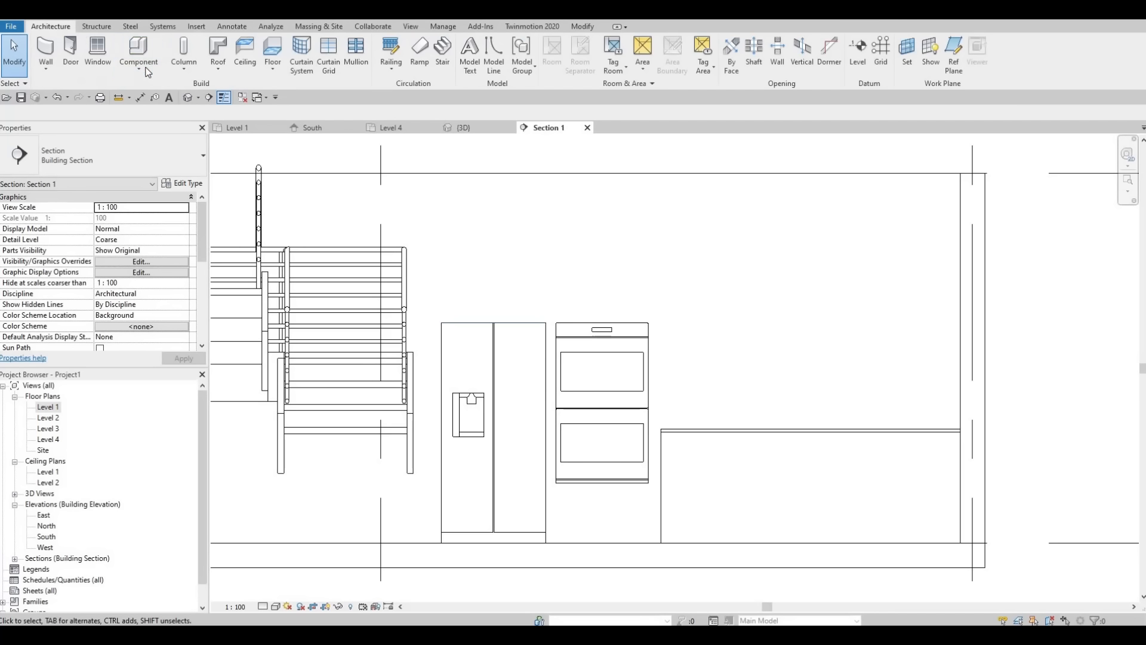
{"action": "left_click", "coordinate": [143, 68]}
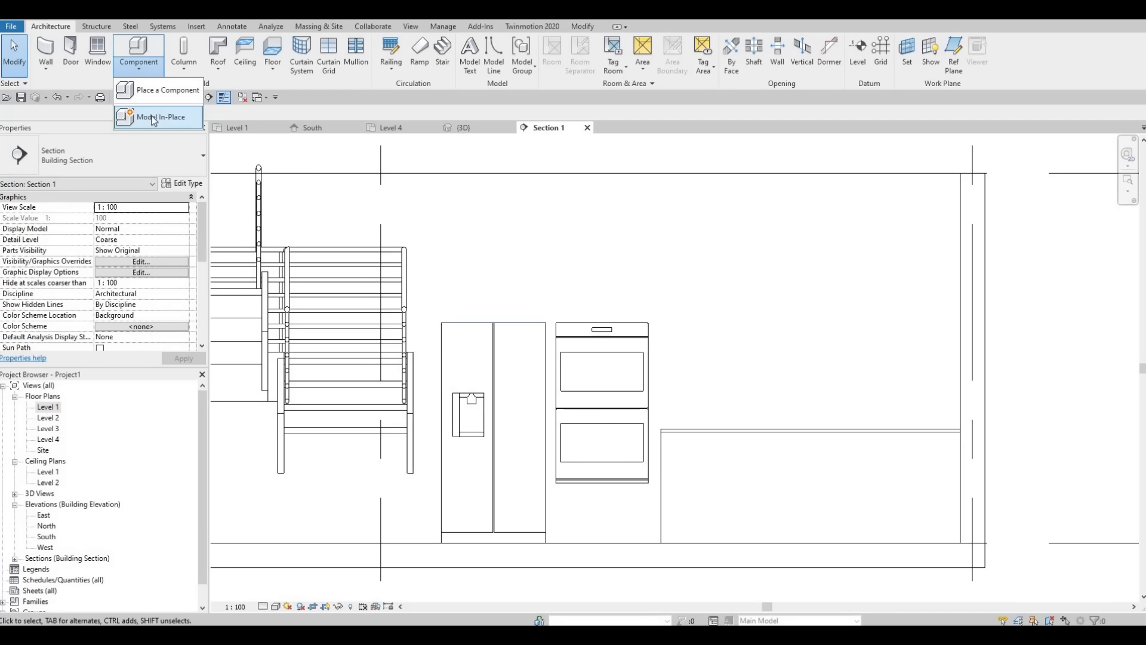
{"action": "left_click", "coordinate": [154, 118]}
{"action": "scroll", "coordinate": [564, 292], "scroll_direction": "down", "scroll_amount": 2}
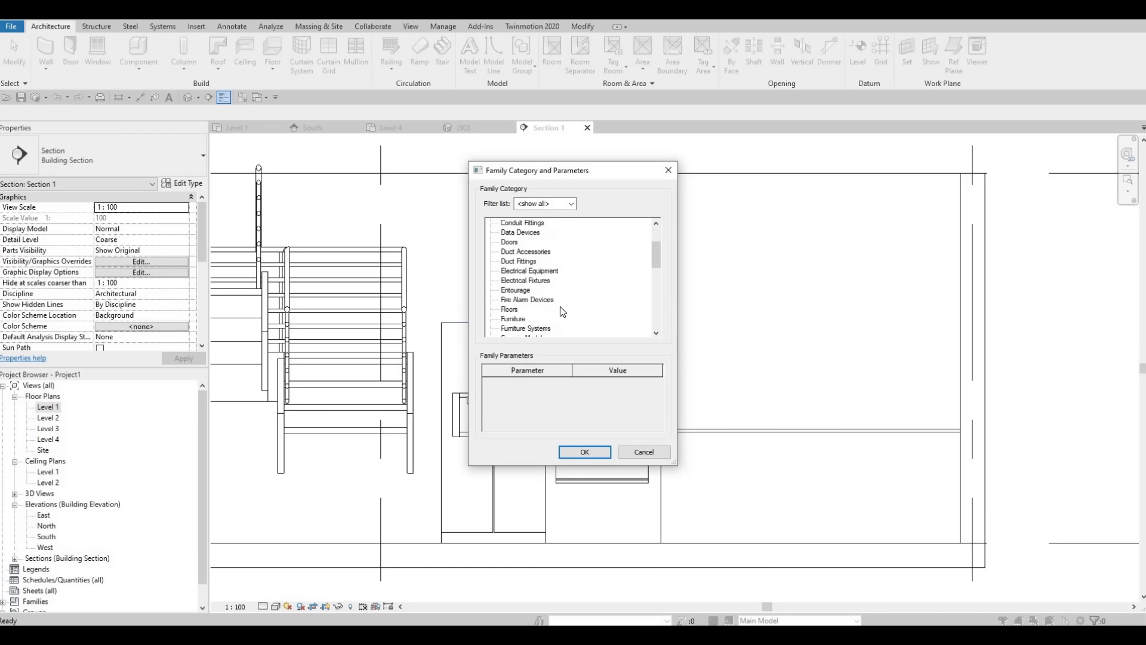
{"action": "scroll", "coordinate": [562, 310], "scroll_direction": "down", "scroll_amount": 2}
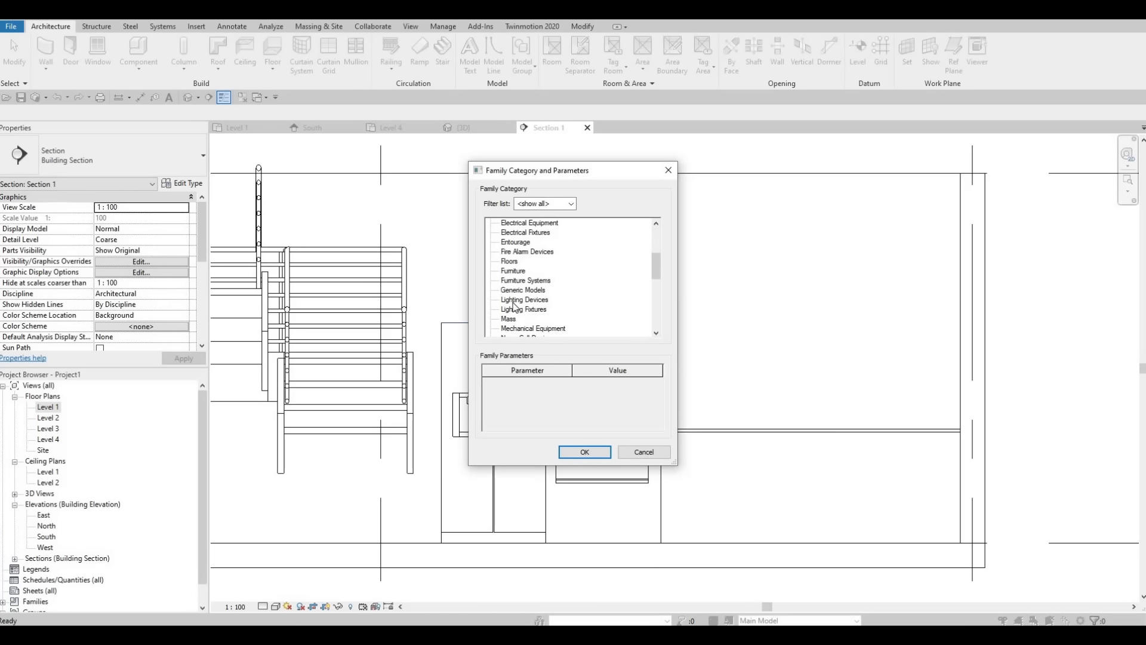
{"action": "left_click", "coordinate": [568, 451]}
{"action": "left_click", "coordinate": [572, 342]}
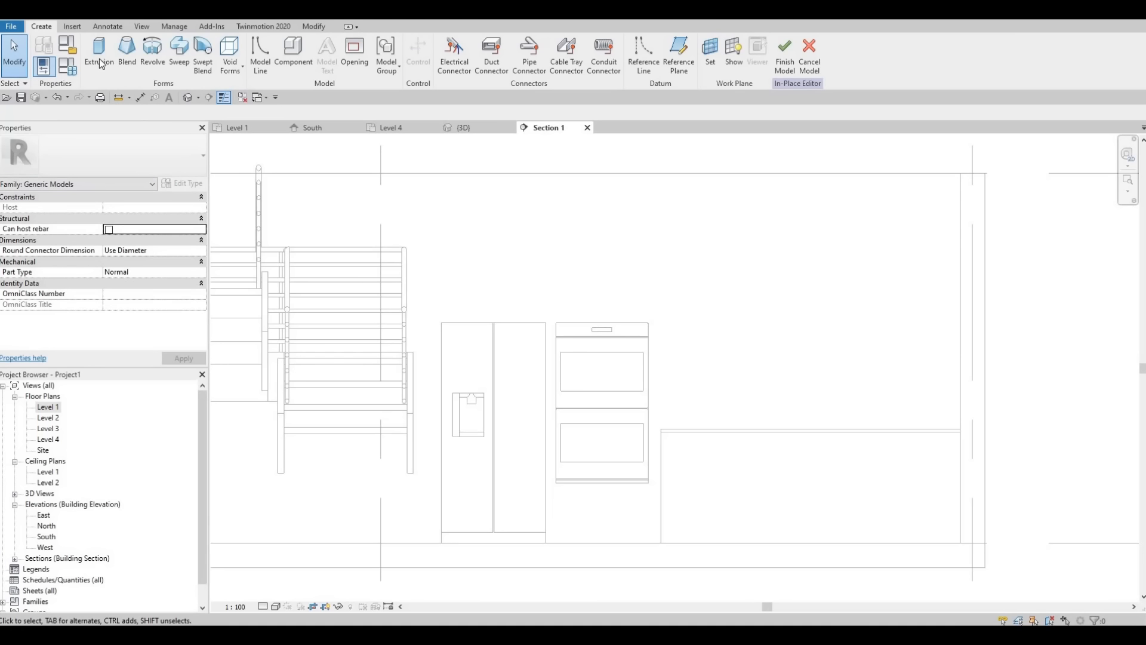
Step: Start an extrusion and pick the face of the exterior wall behind the appliances as its work plane
{"action": "left_click", "coordinate": [99, 53]}
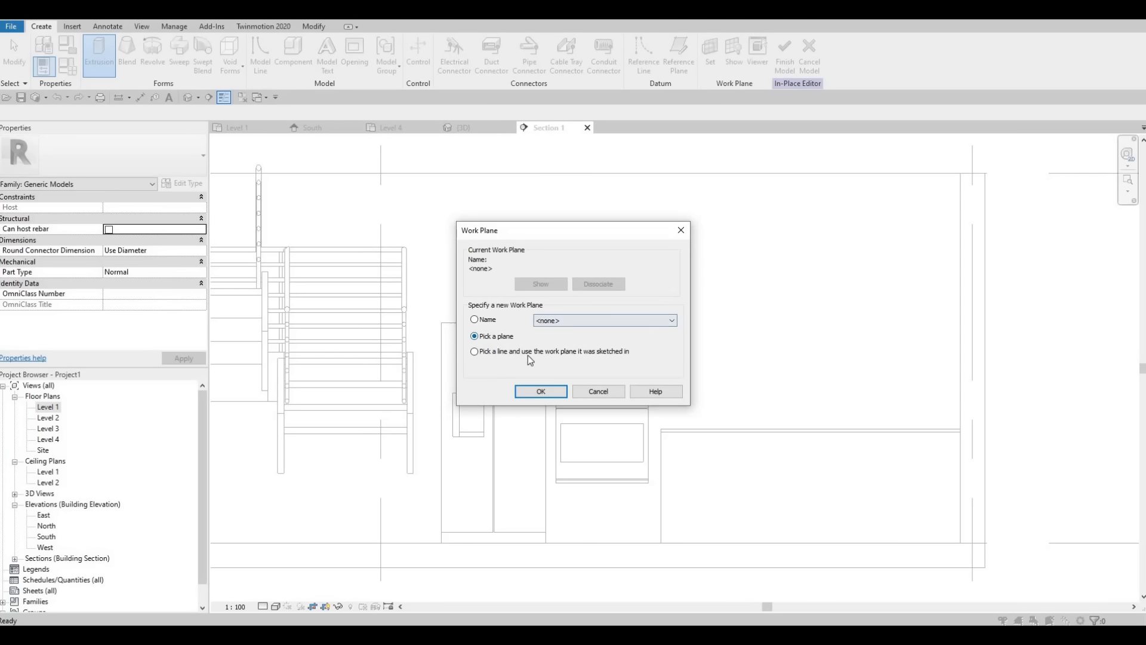
{"action": "key", "text": "Return"}
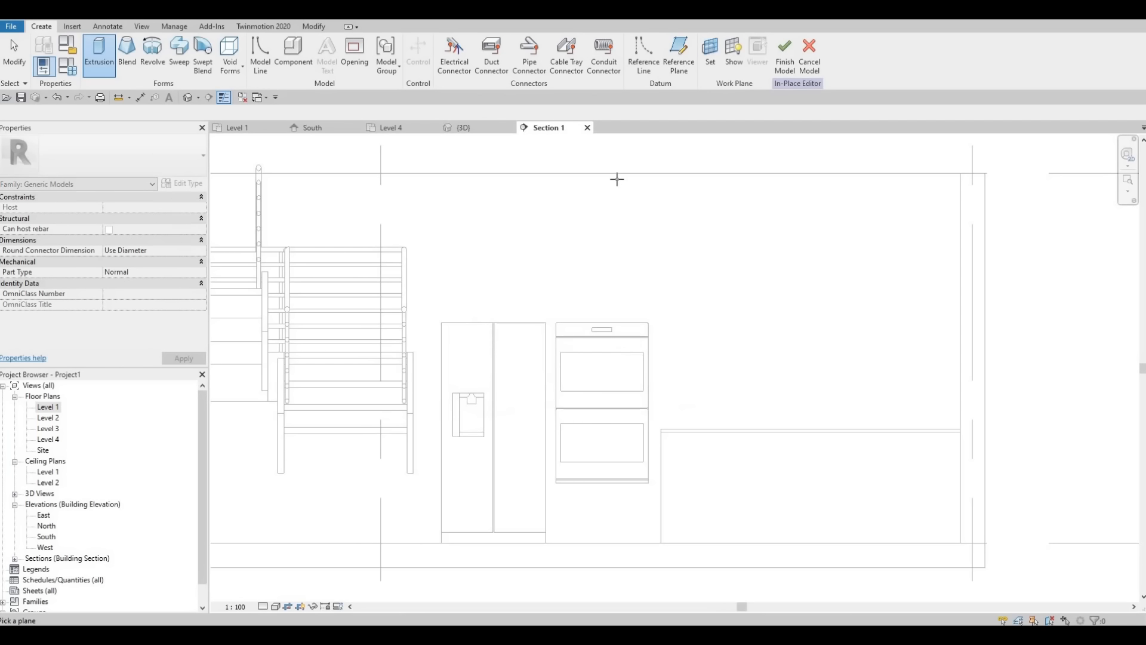
{"action": "left_click", "coordinate": [347, 256]}
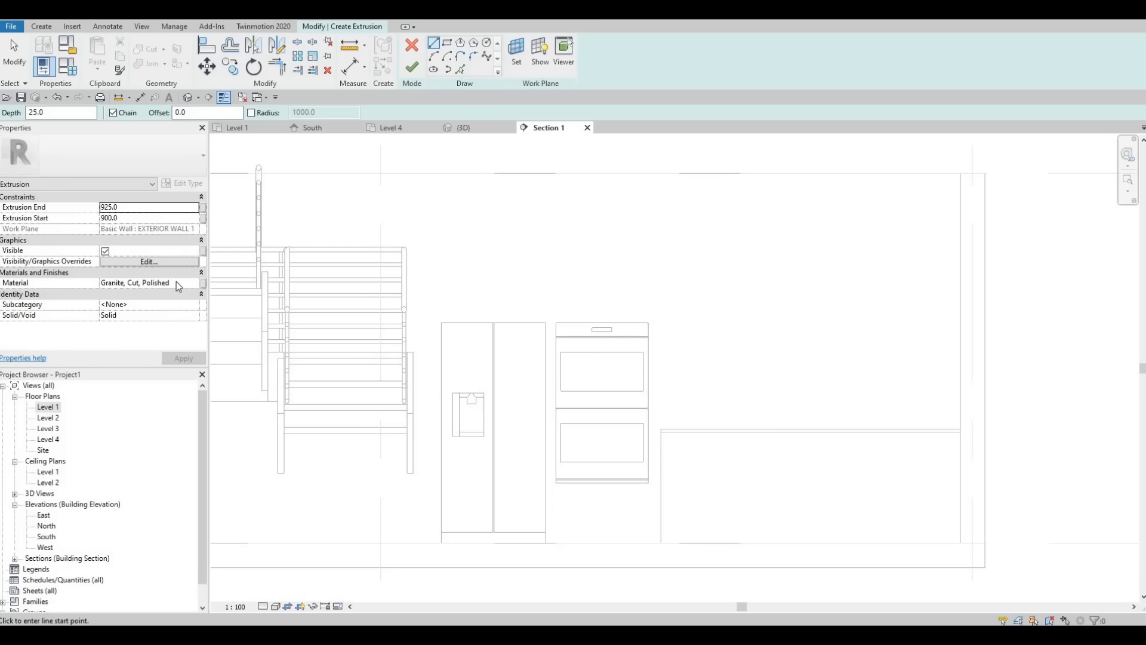
Step: Assign the Plaster material from the AEC Materials library to the extrusion
{"action": "left_click", "coordinate": [197, 286]}
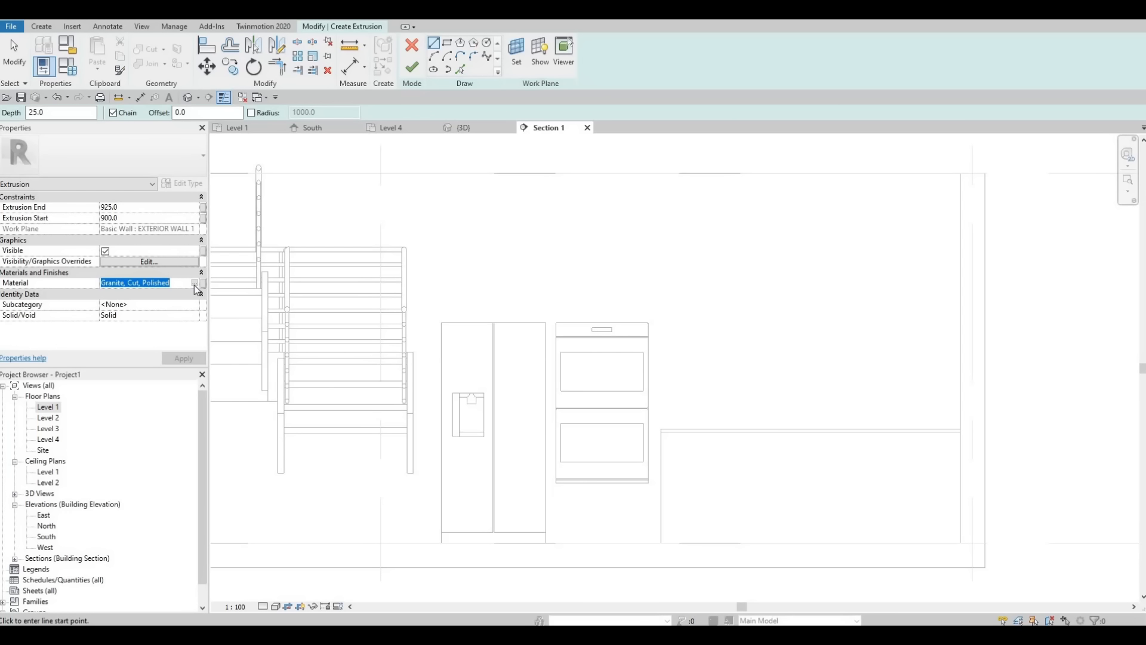
{"action": "left_click", "coordinate": [194, 284]}
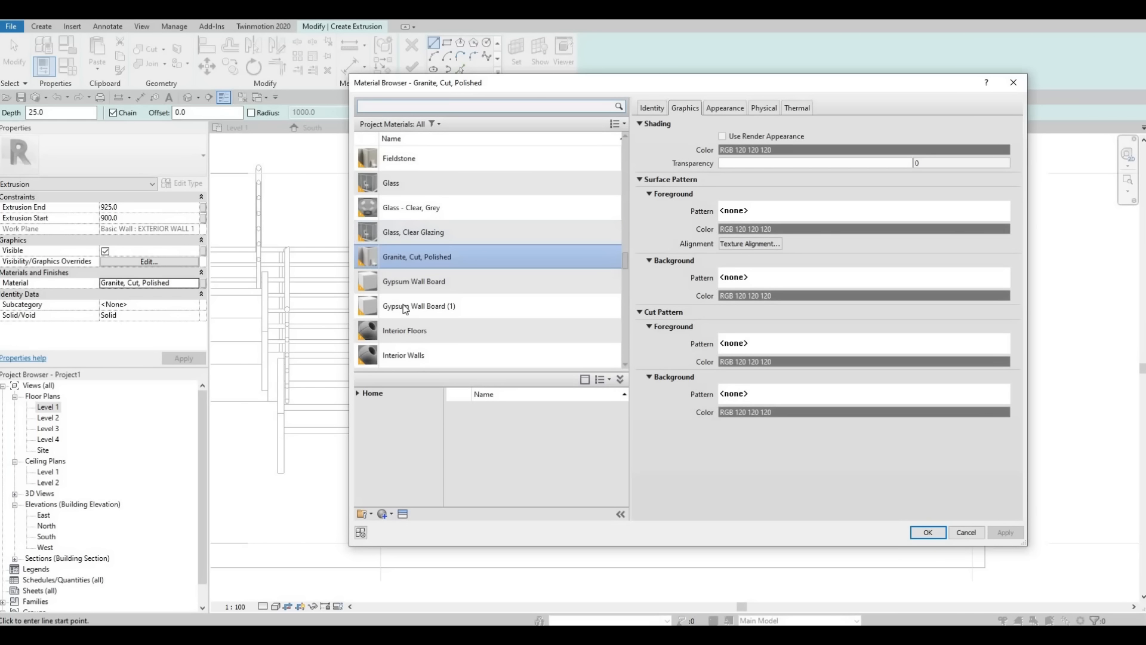
{"action": "scroll", "coordinate": [406, 308], "scroll_direction": "down", "scroll_amount": 4}
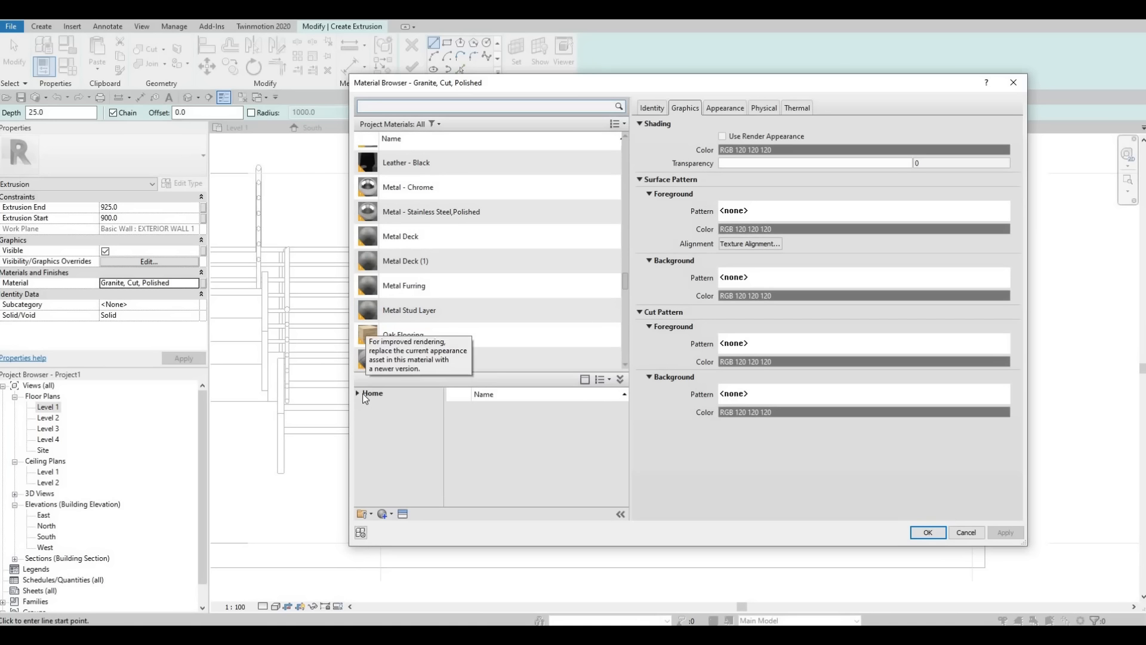
{"action": "left_click", "coordinate": [358, 393]}
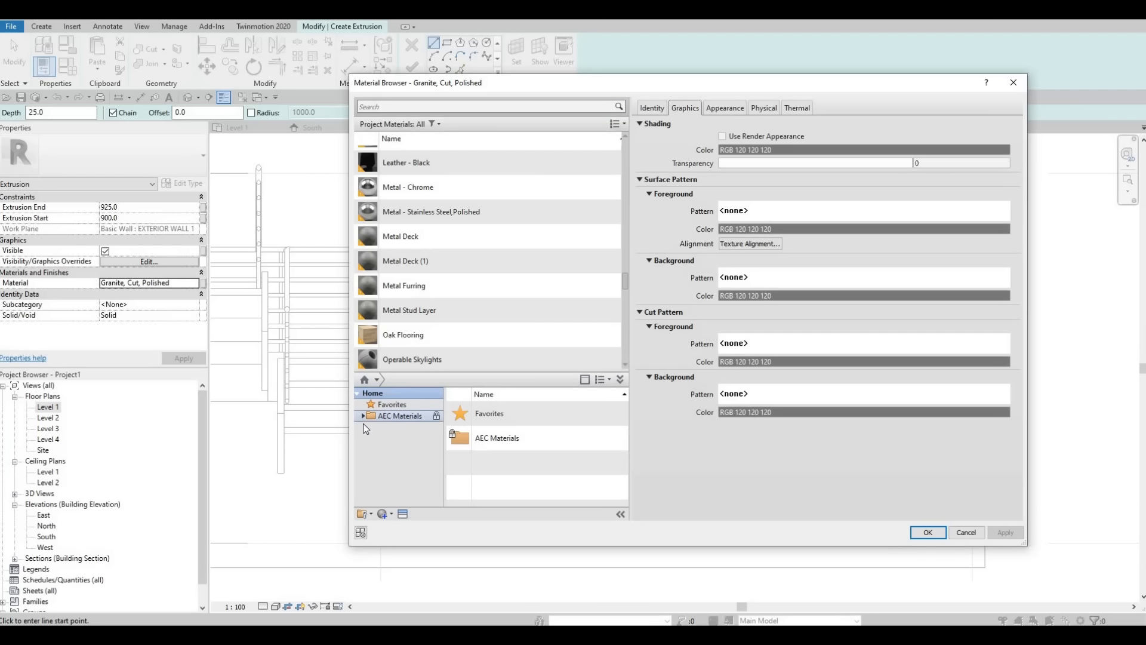
{"action": "left_click", "coordinate": [363, 416]}
{"action": "scroll", "coordinate": [395, 484], "scroll_direction": "down", "scroll_amount": 3}
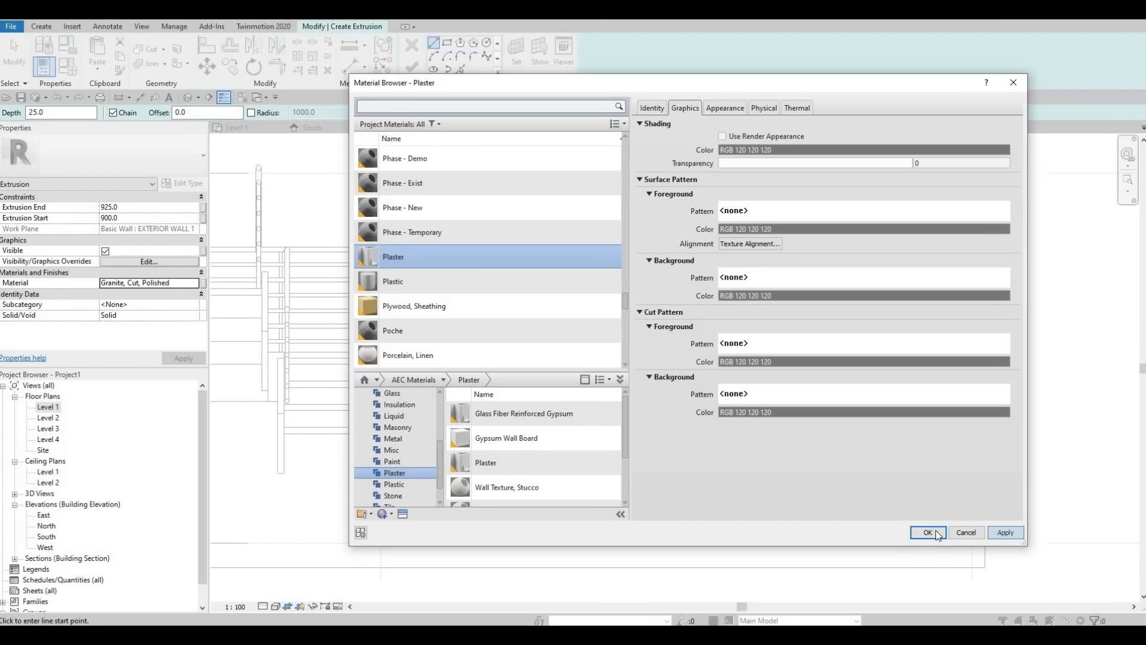
{"action": "key", "text": "Return"}
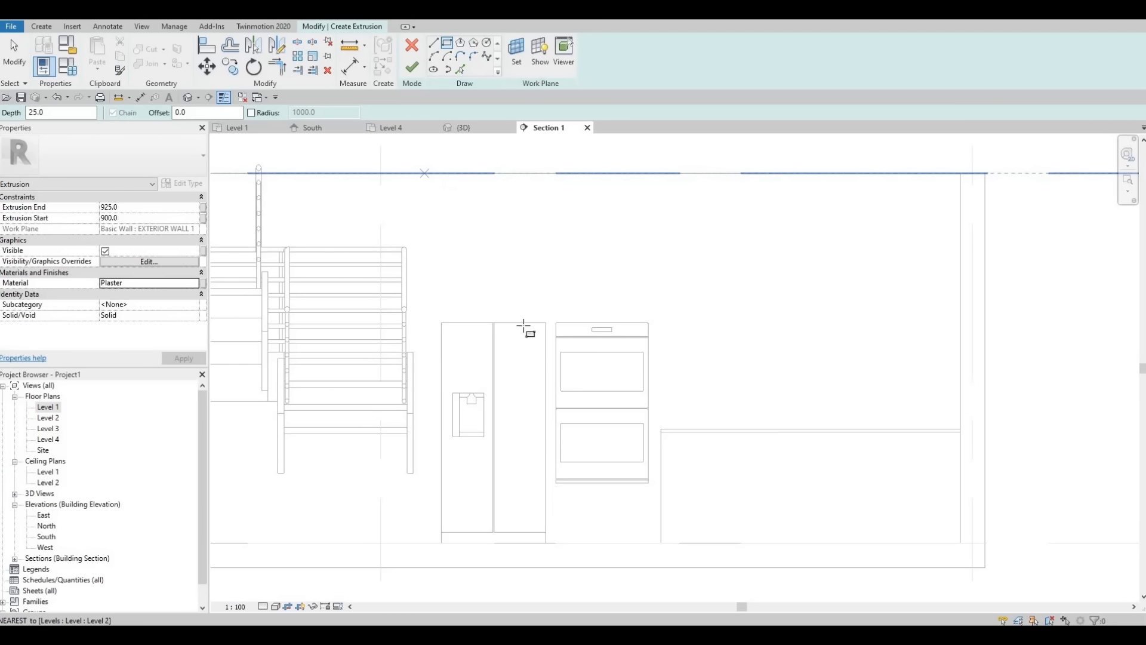
Step: Sketch a 3000 mm high rectangle around both appliances, from Level 2 down to the counter's end corner on Level 1
{"action": "left_click", "coordinate": [424, 173]}
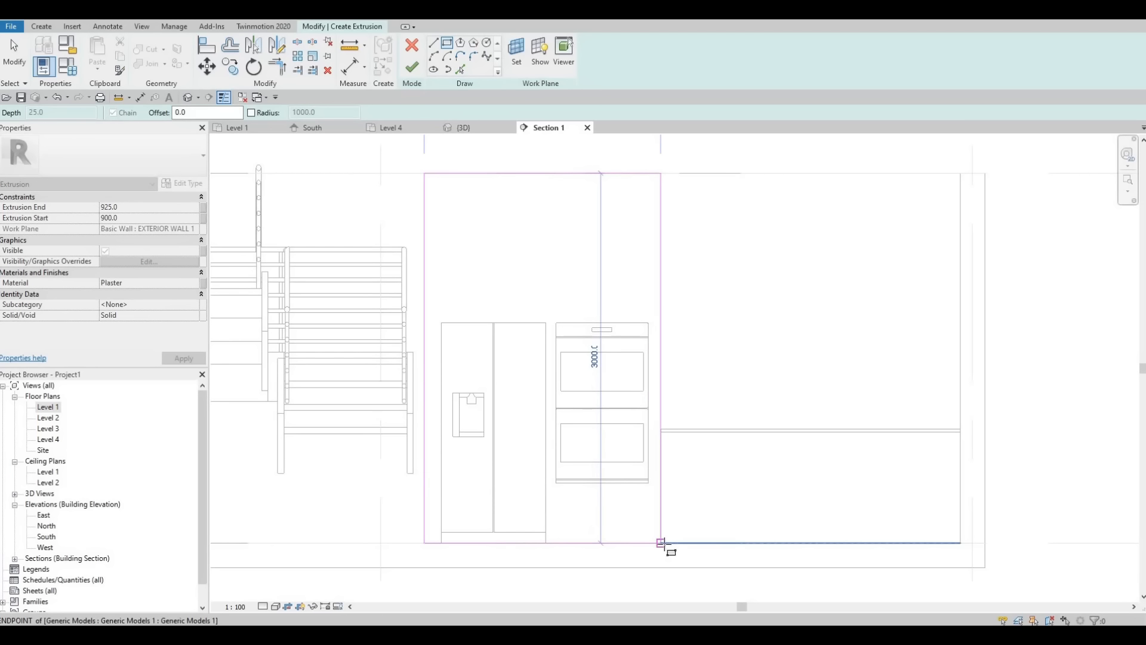
{"action": "left_click", "coordinate": [661, 543]}
{"action": "key", "text": "Escape"}
{"action": "key", "text": "Escape"}
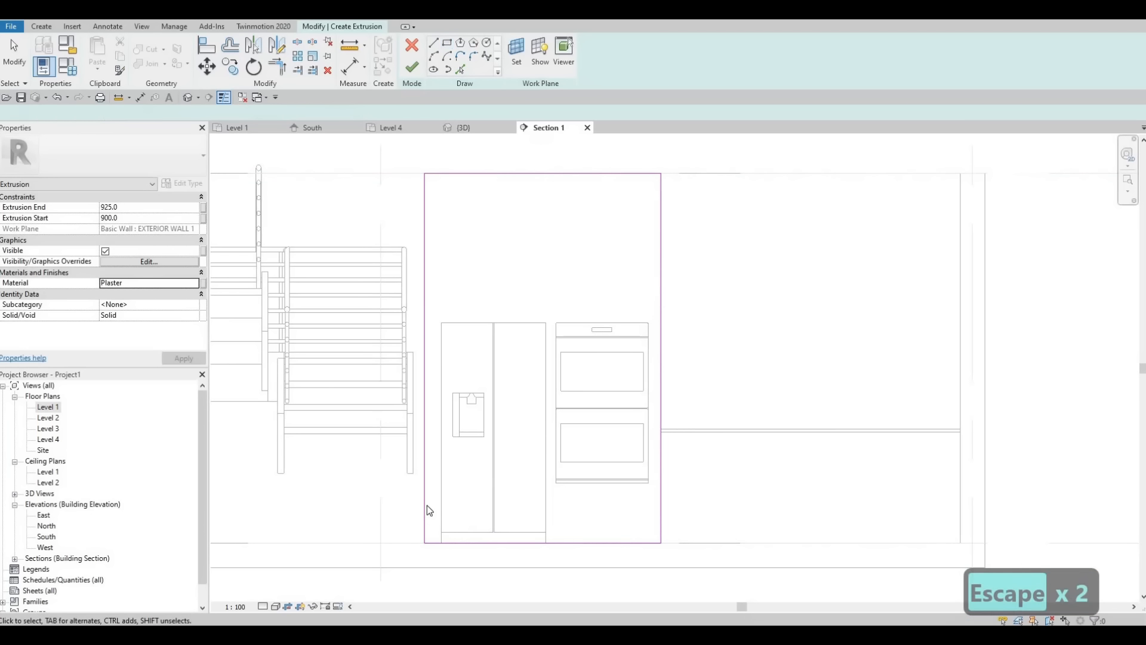
Step: Nudge the outer rectangle's stair-side edge three increments away from the refrigerator
{"action": "left_click", "coordinate": [423, 510]}
{"action": "key", "text": "Left"}
{"action": "key", "text": "Left"}
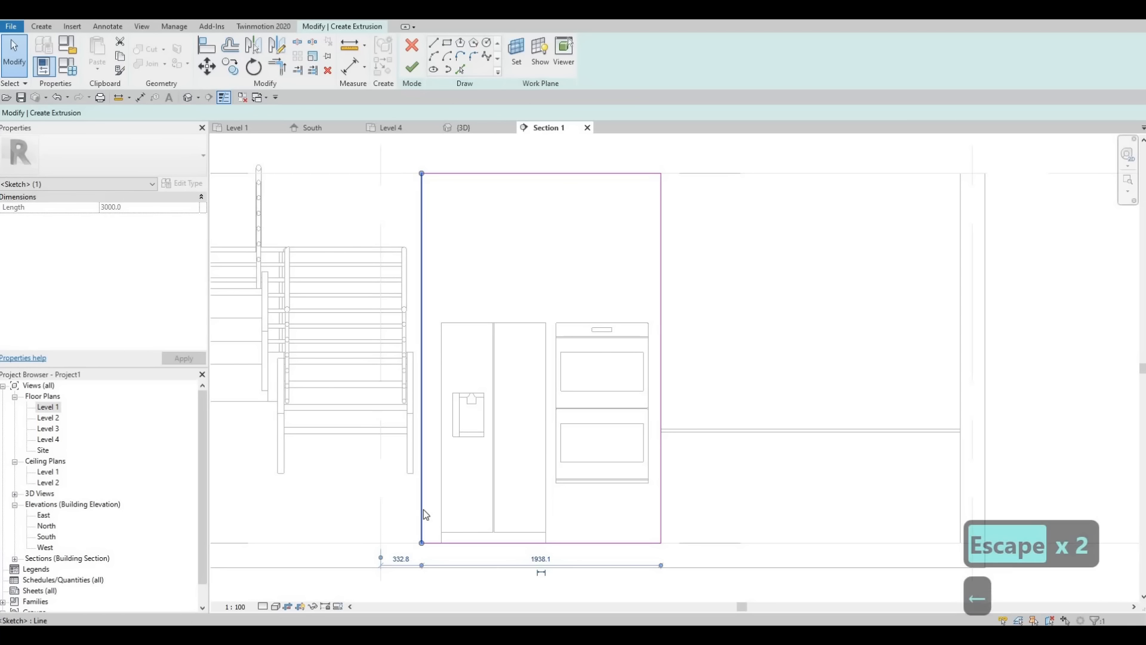
{"action": "key", "text": "Left"}
{"action": "key", "text": "Escape"}
{"action": "key", "text": "Escape"}
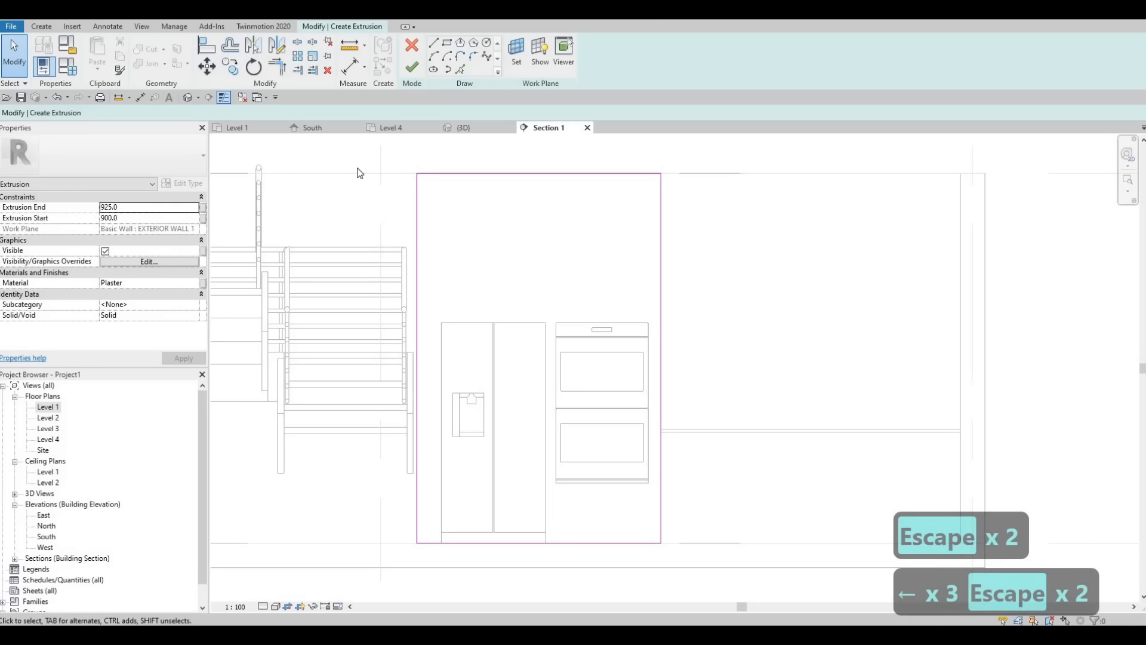
Step: Sketch a rectangle tracing the refrigerator from its base on Level 1 to its top corner, about 850 by 1785 mm
{"action": "left_click", "coordinate": [447, 44]}
{"action": "scroll", "coordinate": [454, 547], "scroll_direction": "up", "scroll_amount": 2}
{"action": "left_click", "coordinate": [432, 542]}
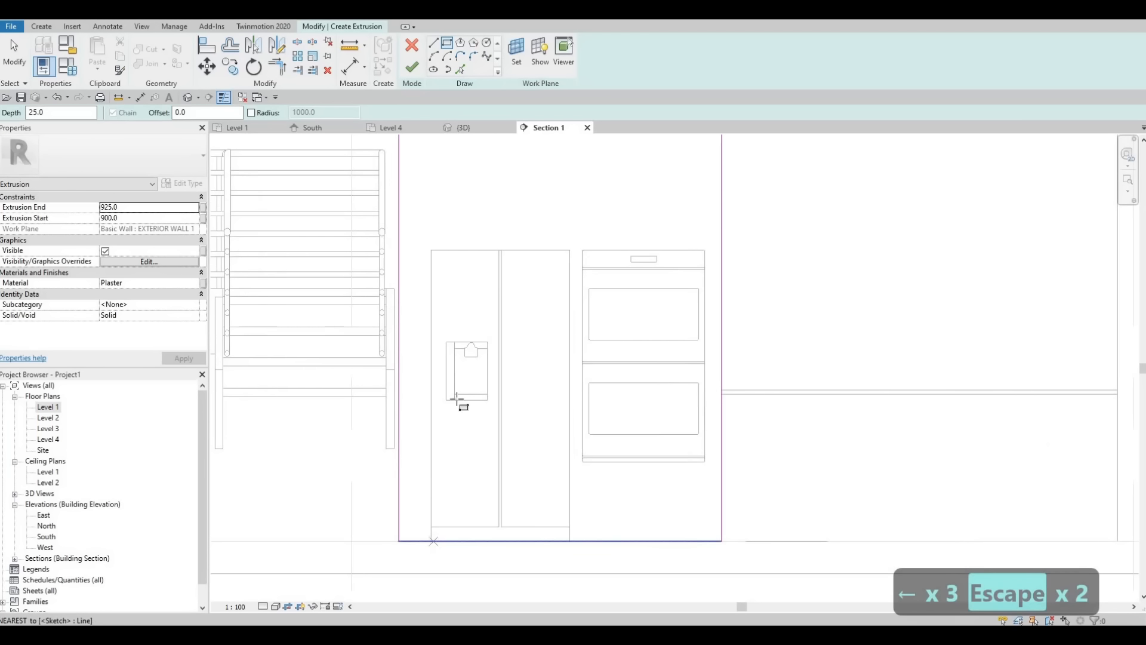
{"action": "left_click", "coordinate": [569, 251]}
{"action": "key", "text": "Escape"}
{"action": "key", "text": "Escape"}
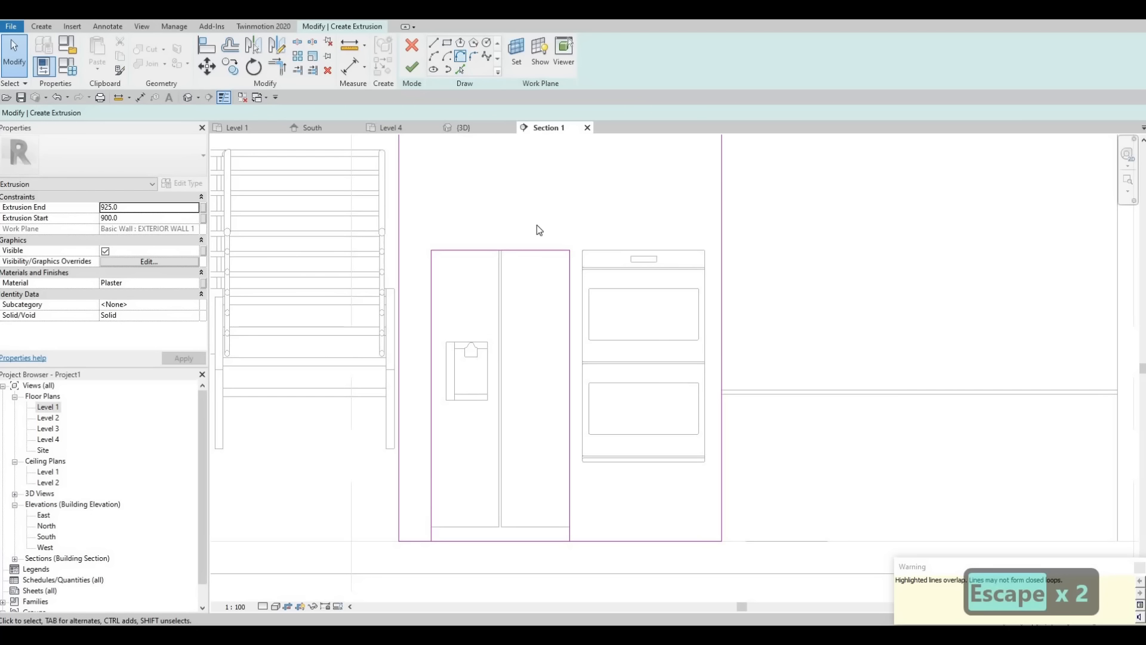
Step: Sketch a rectangle tracing the double oven's outline, about 750 by 1294 mm
{"action": "scroll", "coordinate": [563, 447], "scroll_direction": "up", "scroll_amount": 4}
{"action": "left_click", "coordinate": [566, 445]}
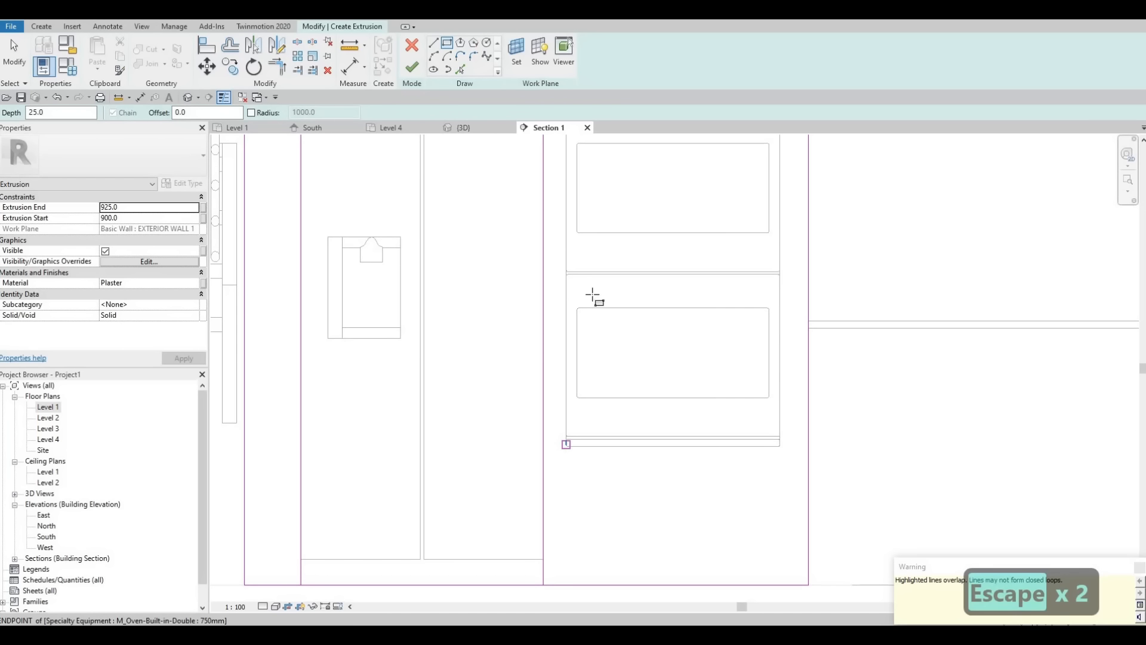
{"action": "middle_click_drag", "start_coordinate": [687, 245], "coordinate": [674, 362]}
{"action": "middle_click_drag", "start_coordinate": [702, 263], "coordinate": [622, 460]}
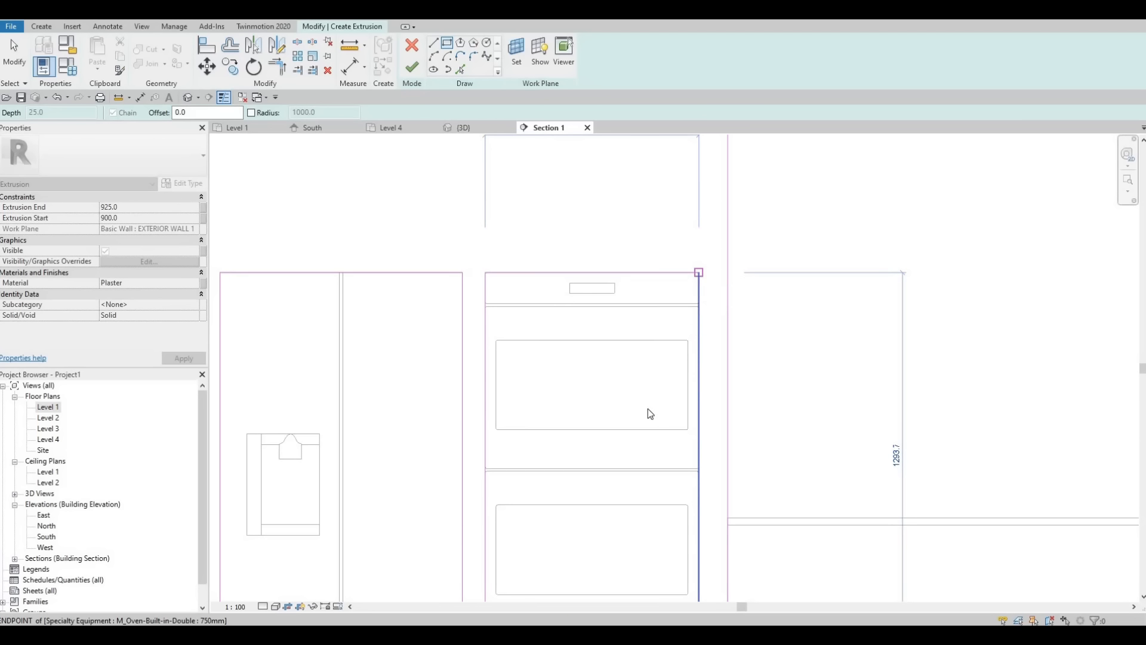
{"action": "key", "text": "Escape"}
{"action": "key", "text": "Escape"}
{"action": "scroll", "coordinate": [681, 414], "scroll_direction": "down", "scroll_amount": 4}
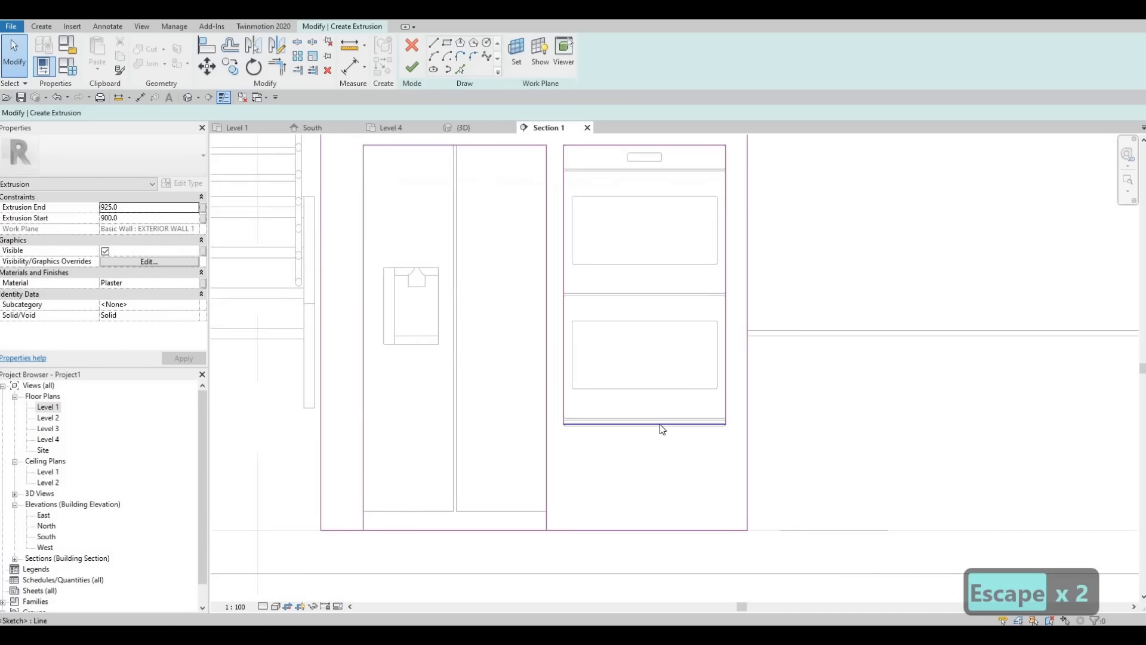
Step: Move the lower edge of the oven's sketch rectangle so it lines up exactly with the oven's underside
{"action": "scroll", "coordinate": [660, 423], "scroll_direction": "up", "scroll_amount": 3}
{"action": "key", "text": "Escape"}
{"action": "left_click", "coordinate": [644, 424]}
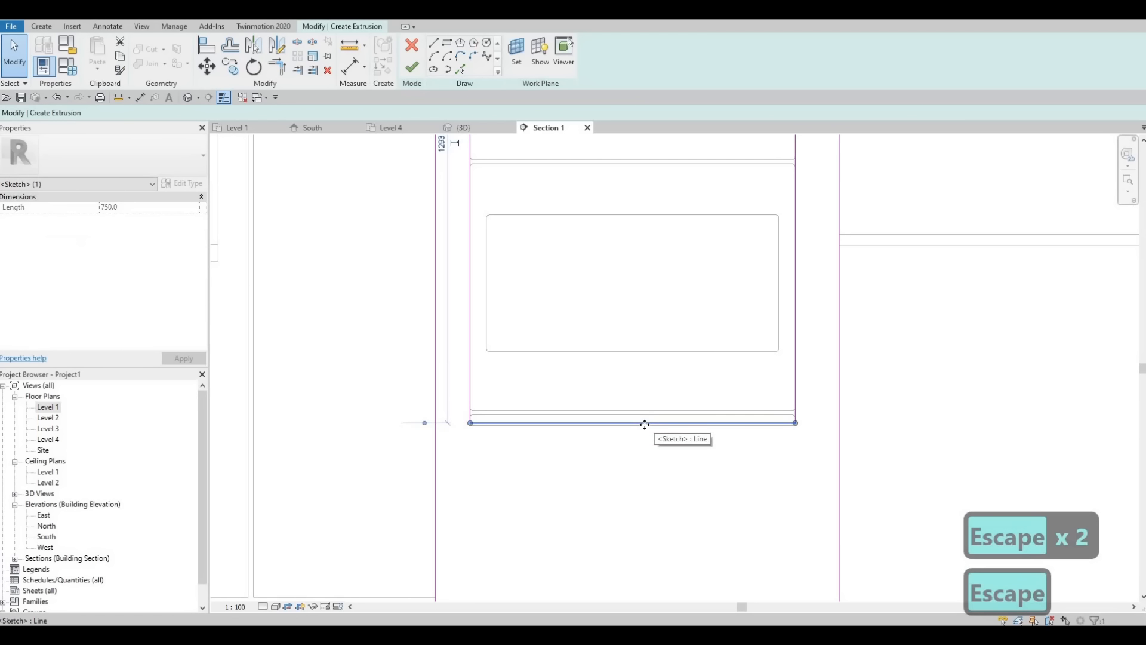
{"action": "left_click_drag", "start_coordinate": [648, 408], "coordinate": [648, 423]}
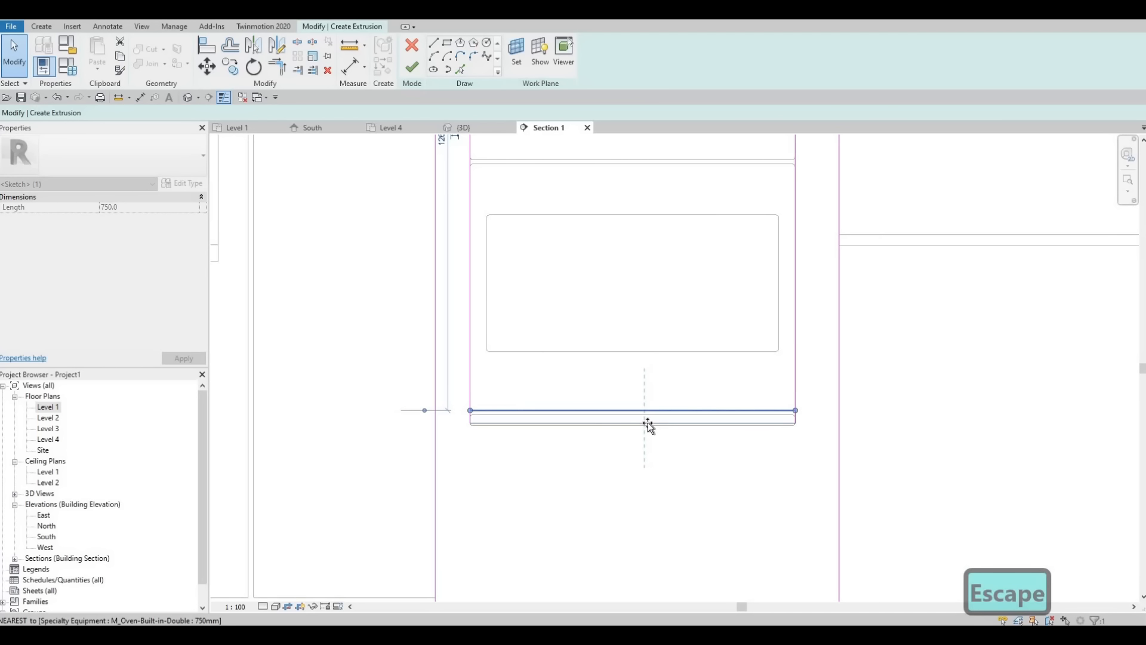
{"action": "key", "text": "Escape"}
{"action": "scroll", "coordinate": [609, 442], "scroll_direction": "up", "scroll_amount": 3}
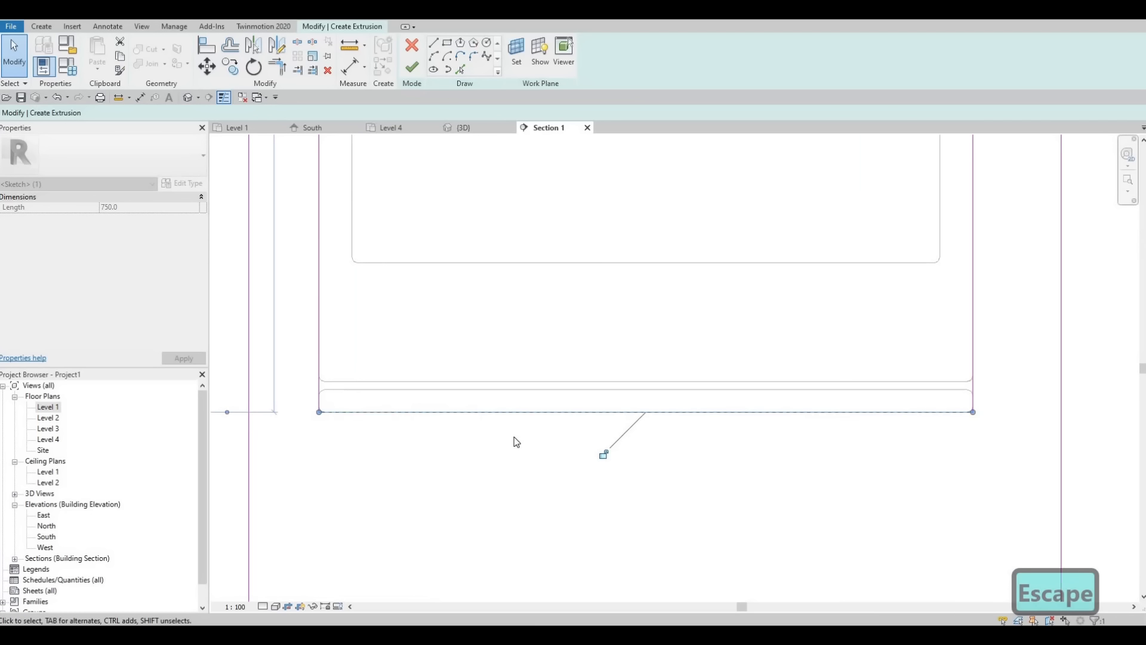
{"action": "scroll", "coordinate": [499, 439], "scroll_direction": "down", "scroll_amount": 5}
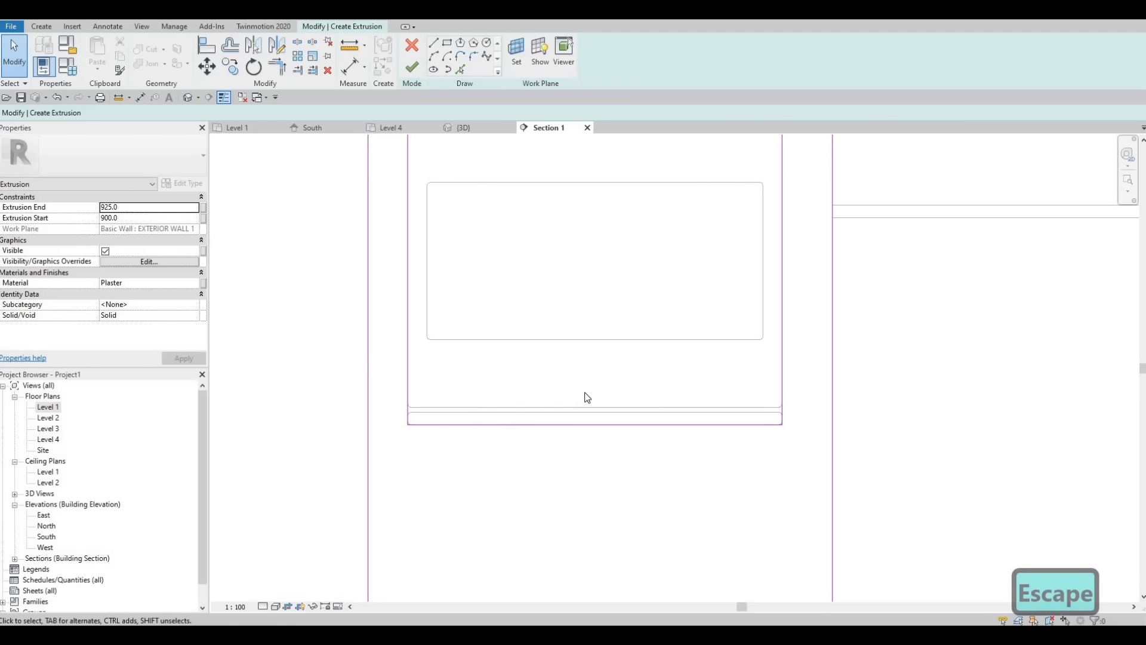
Step: Delete the overlapping sketch line along the base of the refrigerator
{"action": "scroll", "coordinate": [481, 392], "scroll_direction": "down", "scroll_amount": 3}
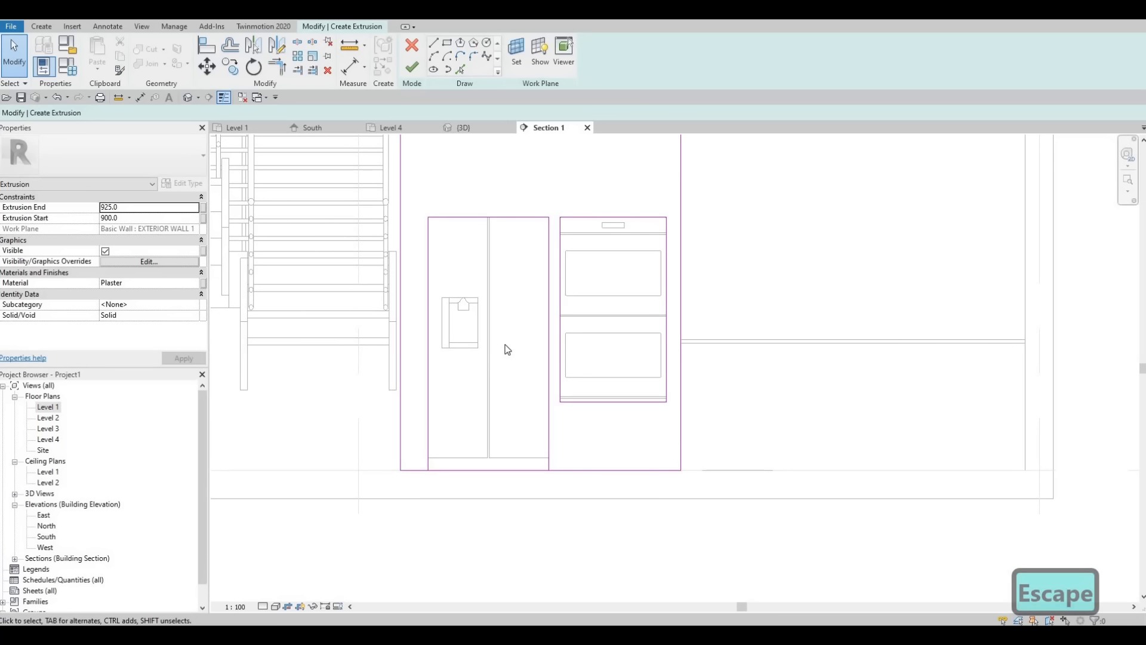
{"action": "key", "text": "Escape"}
{"action": "left_click", "coordinate": [480, 471]}
{"action": "key", "text": "Delete"}
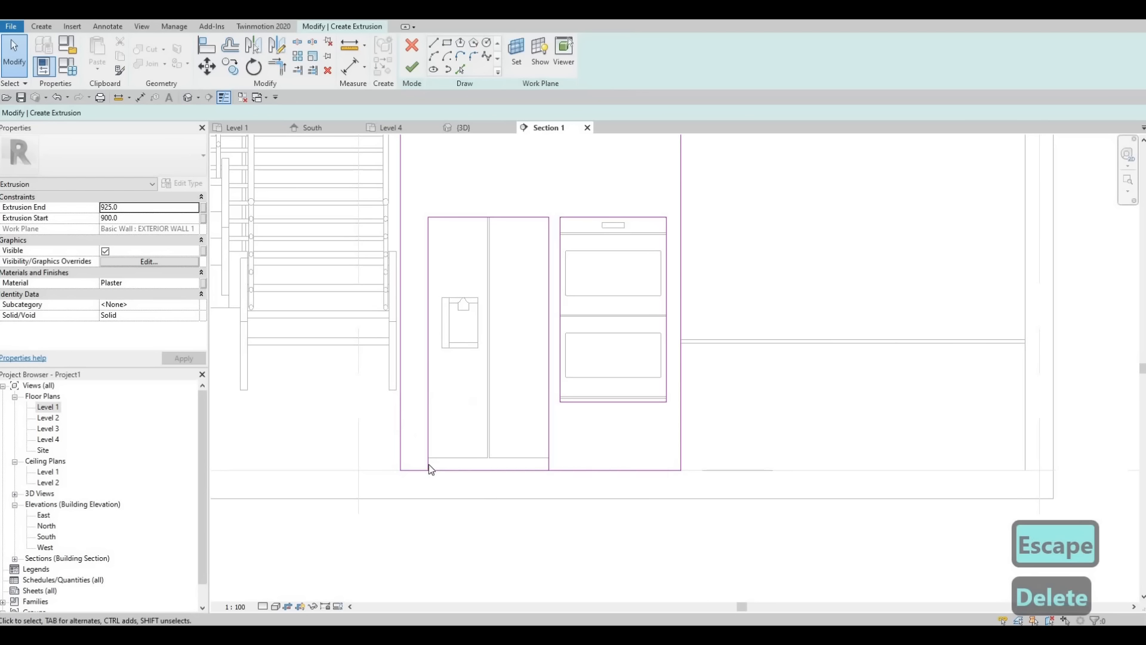
Step: Split the outer rectangle's floor line beneath the refrigerator, without deleting the inner segment
{"action": "scroll", "coordinate": [454, 469], "scroll_direction": "up", "scroll_amount": 1}
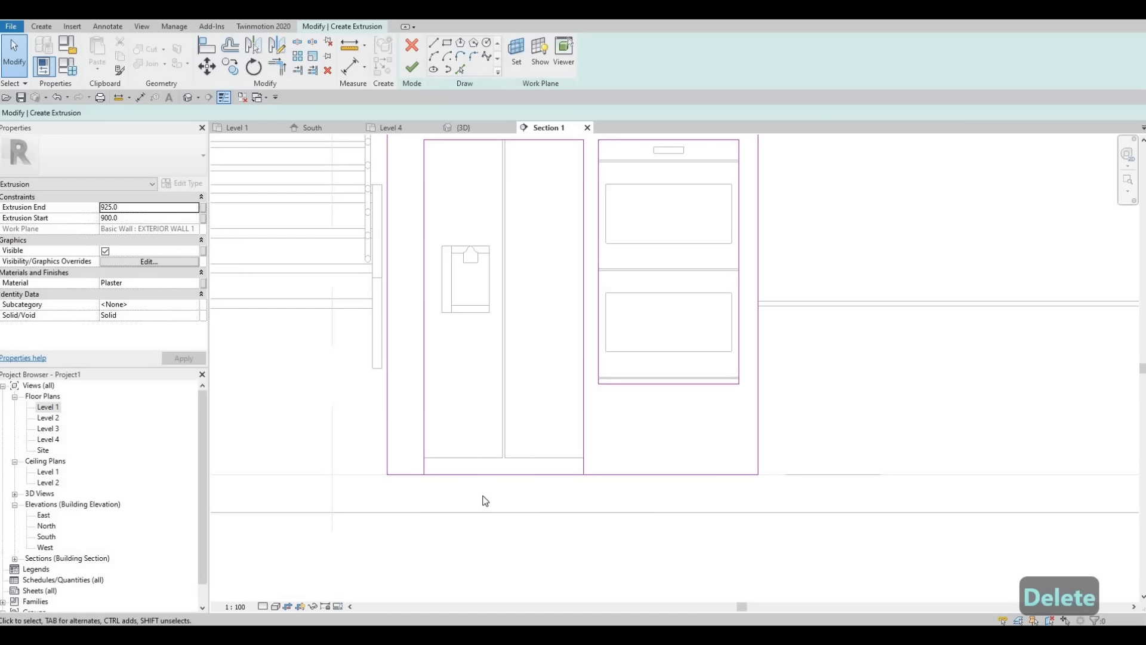
{"action": "key", "text": "s"}
{"action": "key", "text": "l"}
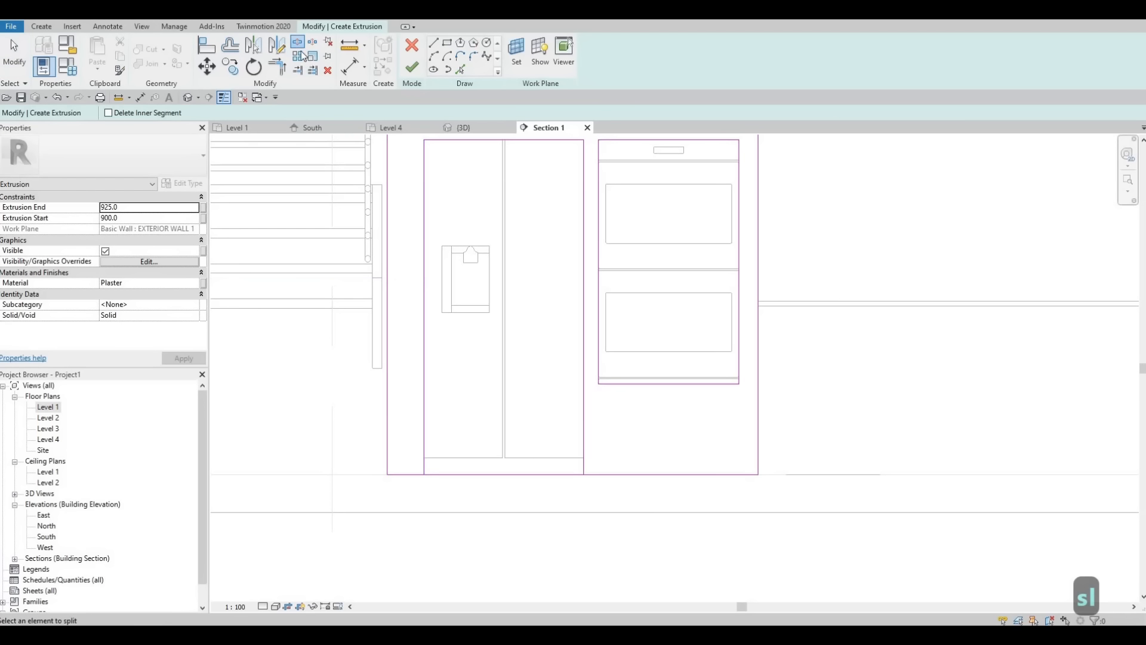
{"action": "left_click", "coordinate": [503, 475]}
{"action": "key", "text": "Escape"}
{"action": "key", "text": "Escape"}
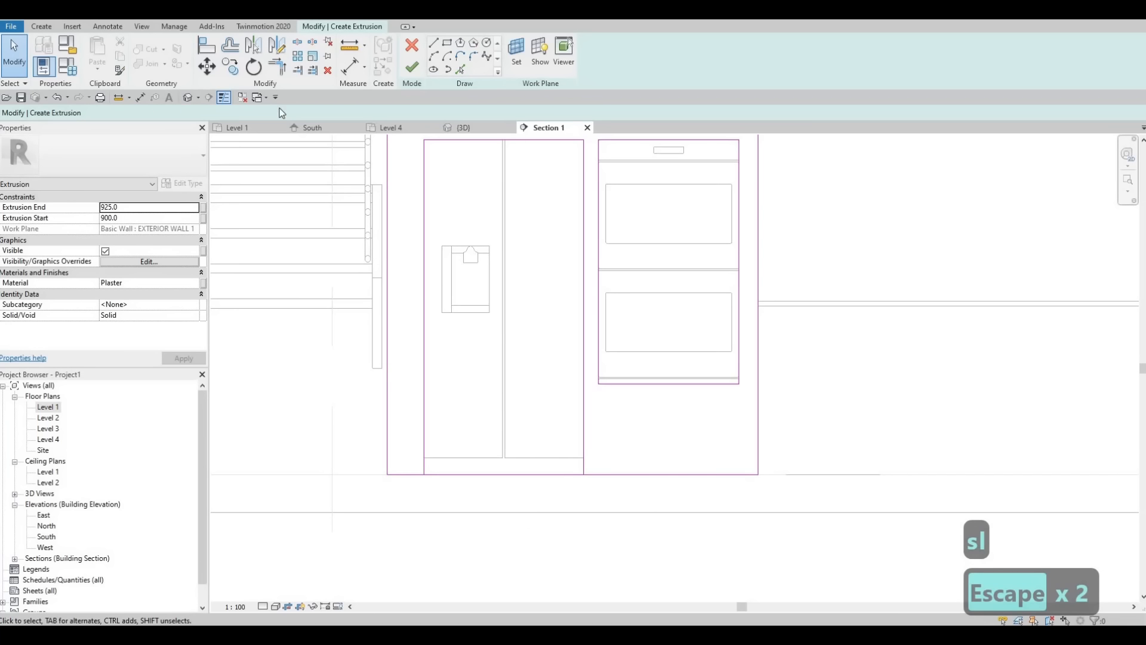
Step: Trim the surround's floor lines to both sides of the refrigerator opening and finish the extrusion sketch
{"action": "key", "text": "t"}
{"action": "key", "text": "r"}
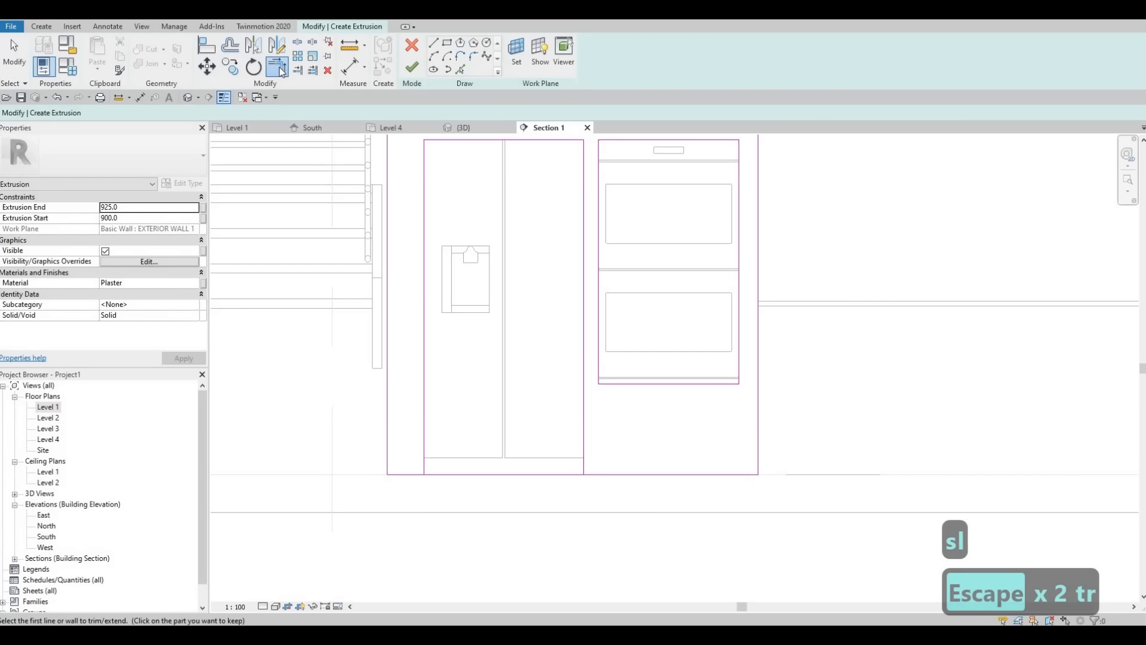
{"action": "left_click", "coordinate": [425, 428]}
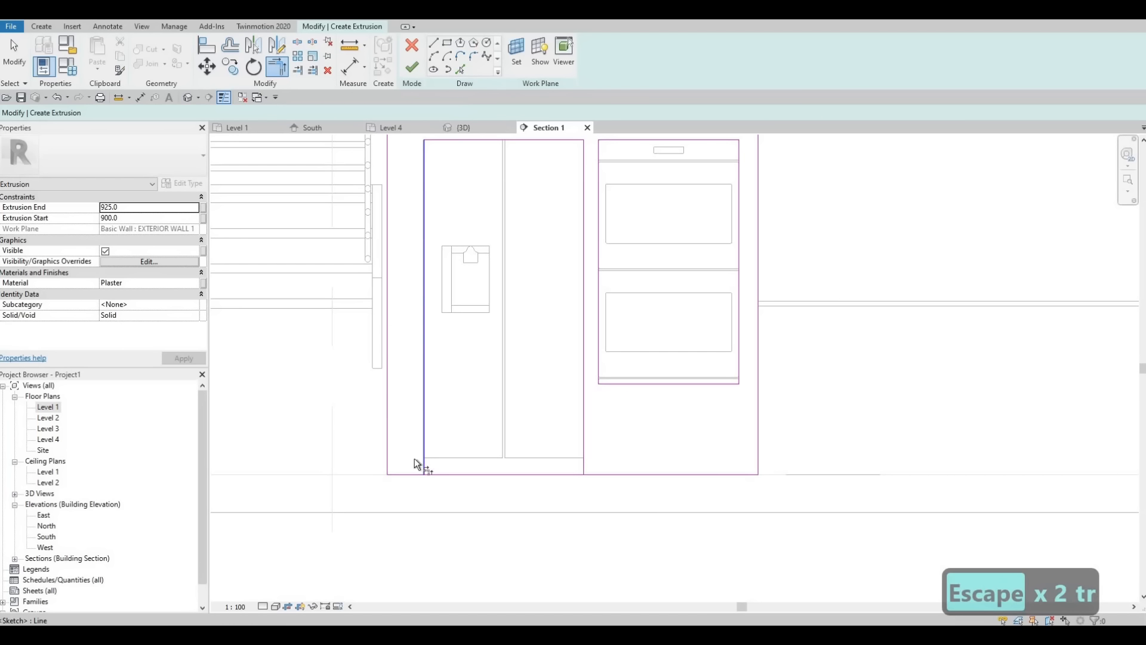
{"action": "left_click", "coordinate": [584, 436]}
{"action": "left_click", "coordinate": [616, 475]}
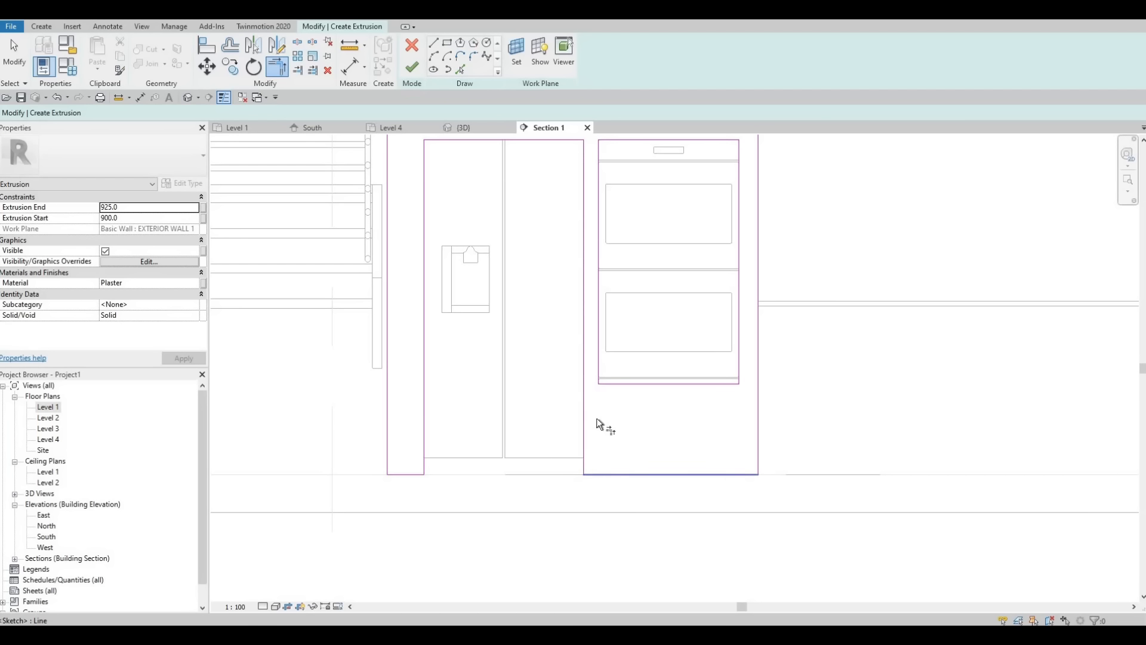
{"action": "scroll", "coordinate": [596, 420], "scroll_direction": "down", "scroll_amount": 2}
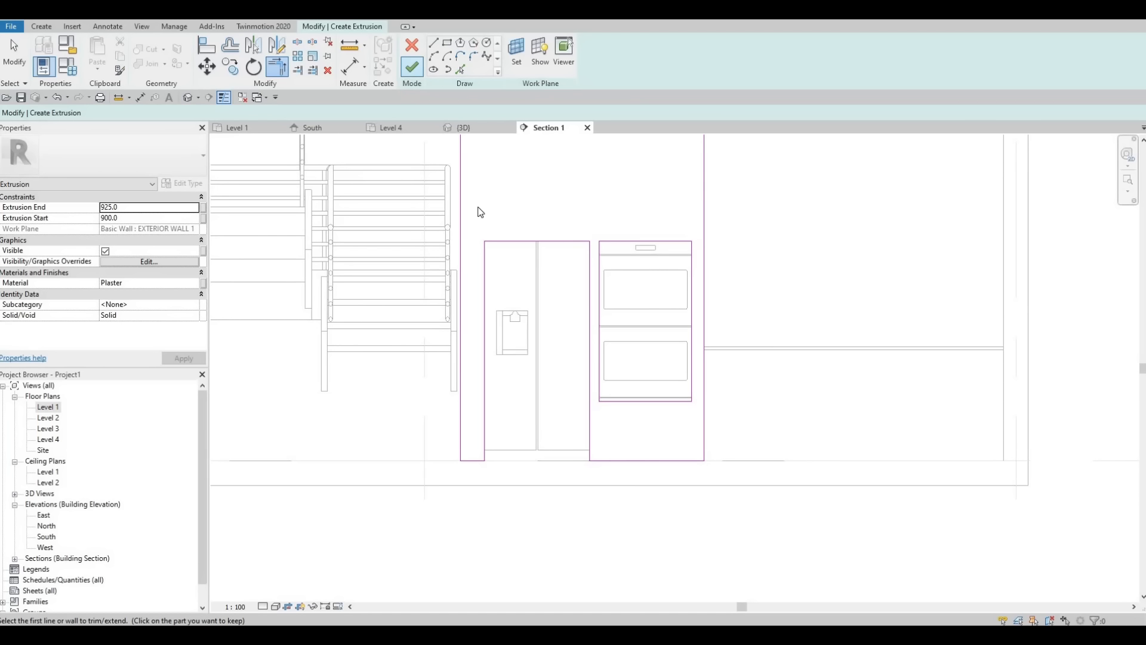
{"action": "left_click", "coordinate": [412, 66]}
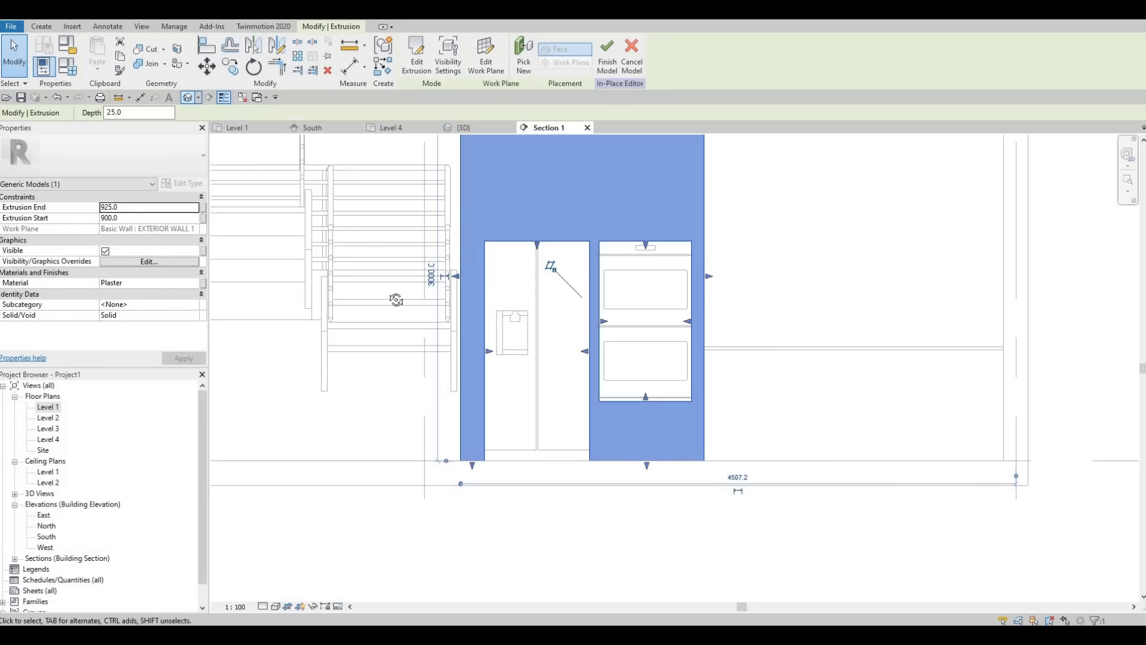
Step: In the Level 1 plan, reshape the plaster surround's extrusion to start at 0.0 on the wall face and end at 824.6
{"action": "middle_click_drag", "start_coordinate": [274, 284], "coordinate": [775, 333], "text": "shift"}
{"action": "middle_click_drag", "start_coordinate": [358, 298], "coordinate": [710, 373]}
{"action": "middle_click_drag", "start_coordinate": [826, 265], "coordinate": [709, 299]}
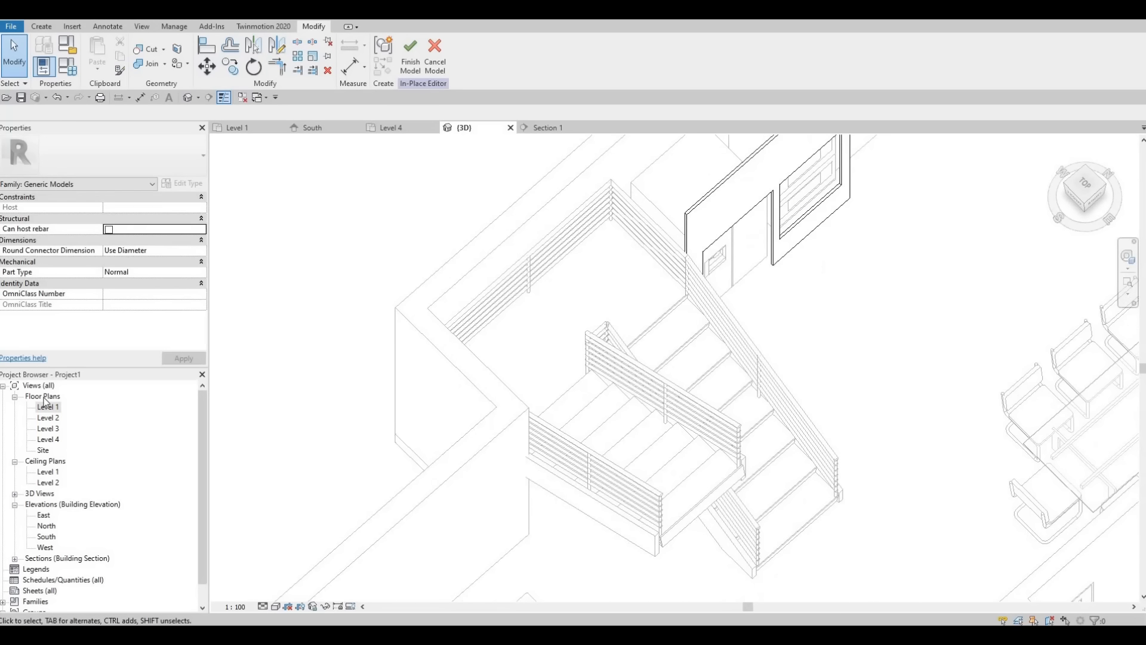
{"action": "double_click", "coordinate": [48, 412]}
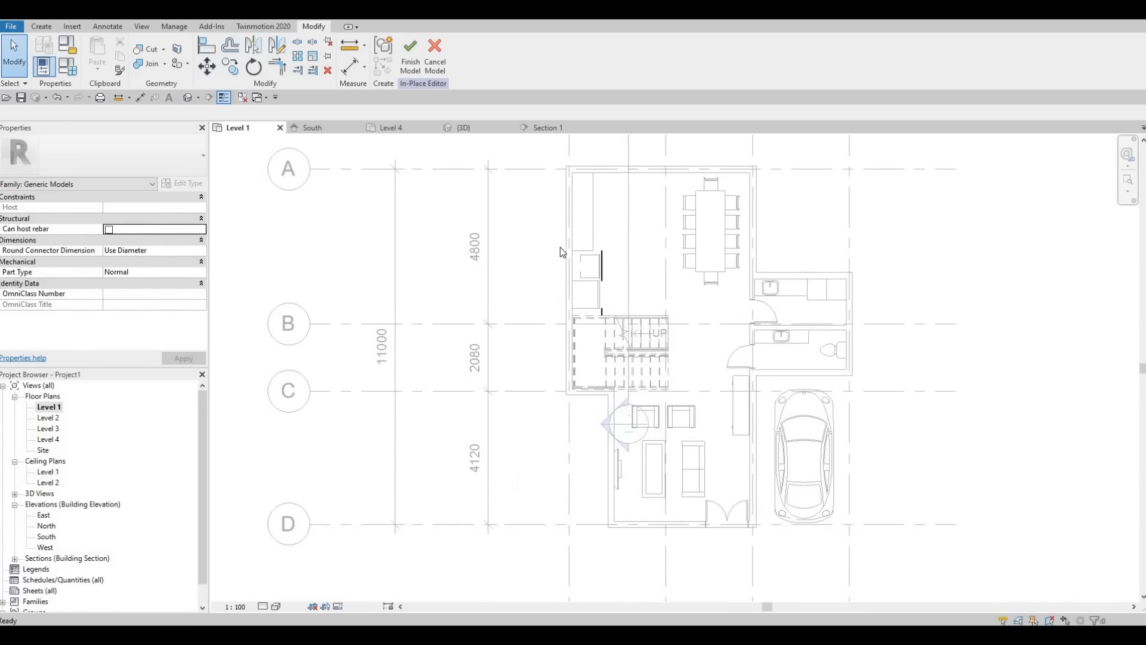
{"action": "scroll", "coordinate": [642, 284], "scroll_direction": "up", "scroll_amount": 3}
{"action": "scroll", "coordinate": [643, 295], "scroll_direction": "up", "scroll_amount": 4}
{"action": "left_click", "coordinate": [639, 421]}
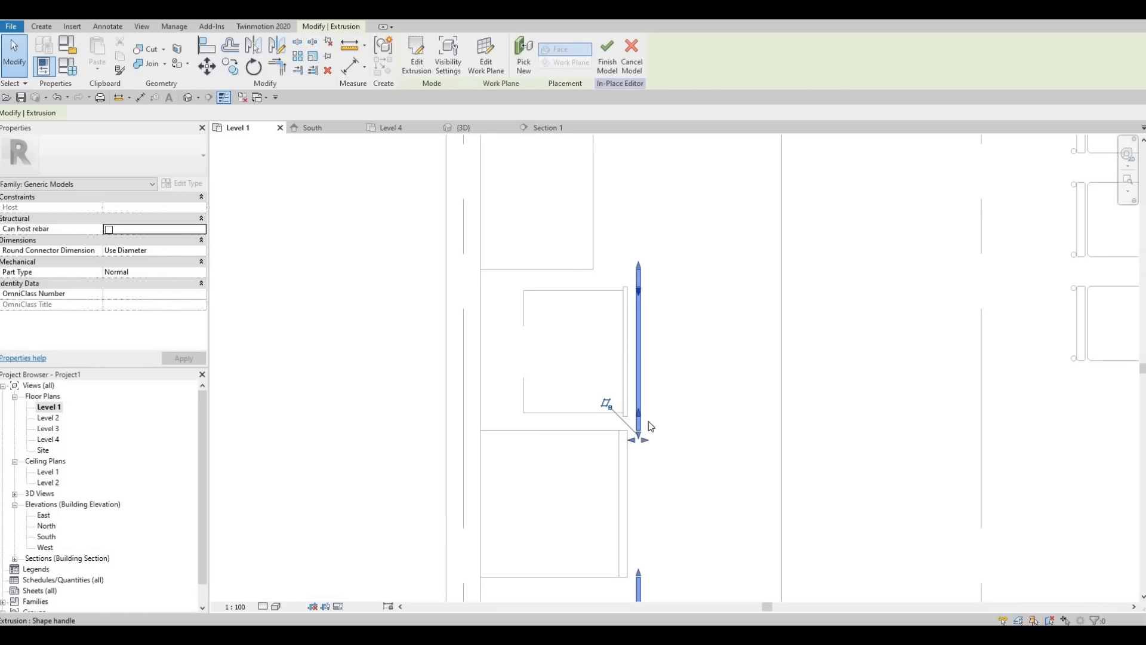
{"action": "mouse_move", "coordinate": [630, 440]}
{"action": "left_mouse_down"}
{"action": "mouse_move", "coordinate": [610, 440]}
{"action": "mouse_move", "coordinate": [625, 440]}
{"action": "left_mouse_up"}
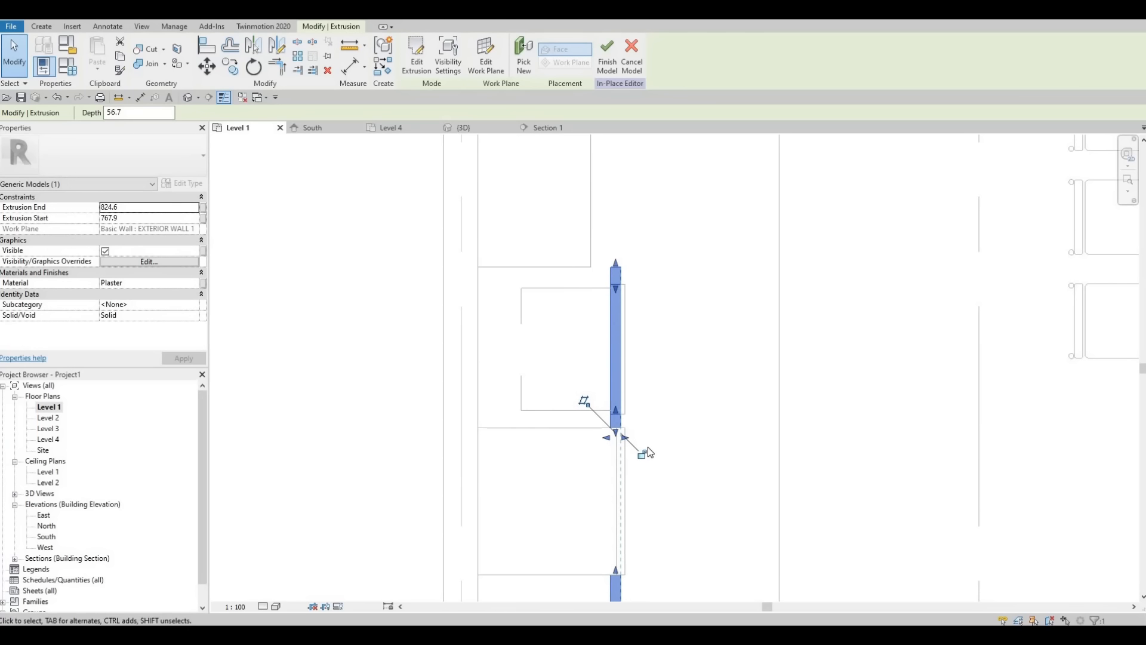
{"action": "key", "text": "Escape"}
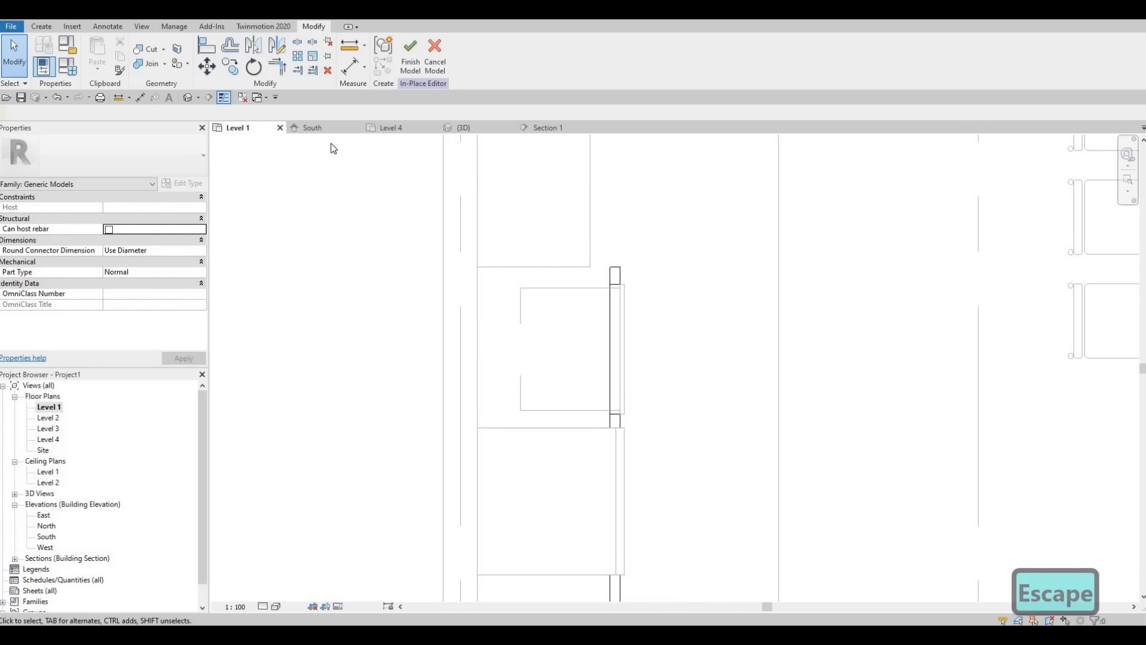
{"action": "key", "text": "F1"}
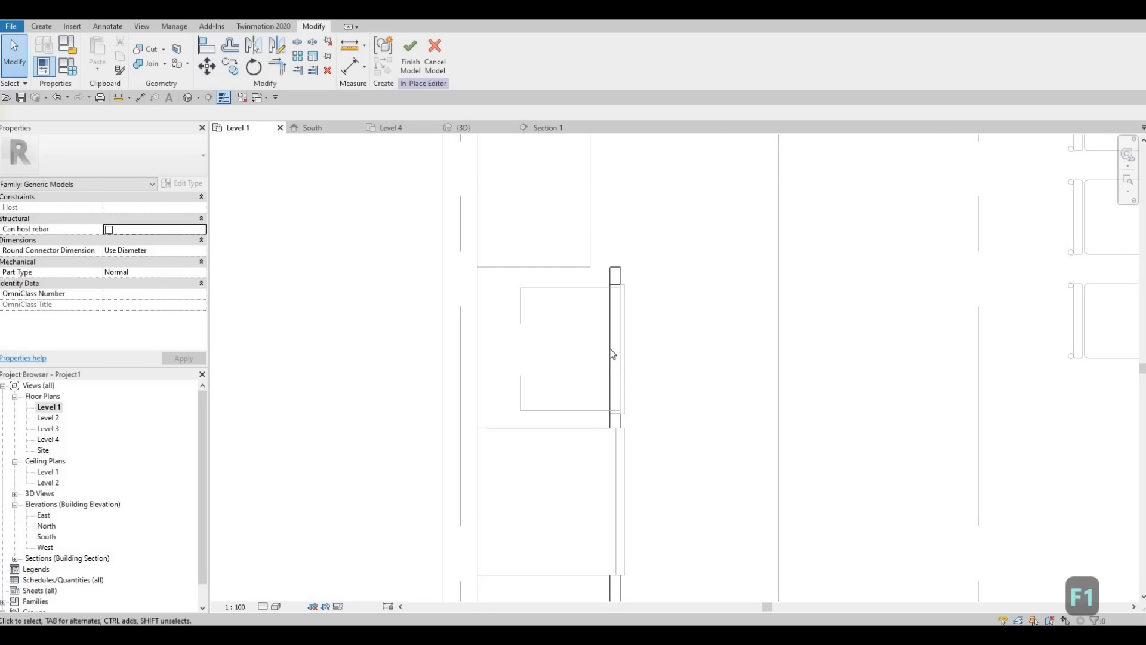
{"action": "left_click", "coordinate": [604, 431]}
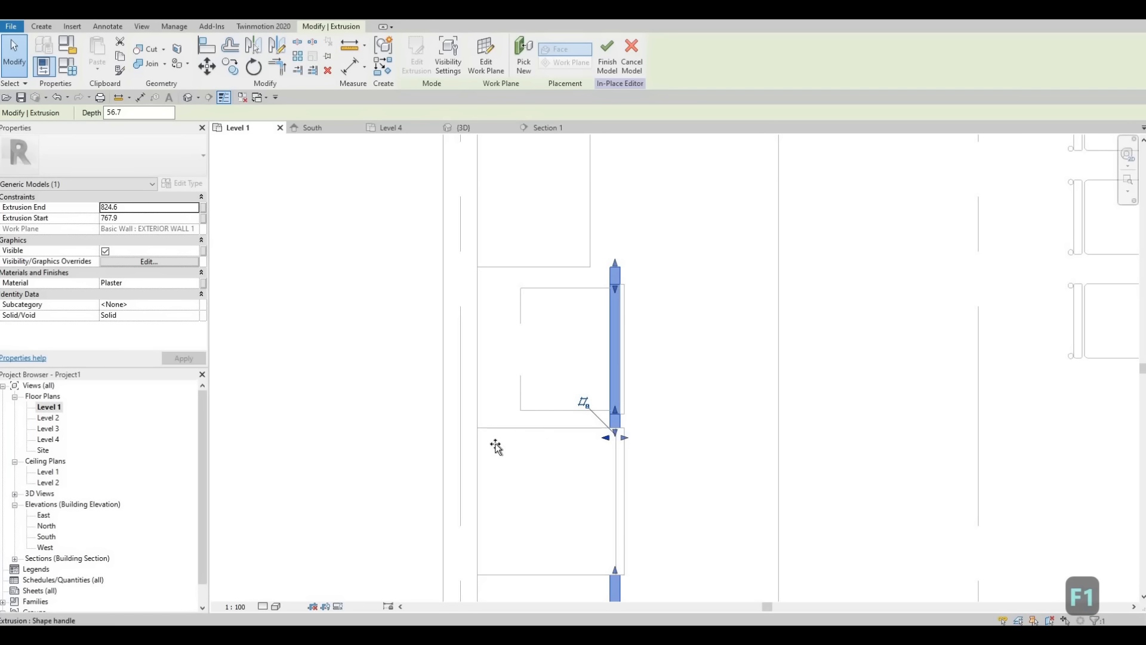
{"action": "left_click_drag", "start_coordinate": [495, 446], "coordinate": [469, 440]}
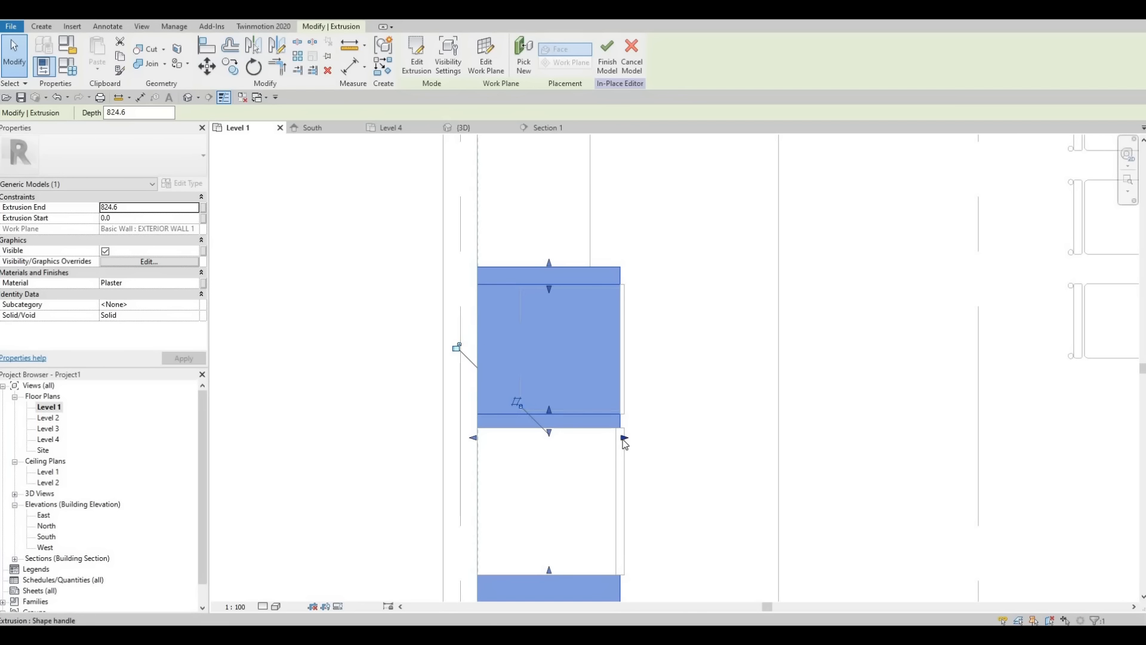
Step: Pull the surround's front face back toward the wall, to an extrusion end of 788.7
{"action": "left_click_drag", "start_coordinate": [618, 441], "coordinate": [615, 445]}
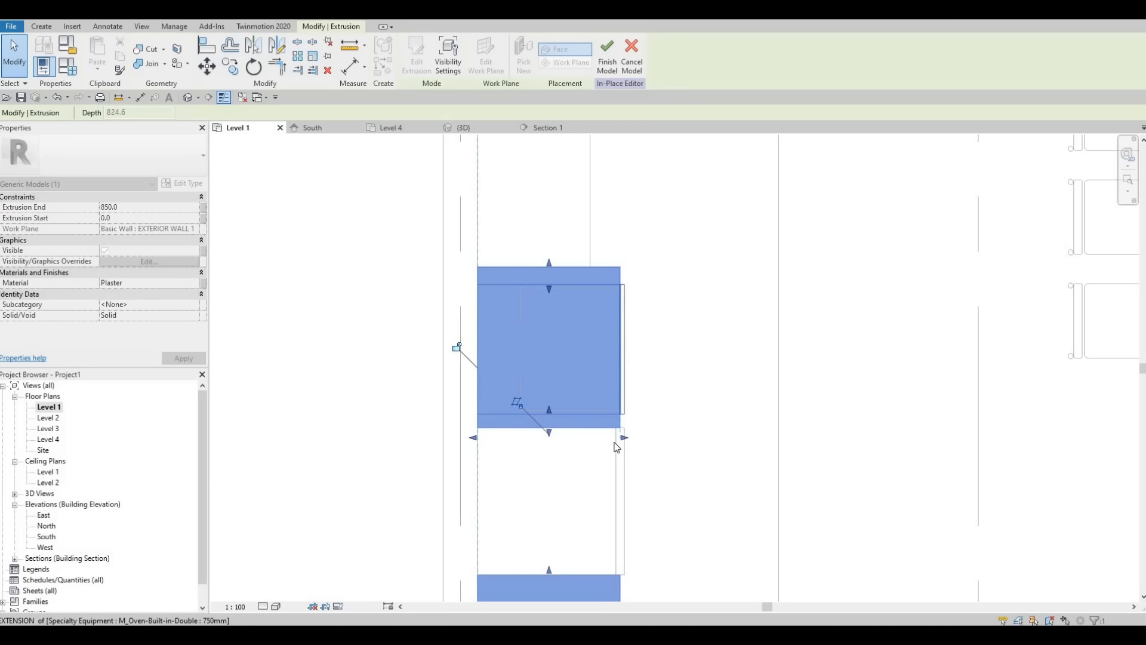
{"action": "key", "text": "Escape"}
{"action": "scroll", "coordinate": [615, 442], "scroll_direction": "up", "scroll_amount": 2}
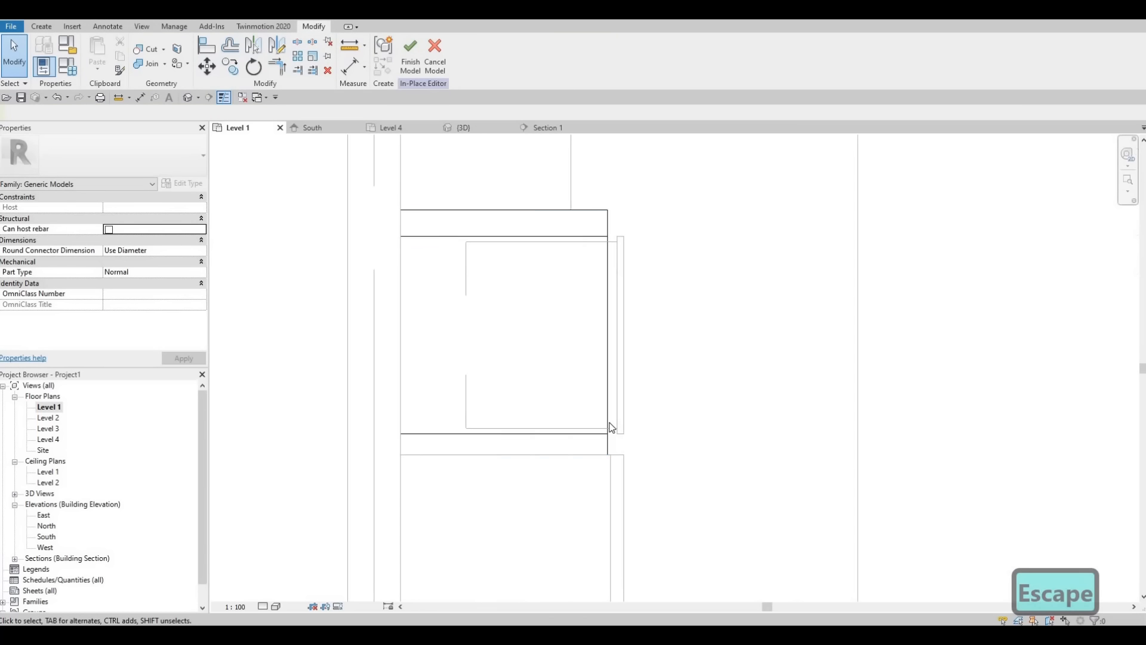
{"action": "scroll", "coordinate": [615, 421], "scroll_direction": "up", "scroll_amount": 2}
{"action": "left_click", "coordinate": [616, 465]}
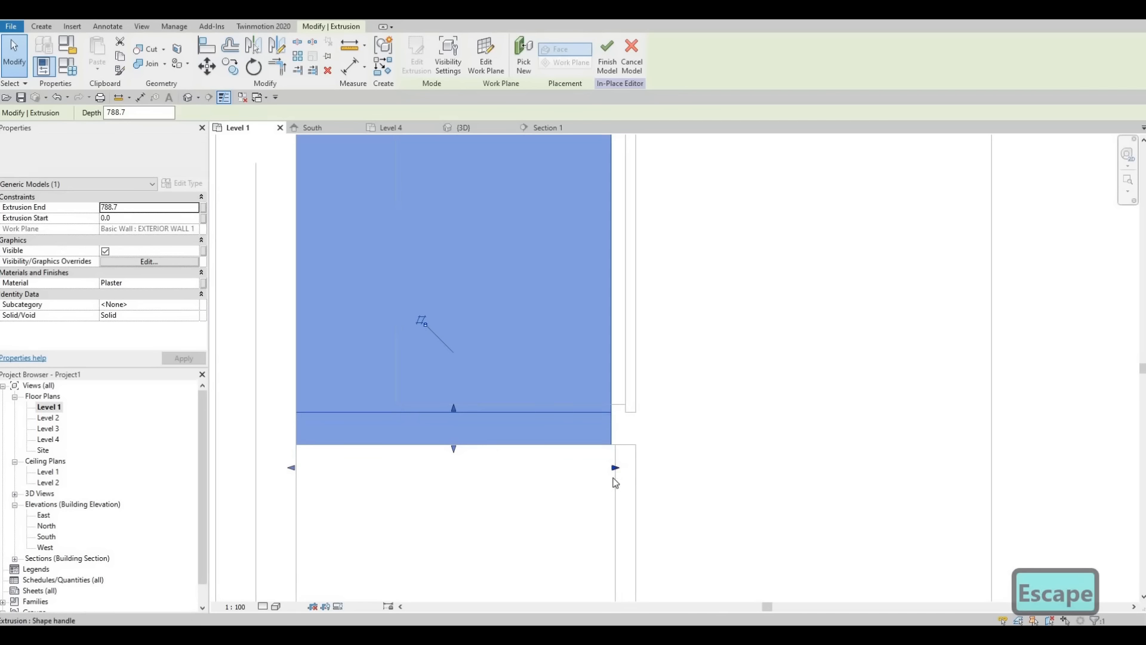
{"action": "scroll", "coordinate": [615, 483], "scroll_direction": "up", "scroll_amount": 1}
{"action": "key", "text": "a"}
{"action": "key", "text": "l"}
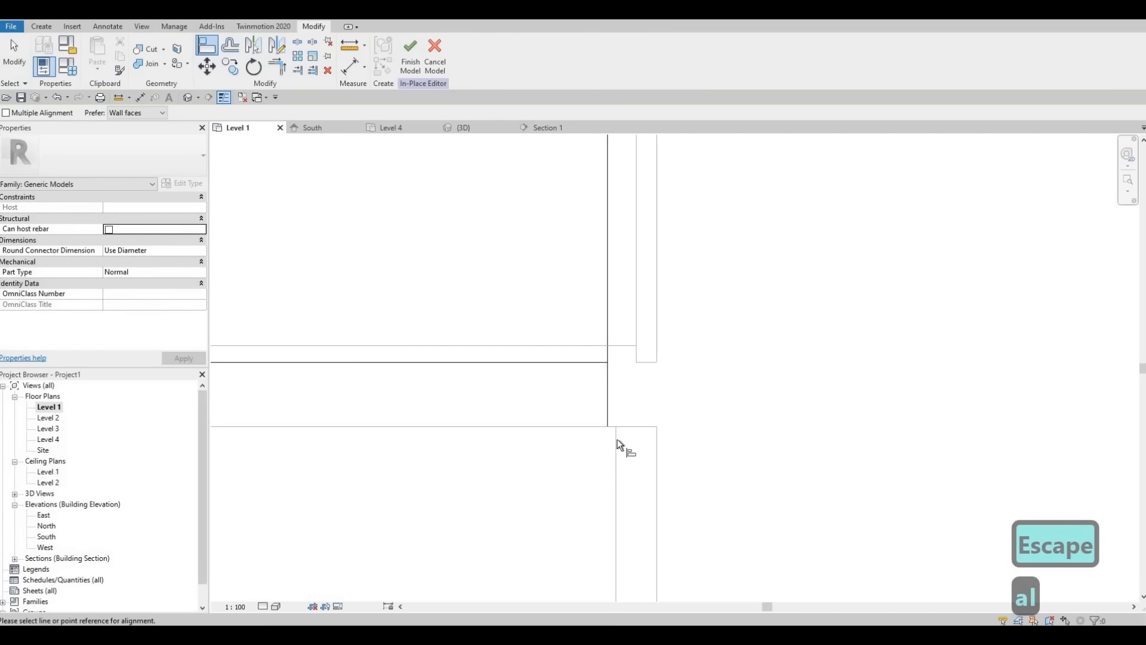
{"action": "key", "text": "Tab"}
{"action": "key", "text": "Tab"}
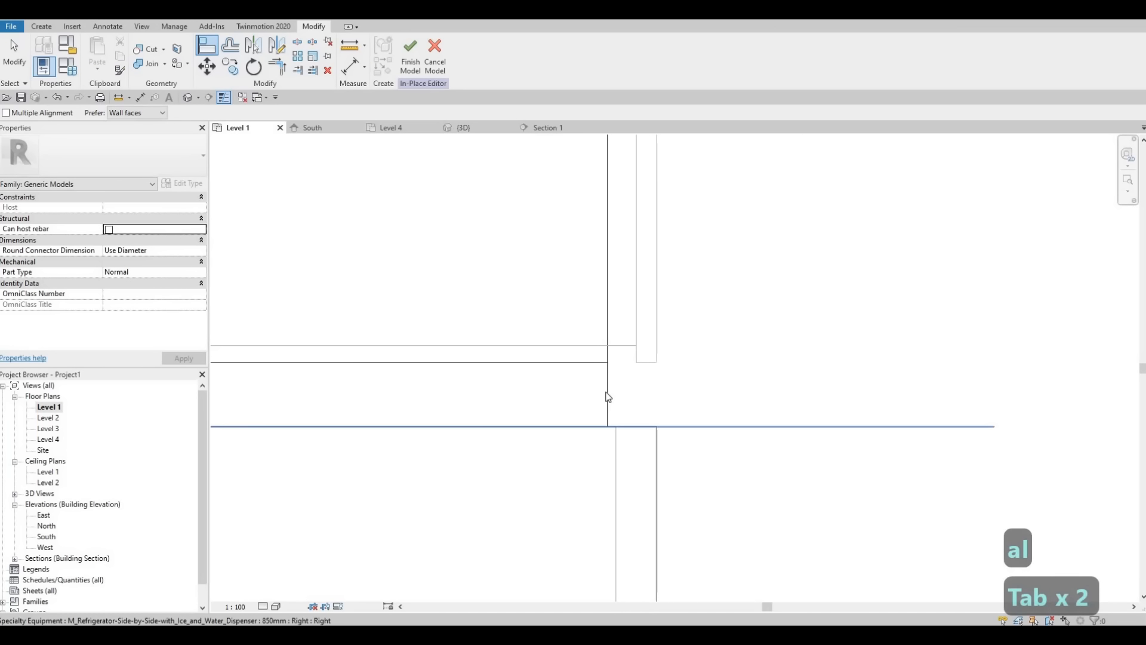
{"action": "key", "text": "Escape"}
{"action": "key", "text": "Escape"}
Step: Stretch the surround's front face to the back edge of the refrigerator doors and finish the in-place model
{"action": "left_click", "coordinate": [612, 476]}
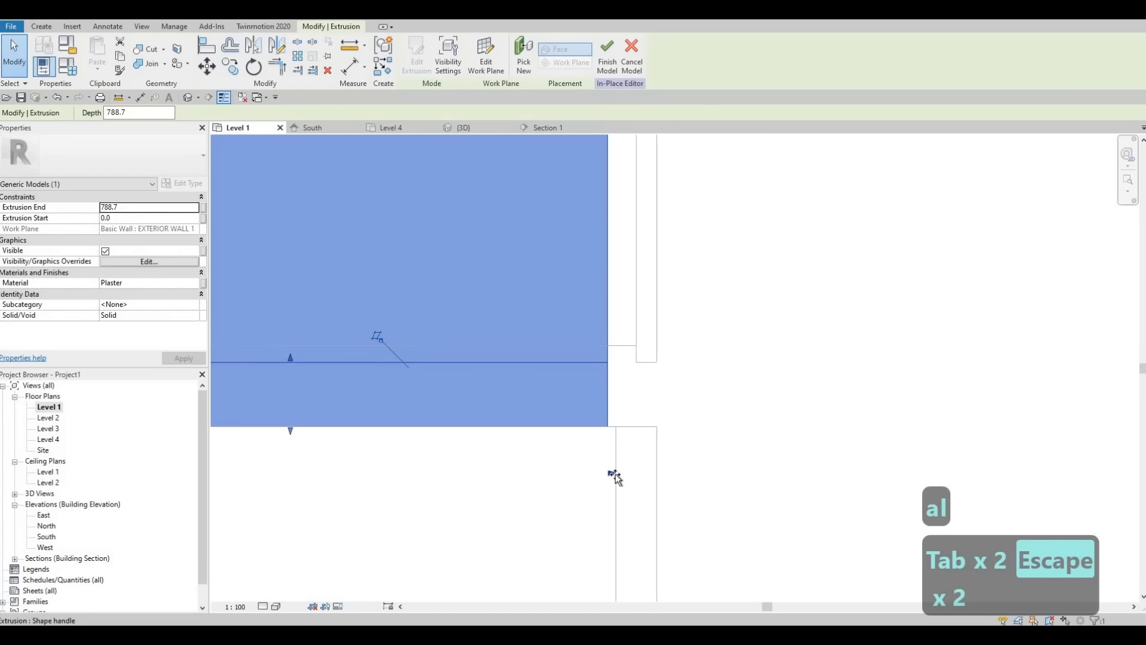
{"action": "left_click_drag", "start_coordinate": [615, 478], "coordinate": [619, 471]}
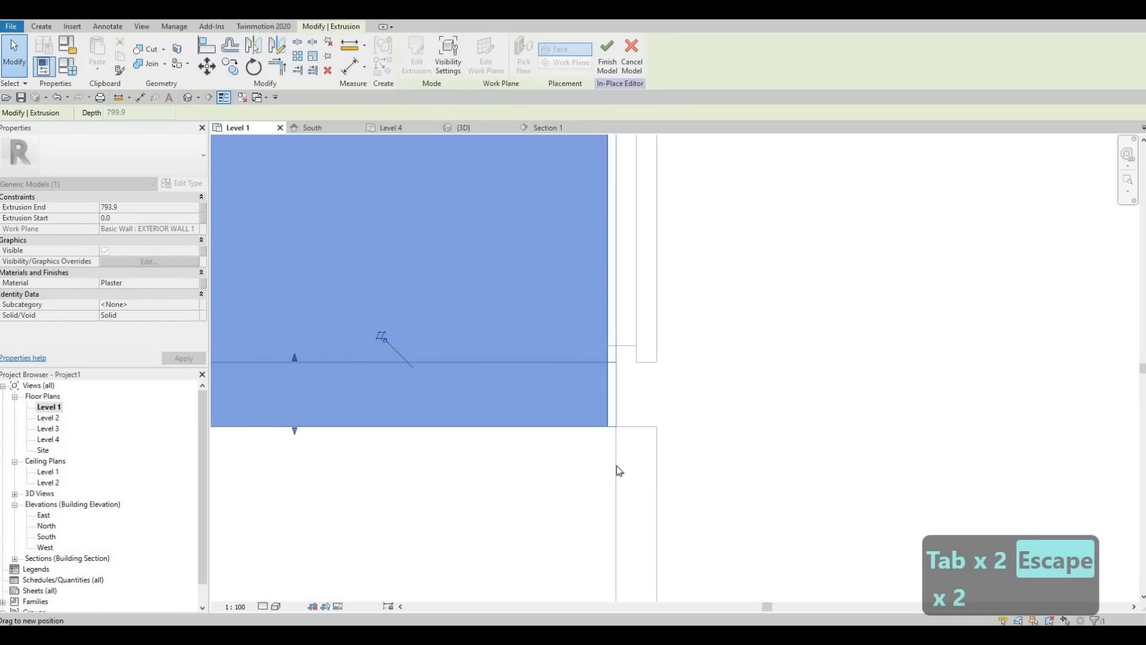
{"action": "key", "text": "Escape"}
{"action": "key", "text": "Escape"}
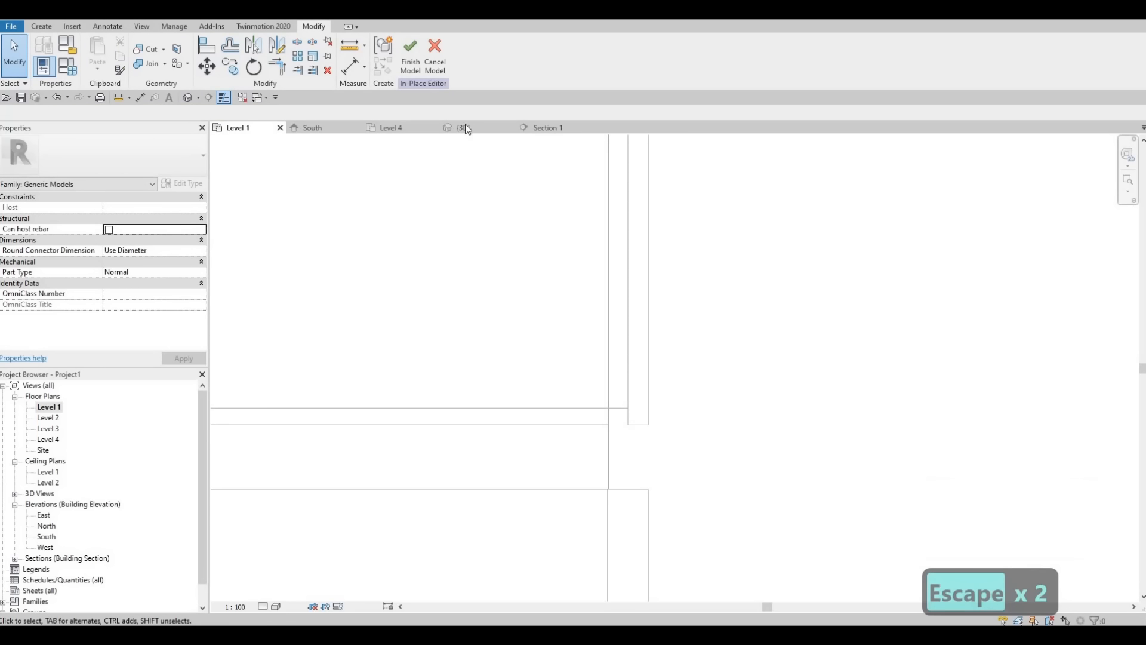
{"action": "scroll", "coordinate": [571, 224], "scroll_direction": "down", "scroll_amount": 2}
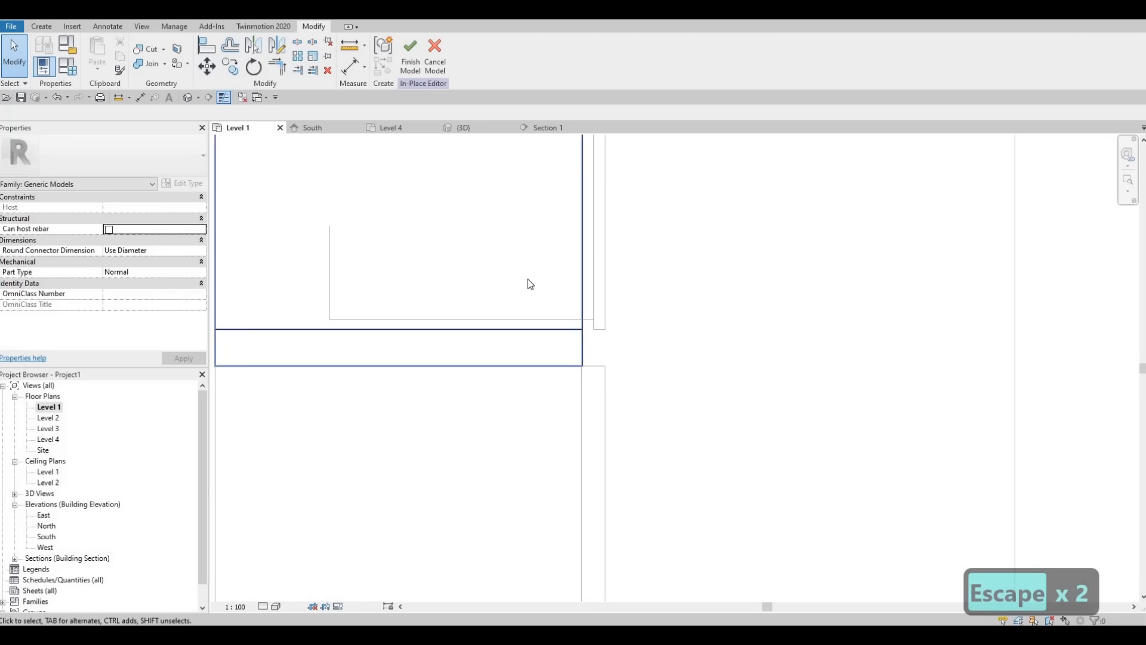
{"action": "middle_click_drag", "start_coordinate": [528, 278], "coordinate": [475, 328]}
{"action": "scroll", "coordinate": [476, 299], "scroll_direction": "down", "scroll_amount": 2}
{"action": "scroll", "coordinate": [476, 328], "scroll_direction": "down", "scroll_amount": 2}
{"action": "left_click", "coordinate": [404, 58]}
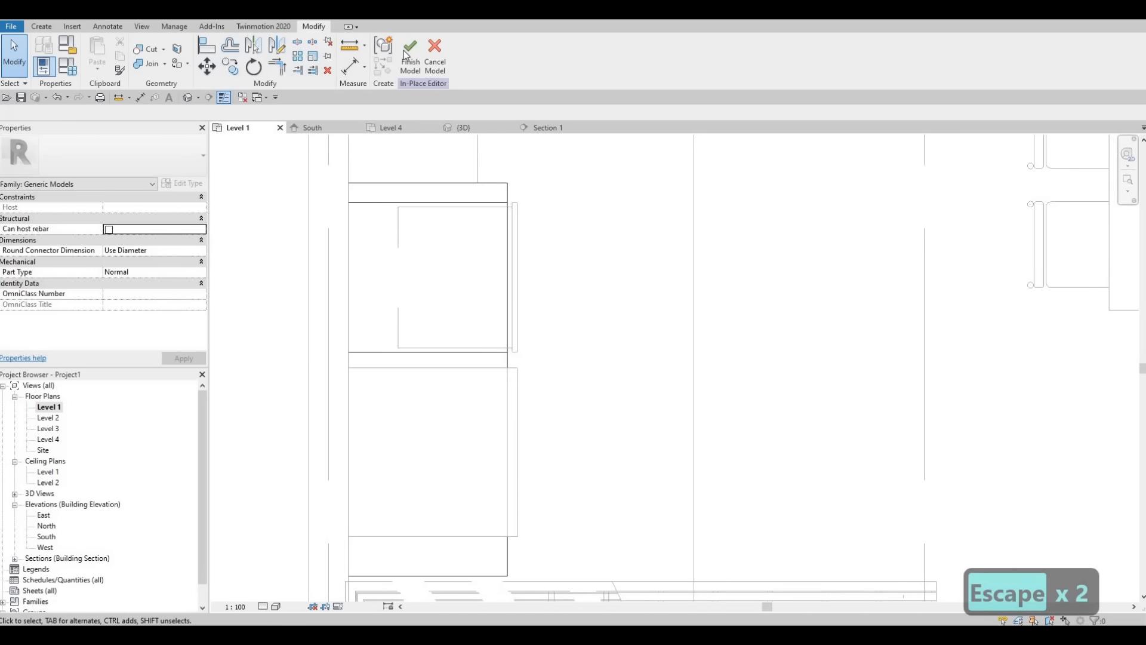
Step: Nudge the double oven five increments toward the wall so its front panel sits against the surround's face
{"action": "scroll", "coordinate": [564, 251], "scroll_direction": "up", "scroll_amount": 2}
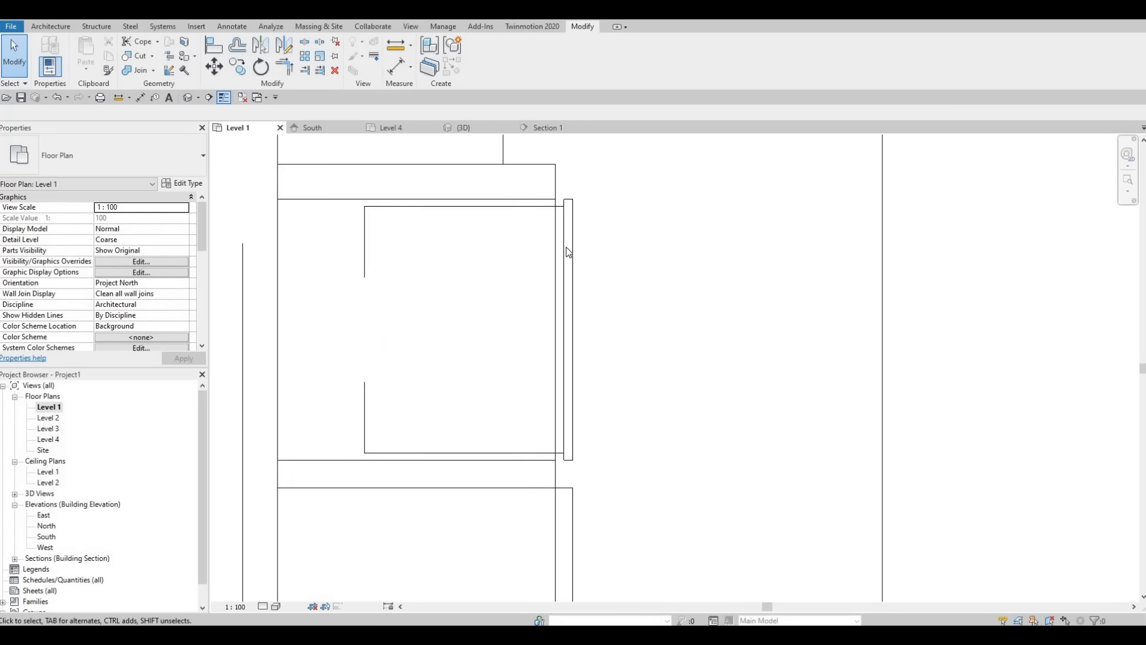
{"action": "left_click", "coordinate": [576, 262]}
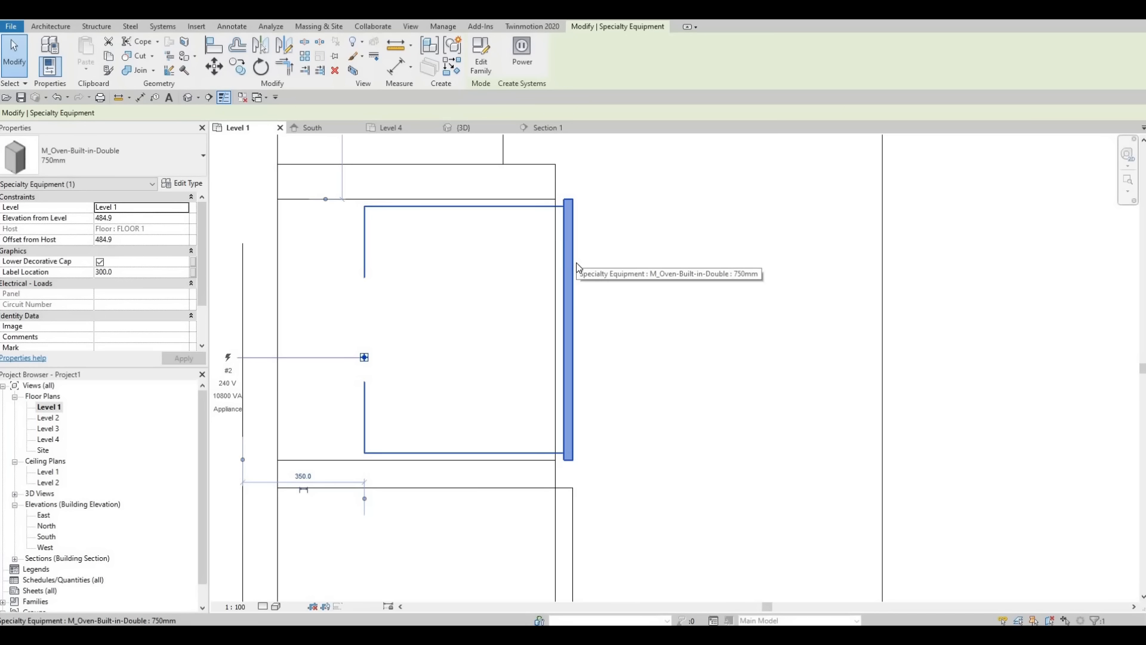
{"action": "key", "text": "Left"}
{"action": "key", "text": "Left"}
{"action": "key", "text": "Left"}
{"action": "key", "text": "Left"}
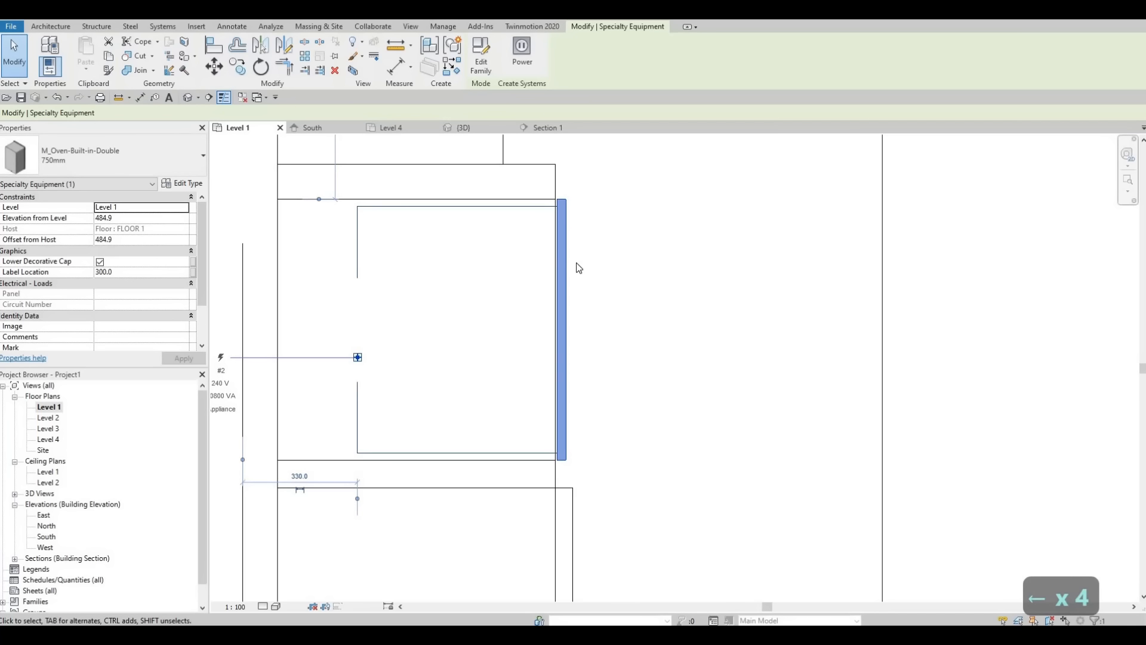
{"action": "key", "text": "Left"}
{"action": "key", "text": "Escape"}
{"action": "key", "text": "Escape"}
{"action": "key", "text": "Escape"}
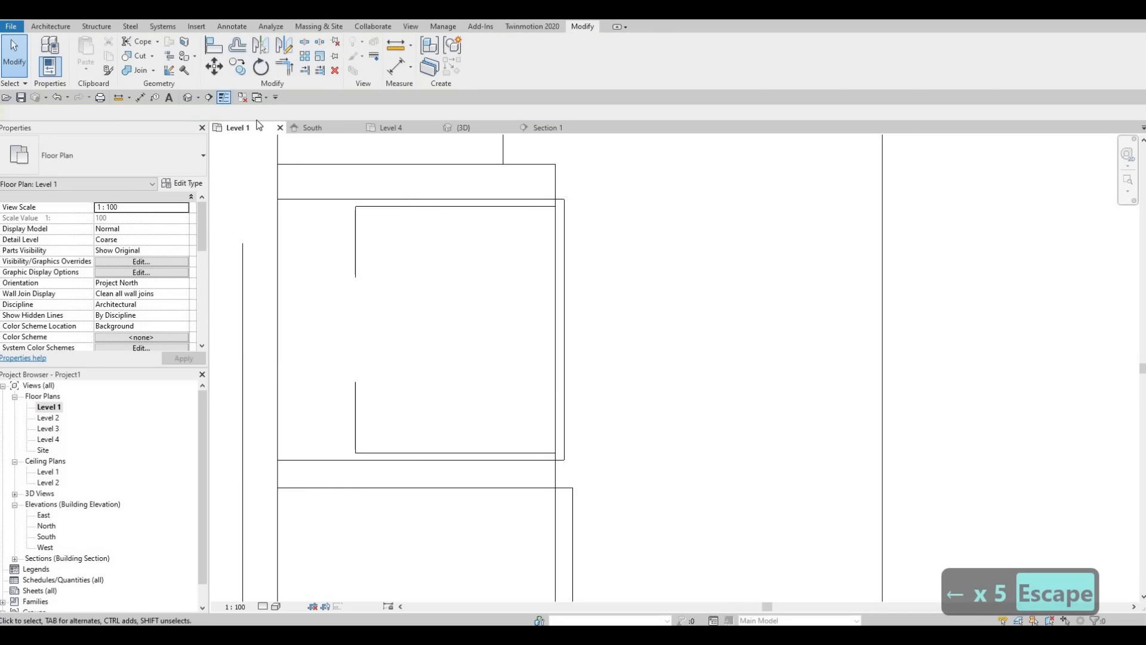
Step: Examine the plaster surround, the fit of the refrigerator and oven, and the adjoining counter in the 3D view
{"action": "left_click", "coordinate": [187, 98]}
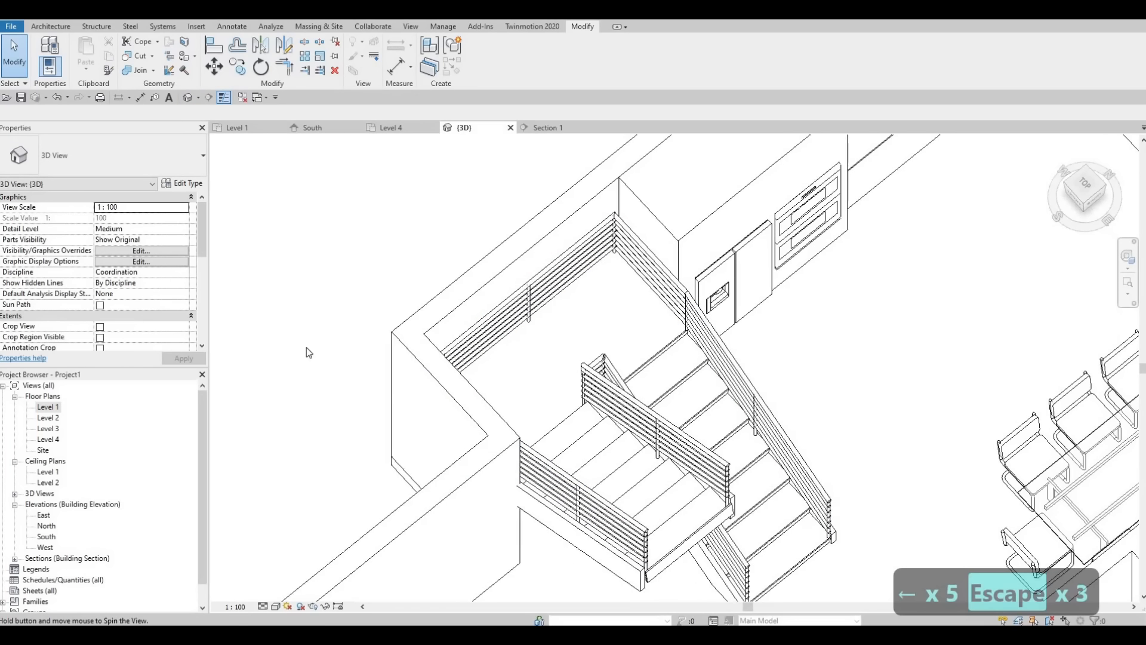
{"action": "scroll", "coordinate": [514, 277], "scroll_direction": "up", "scroll_amount": 5}
{"action": "middle_click_drag", "start_coordinate": [514, 276], "coordinate": [332, 263]}
{"action": "middle_click_drag", "start_coordinate": [472, 412], "coordinate": [334, 234]}
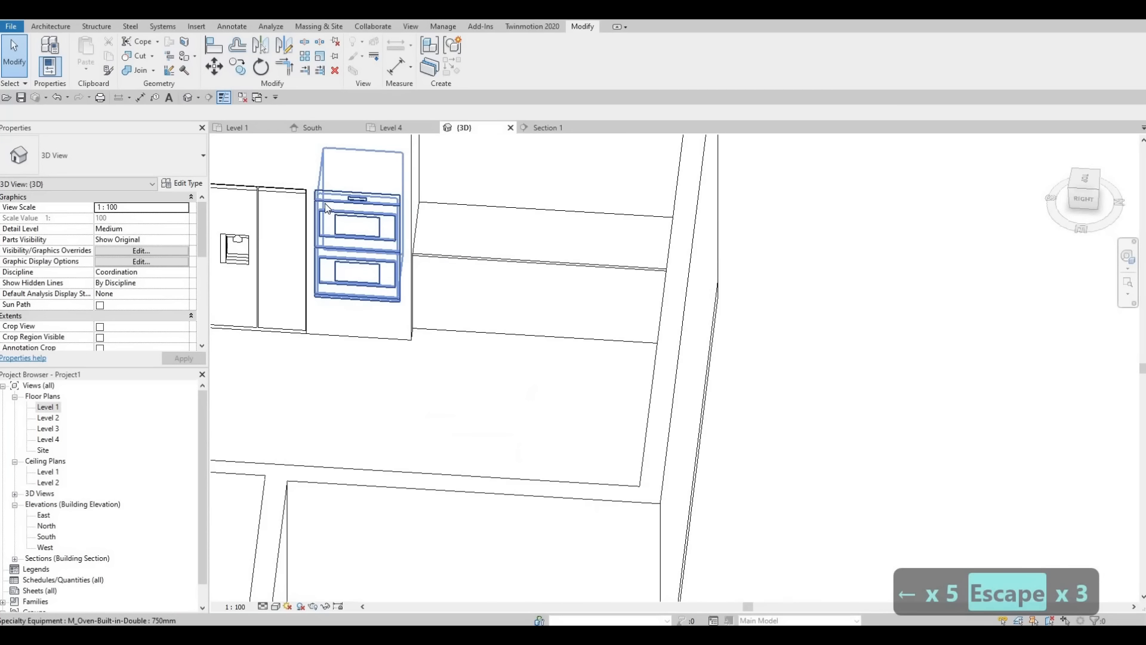
{"action": "scroll", "coordinate": [334, 234], "scroll_direction": "up", "scroll_amount": 2}
{"action": "middle_click_drag", "start_coordinate": [505, 167], "coordinate": [500, 128], "text": "shift"}
{"action": "middle_click_drag", "start_coordinate": [469, 518], "coordinate": [491, 213]}
{"action": "scroll", "coordinate": [492, 212], "scroll_direction": "down", "scroll_amount": 3}
{"action": "scroll", "coordinate": [491, 212], "scroll_direction": "up", "scroll_amount": 1}
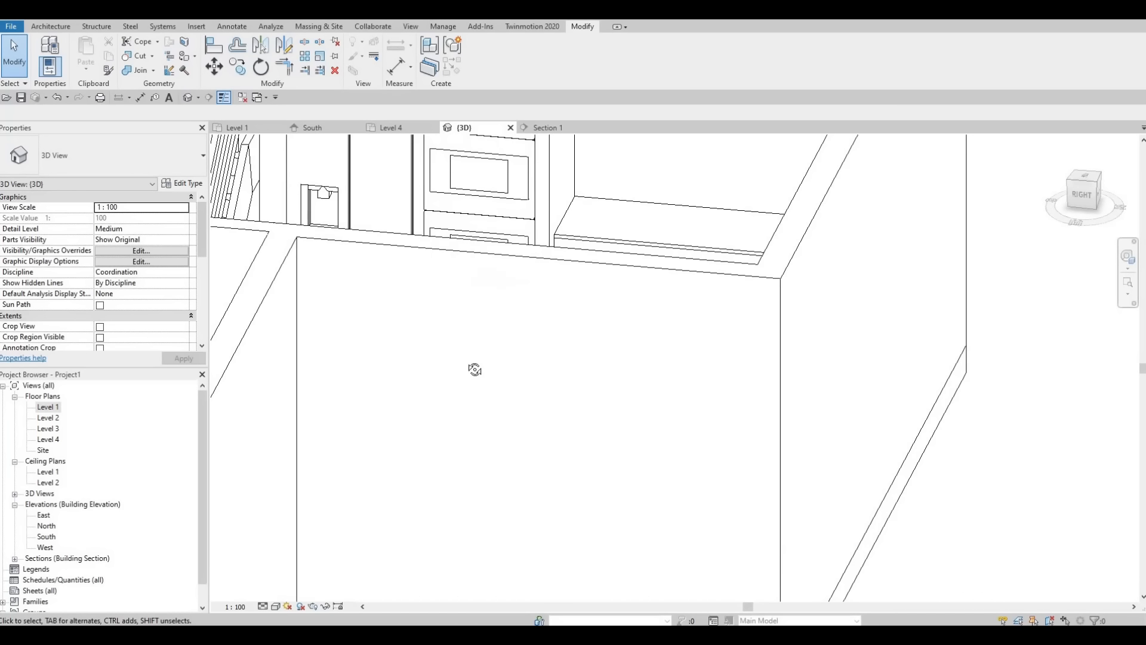
{"action": "middle_click_drag", "start_coordinate": [475, 368], "coordinate": [471, 335], "text": "shift"}
{"action": "middle_click_drag", "start_coordinate": [603, 316], "coordinate": [642, 406], "text": "shift"}
{"action": "scroll", "coordinate": [513, 209], "scroll_direction": "up", "scroll_amount": 3}
{"action": "middle_click_drag", "start_coordinate": [508, 179], "coordinate": [642, 396]}
{"action": "scroll", "coordinate": [638, 394], "scroll_direction": "up", "scroll_amount": 1}
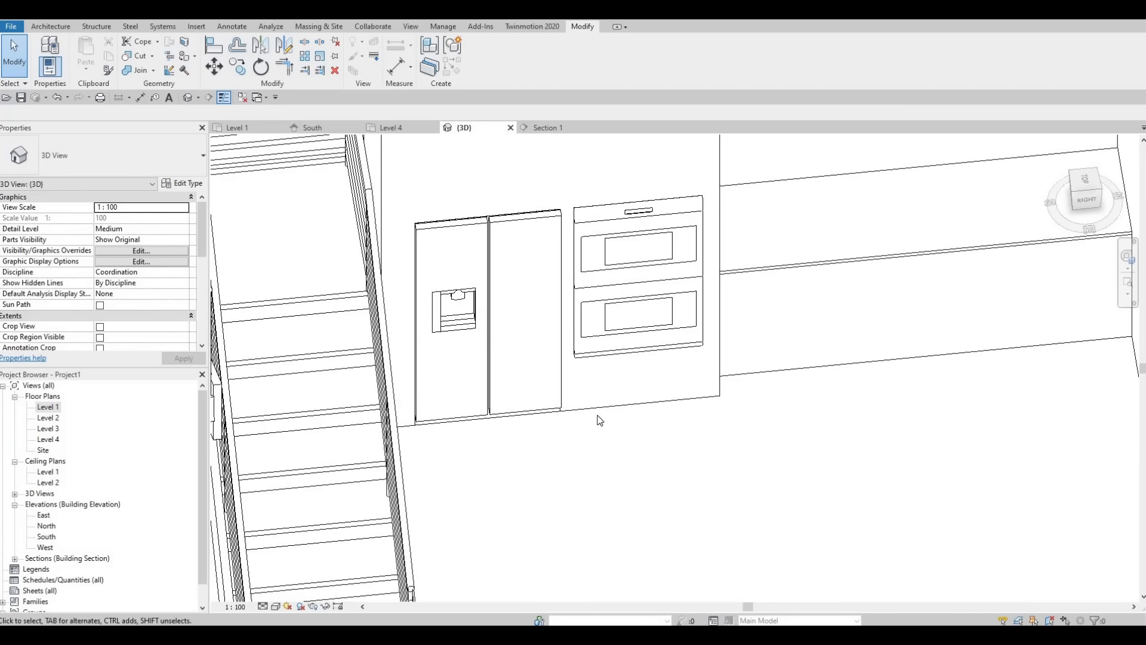
{"action": "scroll", "coordinate": [620, 393], "scroll_direction": "up", "scroll_amount": 1}
{"action": "middle_click_drag", "start_coordinate": [740, 388], "coordinate": [695, 457]}
{"action": "middle_click_drag", "start_coordinate": [696, 448], "coordinate": [582, 447]}
{"action": "scroll", "coordinate": [578, 462], "scroll_direction": "down", "scroll_amount": 1}
{"action": "scroll", "coordinate": [626, 445], "scroll_direction": "down", "scroll_amount": 2}
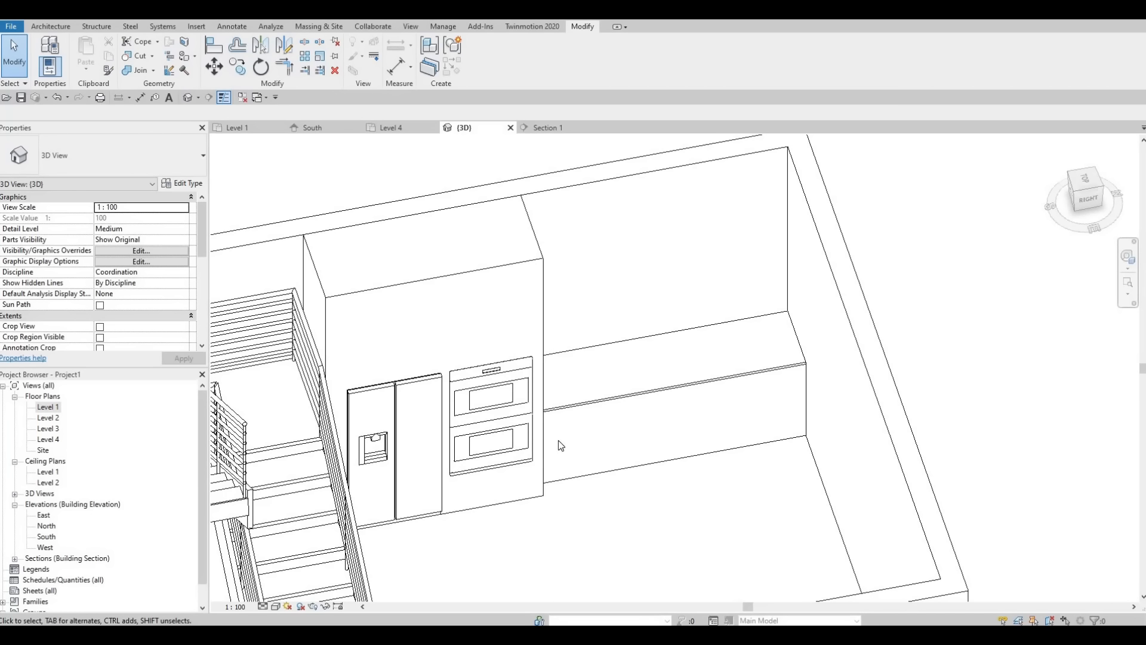
{"action": "middle_click_drag", "start_coordinate": [611, 502], "coordinate": [719, 441]}
{"action": "scroll", "coordinate": [620, 472], "scroll_direction": "down", "scroll_amount": 1}
{"action": "middle_click_drag", "start_coordinate": [718, 432], "coordinate": [456, 353]}
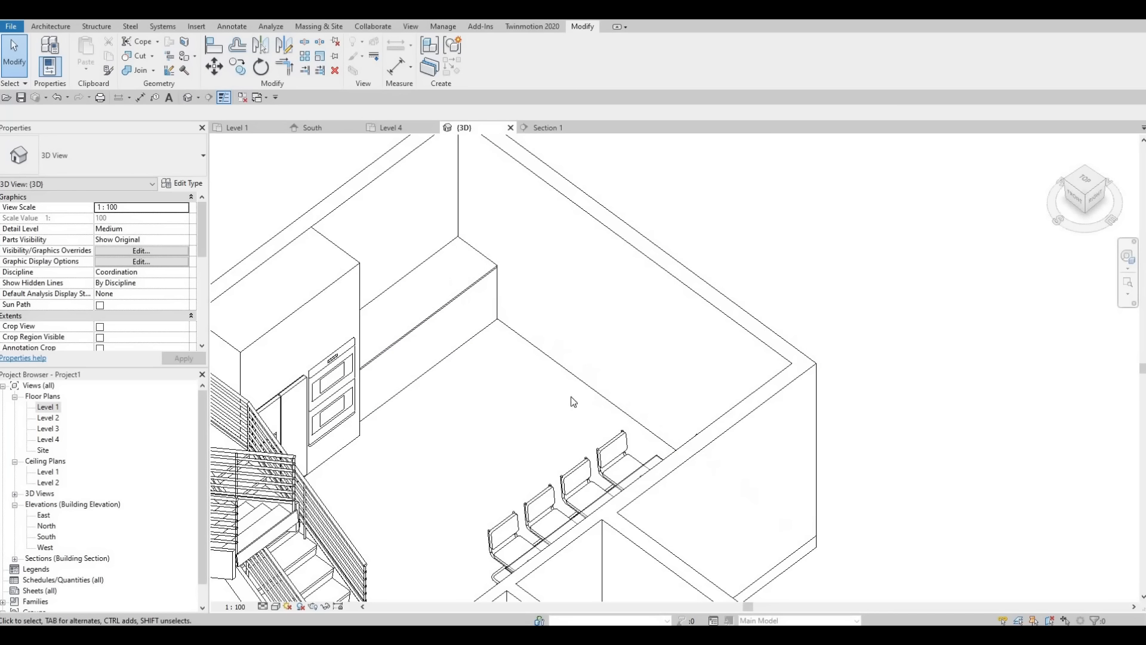
{"action": "middle_click_drag", "start_coordinate": [561, 371], "coordinate": [491, 401]}
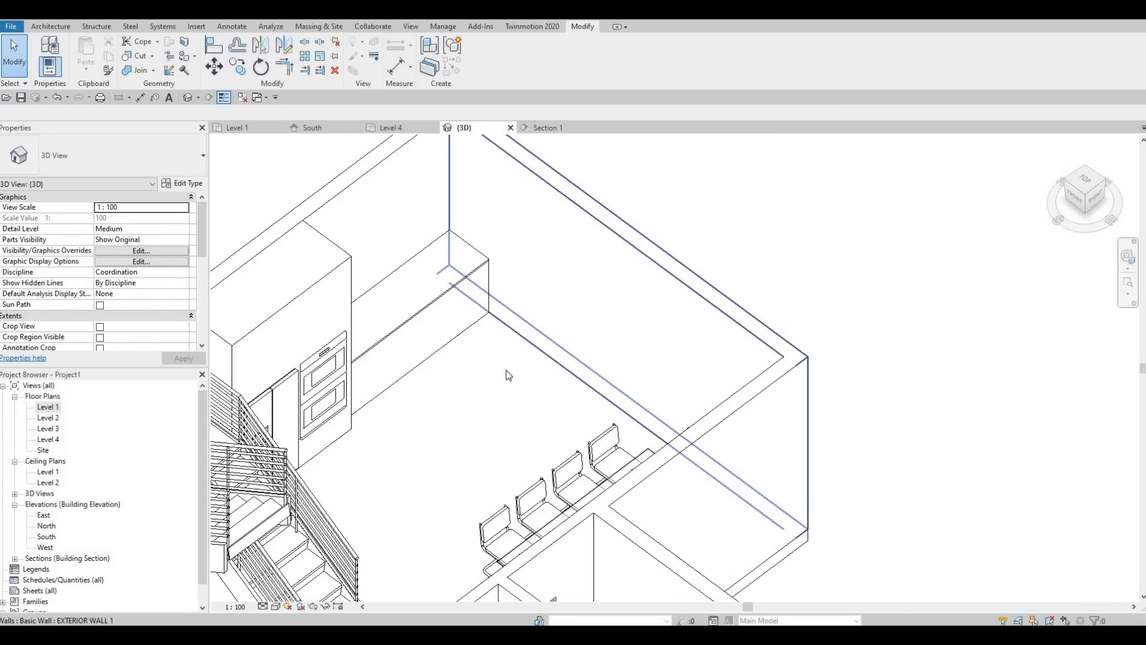
{"action": "middle_click_drag", "start_coordinate": [464, 395], "coordinate": [597, 477], "text": "shift"}
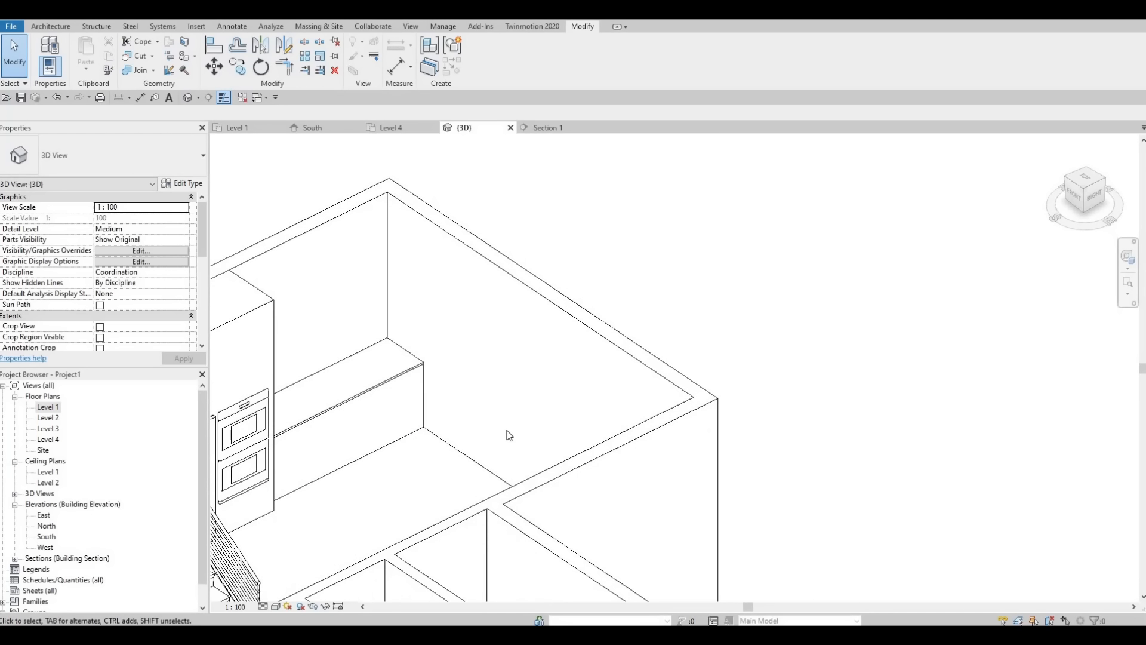
Step: Return from the 3D view to the Level 1 floor plan, showing the whole kitchen counter and dining area
{"action": "middle_click_drag", "start_coordinate": [507, 435], "coordinate": [658, 461]}
{"action": "scroll", "coordinate": [484, 429], "scroll_direction": "up", "scroll_amount": 2}
{"action": "middle_click_drag", "start_coordinate": [493, 418], "coordinate": [518, 450]}
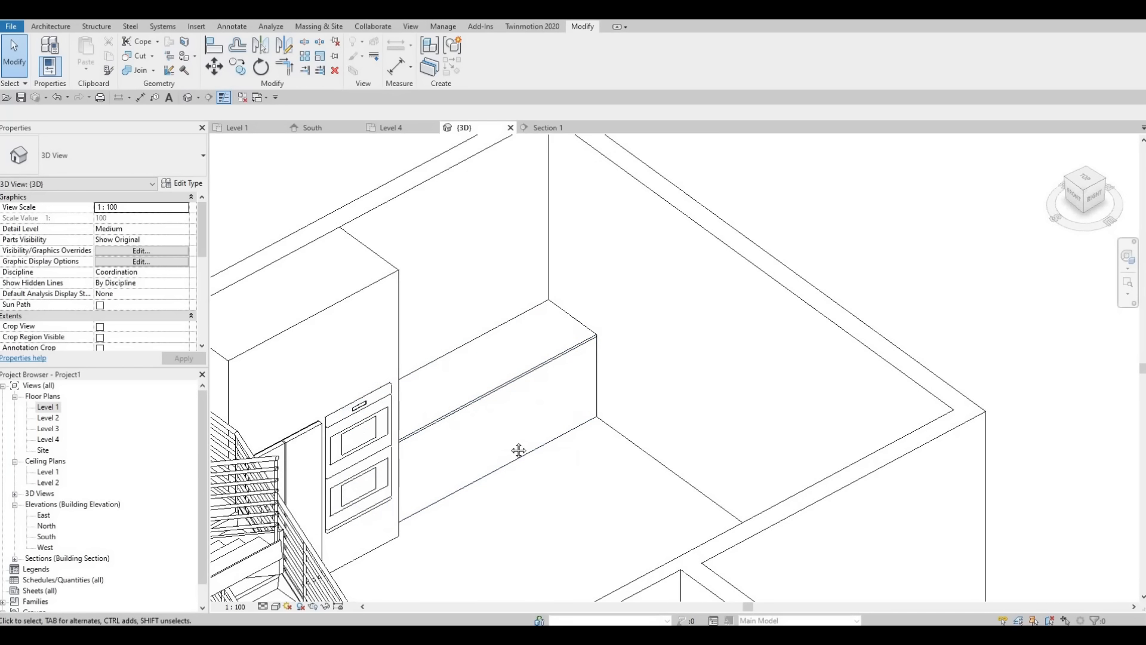
{"action": "middle_click_drag", "start_coordinate": [507, 409], "coordinate": [557, 392]}
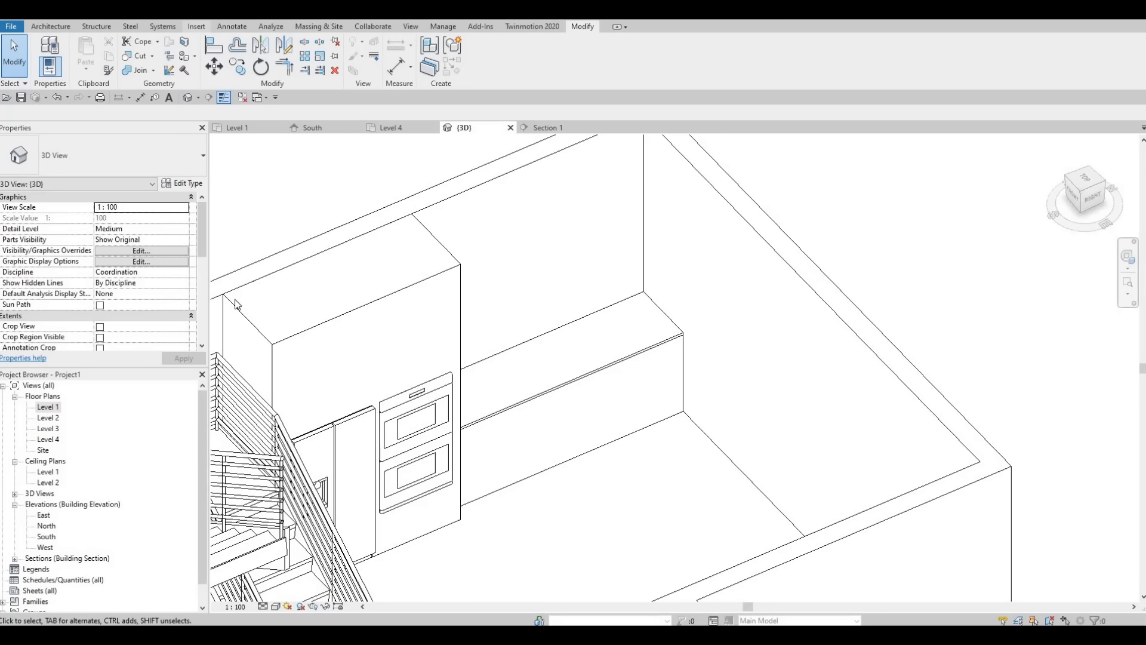
{"action": "double_click", "coordinate": [50, 408]}
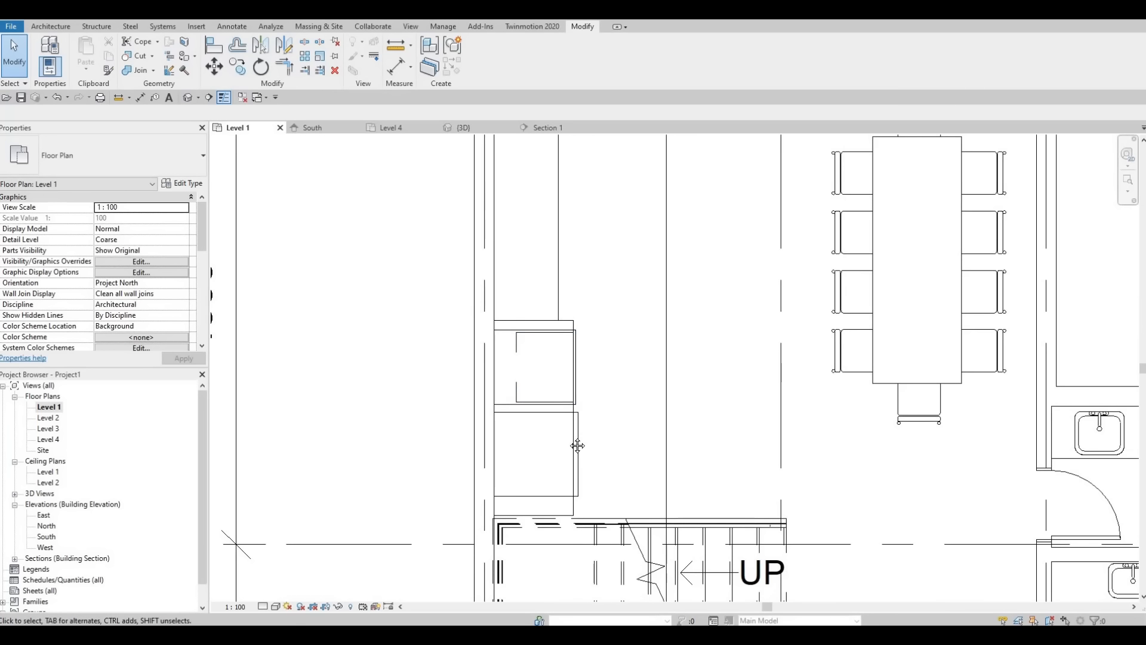
{"action": "scroll", "coordinate": [577, 445], "scroll_direction": "down", "scroll_amount": 2}
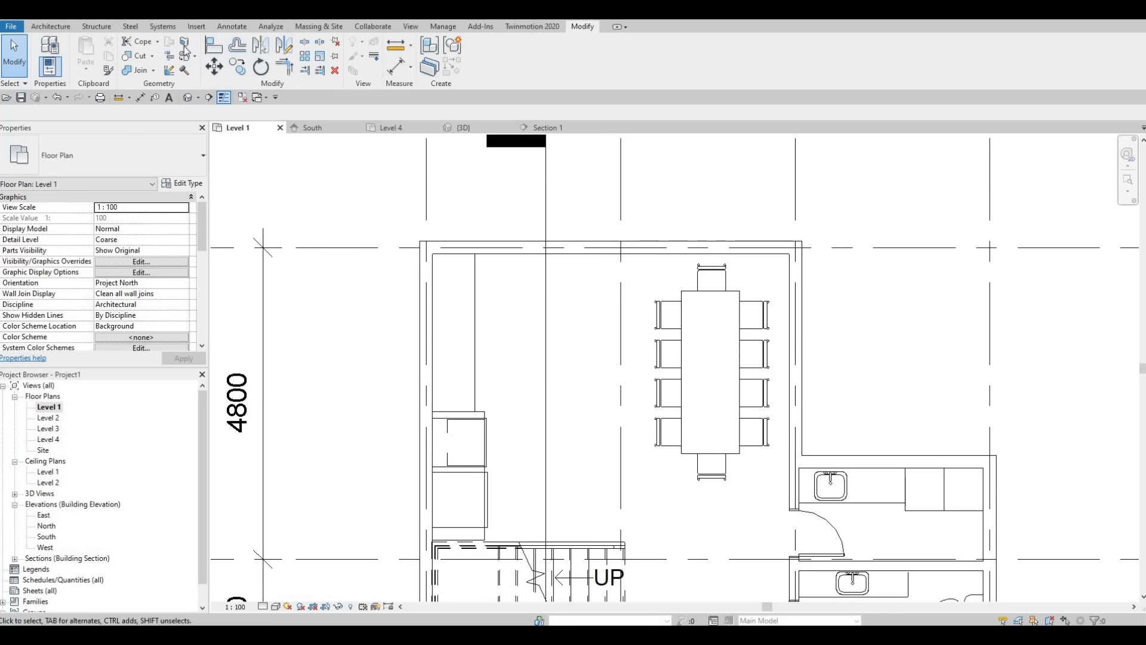
{"action": "left_click", "coordinate": [196, 26]}
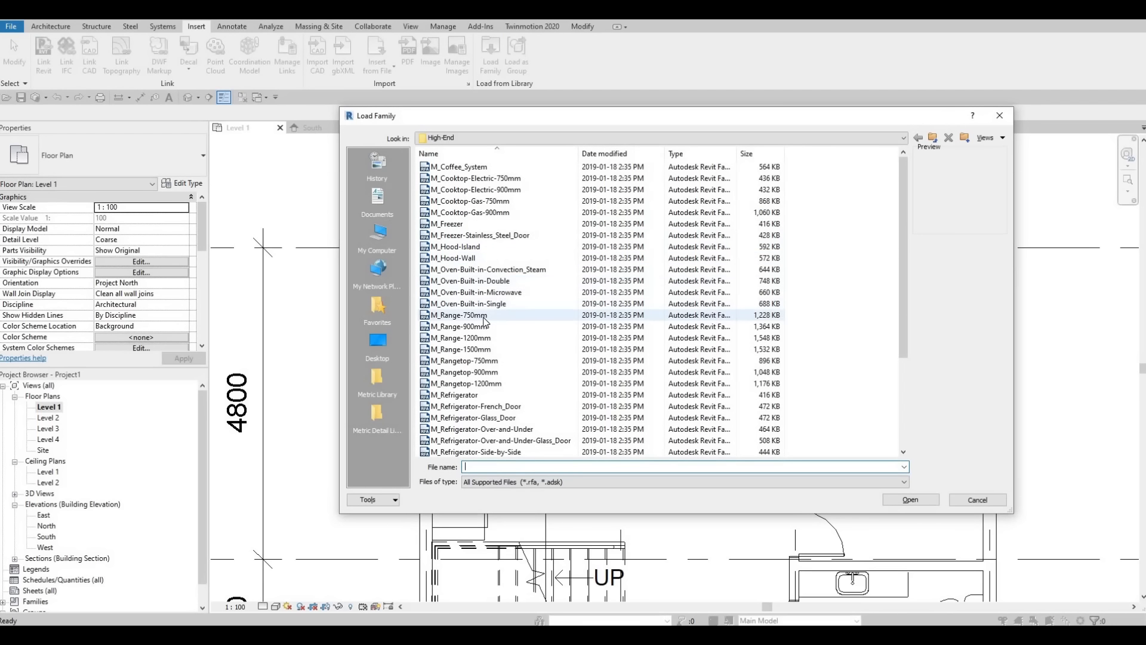
{"action": "scroll", "coordinate": [485, 321], "scroll_direction": "down", "scroll_amount": 4}
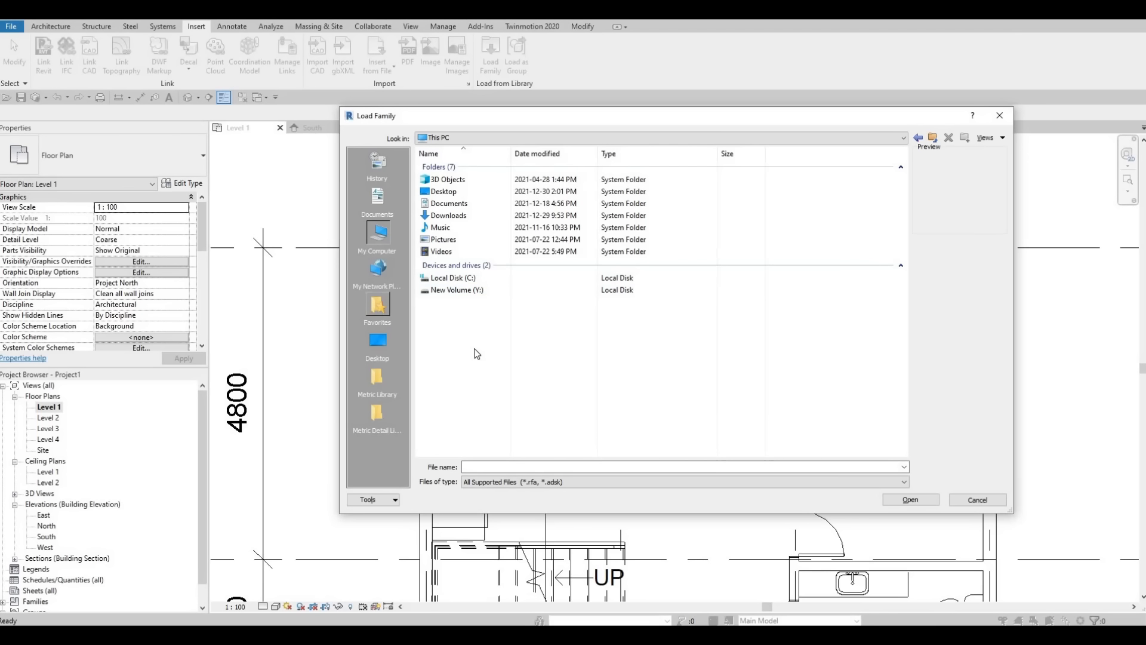
{"action": "key", "text": "ctrl+z"}
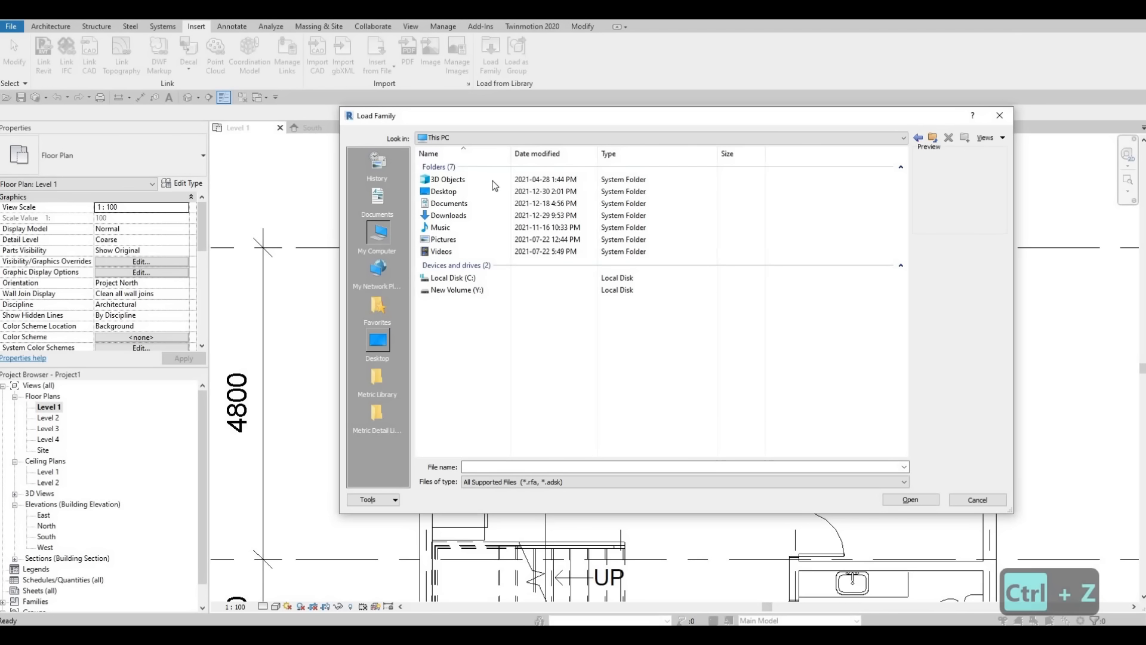
{"action": "key", "text": "Escape"}
Step: Start loading a family and go to the root of the Canada metric library
{"action": "left_click", "coordinate": [489, 55]}
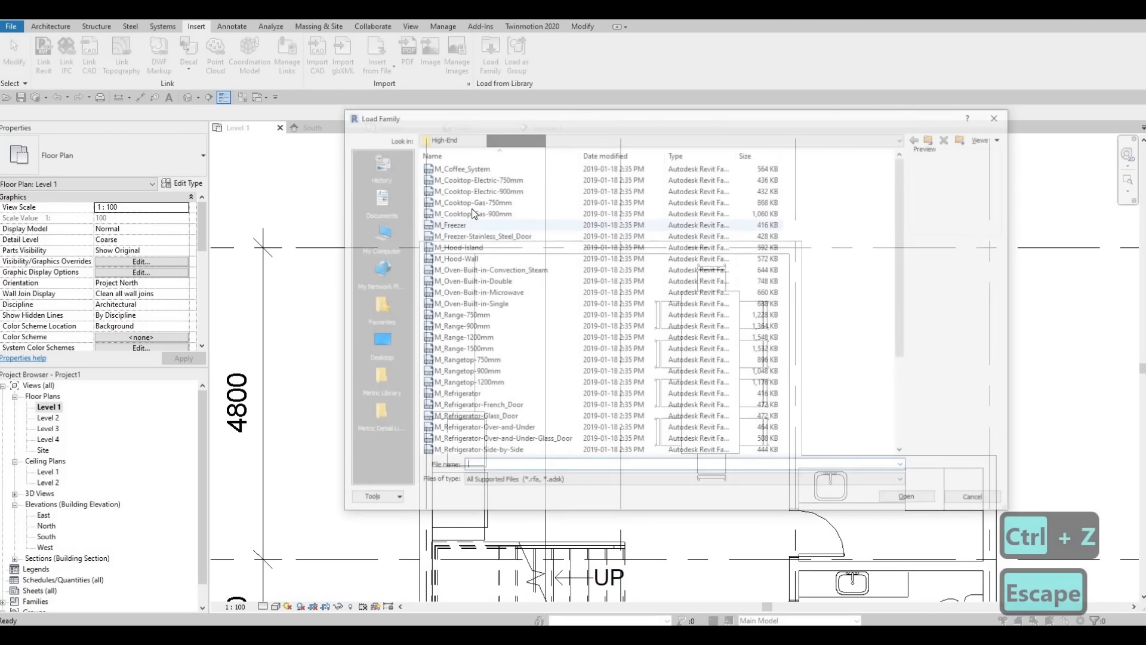
{"action": "left_click", "coordinate": [537, 138]}
{"action": "scroll", "coordinate": [519, 221], "scroll_direction": "up", "scroll_amount": 2}
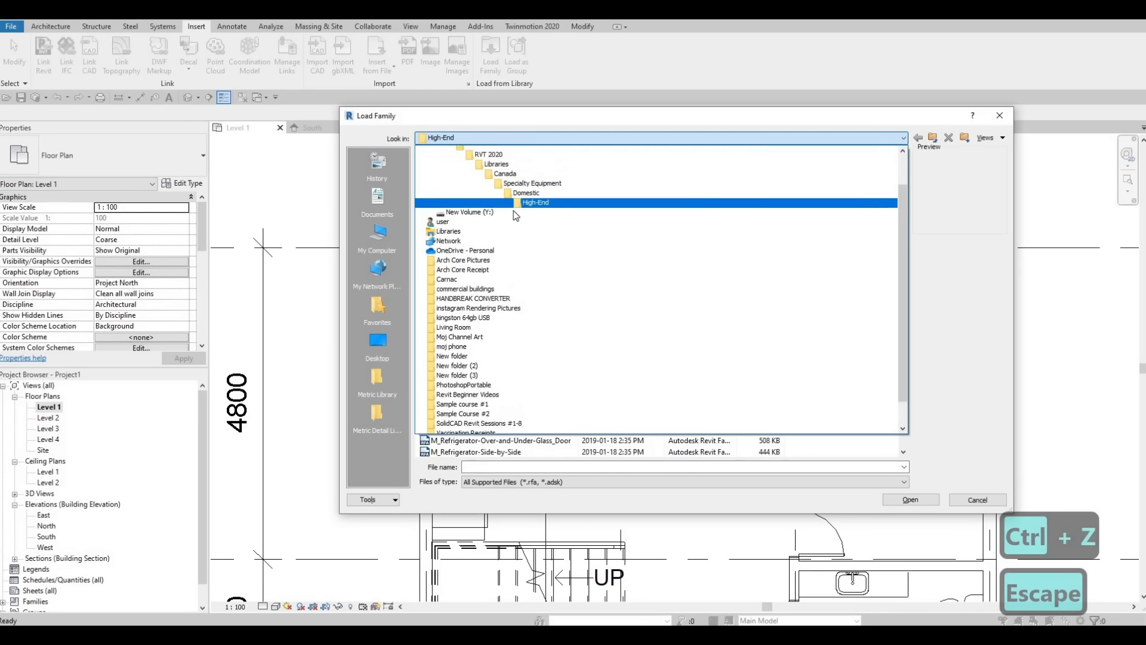
{"action": "left_click", "coordinate": [506, 207]}
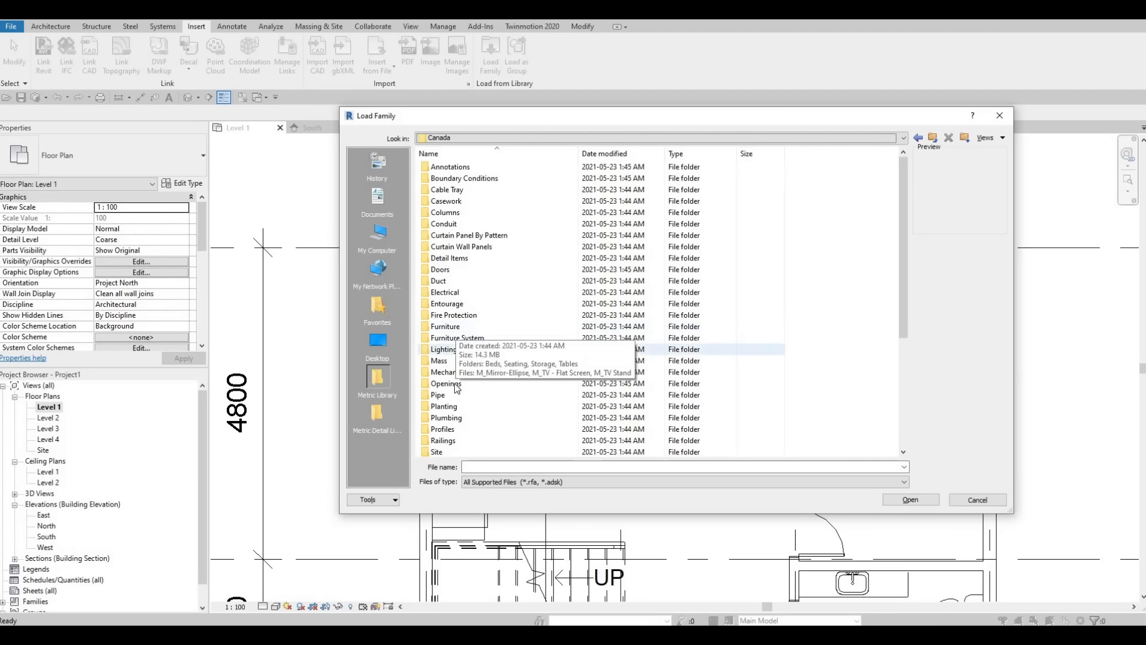
{"action": "scroll", "coordinate": [456, 397], "scroll_direction": "down", "scroll_amount": 1}
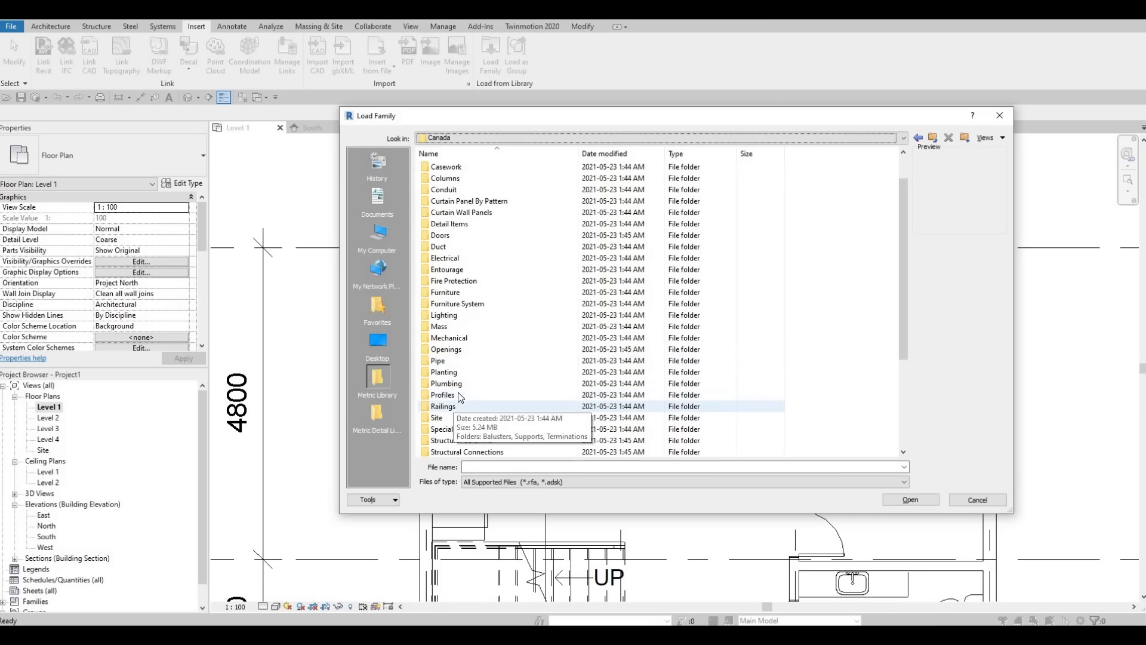
{"action": "double_click", "coordinate": [458, 394]}
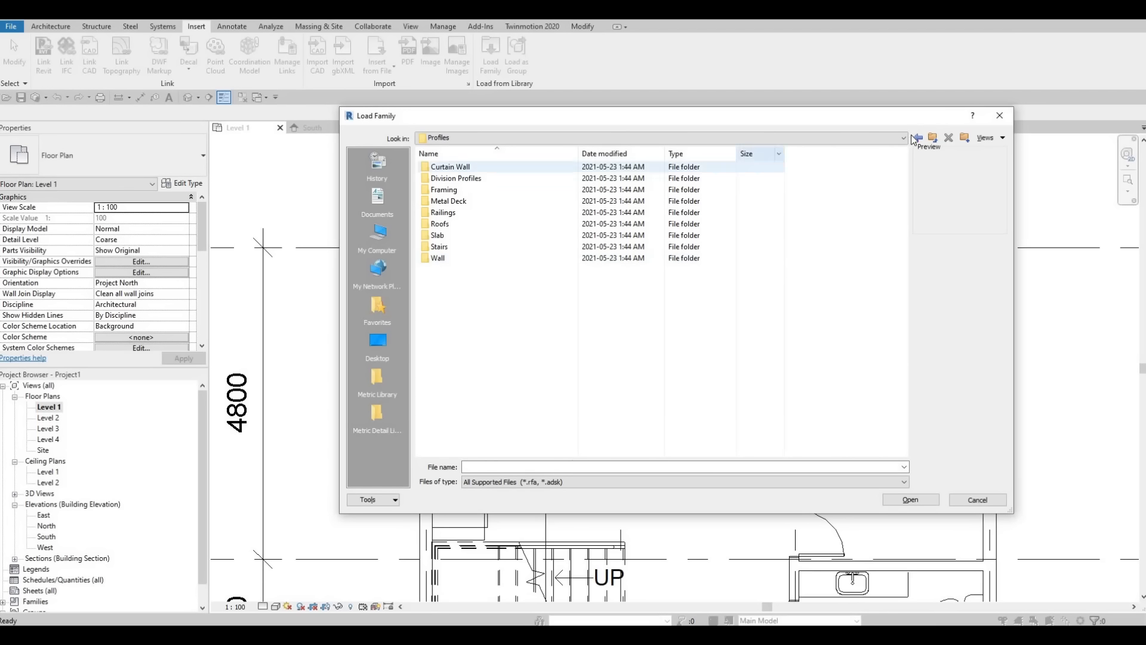
{"action": "key", "text": "BackSpace"}
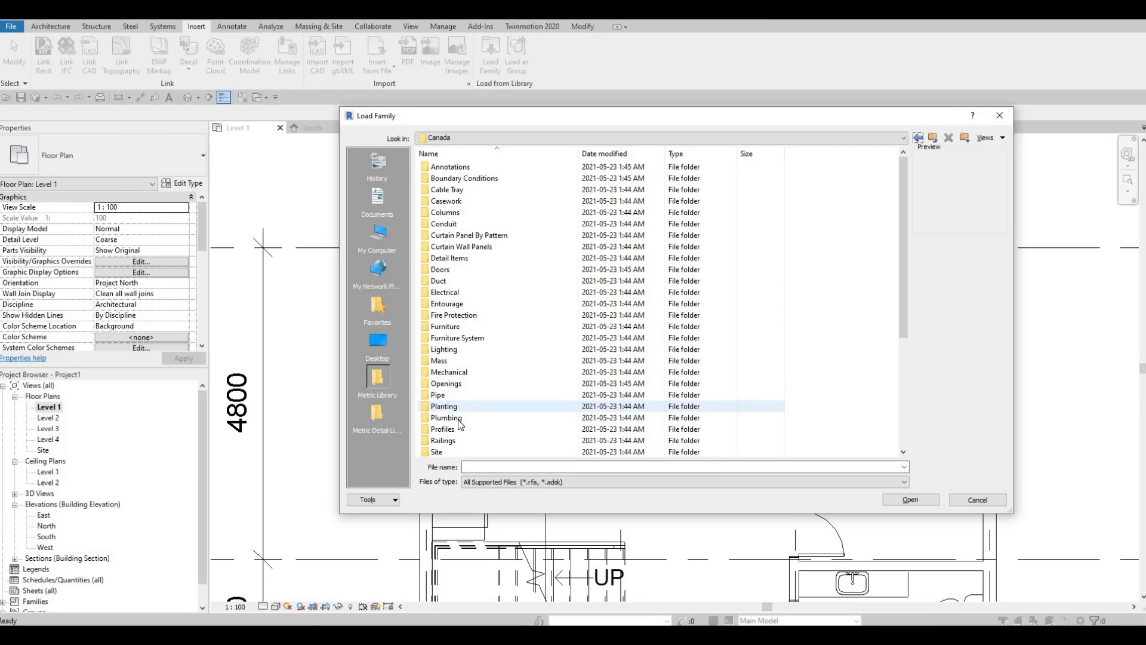
Step: Browse to the Sinks folder within the library's Plumbing, Architectural, Fixtures folders
{"action": "double_click", "coordinate": [457, 419]}
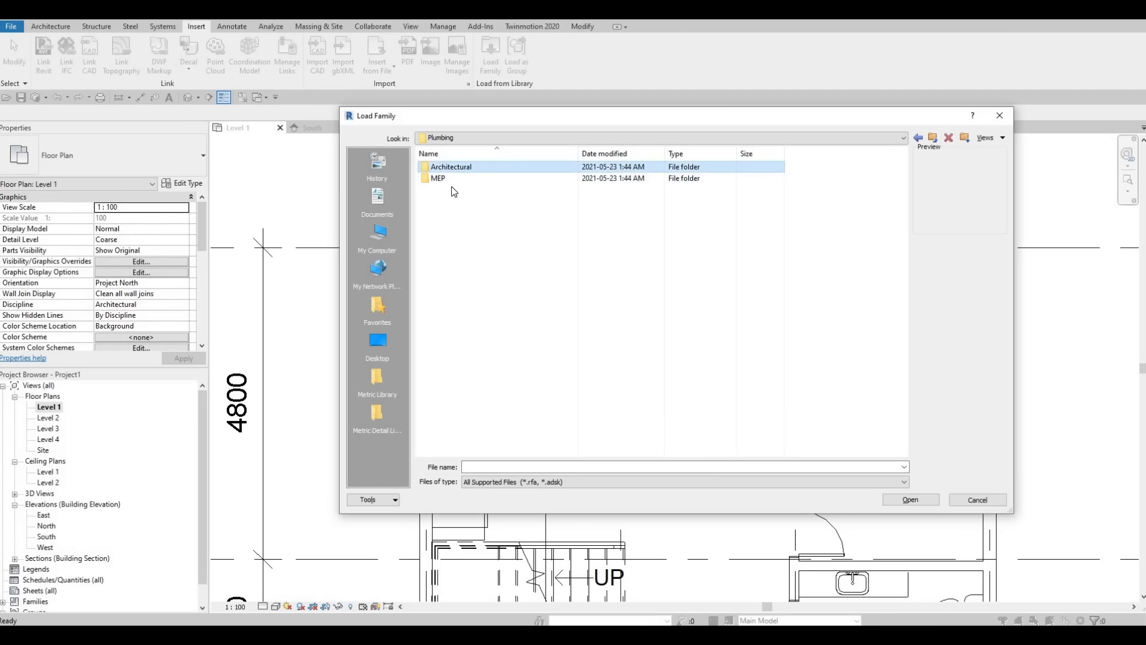
{"action": "double_click", "coordinate": [455, 167]}
{"action": "double_click", "coordinate": [447, 179]}
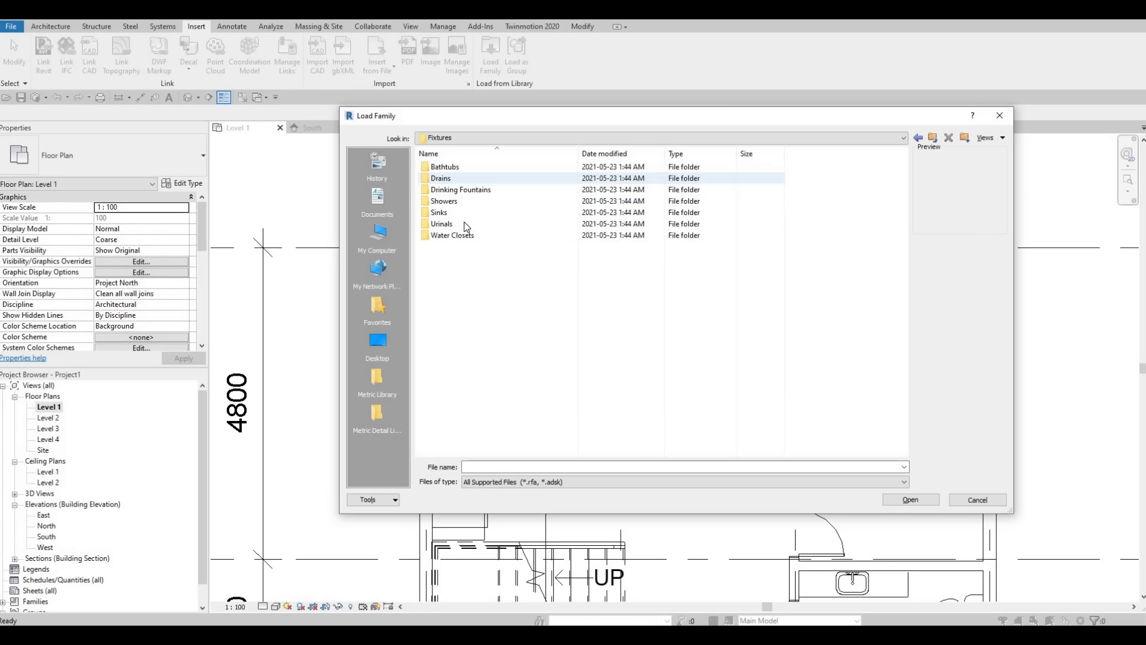
{"action": "double_click", "coordinate": [452, 212]}
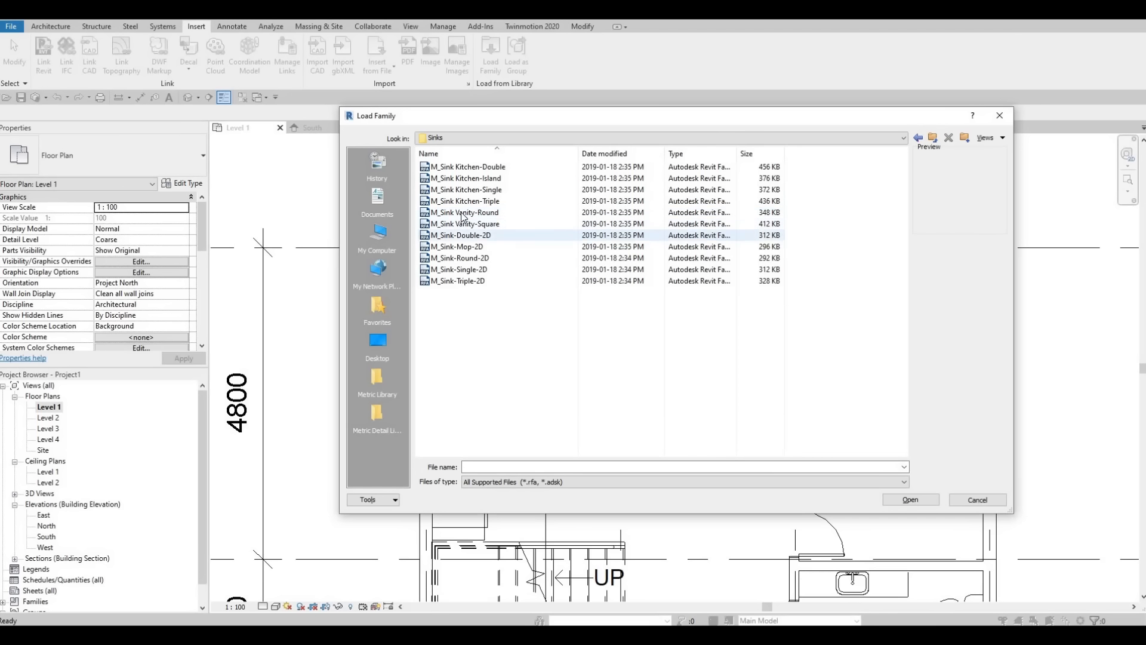
Step: Compare the previews of the kitchen and vanity sink families and load M_Sink Kitchen-Single
{"action": "left_click", "coordinate": [463, 211]}
{"action": "left_click", "coordinate": [461, 201]}
{"action": "left_click", "coordinate": [461, 190]}
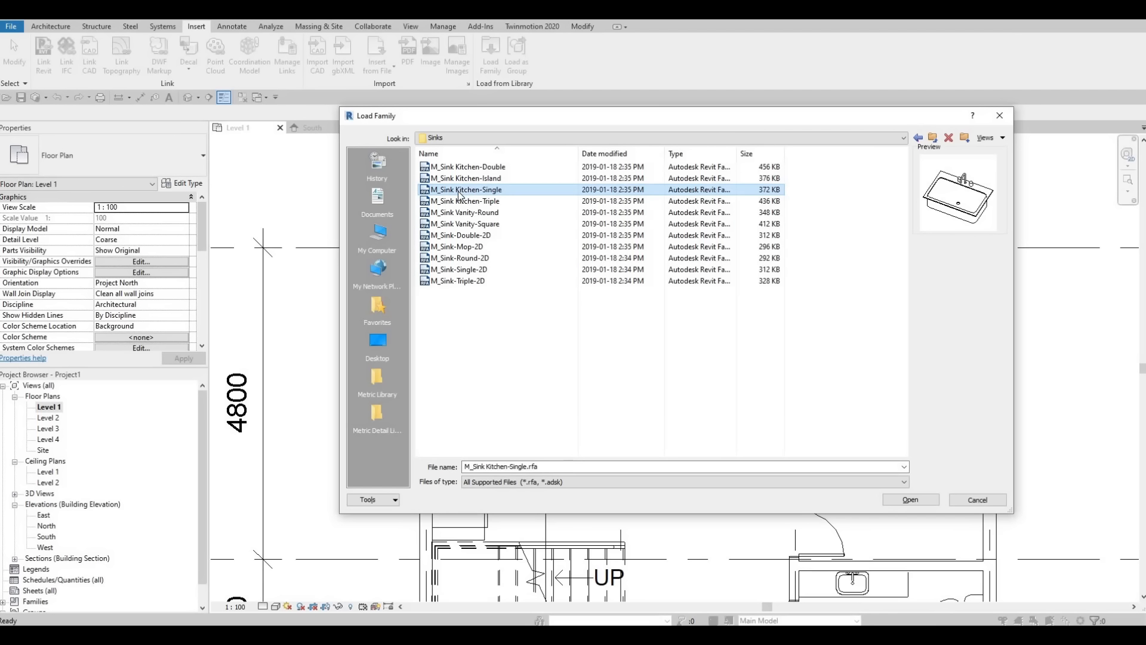
{"action": "left_click", "coordinate": [458, 181]}
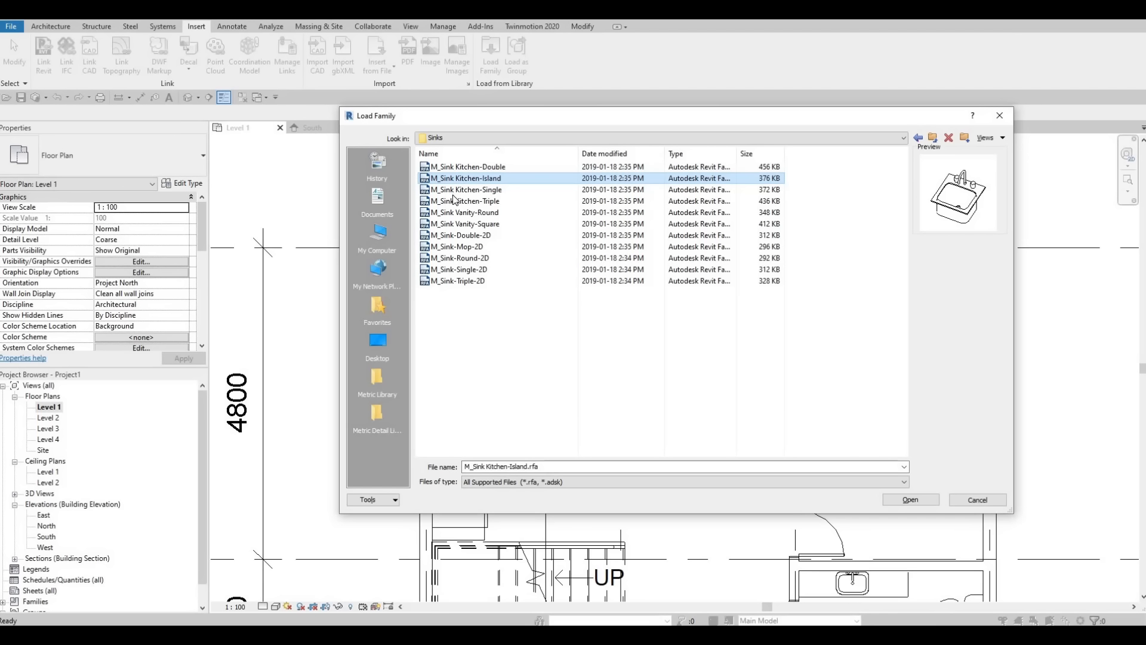
{"action": "left_click", "coordinate": [459, 189]}
{"action": "left_click", "coordinate": [454, 203]}
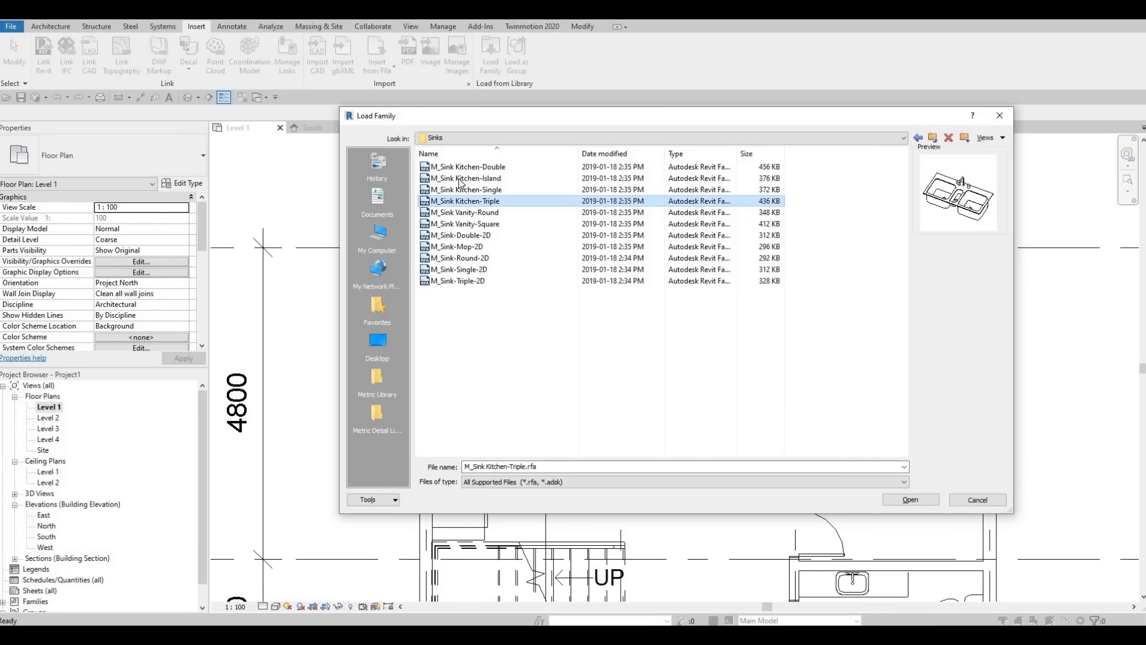
{"action": "left_click", "coordinate": [459, 191]}
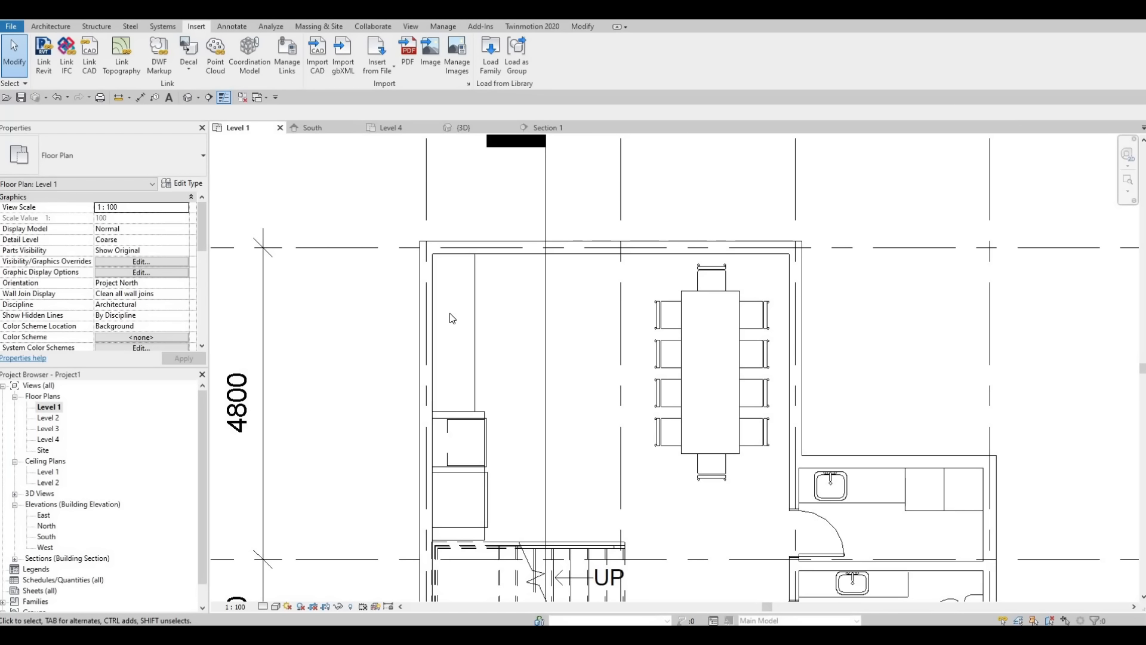
Step: Place a 760 x 535mm M_Sink Kitchen-Single on the kitchen counter, 1000 mm from the grid line along the end wall
{"action": "key", "text": "c"}
{"action": "key", "text": "m"}
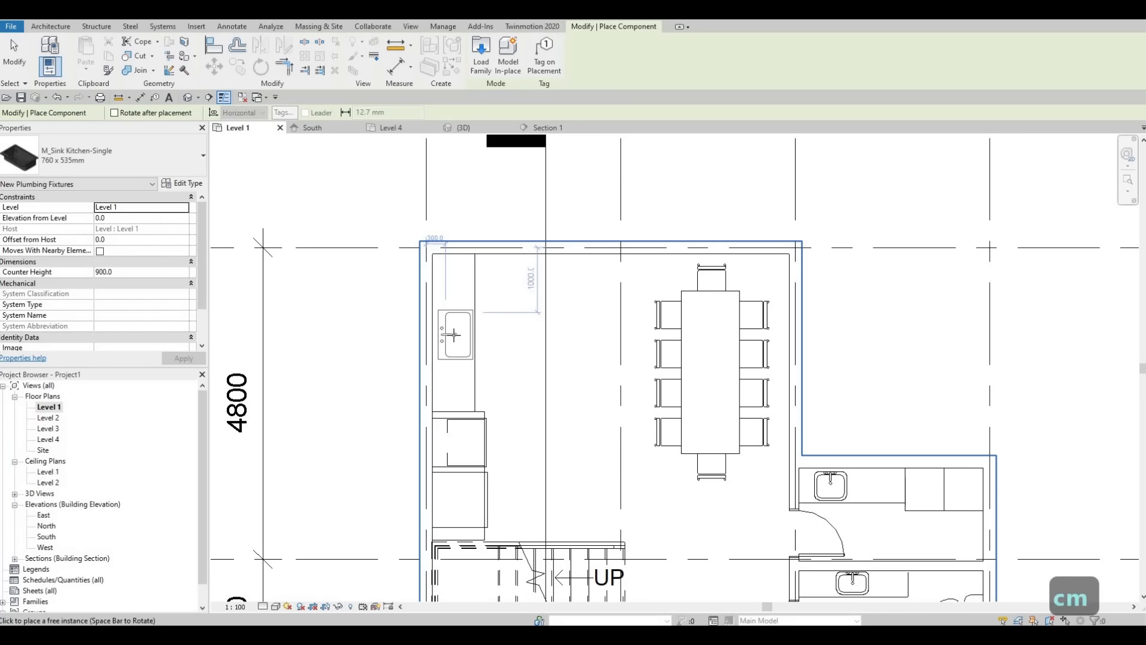
{"action": "left_click", "coordinate": [453, 335]}
{"action": "key", "text": "Escape"}
{"action": "key", "text": "Escape"}
{"action": "key", "text": "Escape"}
{"action": "scroll", "coordinate": [472, 338], "scroll_direction": "up", "scroll_amount": 1}
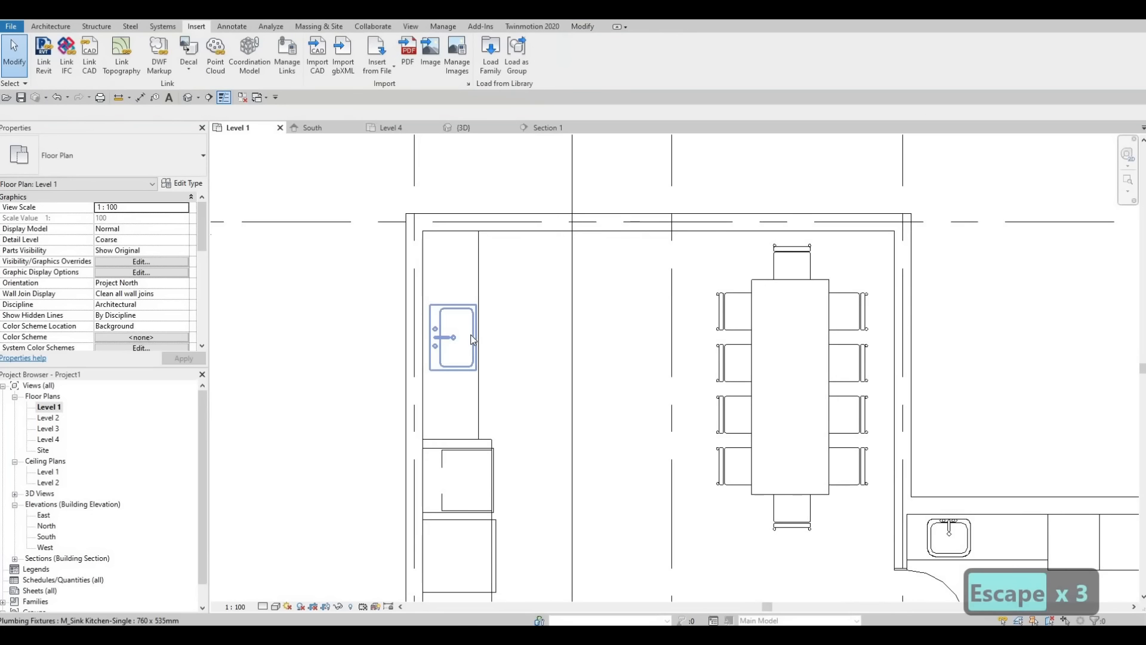
Step: Set the kitchen sink's elevation from Level 1 to 925
{"action": "left_click", "coordinate": [470, 336]}
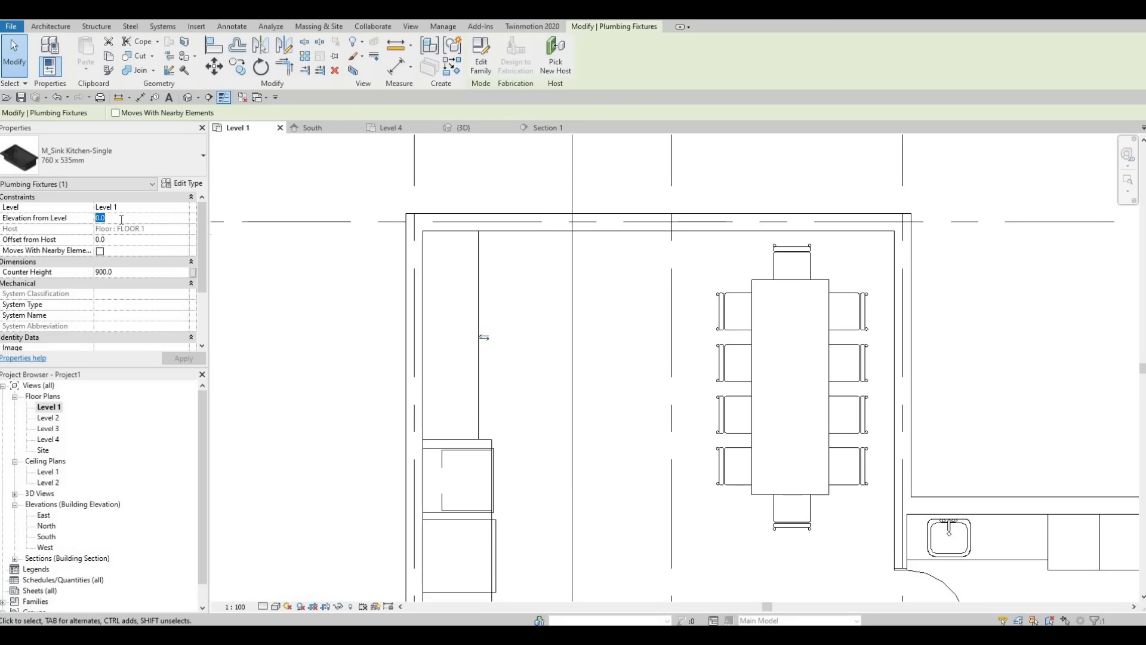
{"action": "left_click", "coordinate": [120, 219]}
{"action": "type", "text": "900"}
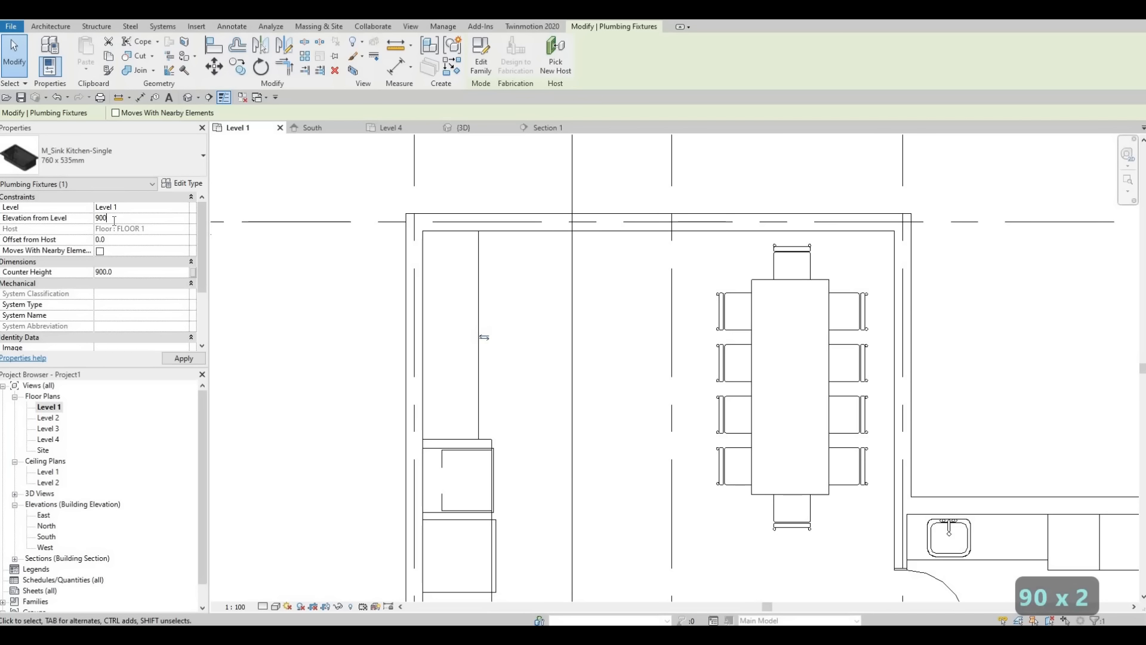
{"action": "key", "text": "BackSpace"}
{"action": "key", "text": "BackSpace"}
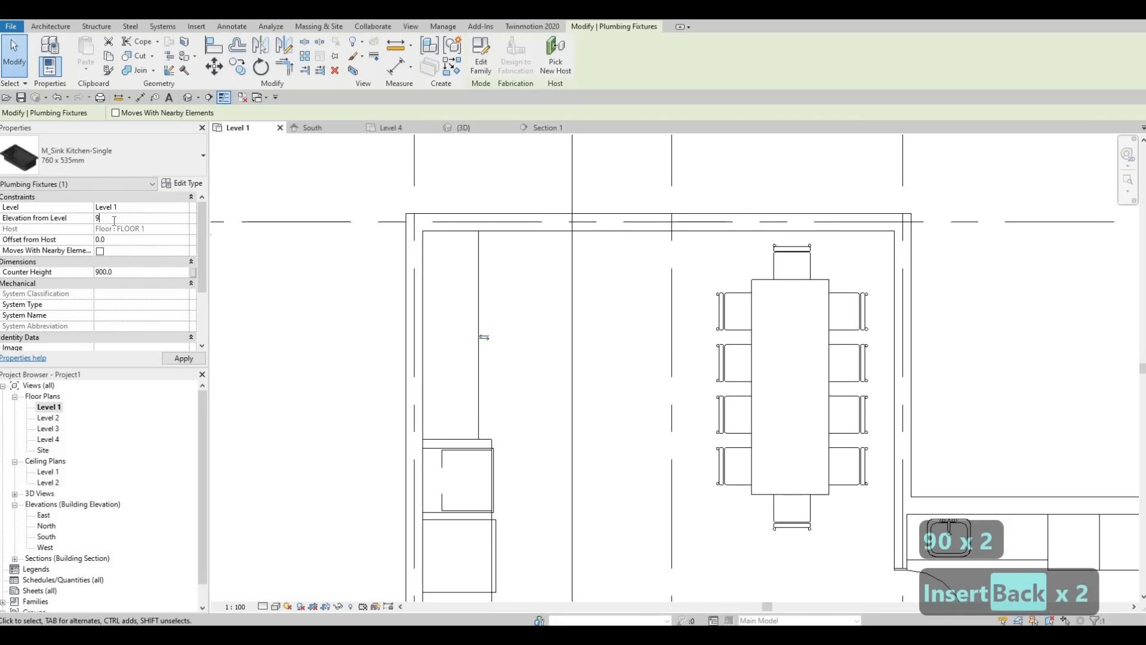
{"action": "type", "text": "25"}
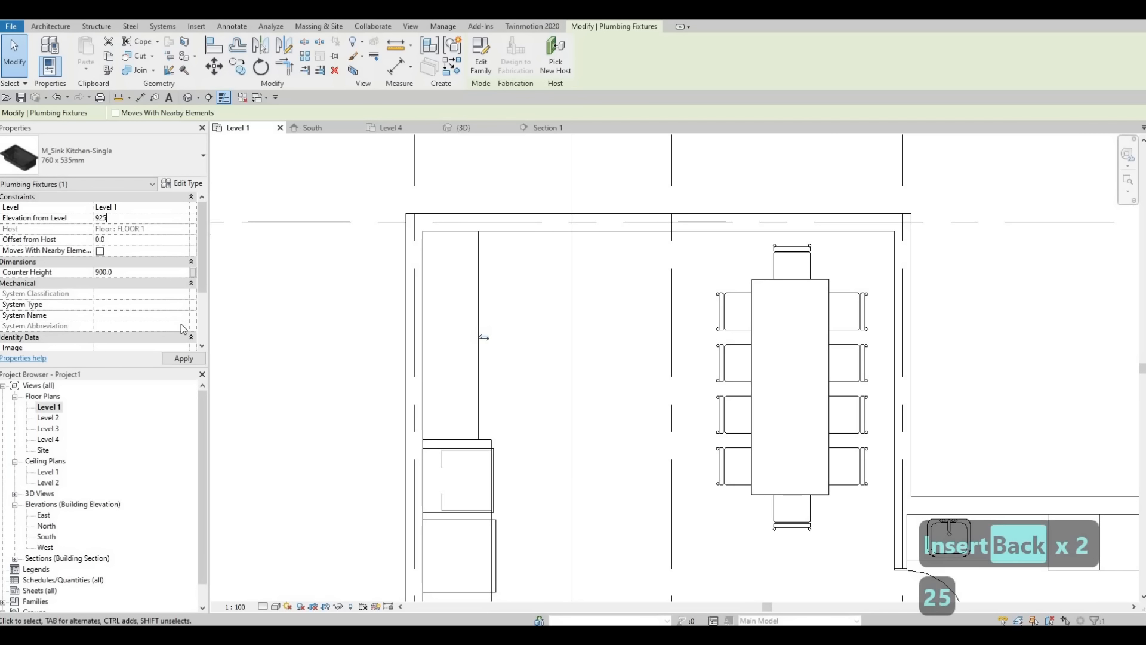
{"action": "left_click", "coordinate": [194, 361]}
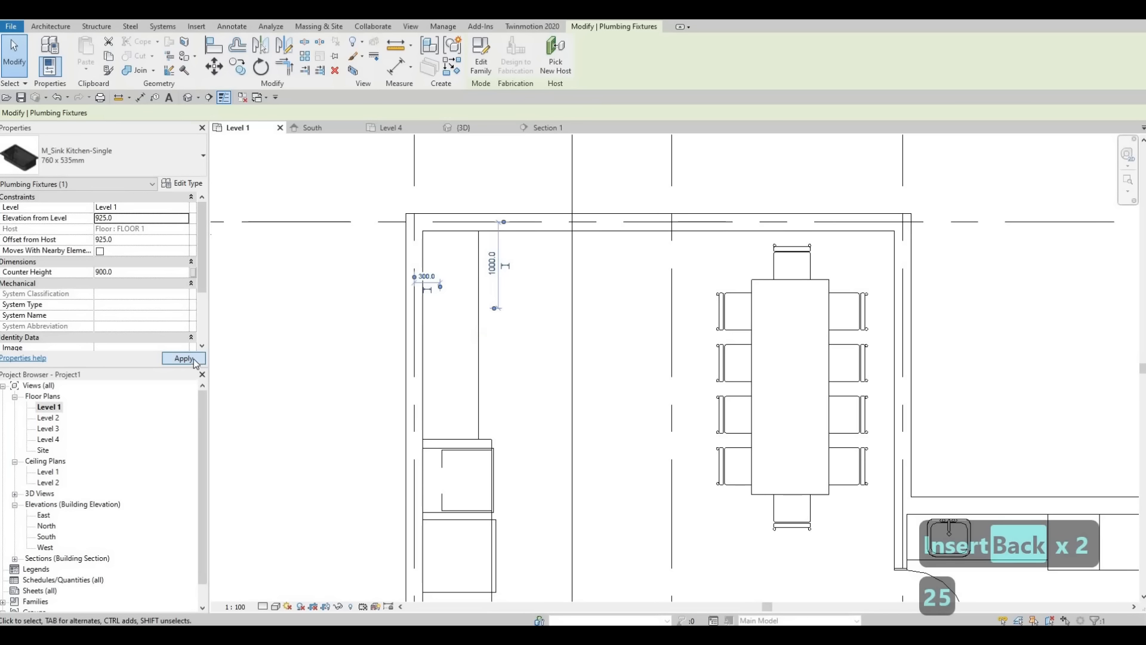
Step: Set the kitchen sink's elevation from Level 1 to 935 and deselect it
{"action": "left_click", "coordinate": [125, 218]}
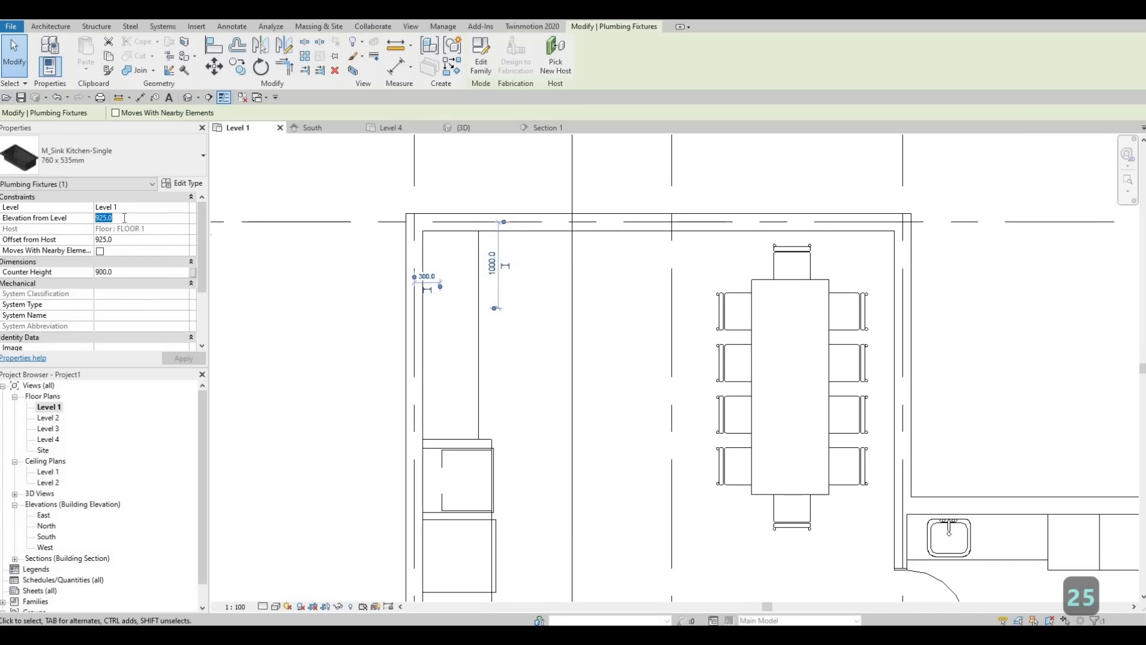
{"action": "key", "text": "BackSpace"}
{"action": "key", "text": "BackSpace"}
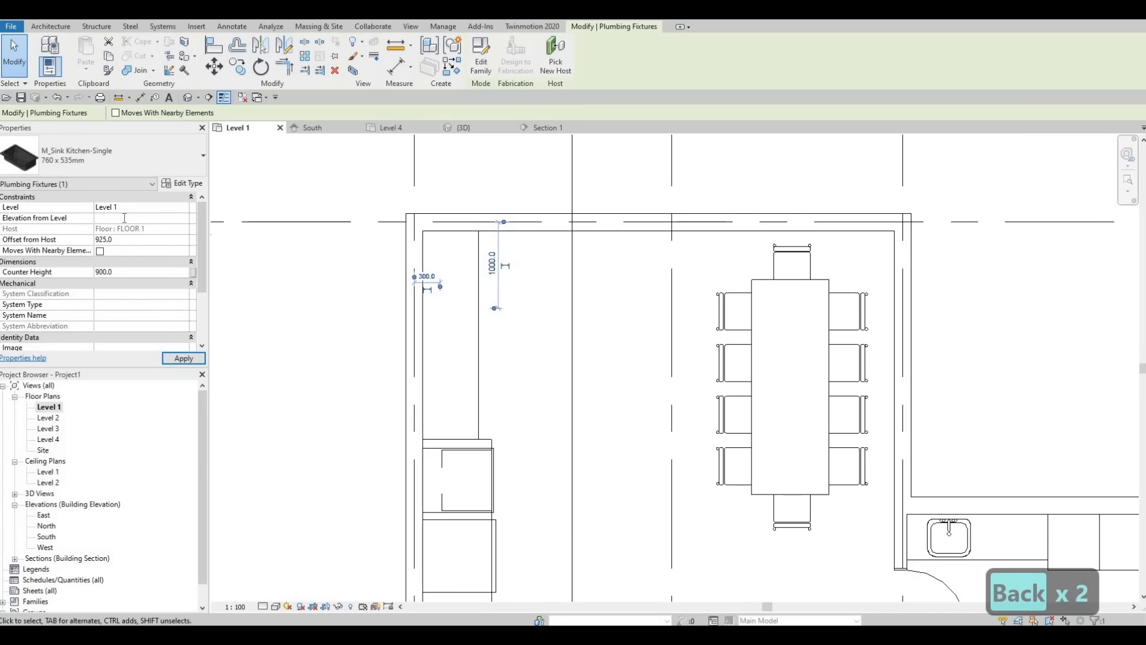
{"action": "type", "text": "935"}
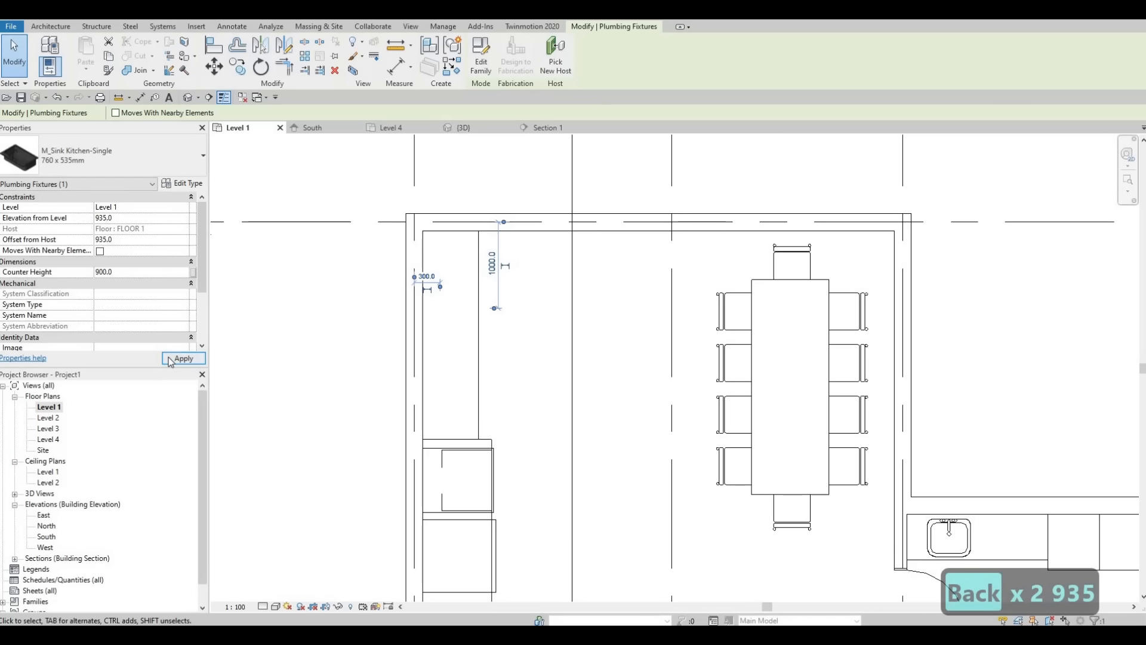
{"action": "key", "text": "Escape"}
{"action": "key", "text": "Escape"}
{"action": "key", "text": "Escape"}
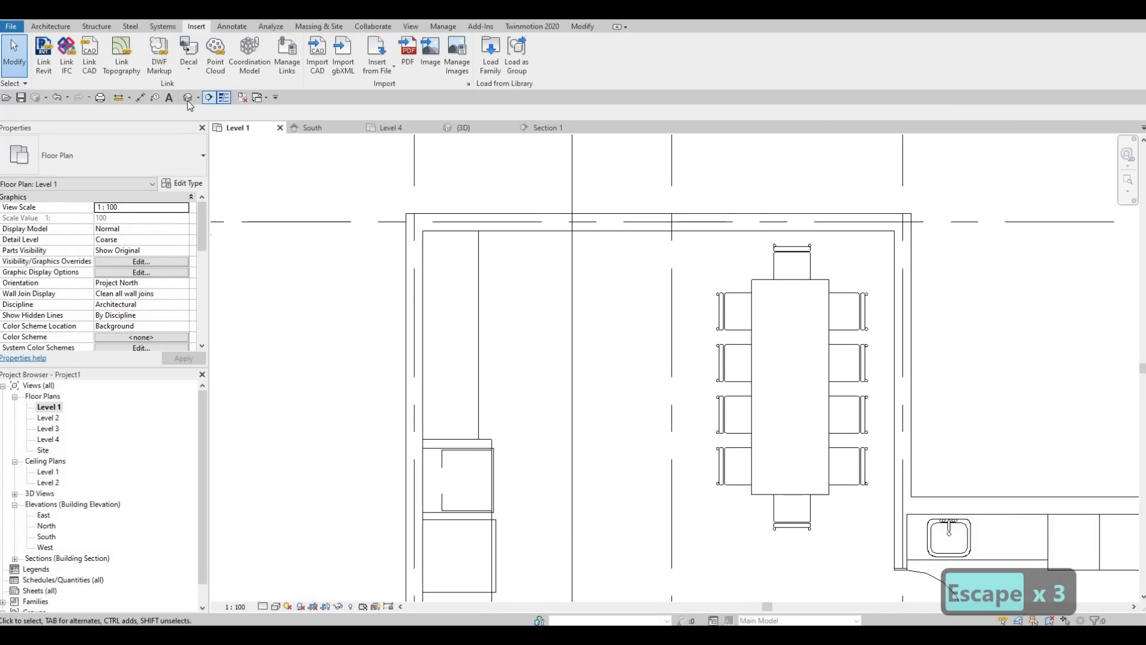
Step: Open Section 1 from its marker in the plan and bring the kitchen wall with the sink into view
{"action": "scroll", "coordinate": [472, 468], "scroll_direction": "down", "scroll_amount": 2}
{"action": "scroll", "coordinate": [471, 467], "scroll_direction": "down", "scroll_amount": 3}
{"action": "key", "text": "Escape"}
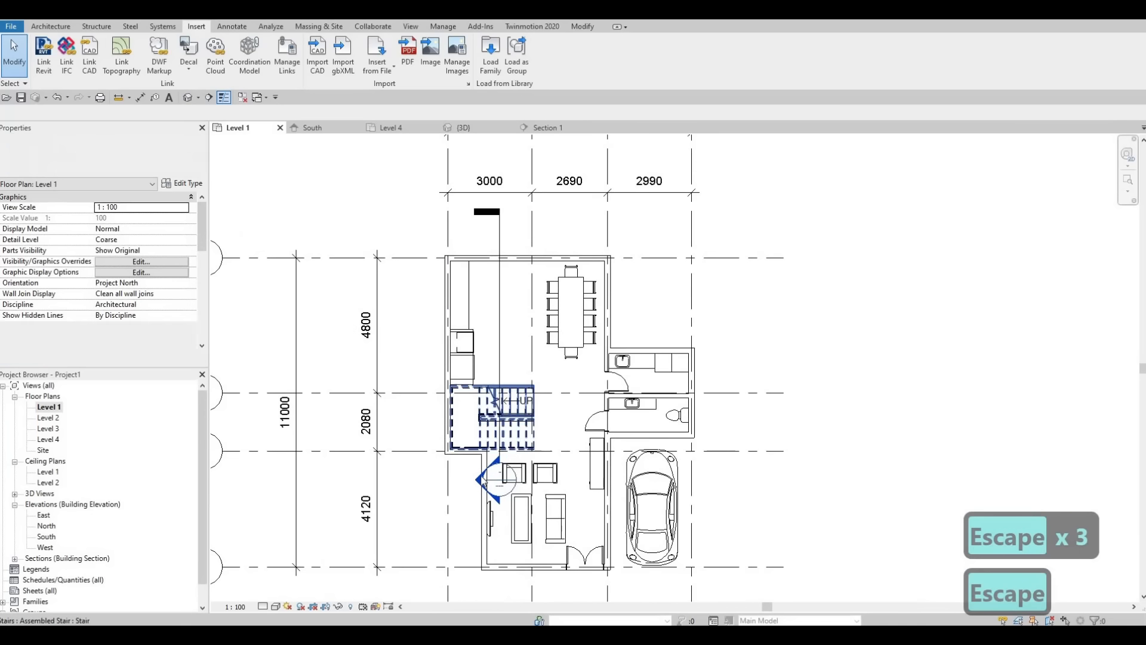
{"action": "double_click", "coordinate": [482, 480]}
{"action": "middle_click_drag", "start_coordinate": [560, 364], "coordinate": [176, 340]}
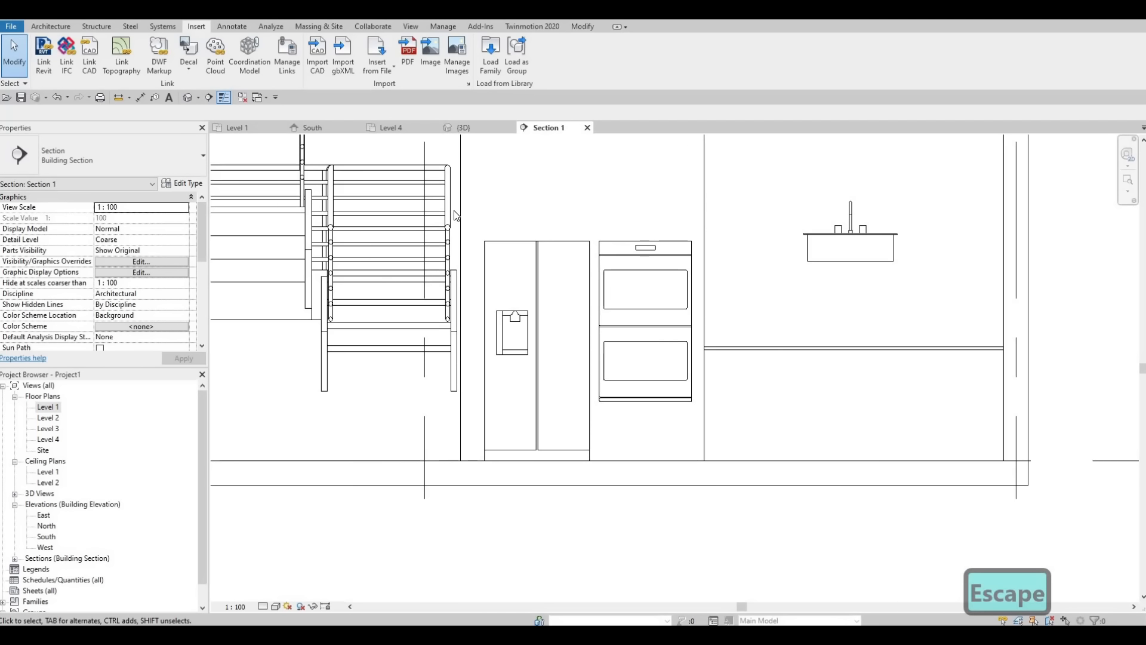
Step: Nudge the kitchen sink straight down toward the countertop in the section and deselect it
{"action": "left_click", "coordinate": [456, 212]}
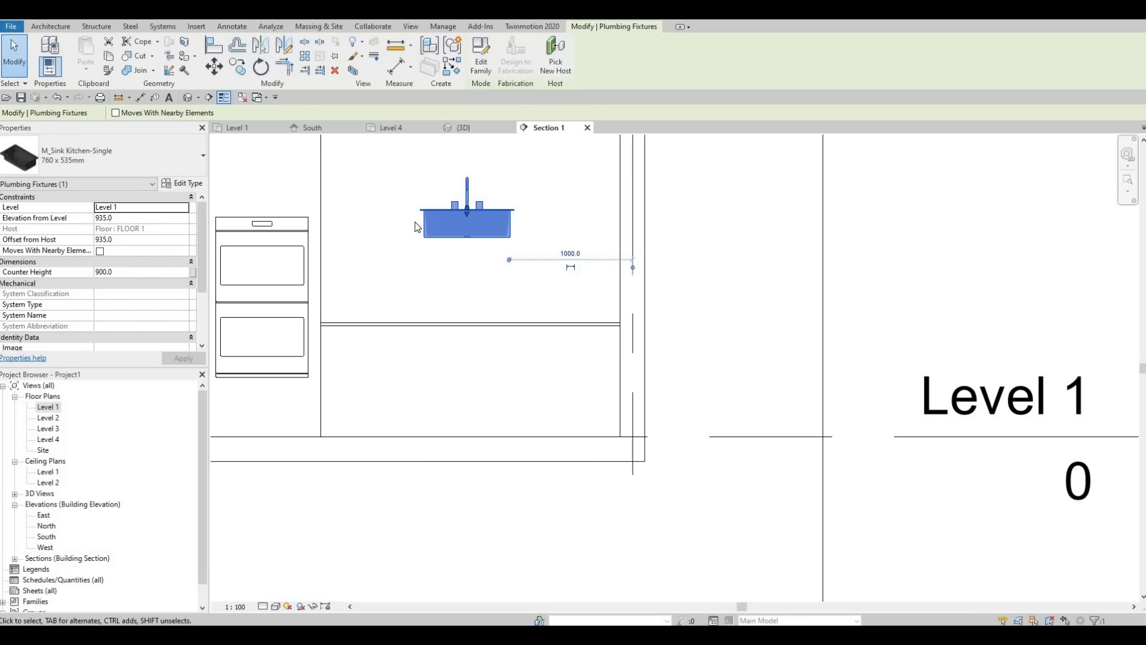
{"action": "key", "text": "Down"}
{"action": "key", "text": "Down"}
{"action": "key", "text": "Down"}
{"action": "key", "text": "Down"}
{"action": "key", "text": "Down"}
{"action": "key", "text": "Down"}
{"action": "key", "text": "Down"}
{"action": "key", "text": "Down"}
{"action": "key", "text": "Down"}
{"action": "key", "text": "Down"}
{"action": "key", "text": "Down"}
{"action": "key", "text": "Down"}
{"action": "key", "text": "Down"}
{"action": "key", "text": "Down"}
{"action": "key", "text": "Down"}
{"action": "key", "text": "Down"}
{"action": "key", "text": "Down"}
{"action": "key", "text": "Down"}
{"action": "key", "text": "Down"}
{"action": "key", "text": "Down"}
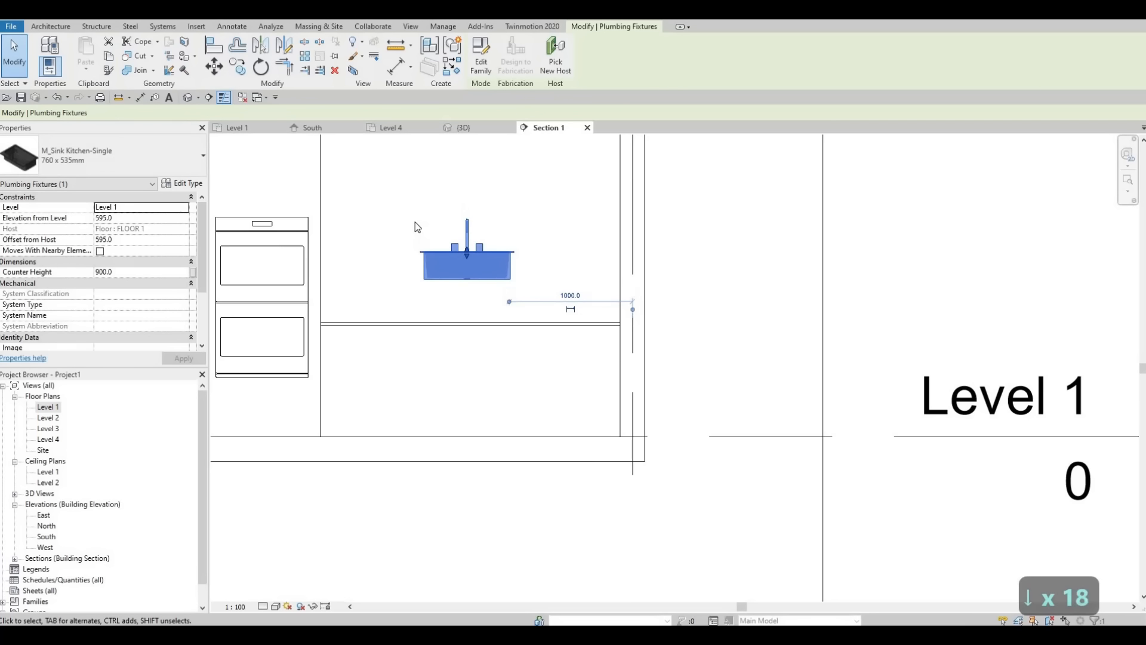
{"action": "key", "text": "Down"}
{"action": "key", "text": "Down"}
{"action": "key", "text": "Down"}
{"action": "key", "text": "Down"}
{"action": "key", "text": "Down"}
{"action": "key", "text": "Down"}
{"action": "key", "text": "Escape"}
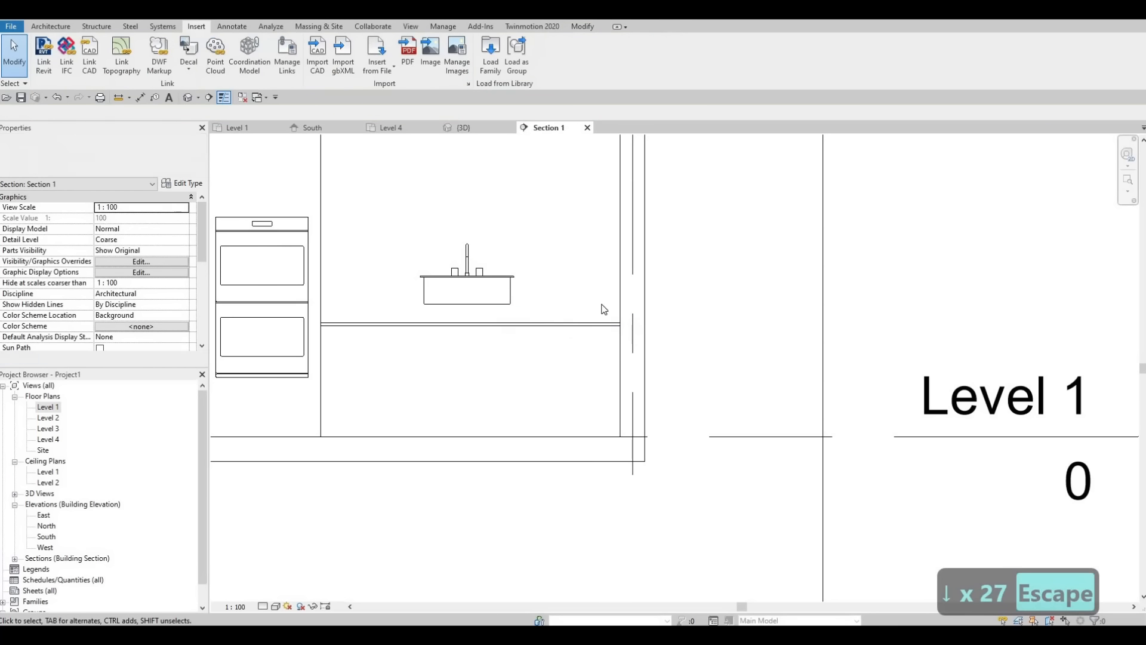
Step: Align the underside of the kitchen sink's rim with the top edge of the countertop in Section 1
{"action": "scroll", "coordinate": [295, 292], "scroll_direction": "up", "scroll_amount": 3}
{"action": "key", "text": "a"}
{"action": "key", "text": "l"}
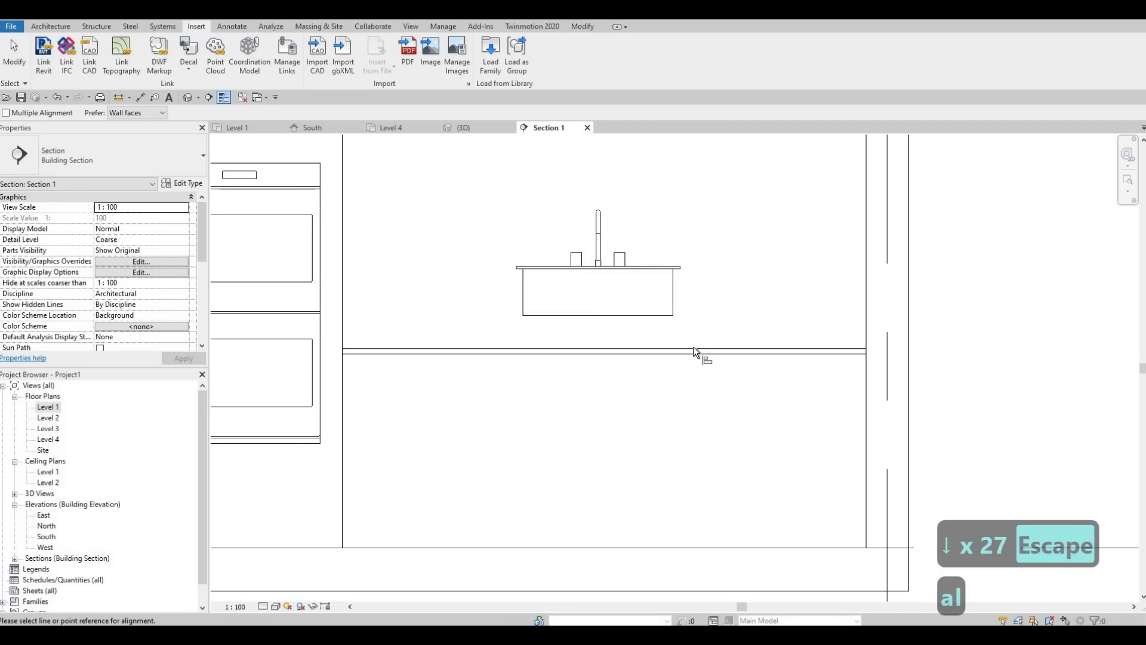
{"action": "left_click", "coordinate": [693, 348]}
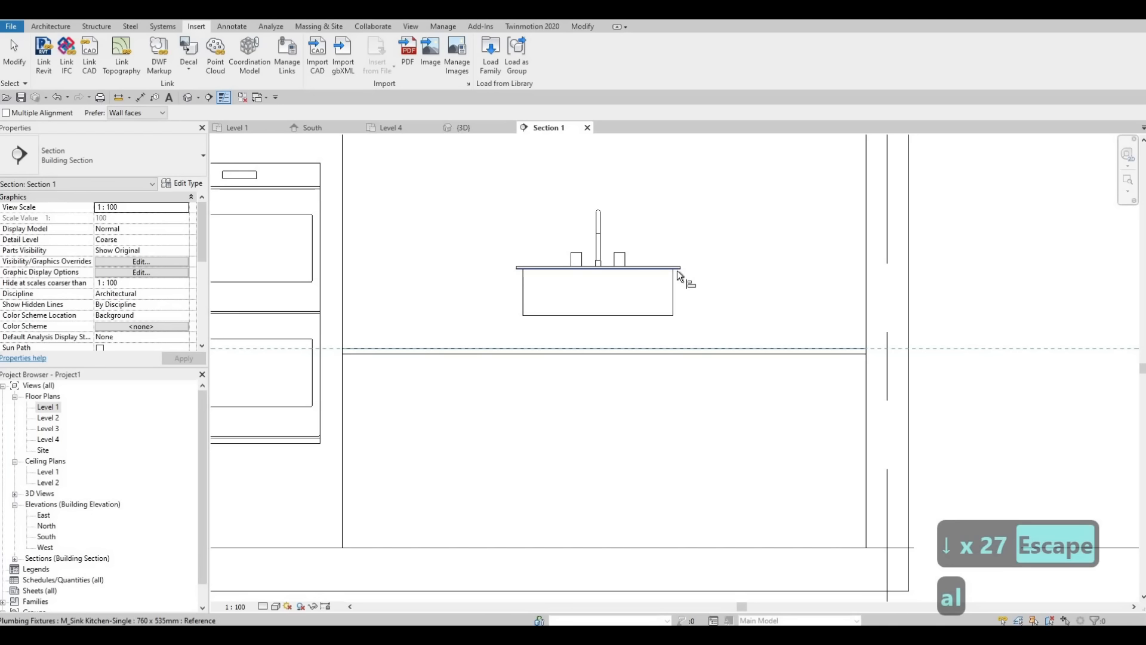
{"action": "left_click", "coordinate": [674, 288]}
{"action": "key", "text": "Escape"}
{"action": "key", "text": "Escape"}
{"action": "key", "text": "Escape"}
{"action": "scroll", "coordinate": [570, 349], "scroll_direction": "up", "scroll_amount": 2}
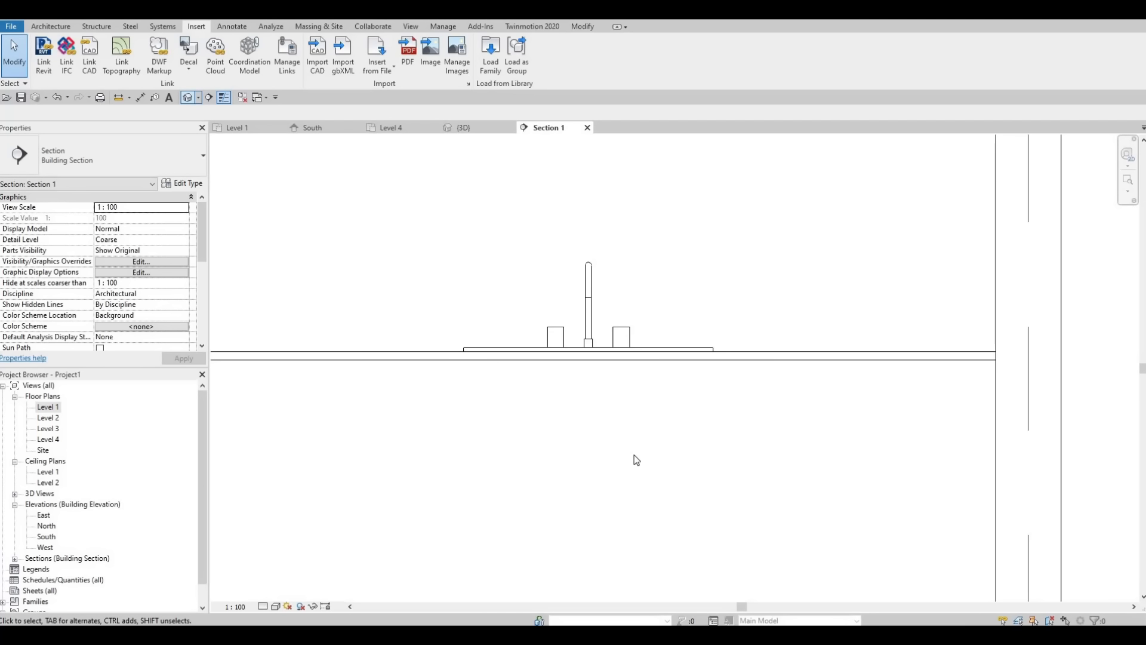
Step: Switch to the 3D view and select the in-place kitchen counter around the sink
{"action": "key", "text": "ctrl+Tab"}
{"action": "scroll", "coordinate": [591, 555], "scroll_direction": "up", "scroll_amount": 5}
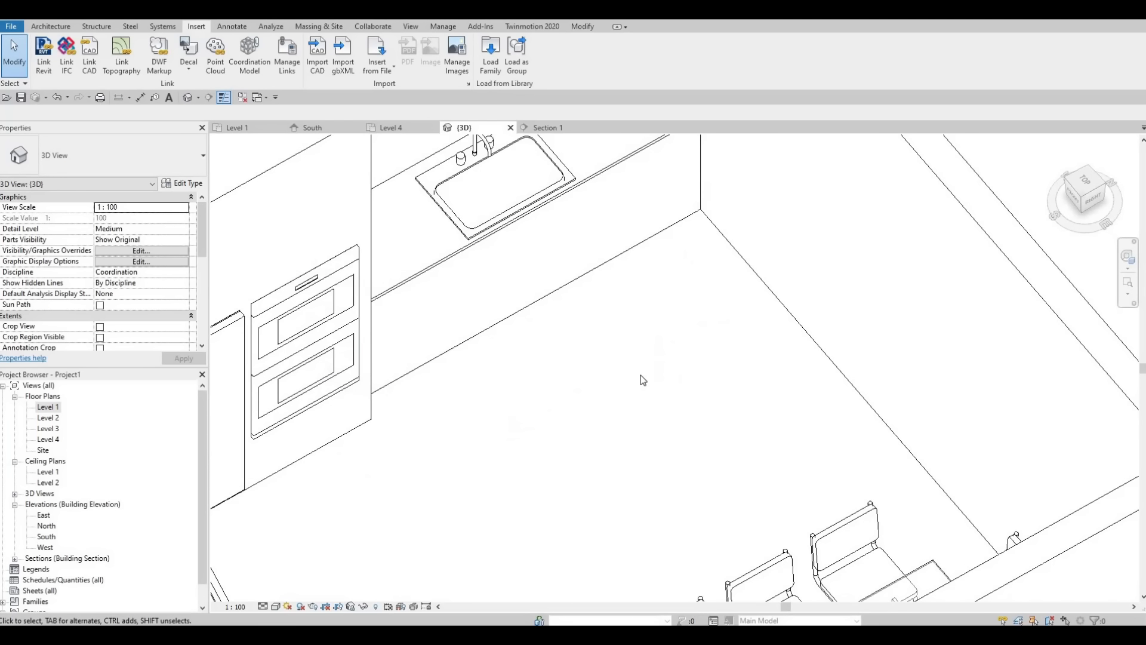
{"action": "middle_click_drag", "start_coordinate": [607, 180], "coordinate": [649, 390]}
{"action": "left_click", "coordinate": [650, 381]}
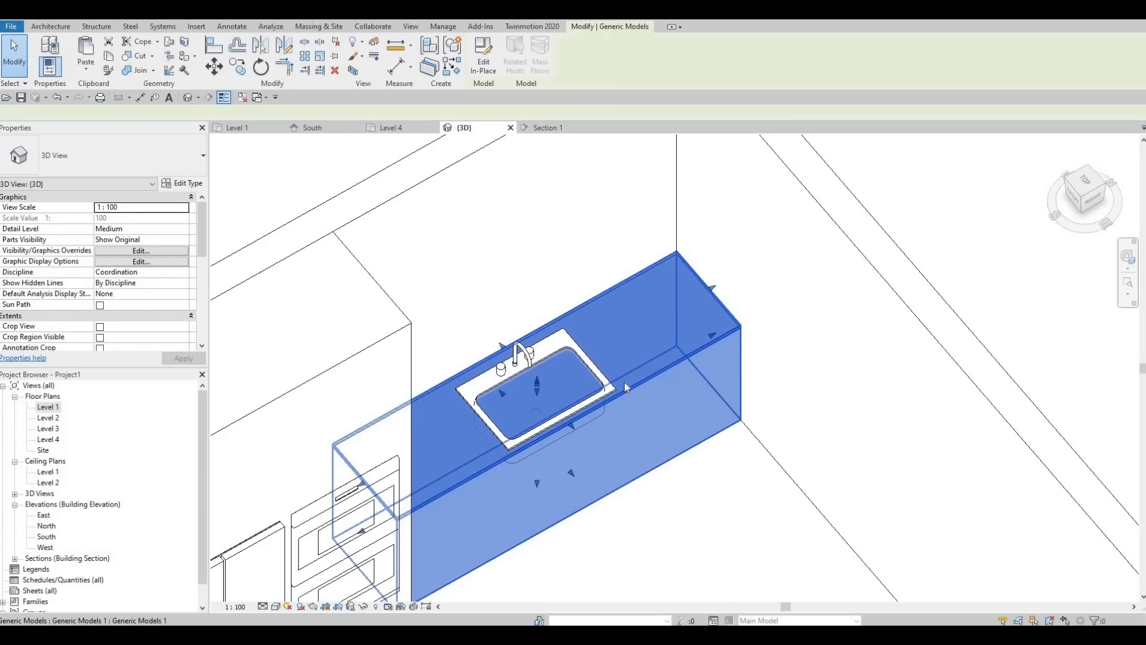
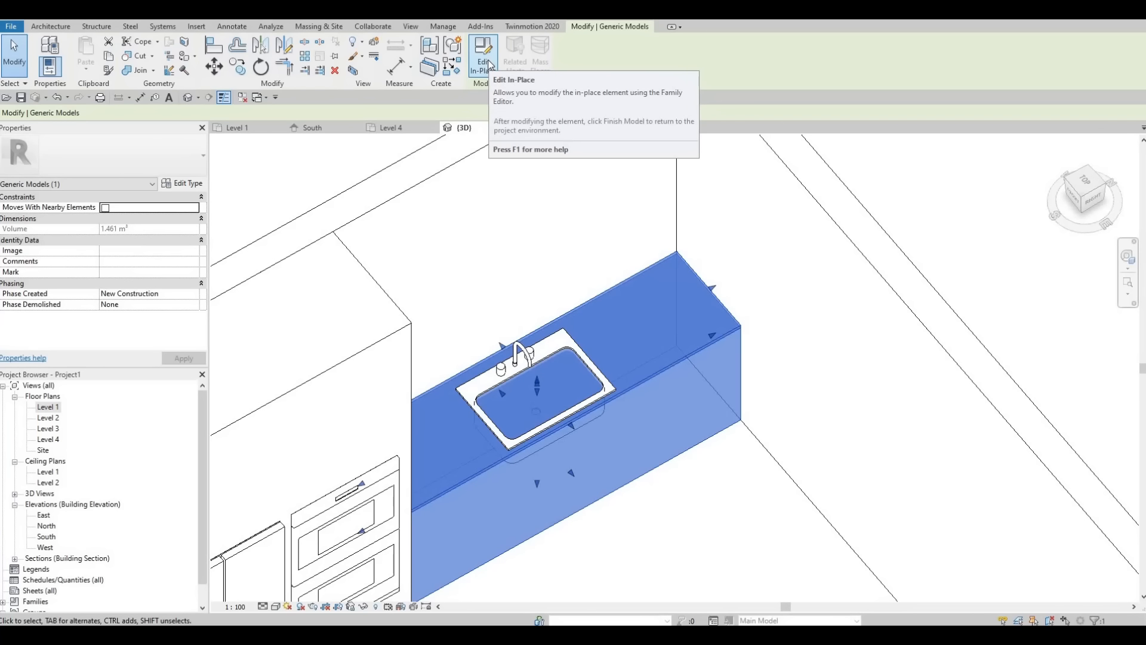
Step: Edit the kitchen counter in place and sketch a rectangular void extrusion profile around the sink basin in the Level 1 plan
{"action": "left_click", "coordinate": [482, 73]}
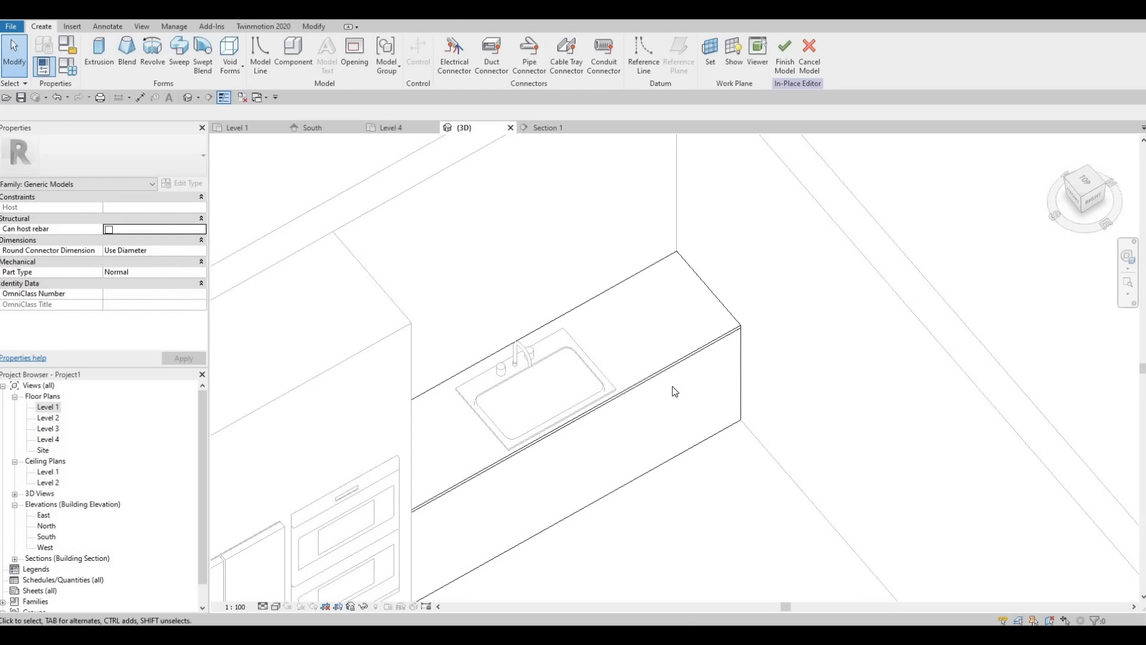
{"action": "left_click", "coordinate": [233, 57]}
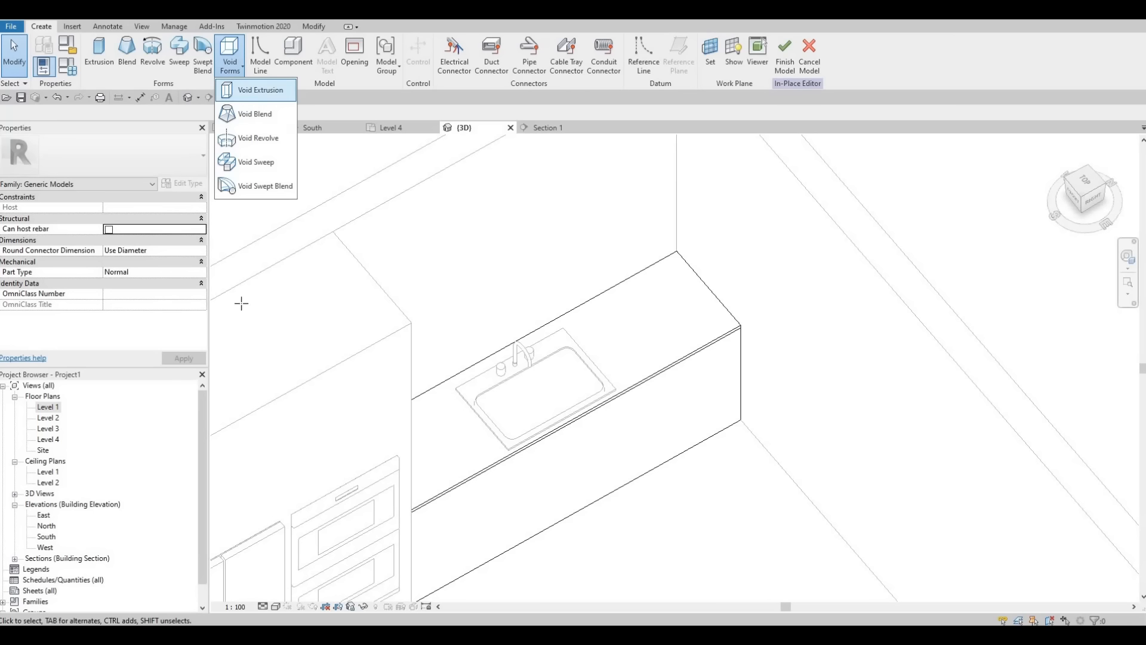
{"action": "double_click", "coordinate": [46, 409]}
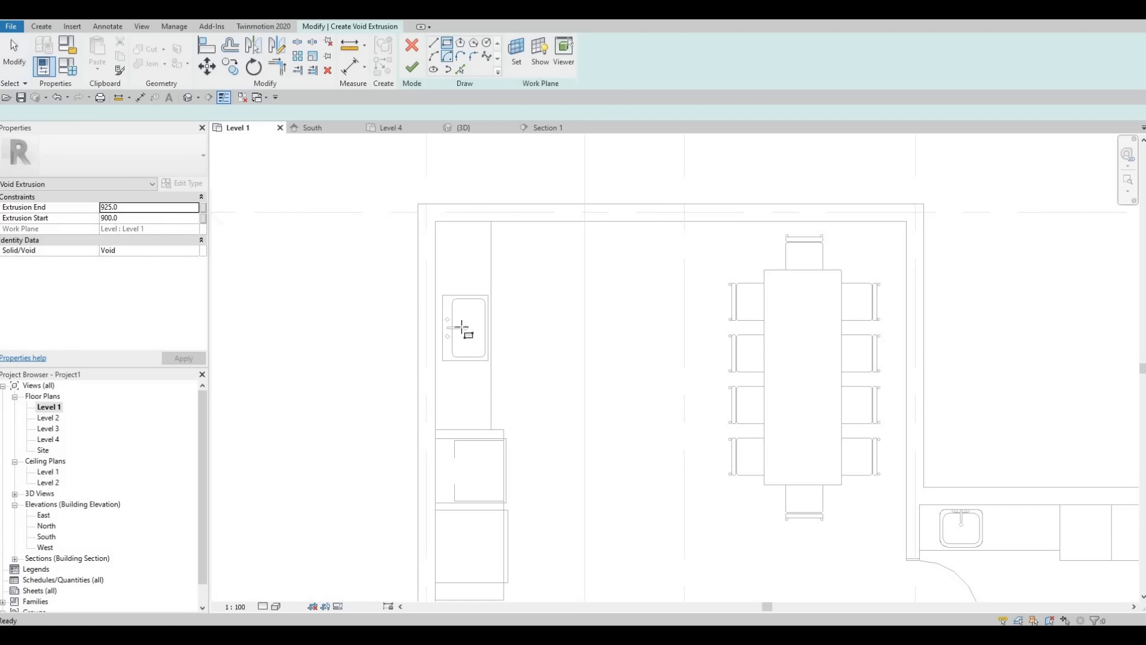
{"action": "scroll", "coordinate": [460, 327], "scroll_direction": "up", "scroll_amount": 6}
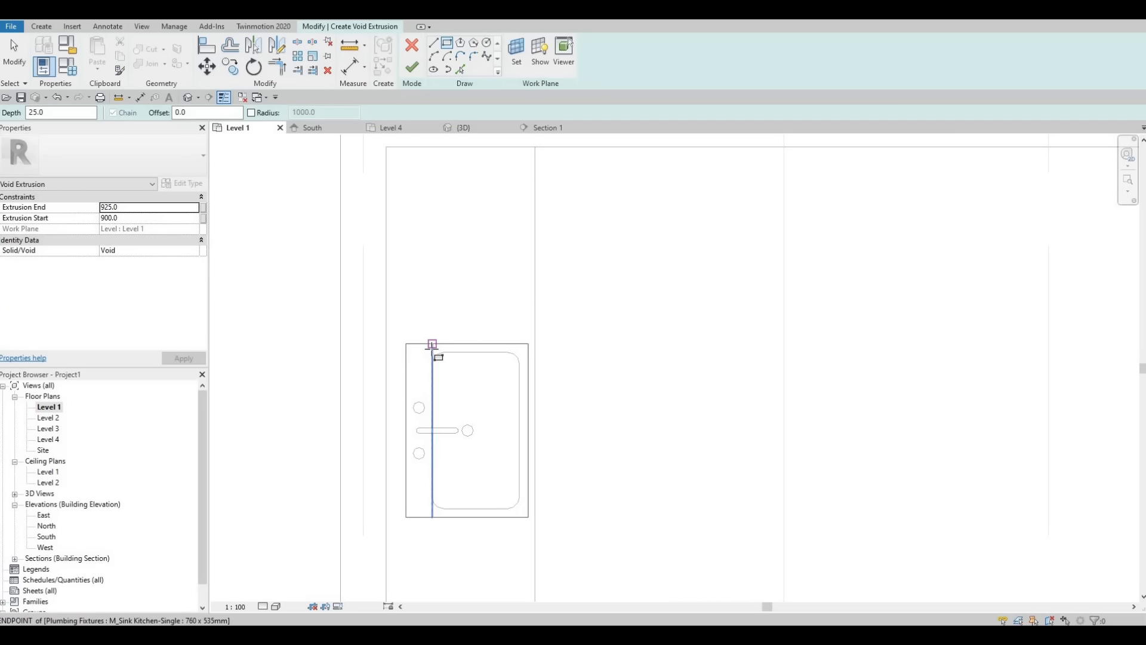
{"action": "left_click", "coordinate": [433, 352]}
{"action": "left_click", "coordinate": [528, 488]}
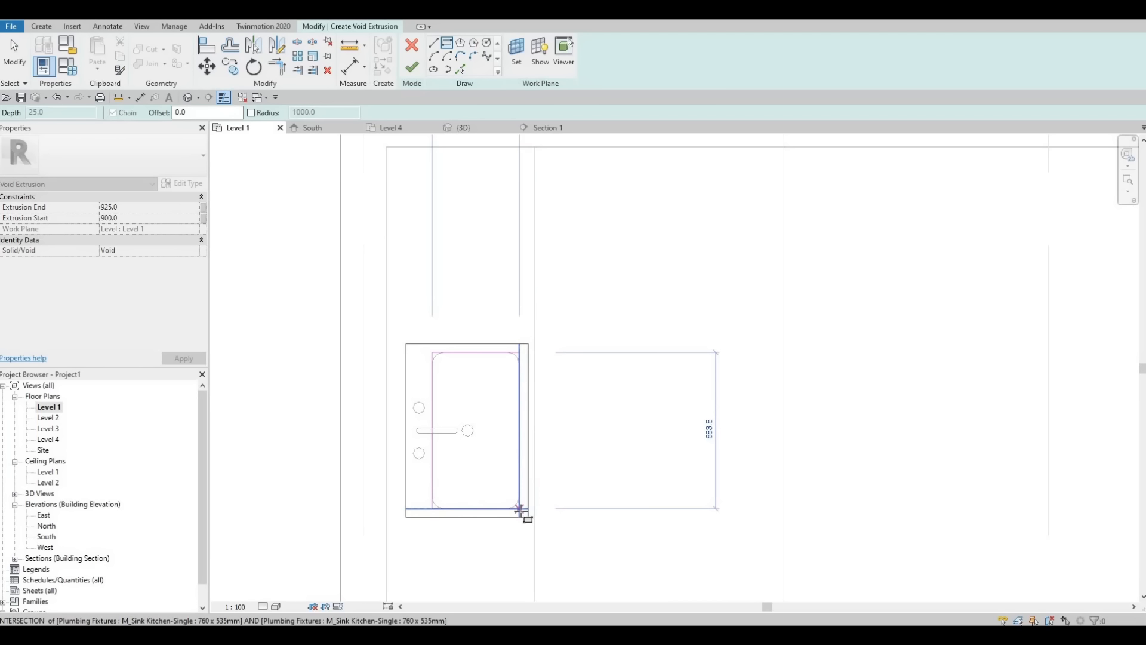
{"action": "key", "text": "Escape"}
{"action": "key", "text": "Escape"}
{"action": "key", "text": "Escape"}
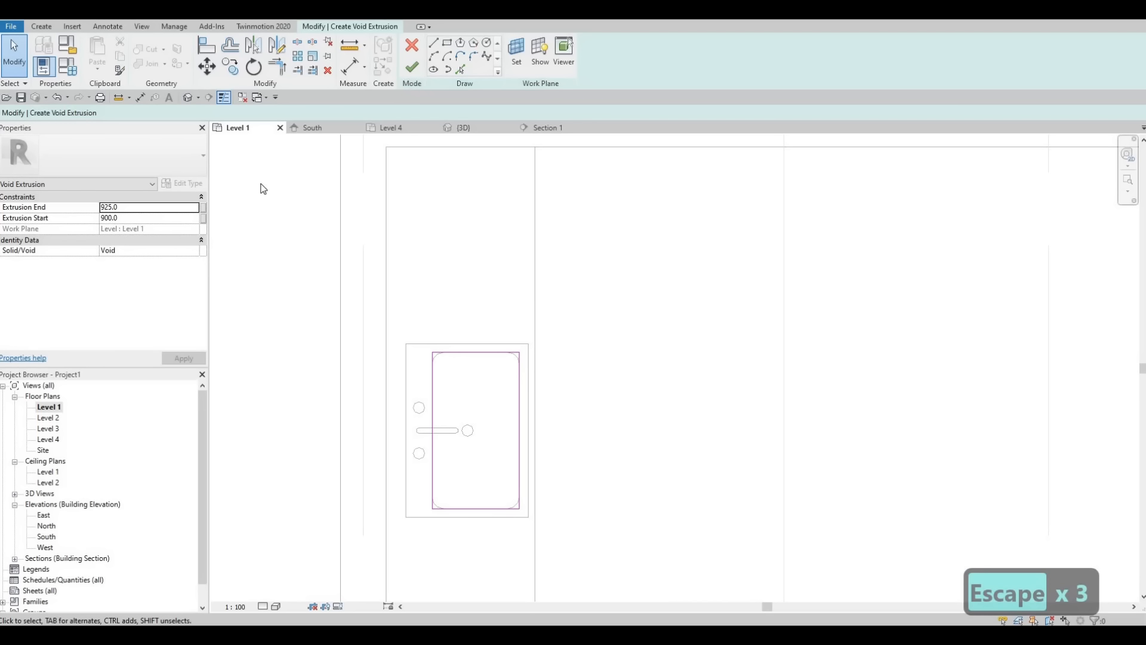
Step: Set the void's extrusion start to 0, complete its sketch and show the counter in the 3D view
{"action": "left_click", "coordinate": [131, 220]}
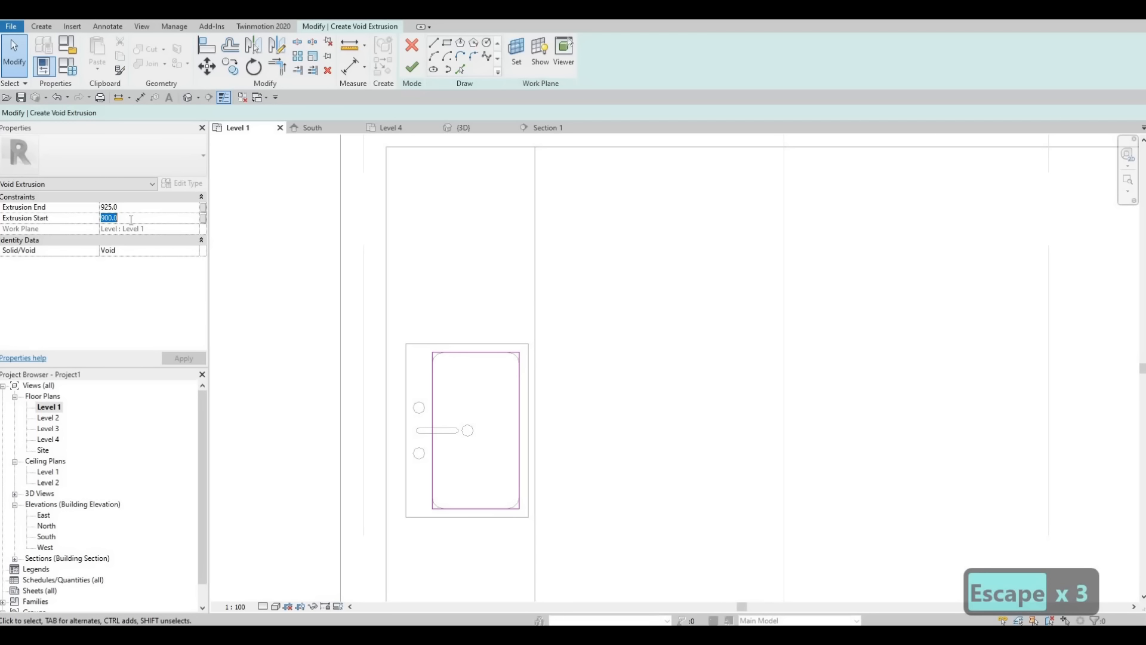
{"action": "type", "text": "0"}
{"action": "left_click", "coordinate": [195, 360]}
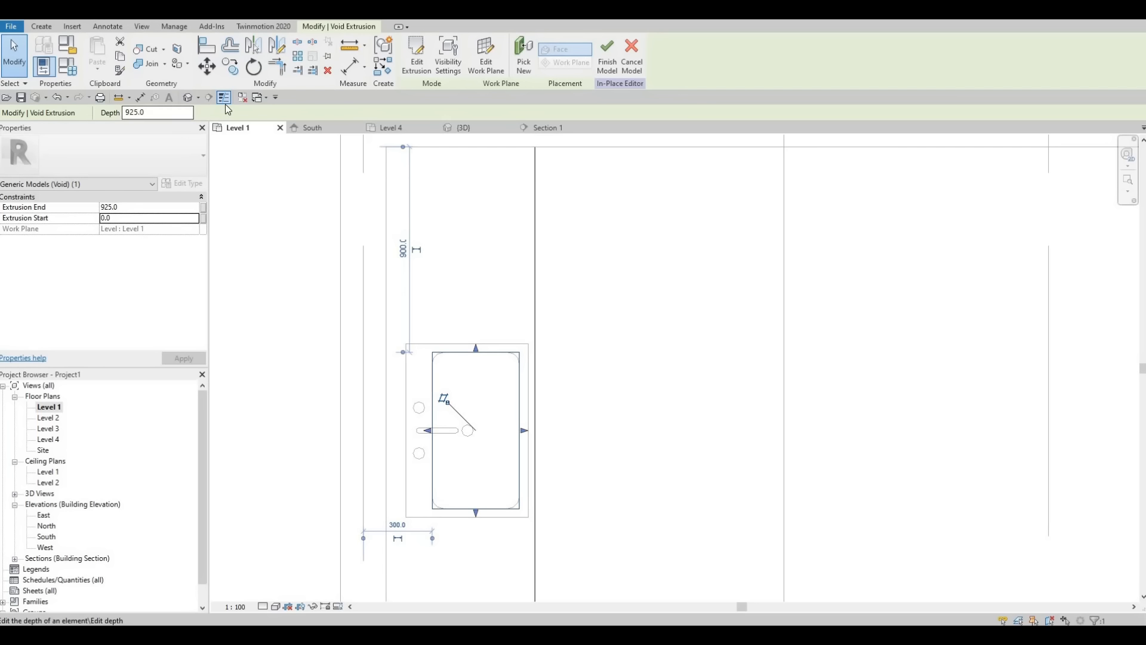
{"action": "left_click", "coordinate": [187, 97]}
{"action": "left_click", "coordinate": [564, 421]}
{"action": "middle_click_drag", "start_coordinate": [361, 188], "coordinate": [397, 370], "text": "shift"}
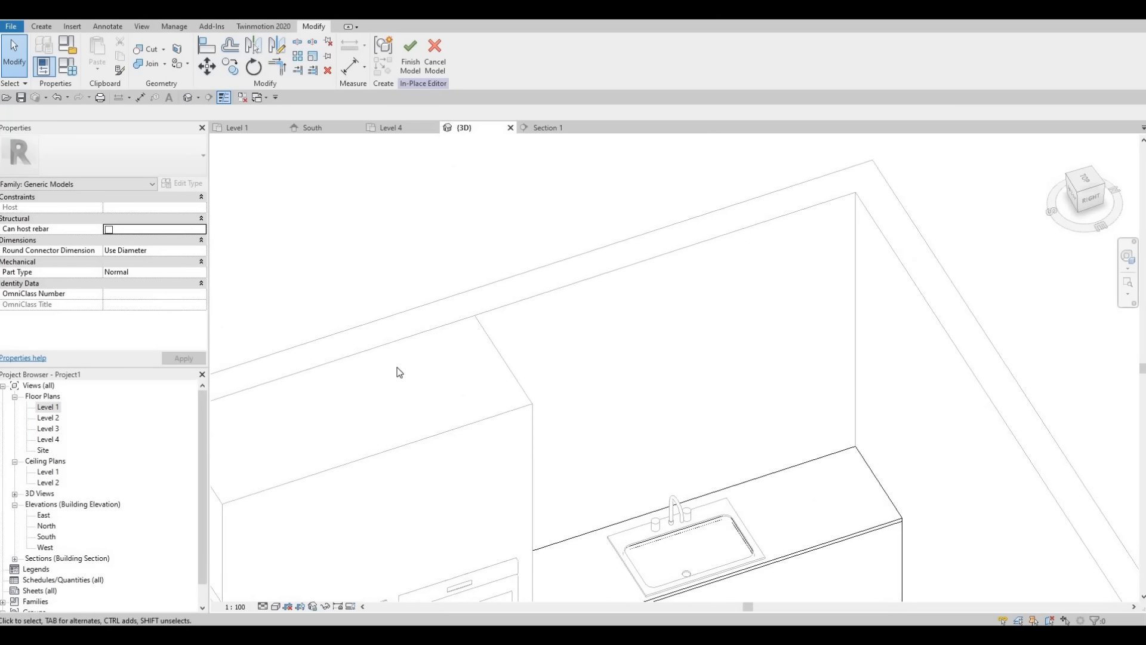
{"action": "middle_click_drag", "start_coordinate": [646, 596], "coordinate": [349, 349]}
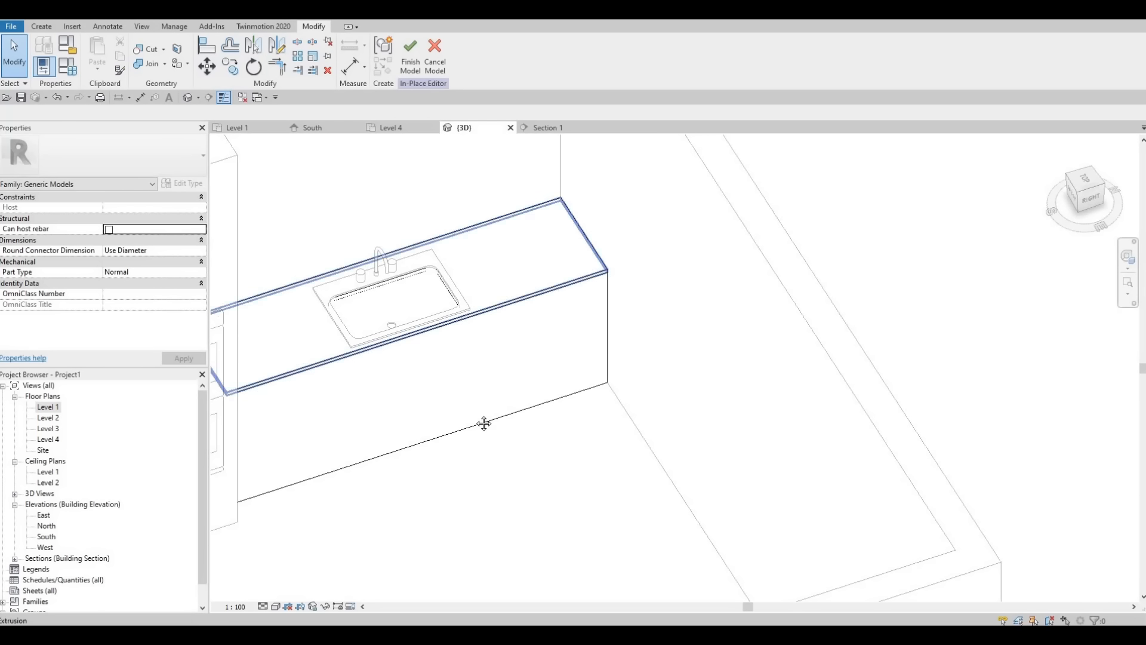
{"action": "middle_click_drag", "start_coordinate": [385, 418], "coordinate": [498, 306], "text": "shift"}
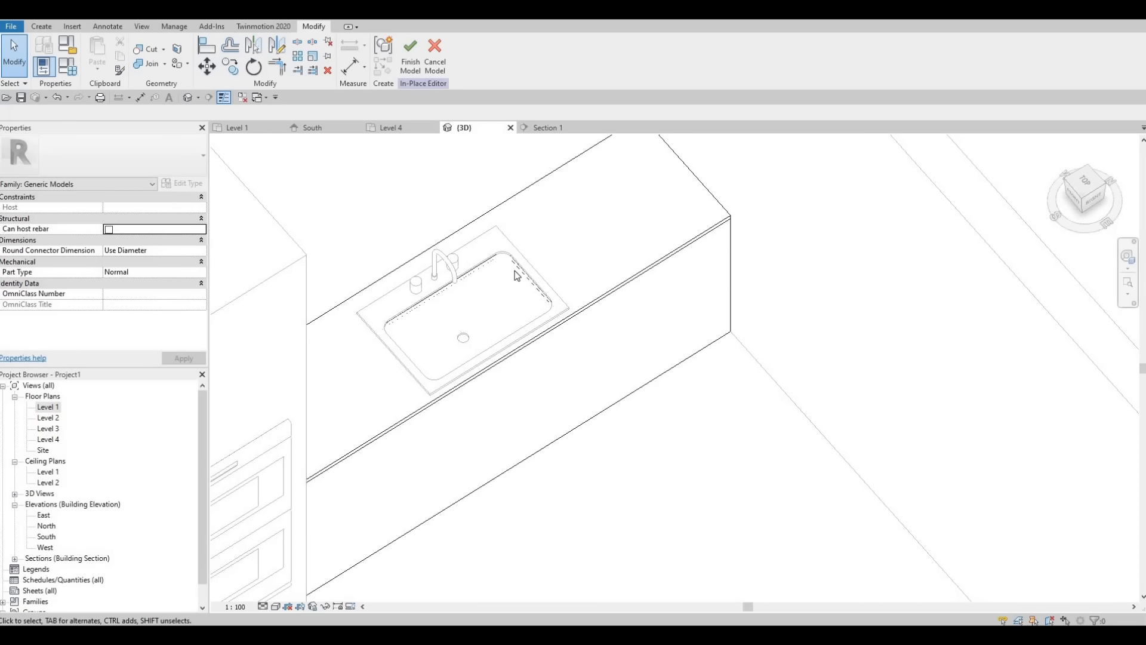
Step: Try to cut the countertop with the void extrusion at the sink using the Cut geometry tool
{"action": "left_click", "coordinate": [501, 306]}
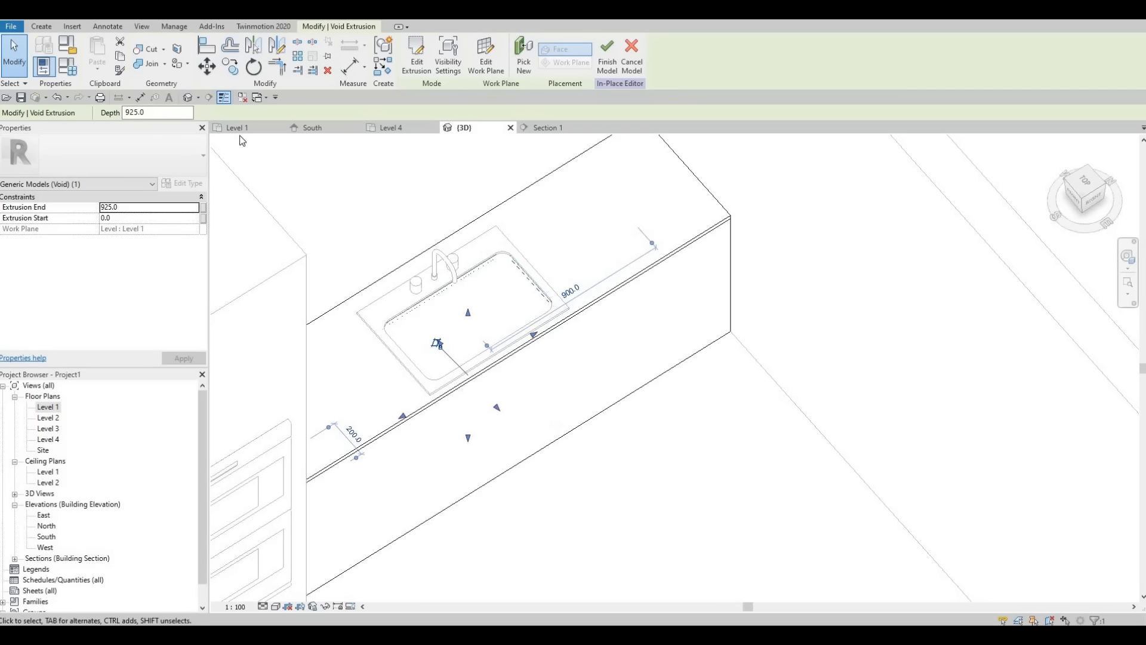
{"action": "left_click", "coordinate": [144, 52]}
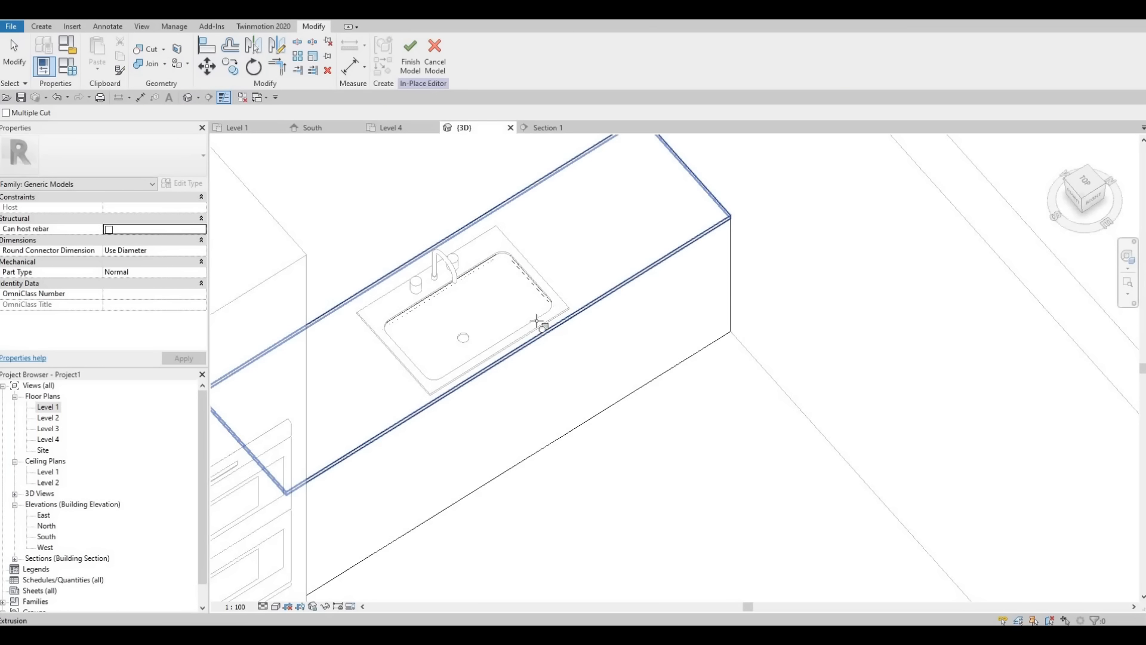
{"action": "left_click", "coordinate": [522, 307]}
{"action": "key", "text": "Escape"}
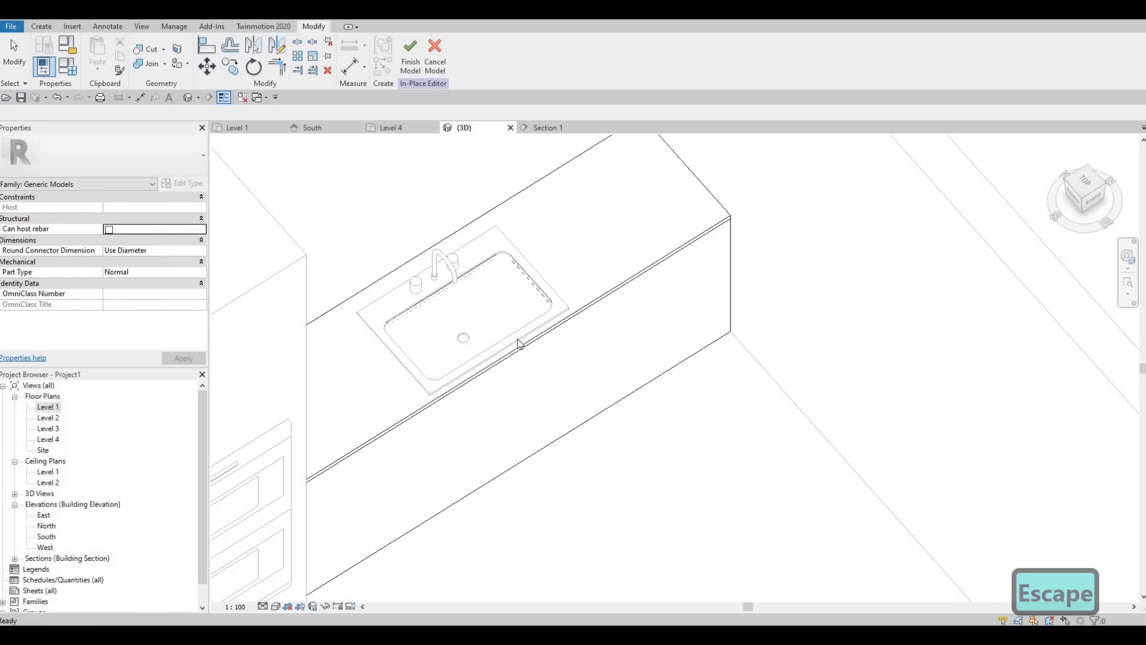
{"action": "left_click", "coordinate": [475, 266]}
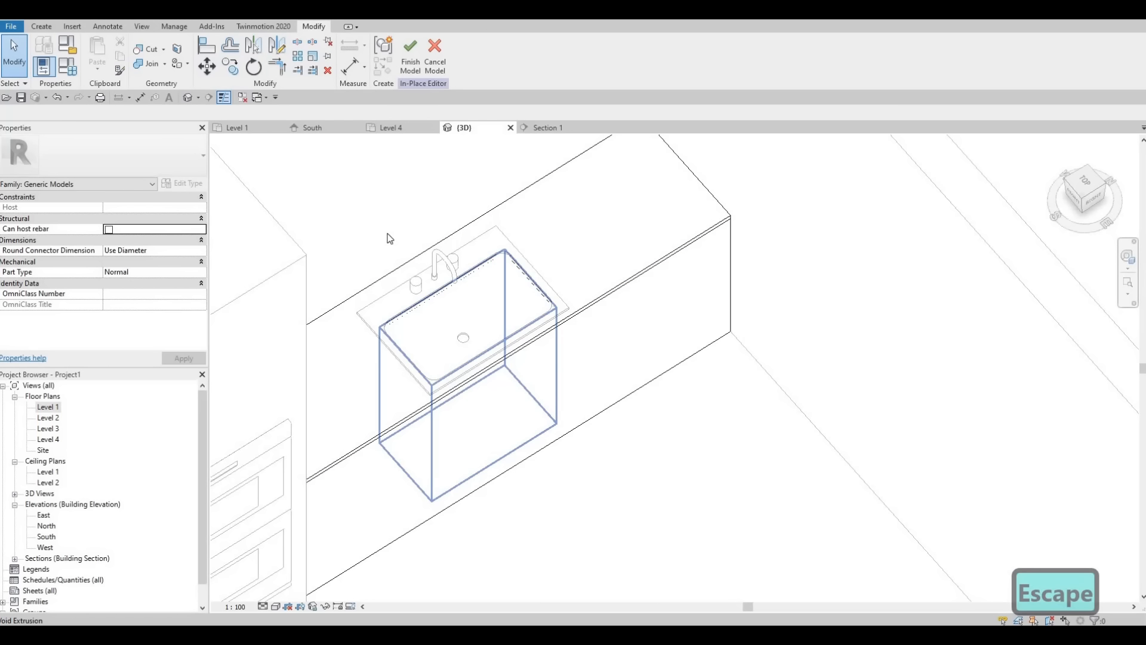
{"action": "left_click", "coordinate": [149, 55]}
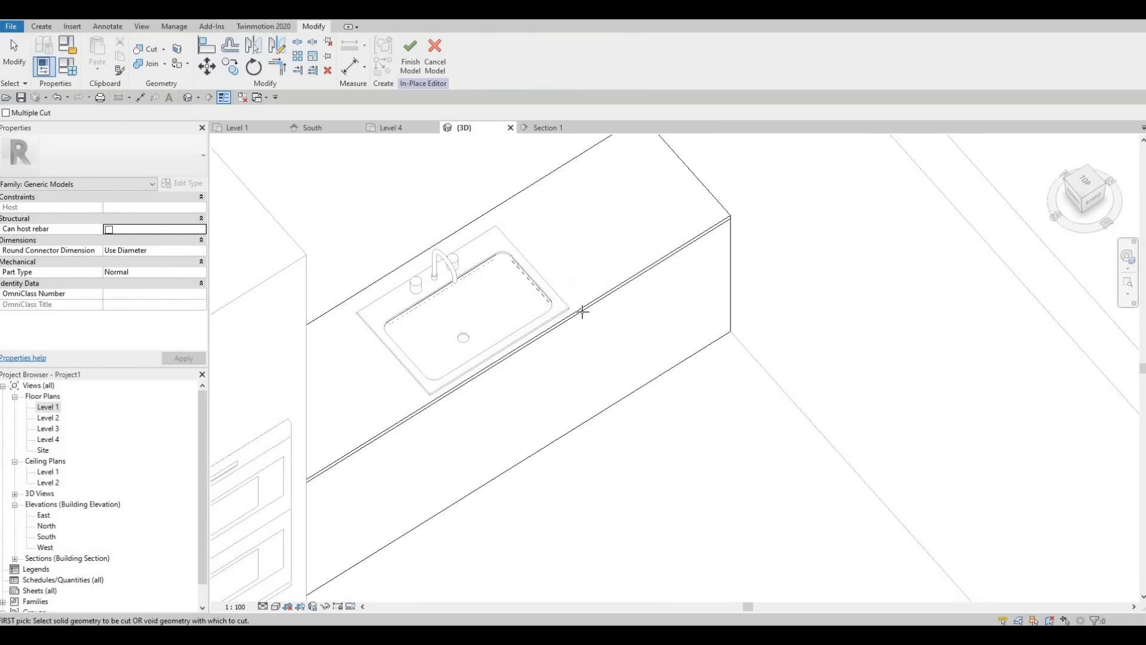
{"action": "key", "text": "Escape"}
Step: Finish editing the in-place counter and check how the sink basin sits in the countertop up close
{"action": "left_click", "coordinate": [410, 55]}
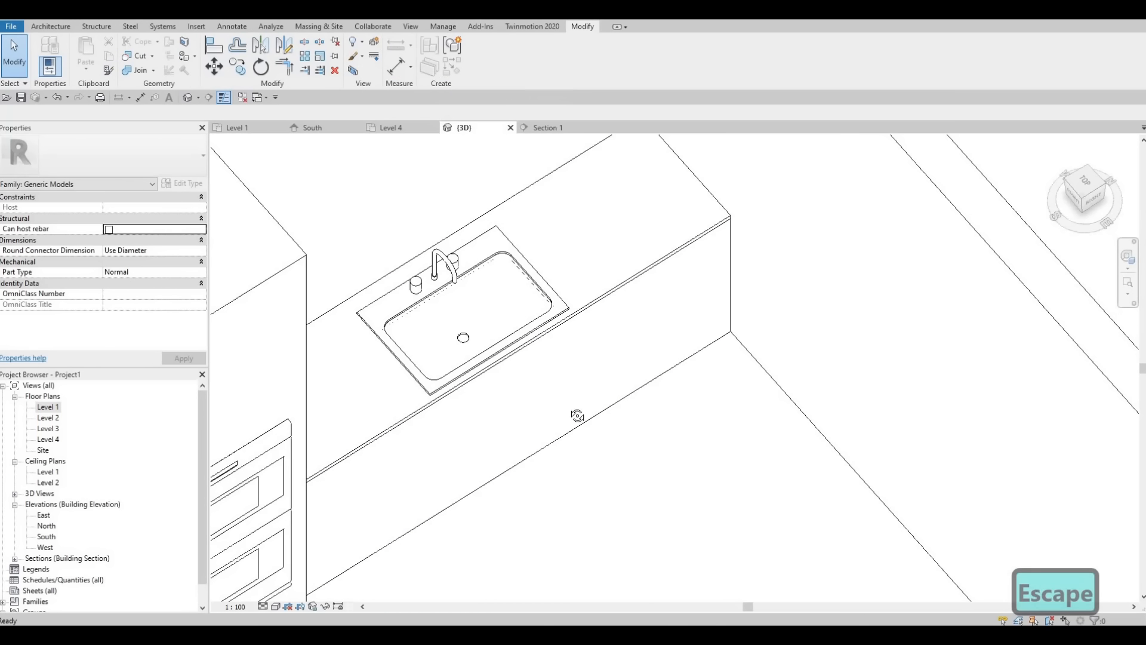
{"action": "middle_click_drag", "start_coordinate": [572, 442], "coordinate": [468, 378], "text": "shift"}
{"action": "middle_click_drag", "start_coordinate": [665, 440], "coordinate": [466, 368]}
{"action": "scroll", "coordinate": [561, 407], "scroll_direction": "up", "scroll_amount": 2}
{"action": "middle_click_drag", "start_coordinate": [561, 408], "coordinate": [445, 389]}
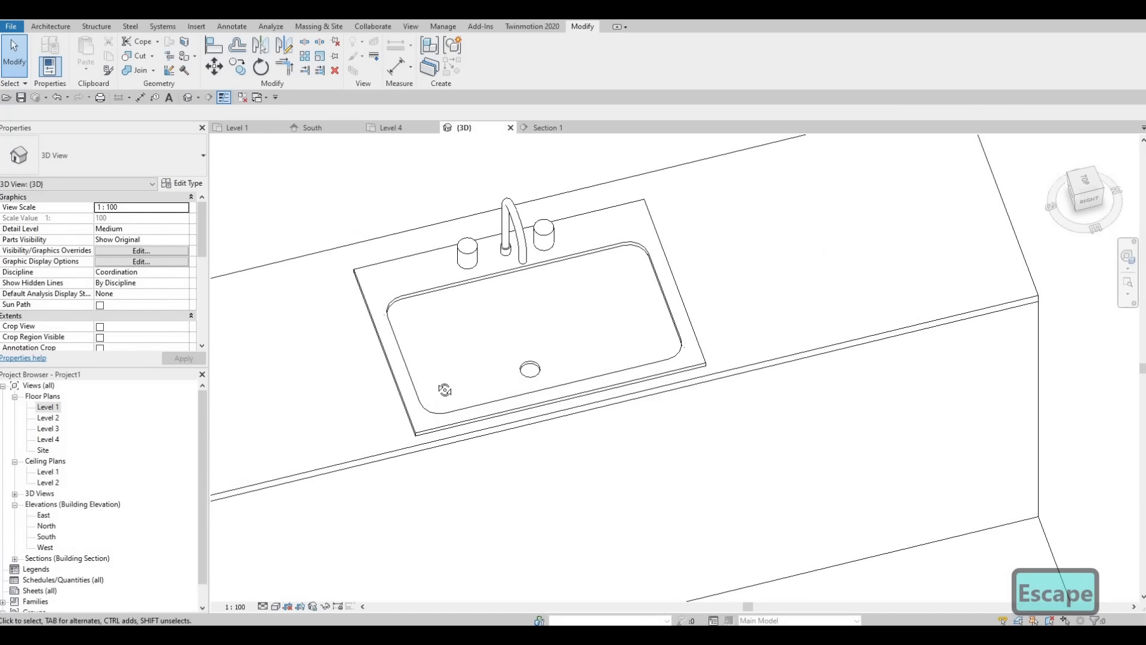
{"action": "scroll", "coordinate": [448, 382], "scroll_direction": "up", "scroll_amount": 1}
{"action": "middle_click_drag", "start_coordinate": [555, 400], "coordinate": [448, 437], "text": "shift"}
{"action": "middle_click_drag", "start_coordinate": [741, 341], "coordinate": [523, 405]}
{"action": "scroll", "coordinate": [523, 406], "scroll_direction": "down", "scroll_amount": 3}
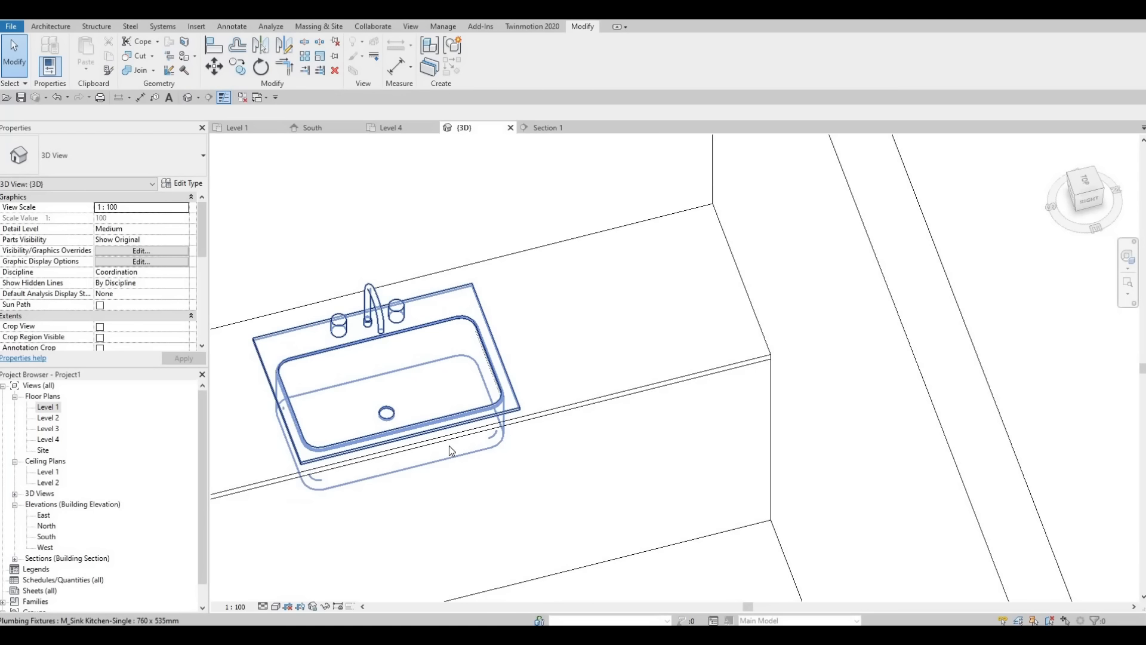
Step: Examine the counter, sink and appliance surround within the whole kitchen from several angles in 3D
{"action": "left_click", "coordinate": [454, 465]}
{"action": "key", "text": "Escape"}
{"action": "scroll", "coordinate": [460, 450], "scroll_direction": "down", "scroll_amount": 2}
{"action": "middle_click_drag", "start_coordinate": [460, 450], "coordinate": [481, 402]}
{"action": "middle_click_drag", "start_coordinate": [414, 453], "coordinate": [762, 440], "text": "shift"}
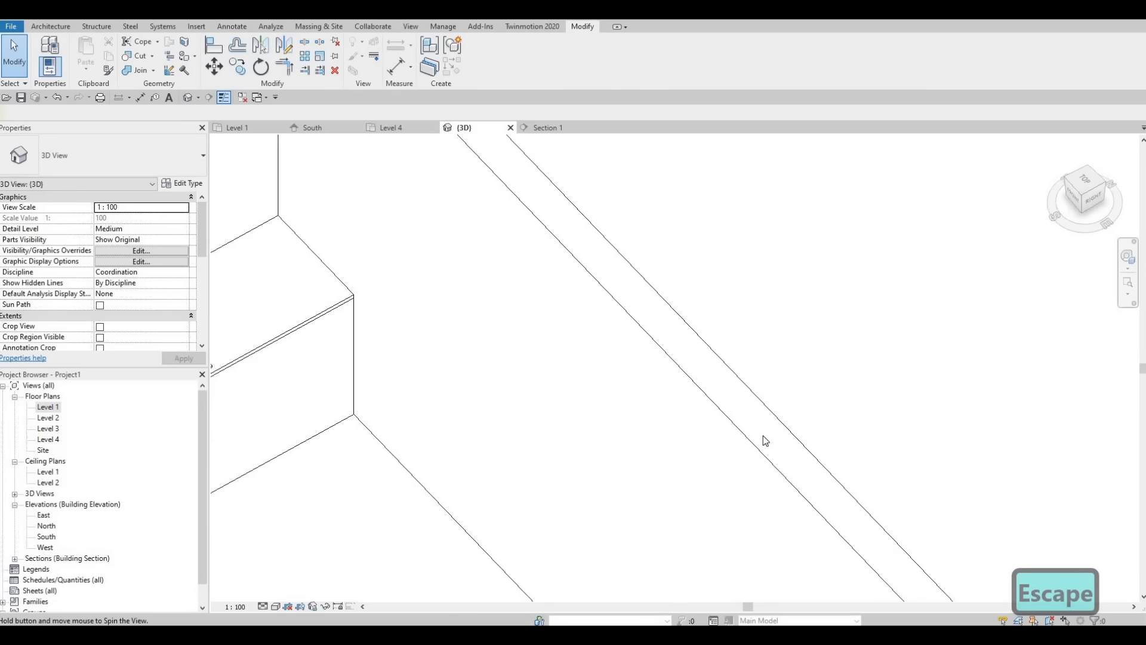
{"action": "middle_click_drag", "start_coordinate": [360, 420], "coordinate": [827, 413]}
{"action": "scroll", "coordinate": [824, 414], "scroll_direction": "down", "scroll_amount": 1}
{"action": "middle_click_drag", "start_coordinate": [696, 375], "coordinate": [695, 346], "text": "shift"}
{"action": "middle_click_drag", "start_coordinate": [673, 530], "coordinate": [542, 443]}
{"action": "scroll", "coordinate": [643, 434], "scroll_direction": "up", "scroll_amount": 2}
{"action": "scroll", "coordinate": [601, 399], "scroll_direction": "down", "scroll_amount": 3}
{"action": "middle_click_drag", "start_coordinate": [568, 501], "coordinate": [446, 408], "text": "shift"}
{"action": "scroll", "coordinate": [538, 452], "scroll_direction": "down", "scroll_amount": 1}
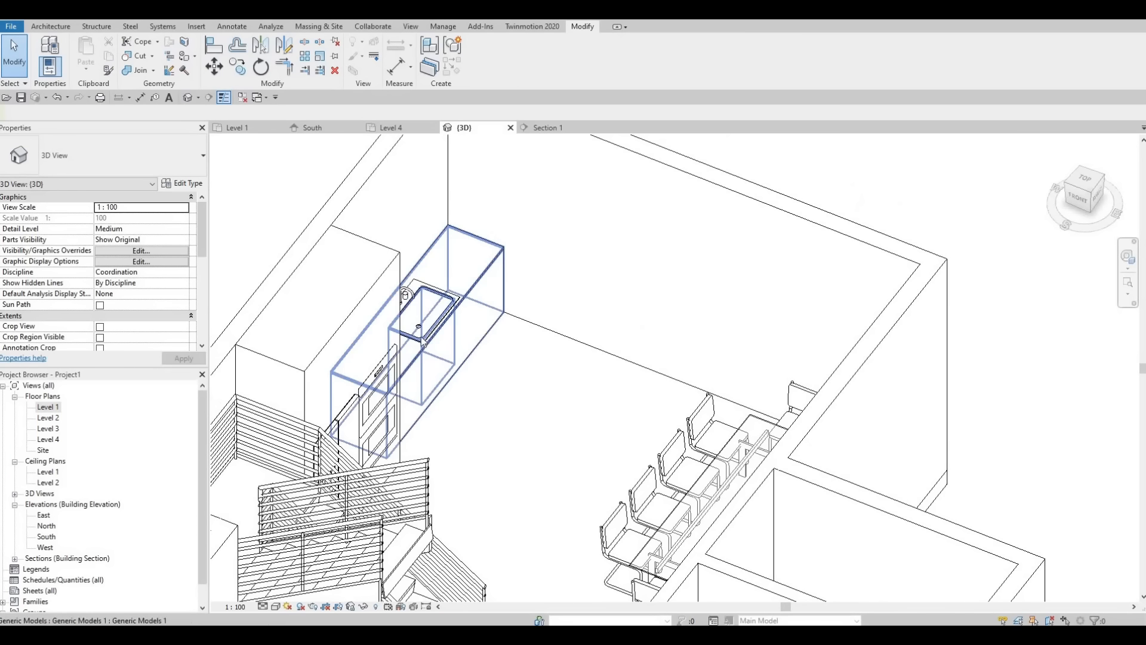
{"action": "scroll", "coordinate": [416, 339], "scroll_direction": "up", "scroll_amount": 2}
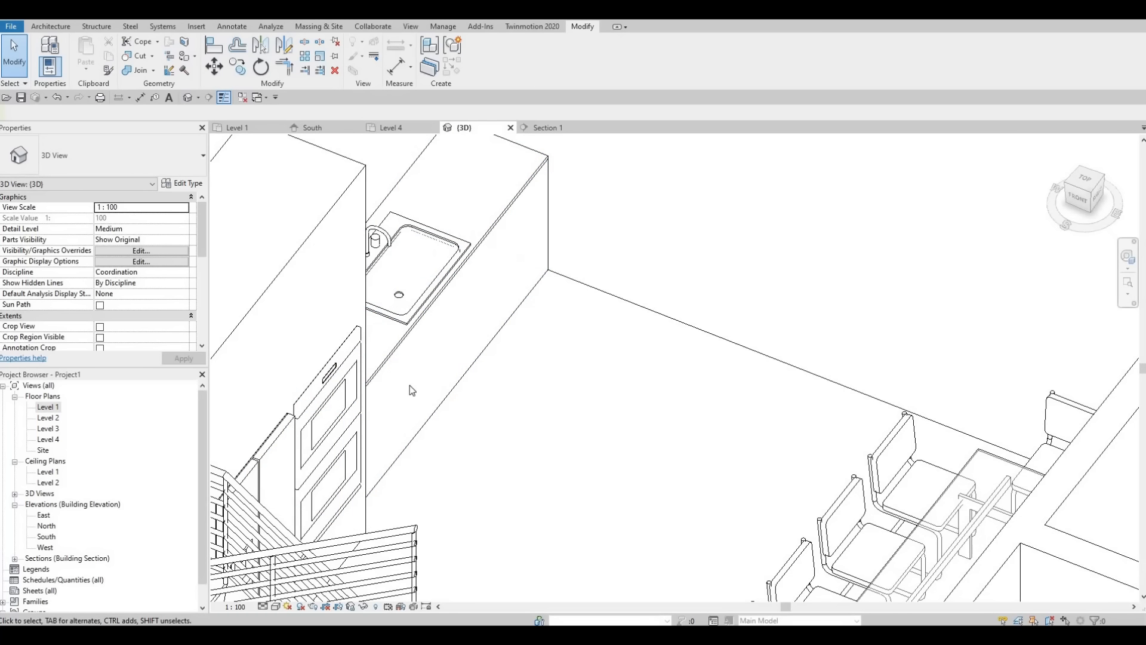
{"action": "middle_click_drag", "start_coordinate": [379, 439], "coordinate": [316, 412], "text": "shift"}
{"action": "scroll", "coordinate": [385, 457], "scroll_direction": "down", "scroll_amount": 1}
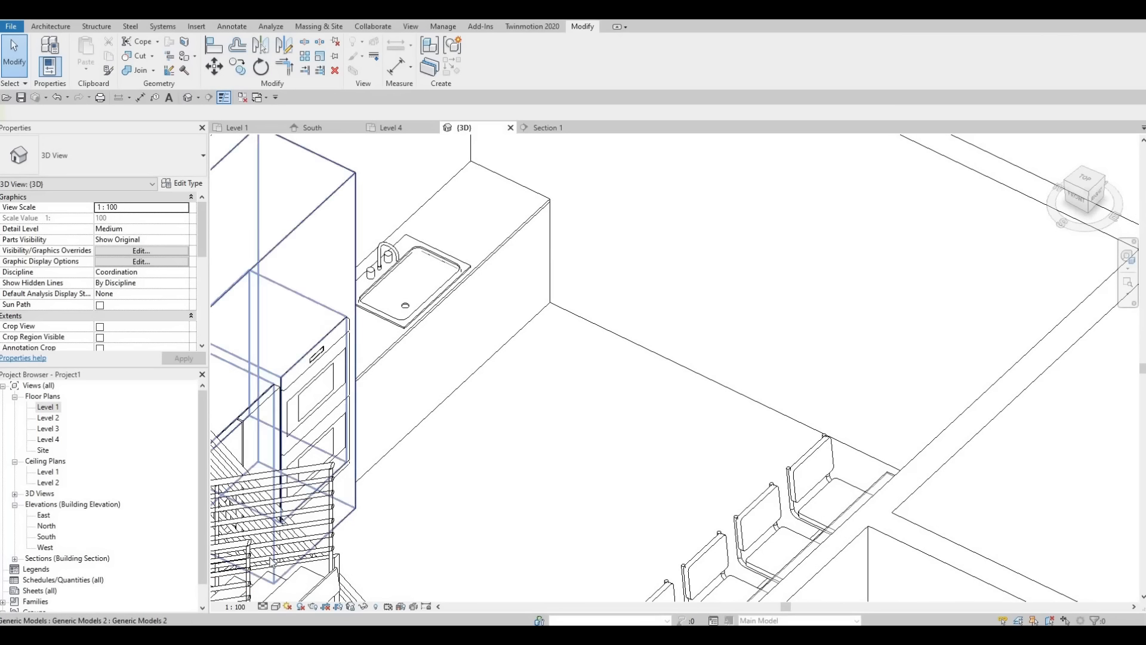
{"action": "scroll", "coordinate": [402, 492], "scroll_direction": "down", "scroll_amount": 2}
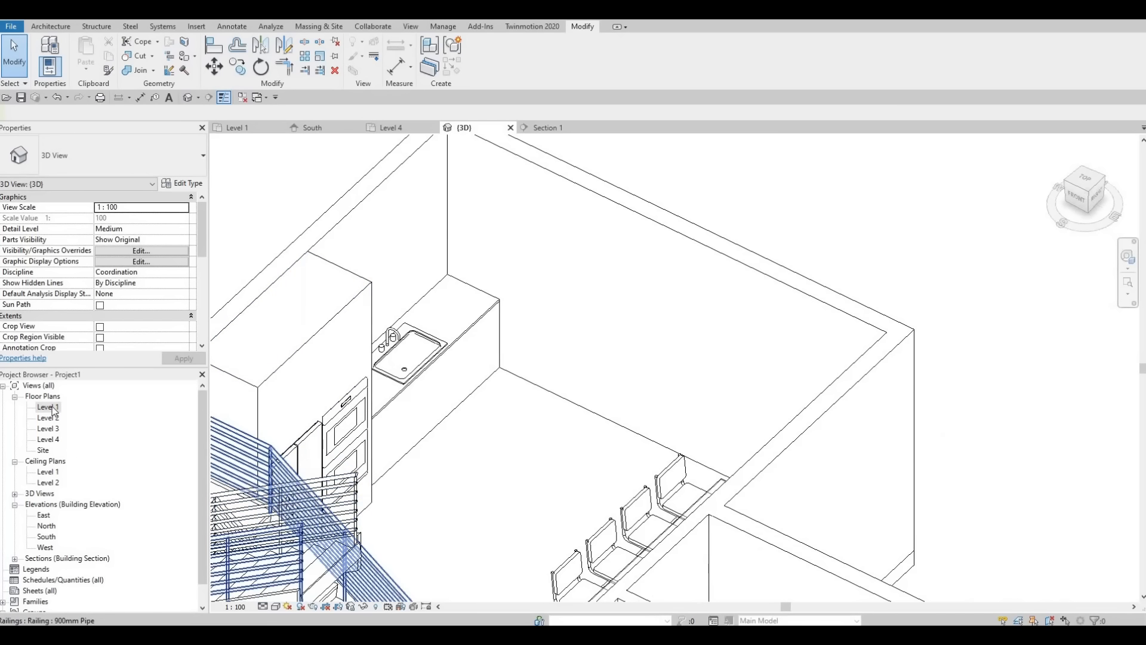
Step: Return to the Level 1 plan and open Section 1 from its marker to show the kitchen wall
{"action": "double_click", "coordinate": [47, 406]}
{"action": "scroll", "coordinate": [520, 478], "scroll_direction": "down", "scroll_amount": 2}
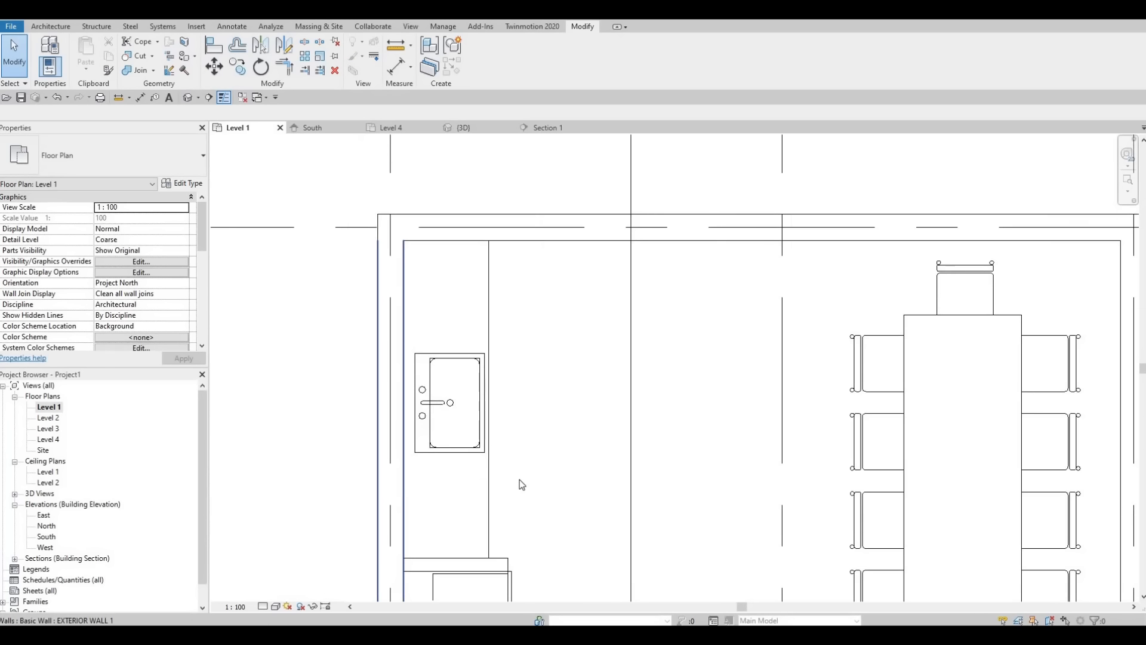
{"action": "scroll", "coordinate": [531, 477], "scroll_direction": "down", "scroll_amount": 1}
{"action": "middle_click_drag", "start_coordinate": [531, 477], "coordinate": [529, 403]}
{"action": "middle_click_drag", "start_coordinate": [529, 502], "coordinate": [554, 343]}
{"action": "left_click", "coordinate": [531, 497]}
{"action": "middle_click_drag", "start_coordinate": [517, 506], "coordinate": [534, 343]}
{"action": "scroll", "coordinate": [534, 344], "scroll_direction": "down", "scroll_amount": 2}
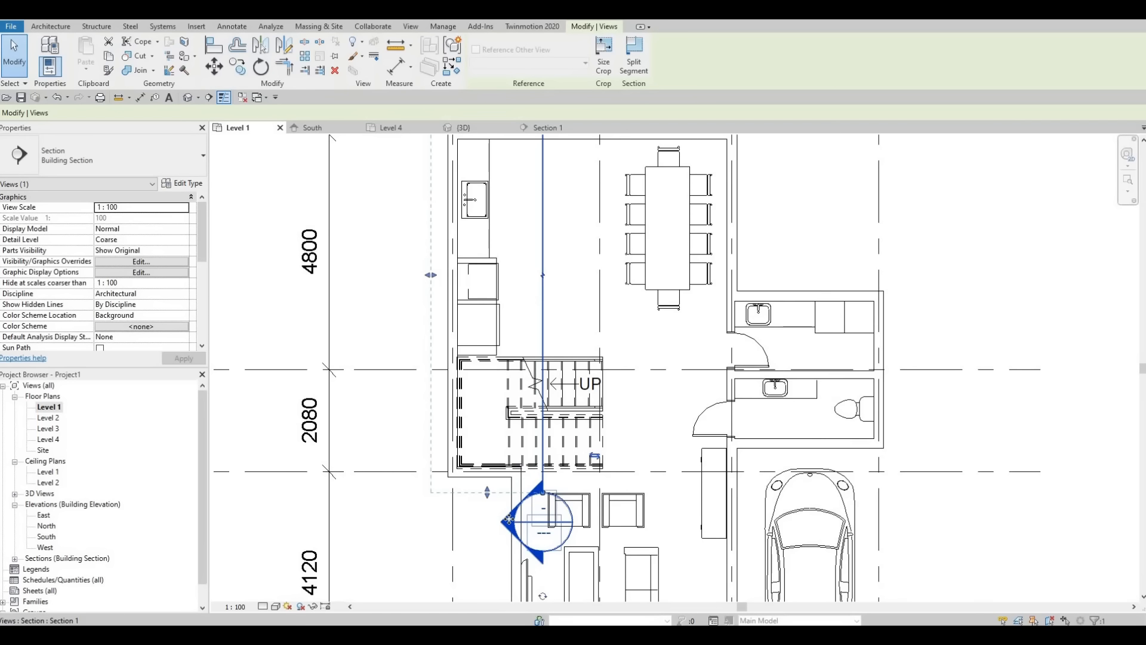
{"action": "key", "text": "Escape"}
{"action": "key", "text": "Escape"}
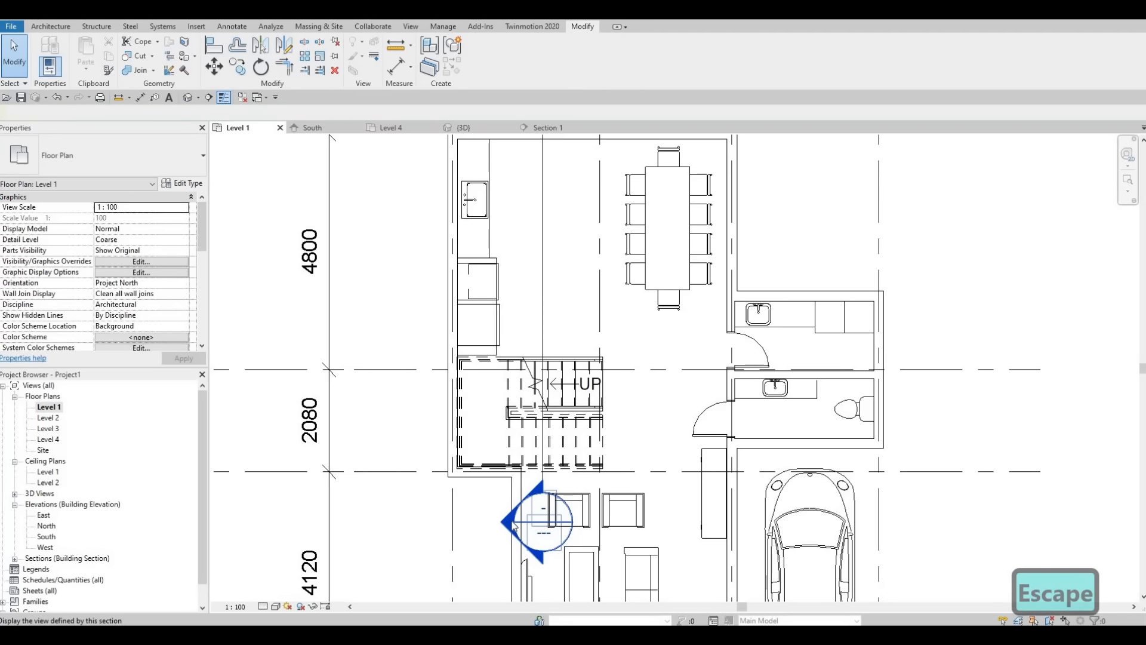
{"action": "double_click", "coordinate": [518, 525]}
{"action": "scroll", "coordinate": [519, 394], "scroll_direction": "down", "scroll_amount": 5}
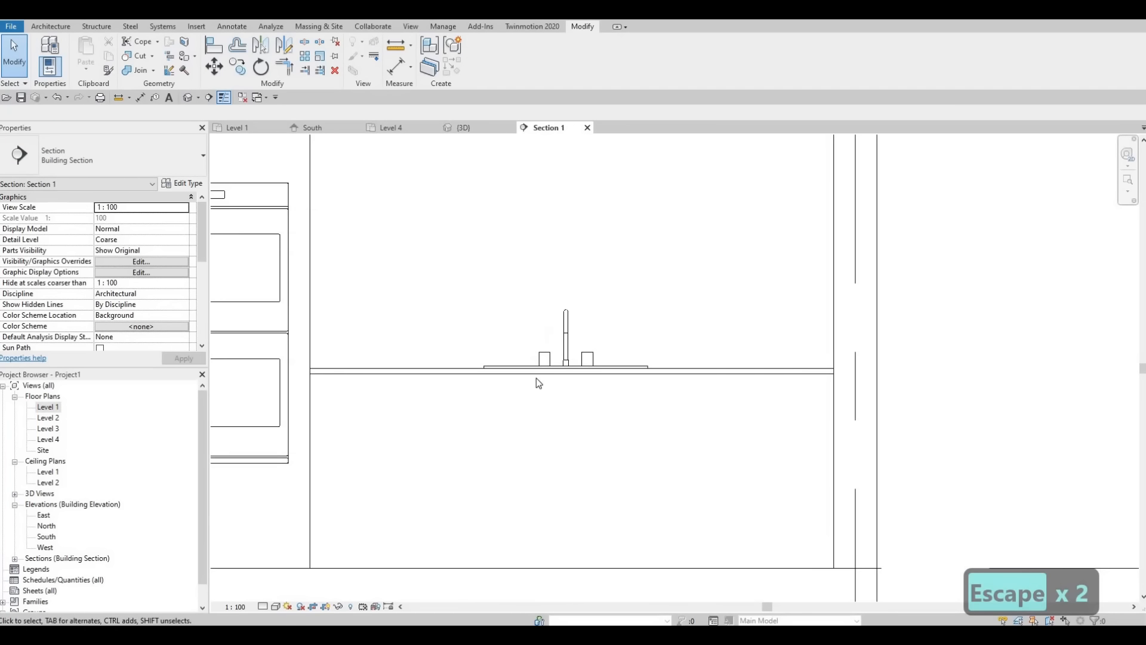
{"action": "middle_click_drag", "start_coordinate": [515, 392], "coordinate": [573, 379]}
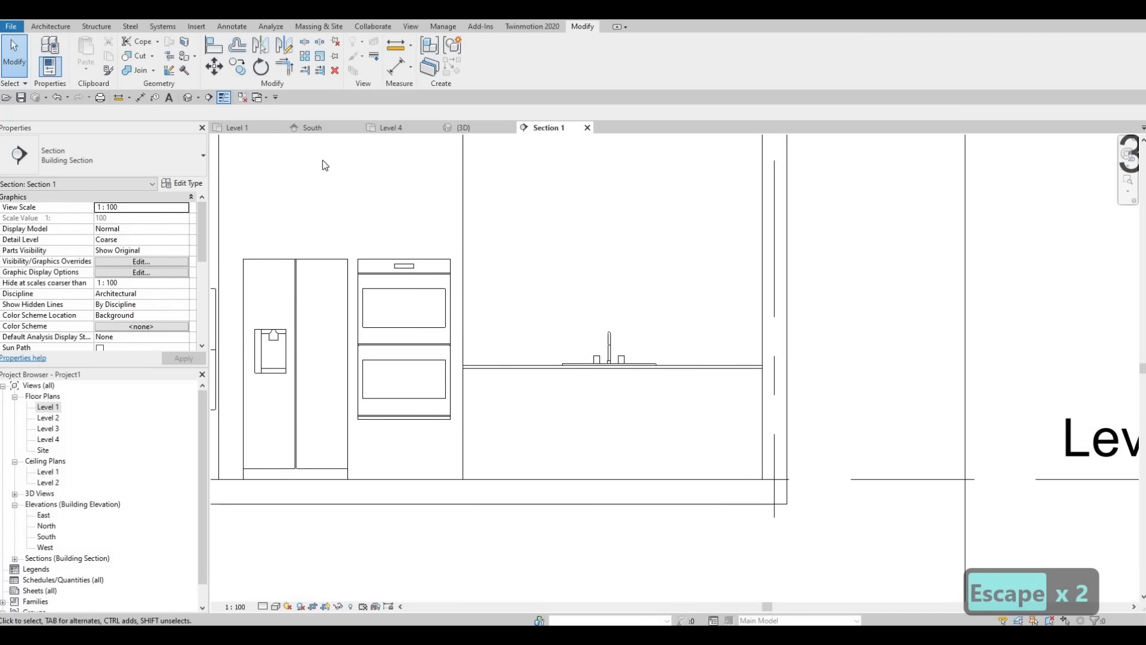
Step: Create a new in-place component in the Generic Models category, keeping the suggested name Generic Models 3
{"action": "left_click", "coordinate": [51, 26]}
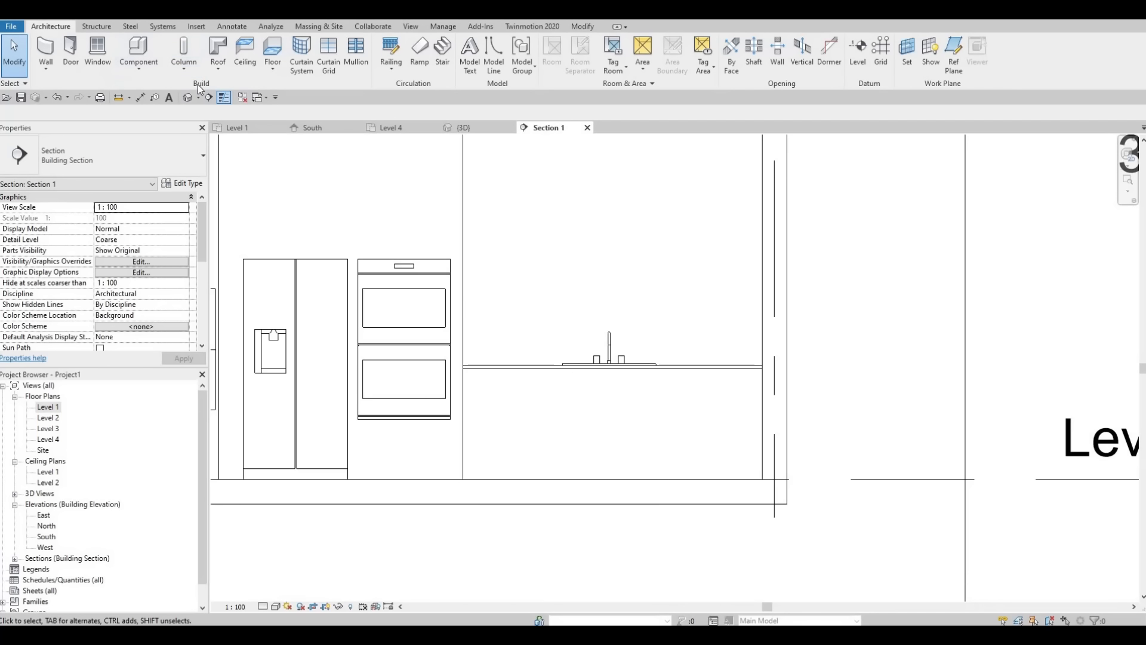
{"action": "left_click", "coordinate": [138, 68]}
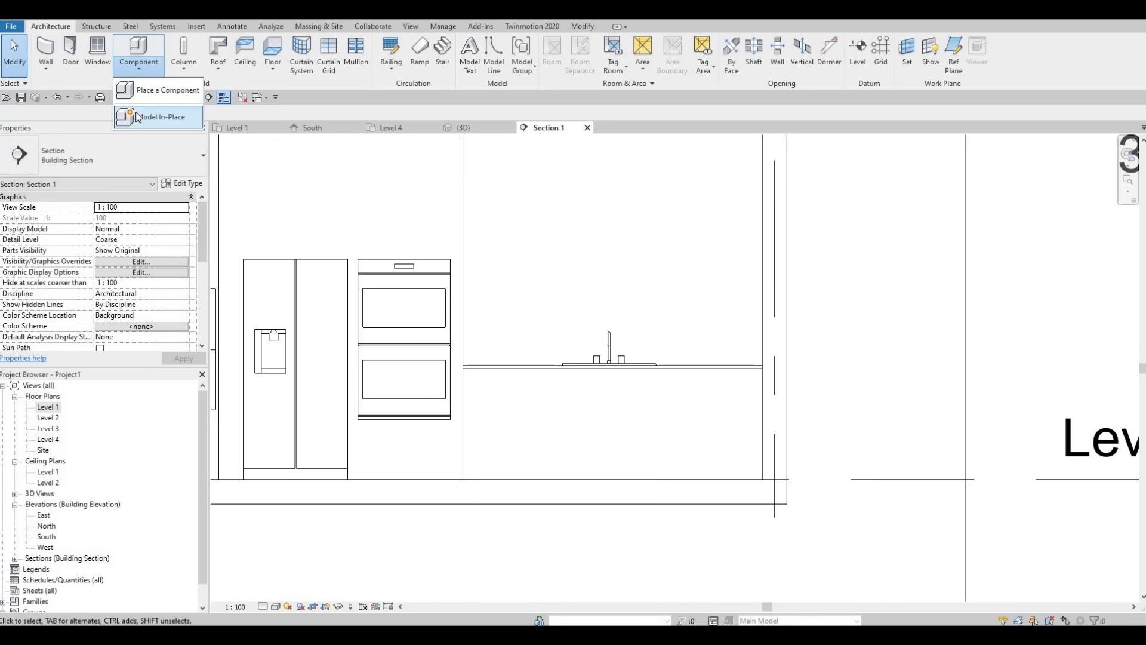
{"action": "left_click", "coordinate": [138, 117]}
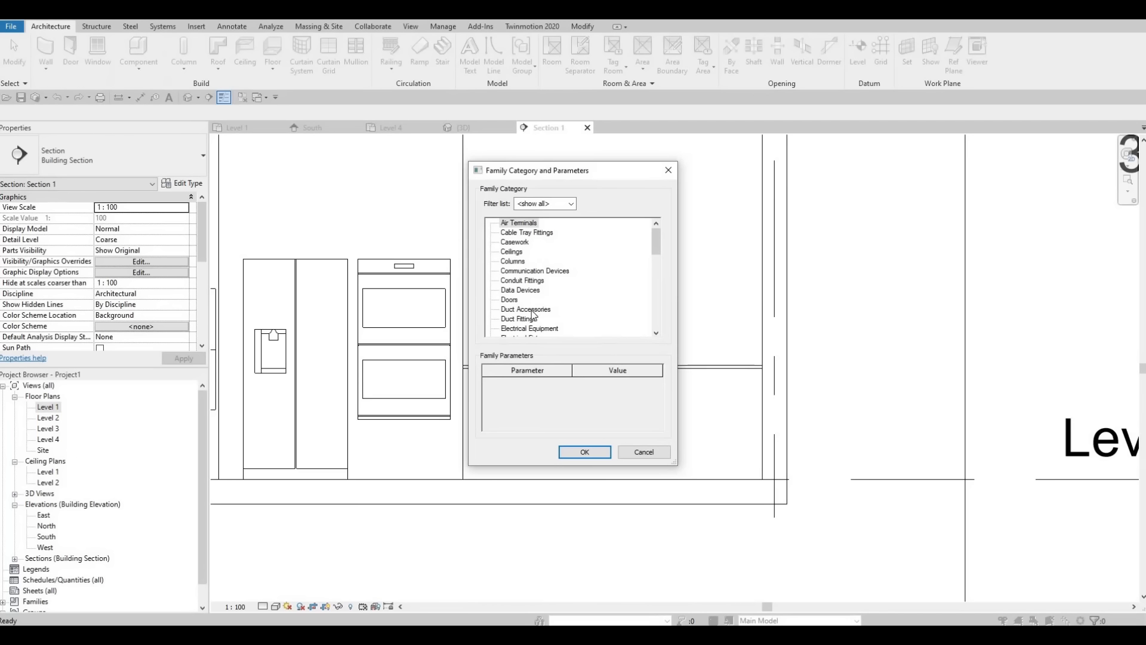
{"action": "scroll", "coordinate": [518, 322], "scroll_direction": "down", "scroll_amount": 2}
{"action": "left_click", "coordinate": [519, 319]}
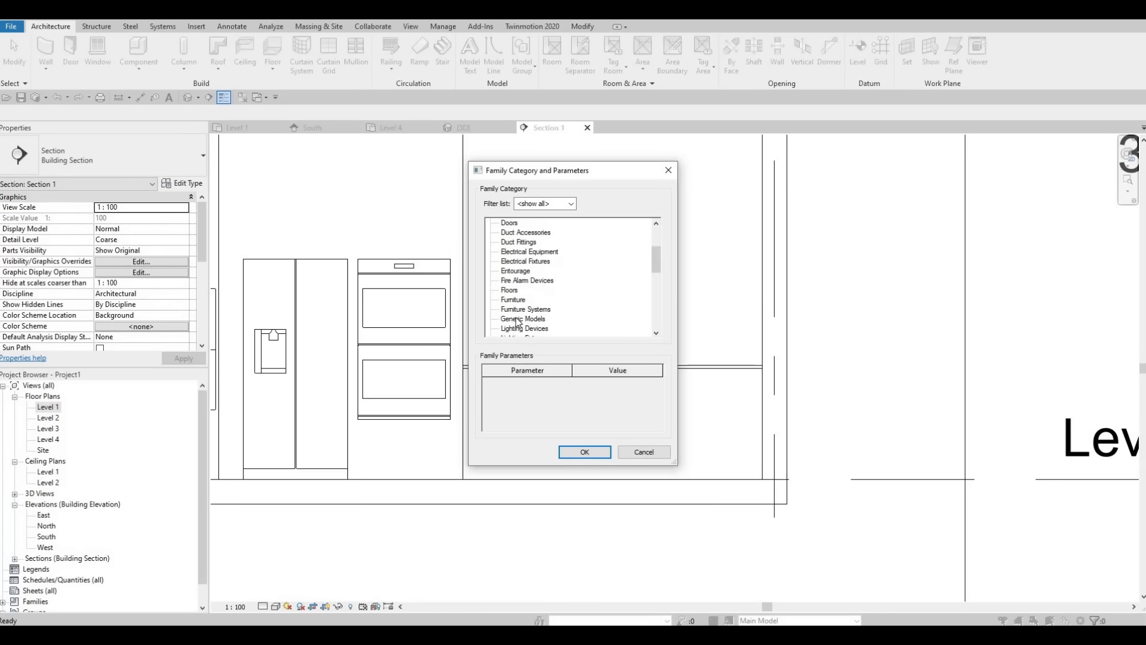
{"action": "left_click", "coordinate": [574, 451]}
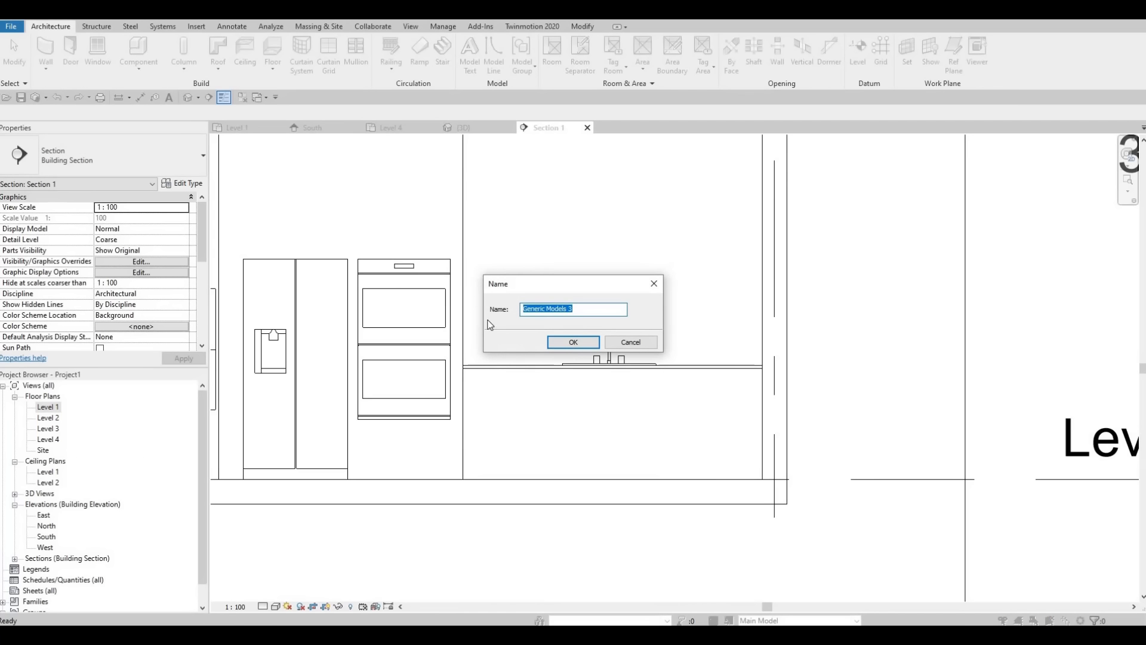
{"action": "key", "text": "Return"}
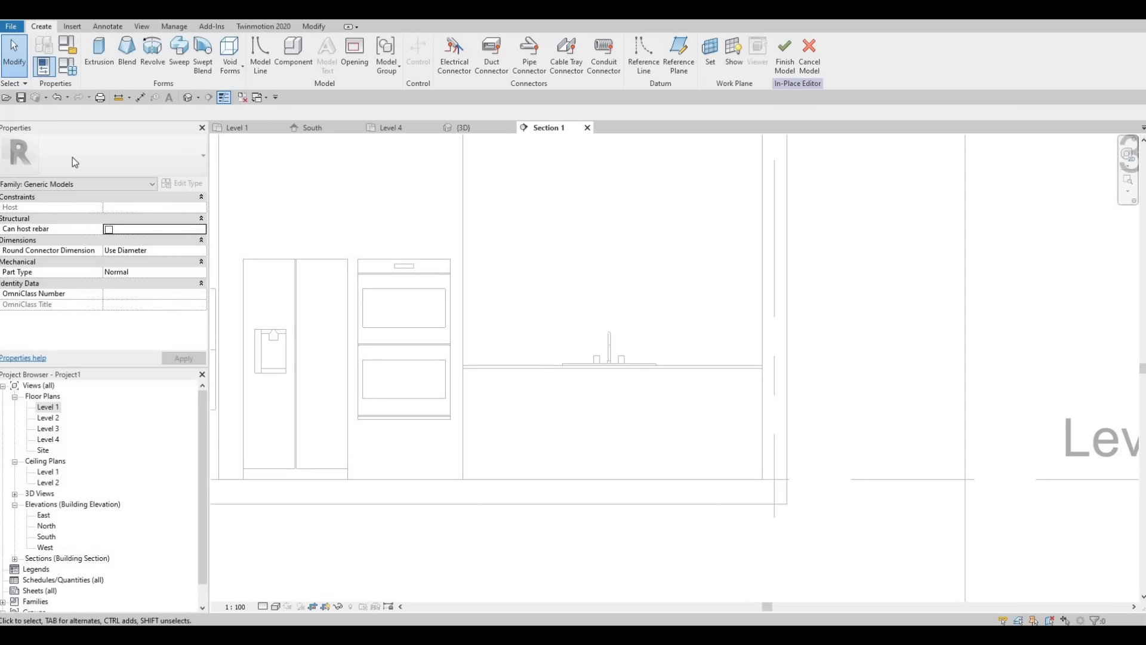
Step: Set the work plane by picking the front face of the in-place counter below the countertop
{"action": "left_click", "coordinate": [99, 53]}
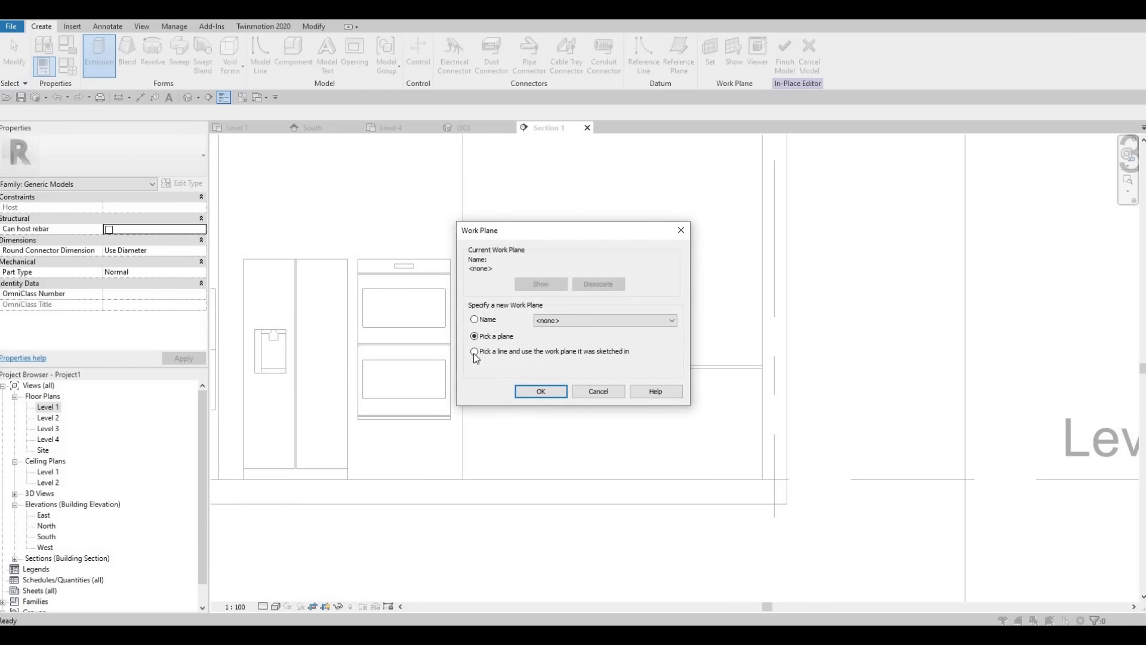
{"action": "left_click", "coordinate": [539, 391]}
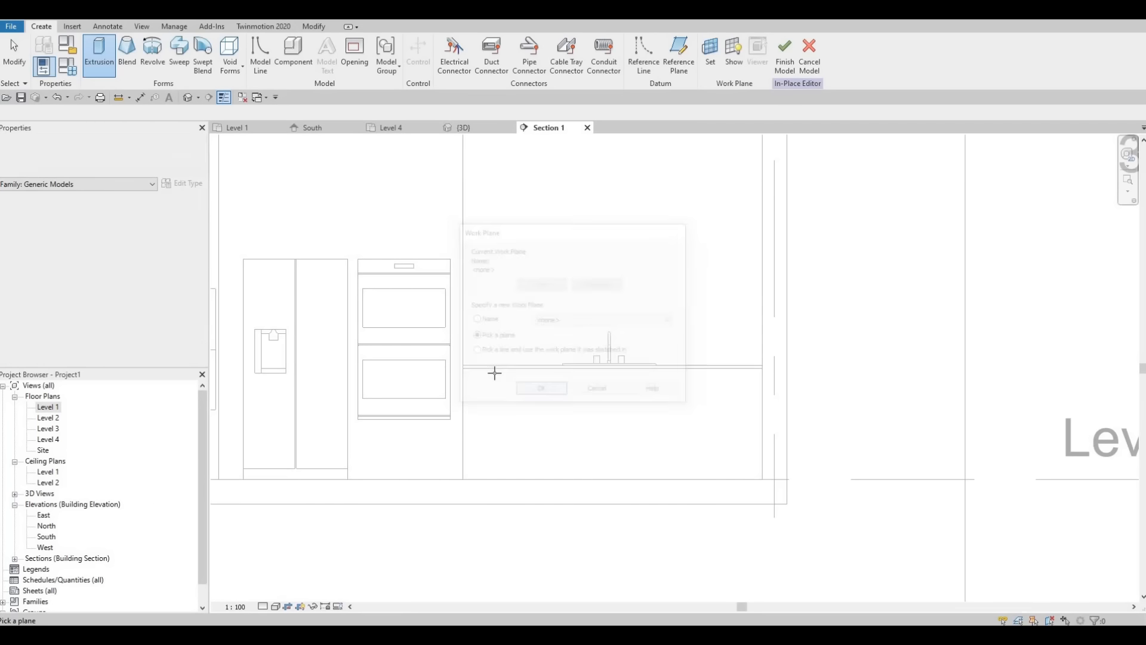
{"action": "left_click", "coordinate": [709, 66]}
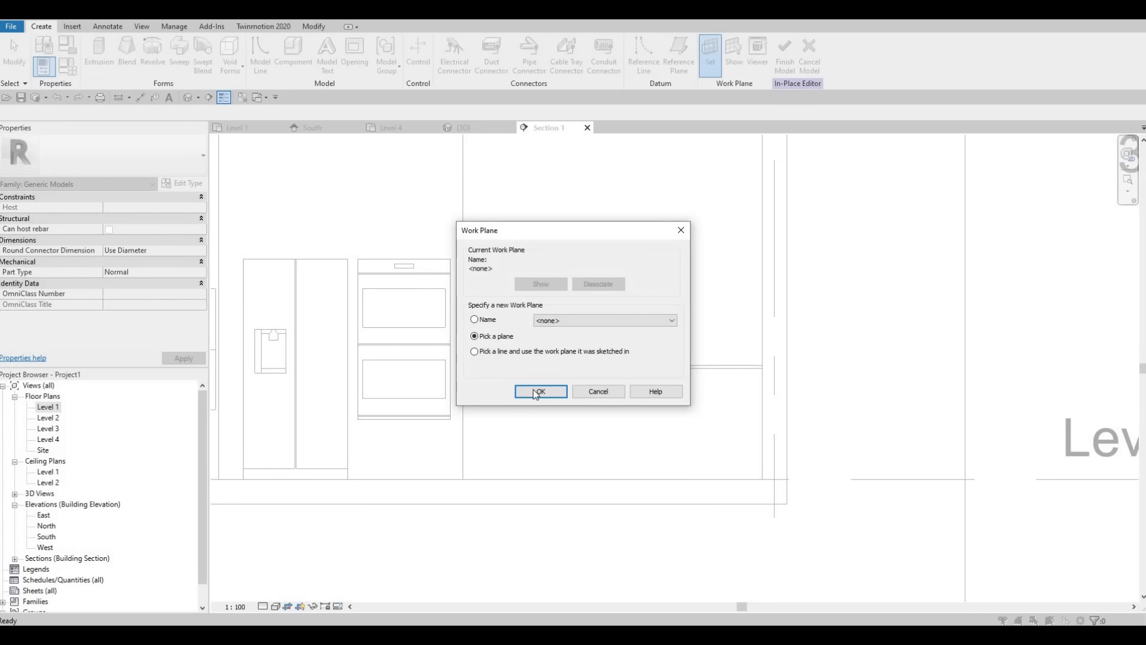
{"action": "left_click", "coordinate": [541, 390]}
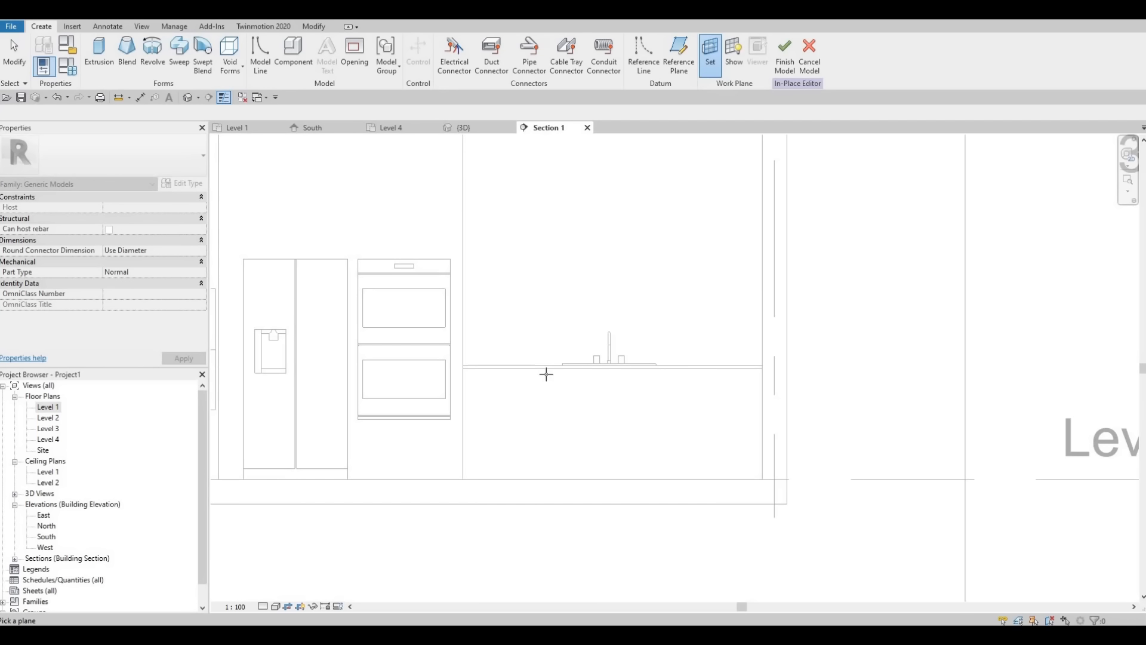
{"action": "key", "text": "Tab"}
{"action": "key", "text": "Tab"}
{"action": "key", "text": "Tab"}
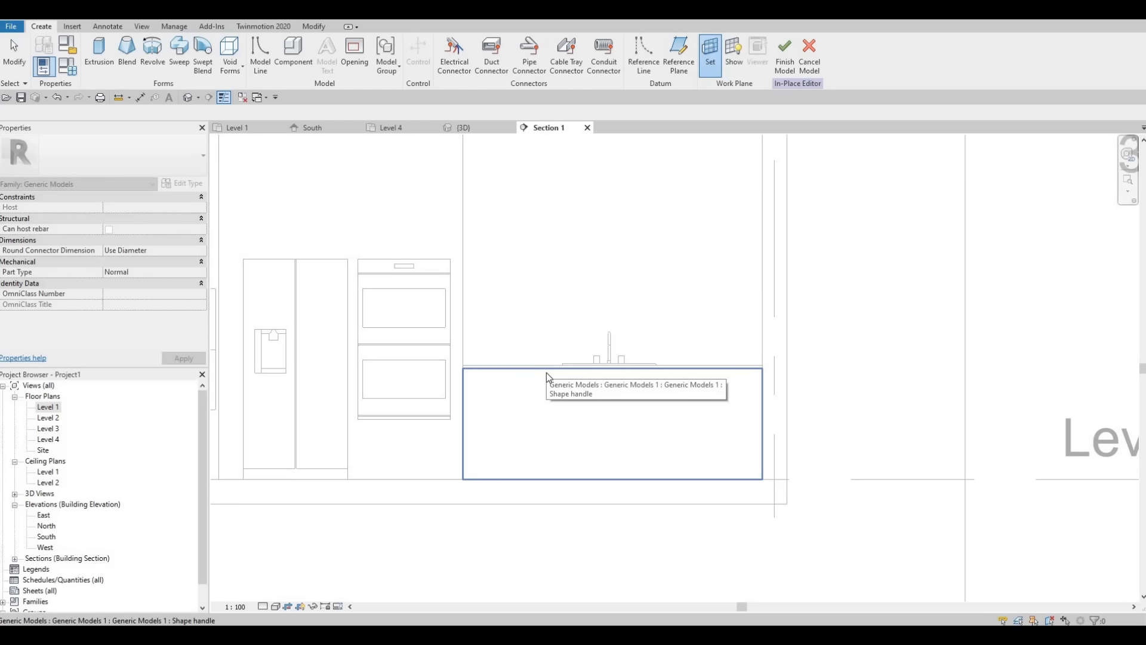
{"action": "key", "text": "Escape"}
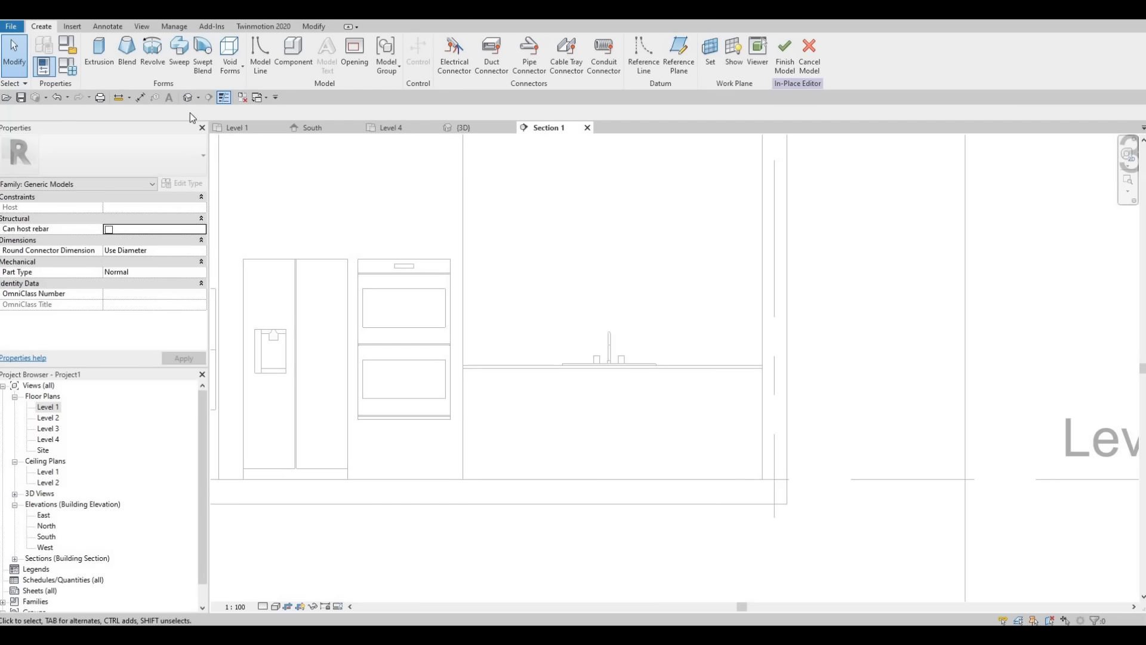
Step: Start a new extrusion and bring in Ash from the Wood category of AEC Materials while choosing its material
{"action": "left_click", "coordinate": [99, 52]}
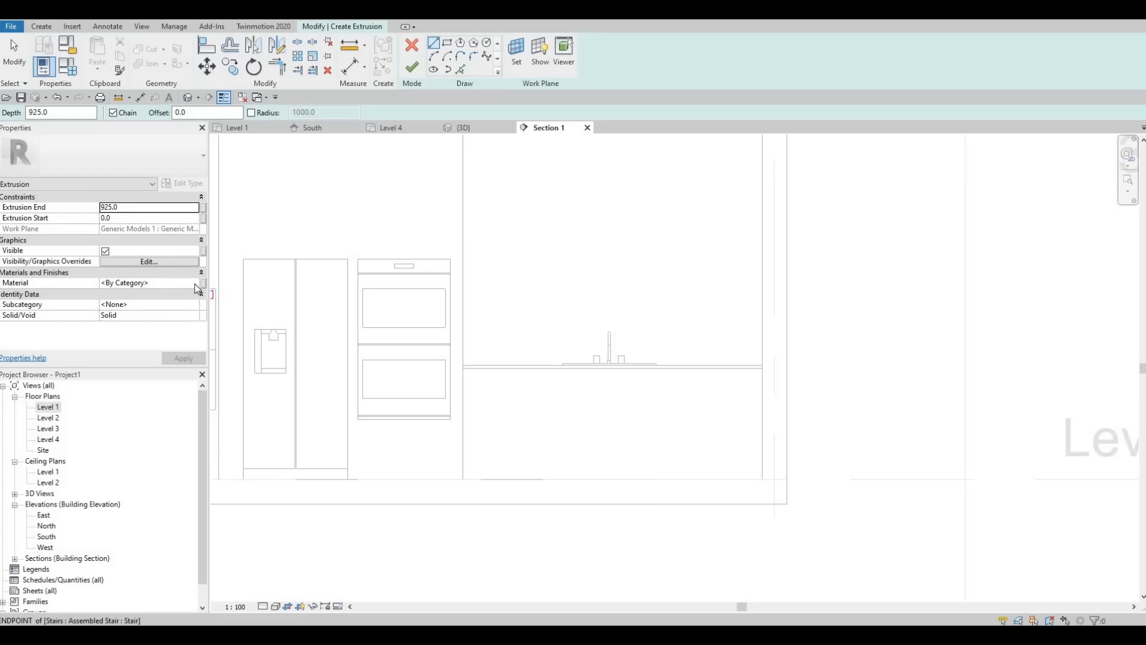
{"action": "left_click", "coordinate": [194, 285]}
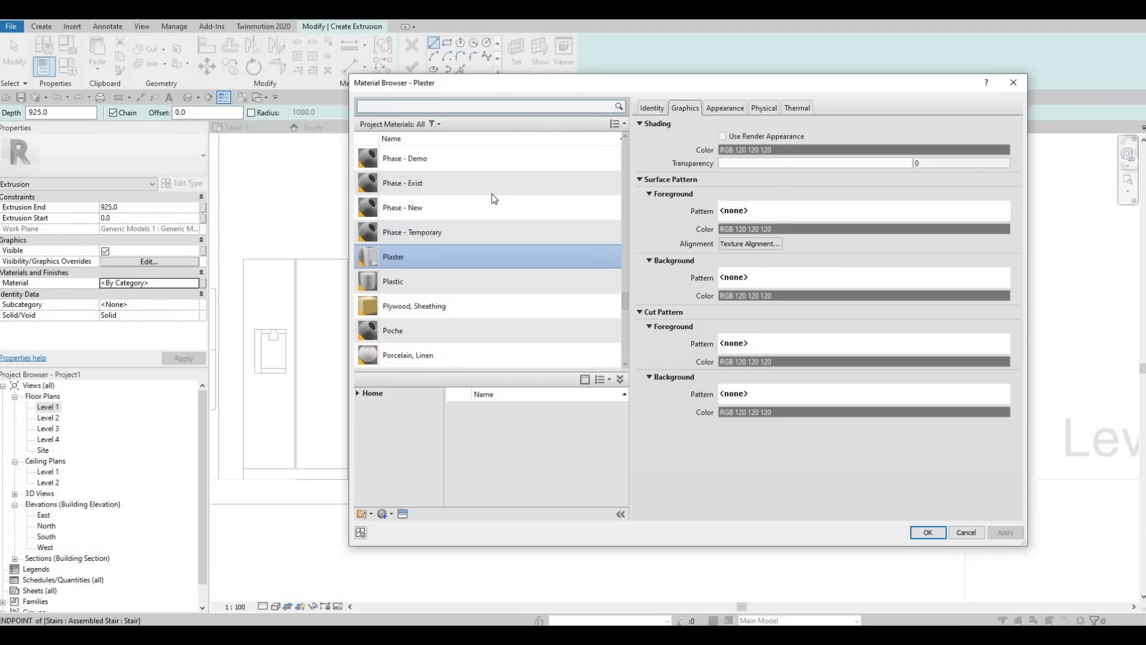
{"action": "scroll", "coordinate": [481, 236], "scroll_direction": "down", "scroll_amount": 2}
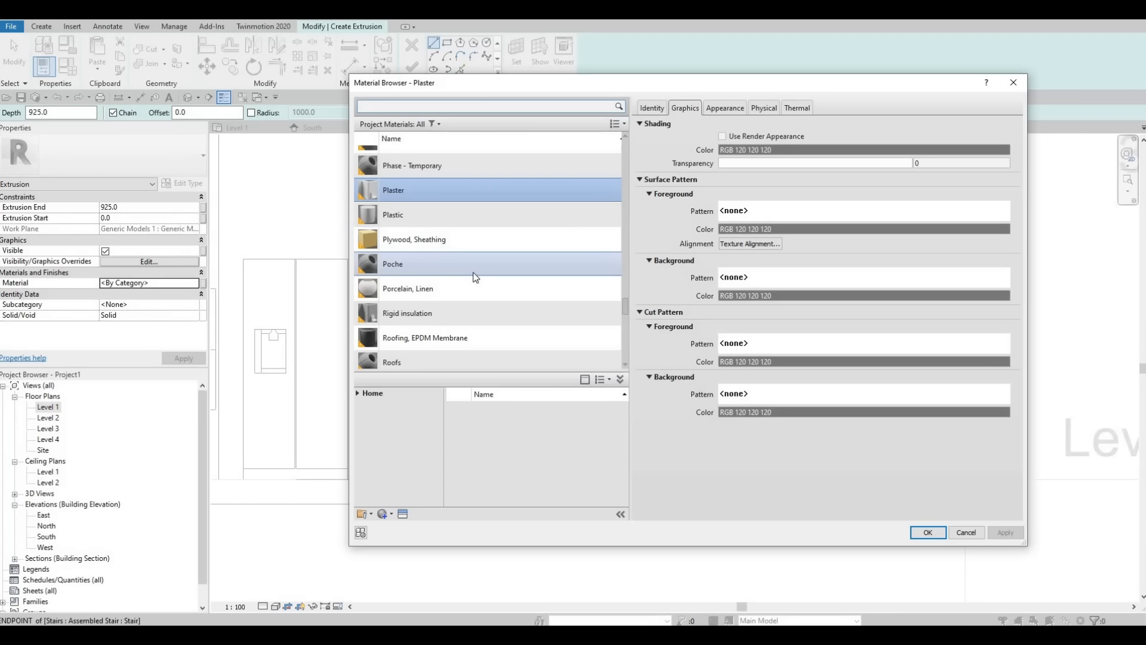
{"action": "scroll", "coordinate": [469, 292], "scroll_direction": "down", "scroll_amount": 5}
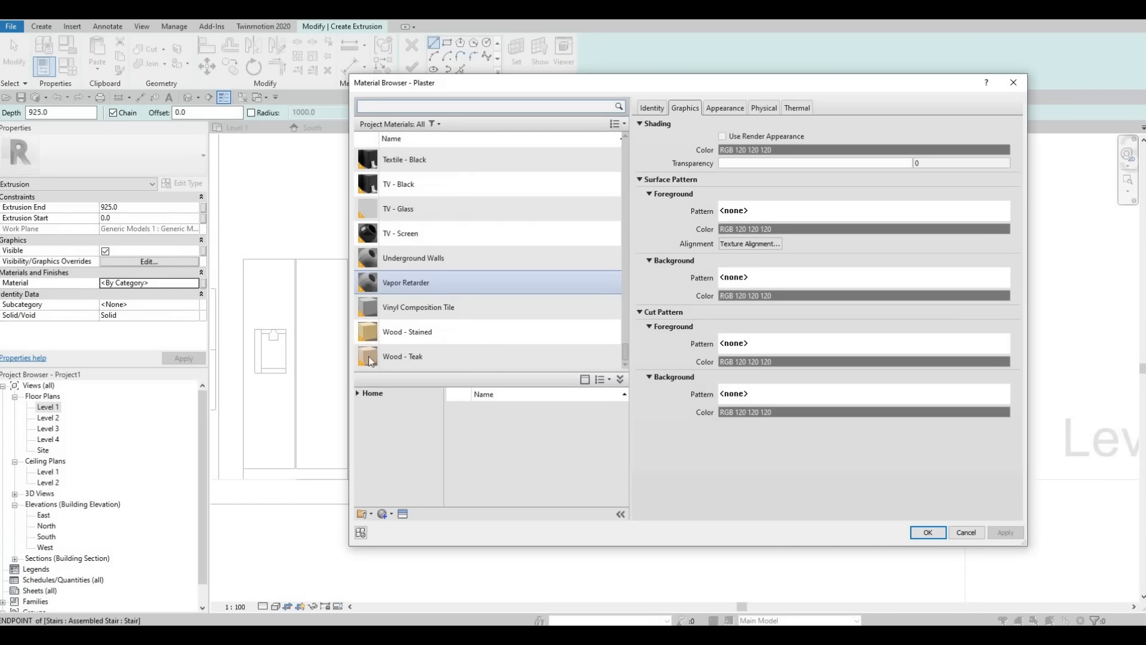
{"action": "left_click", "coordinate": [356, 392]}
{"action": "left_click", "coordinate": [358, 412]}
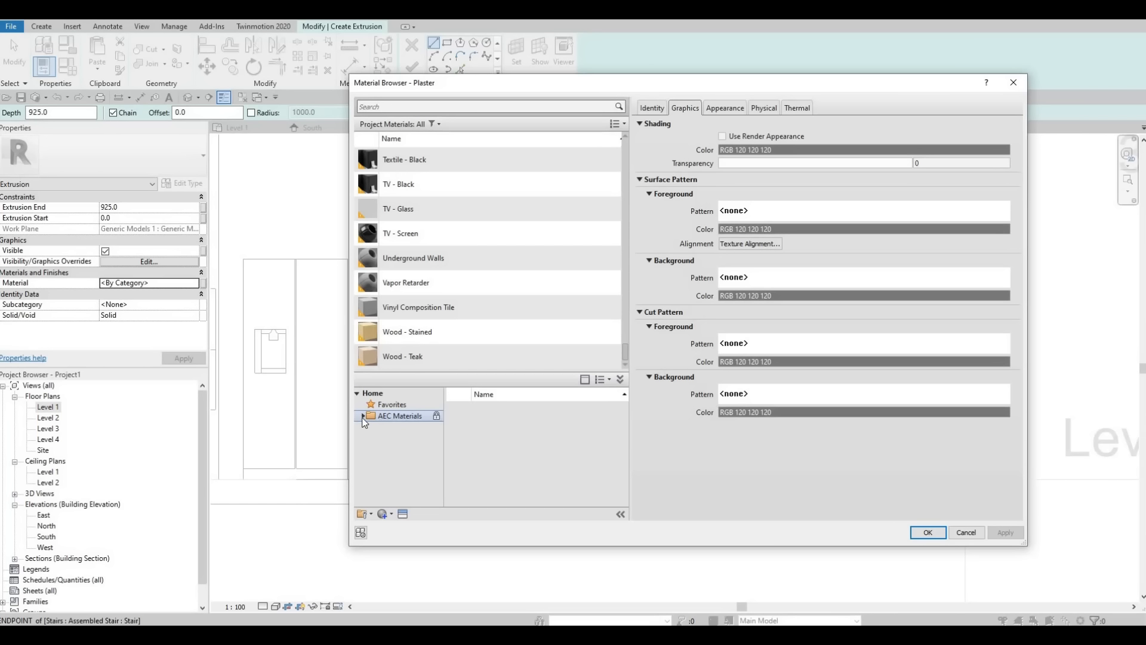
{"action": "left_click", "coordinate": [363, 416]}
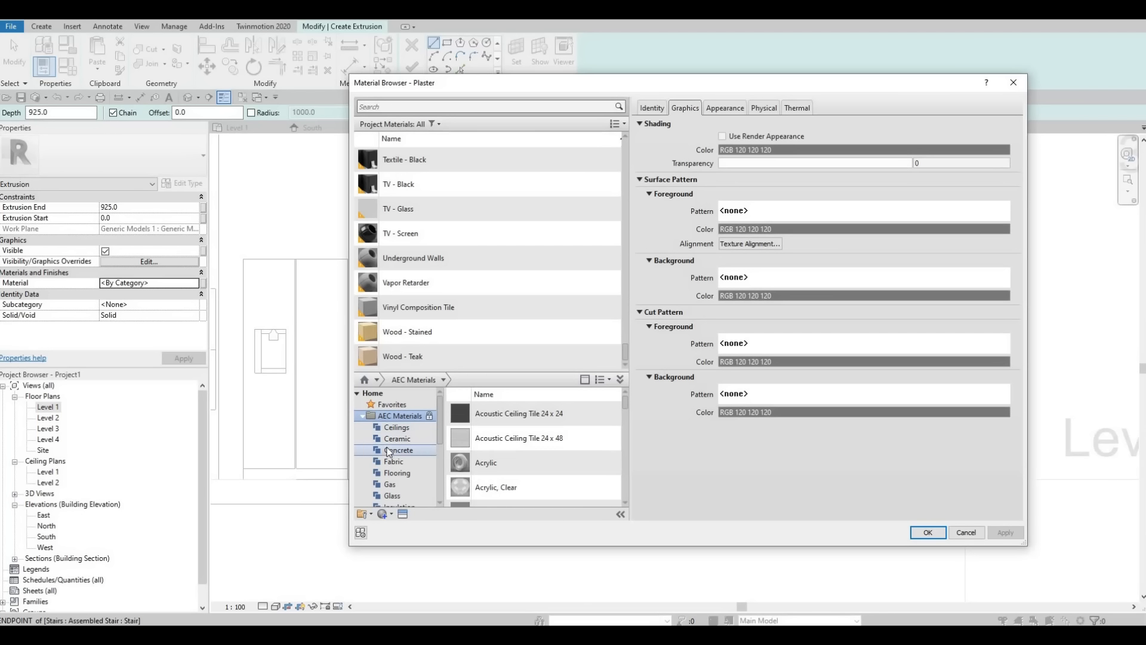
{"action": "scroll", "coordinate": [395, 467], "scroll_direction": "down", "scroll_amount": 4}
{"action": "left_click", "coordinate": [399, 496]}
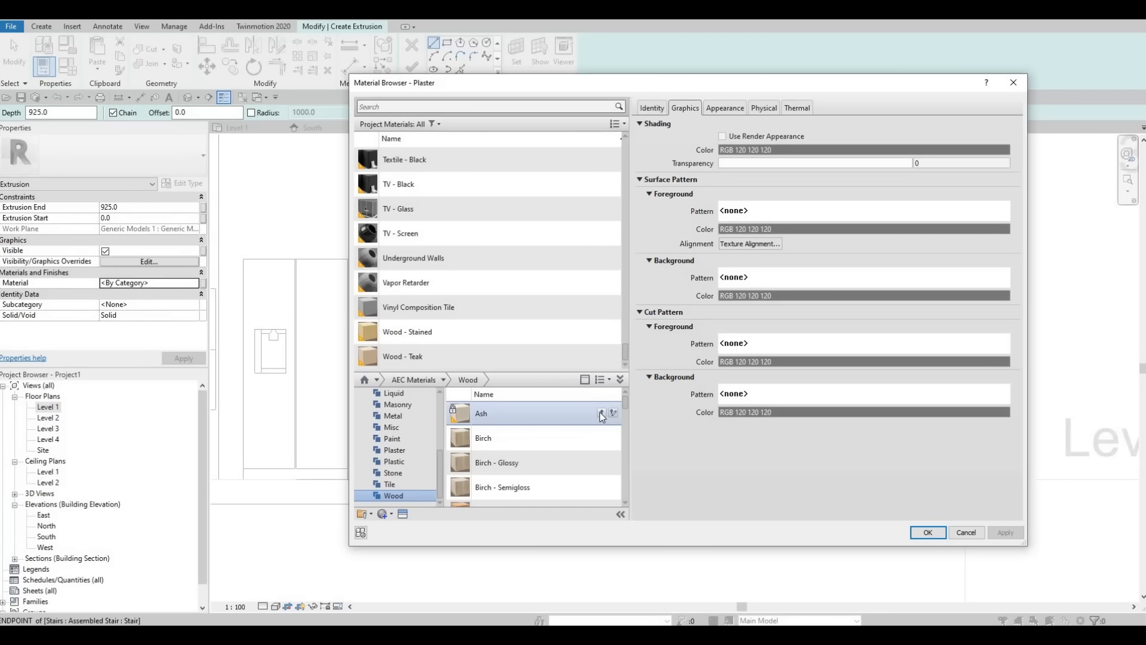
{"action": "left_click", "coordinate": [599, 411]}
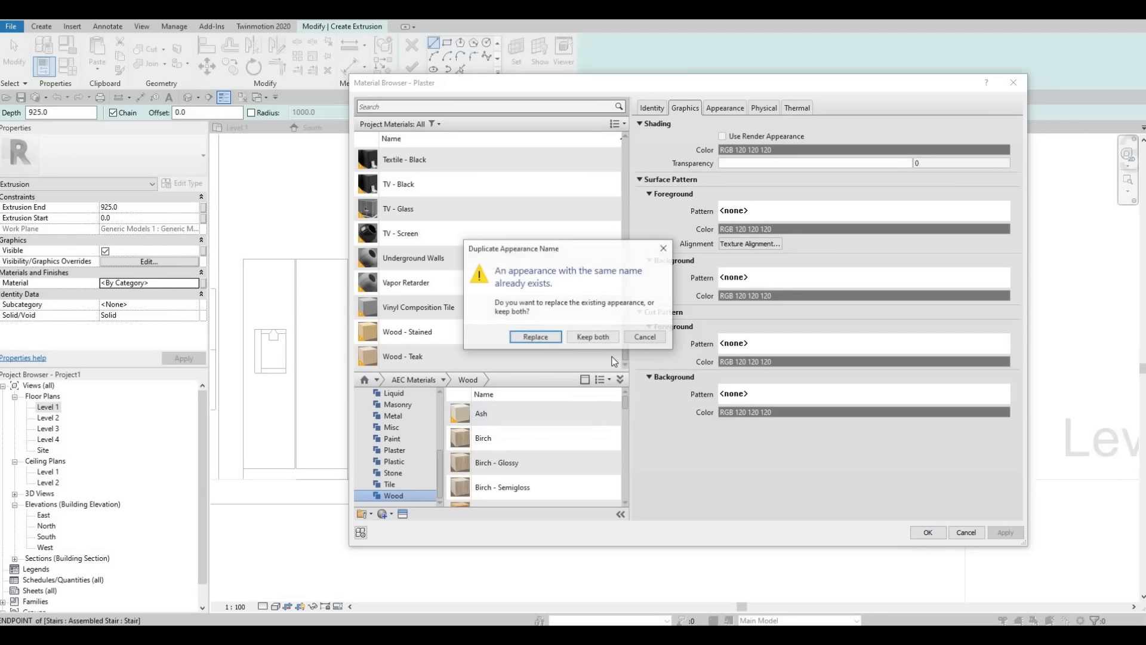
{"action": "key", "text": "Escape"}
Step: Assign the project material Ash to the extrusion
{"action": "left_click", "coordinate": [399, 105]}
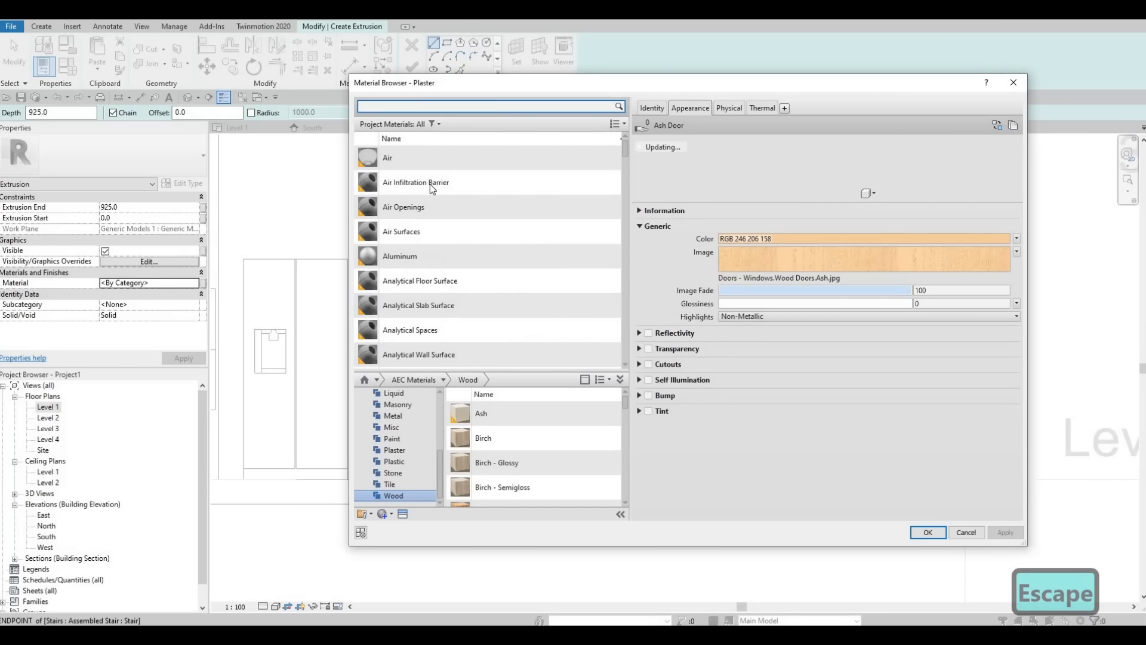
{"action": "scroll", "coordinate": [437, 259], "scroll_direction": "down", "scroll_amount": 7}
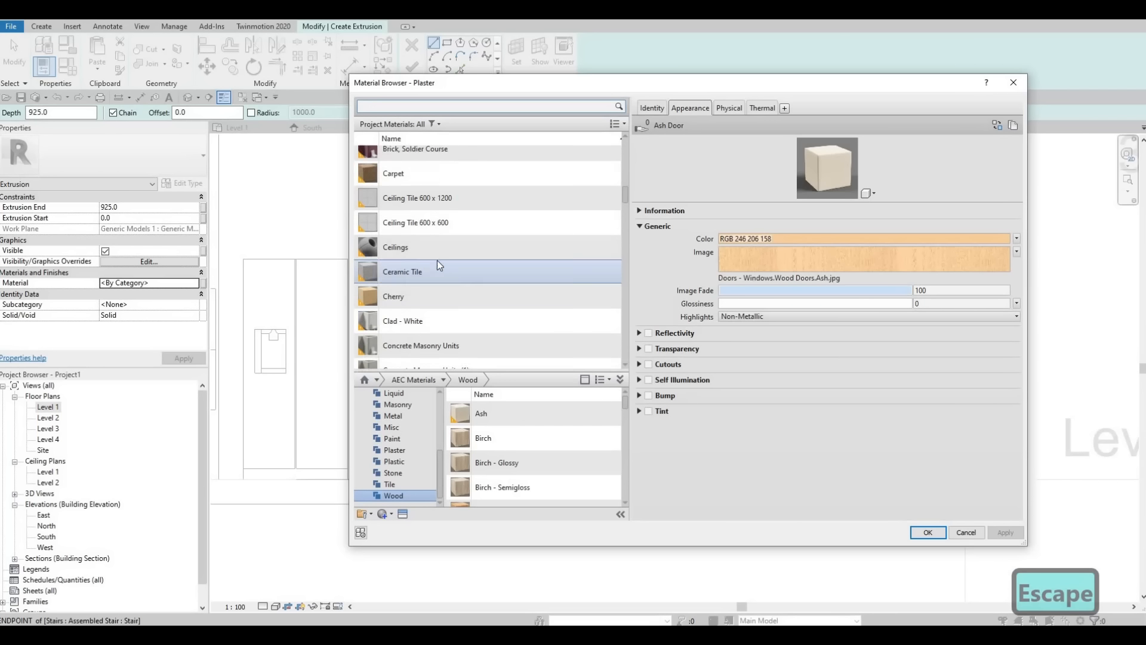
{"action": "scroll", "coordinate": [410, 180], "scroll_direction": "up", "scroll_amount": 2}
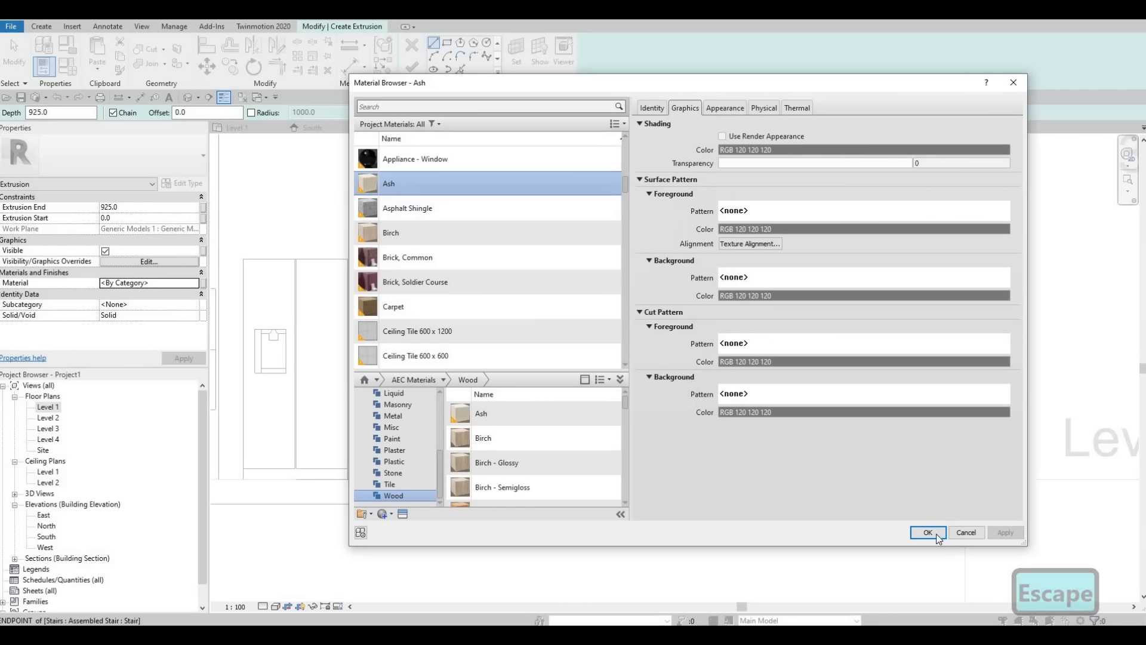
{"action": "left_click", "coordinate": [928, 532]}
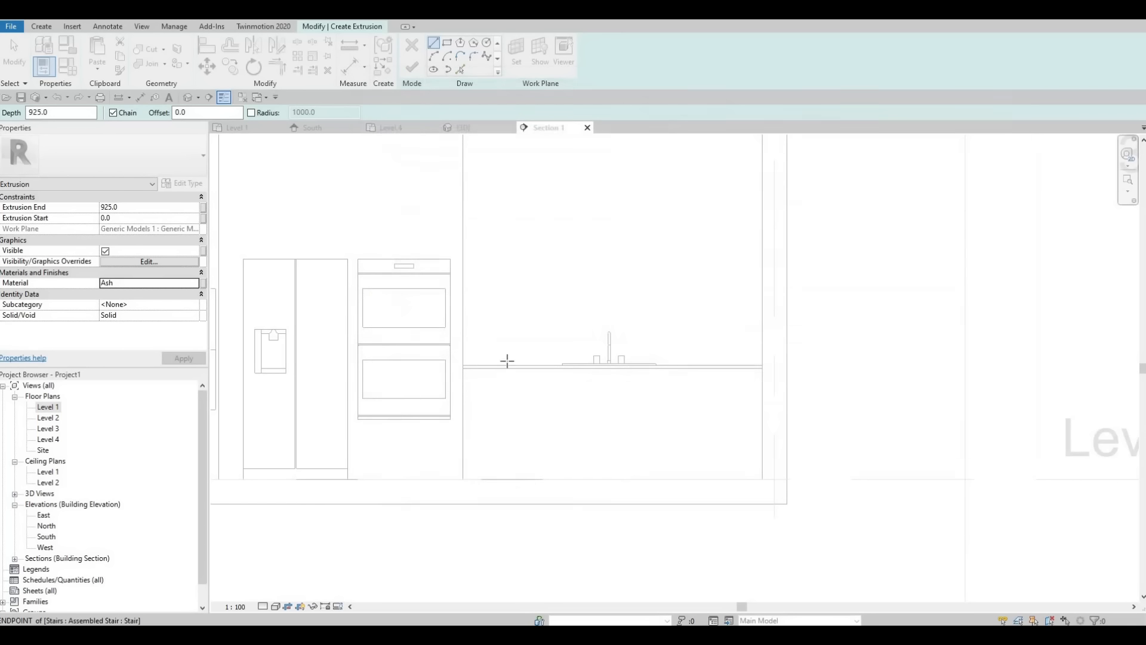
Step: Set the extrusion end to 25 and apply it
{"action": "left_click", "coordinate": [136, 207]}
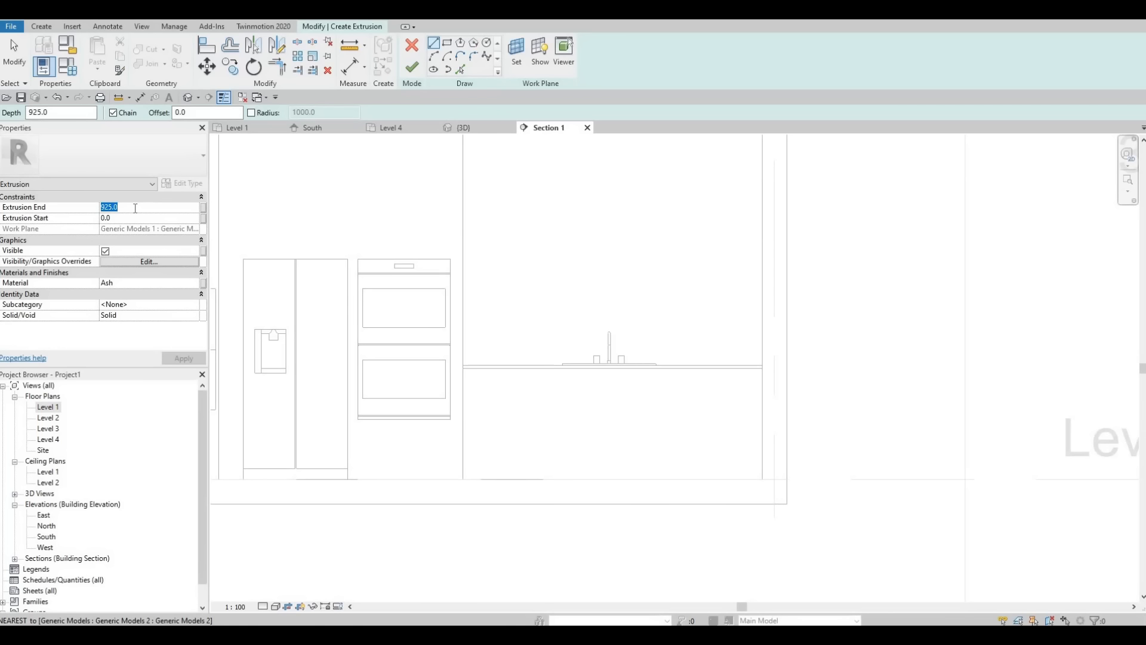
{"action": "type", "text": "25"}
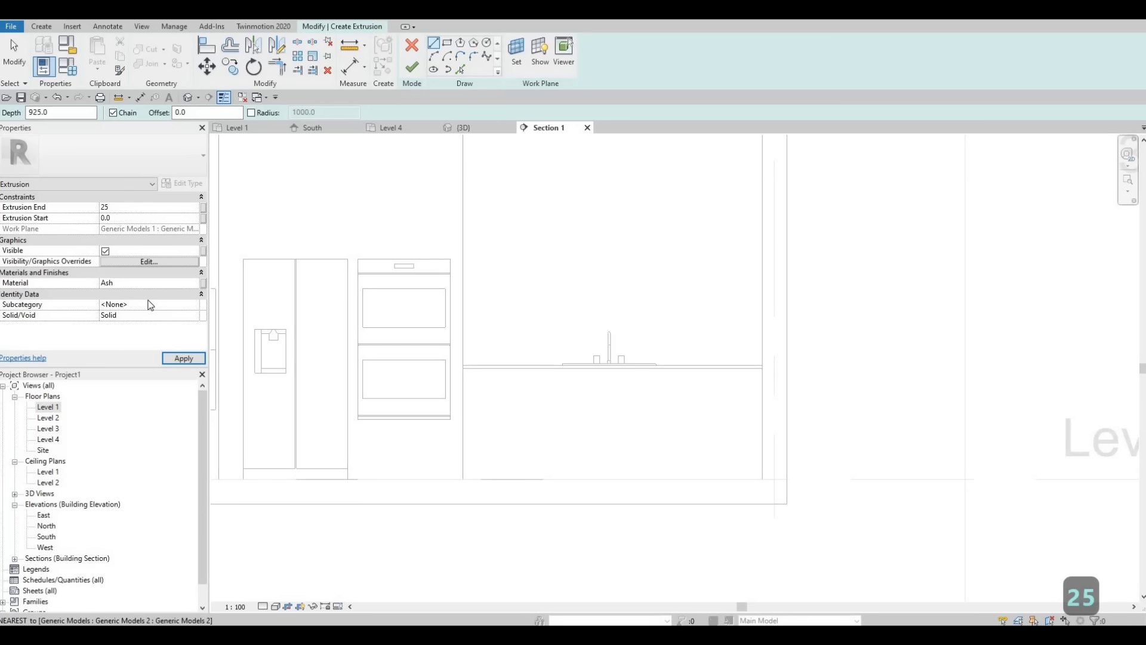
{"action": "left_click", "coordinate": [183, 358]}
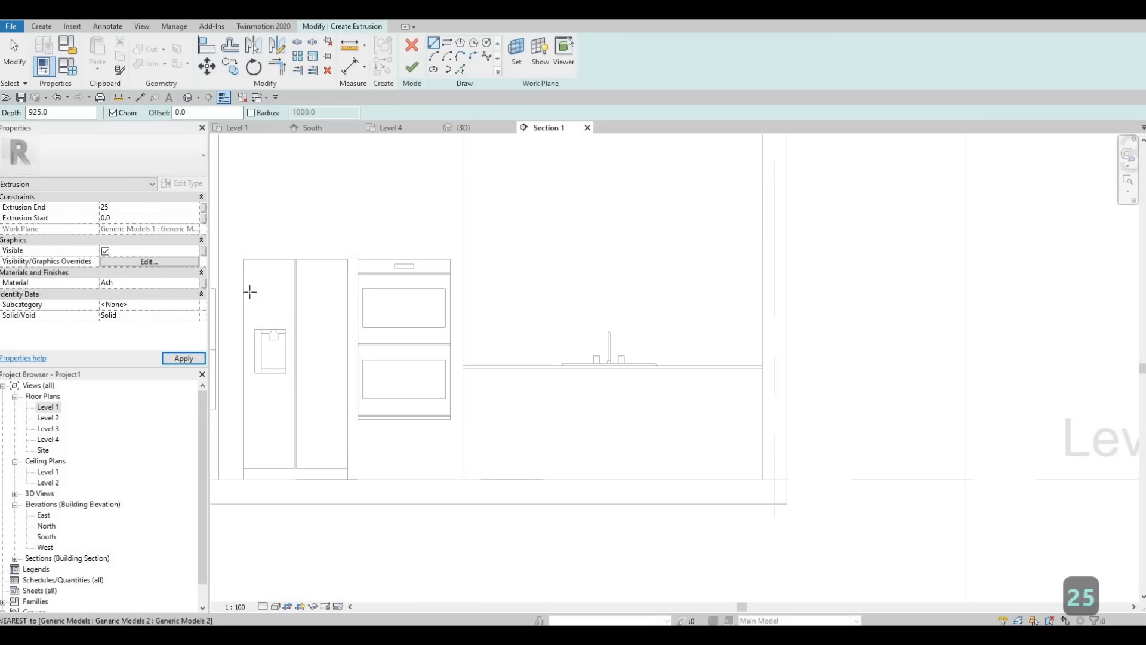
Step: Sketch a rectangle about 2429 by 900 mm from the underside of the countertop to the floor, spanning the counter's full width
{"action": "left_click", "coordinate": [449, 43]}
{"action": "scroll", "coordinate": [376, 303], "scroll_direction": "up", "scroll_amount": 4}
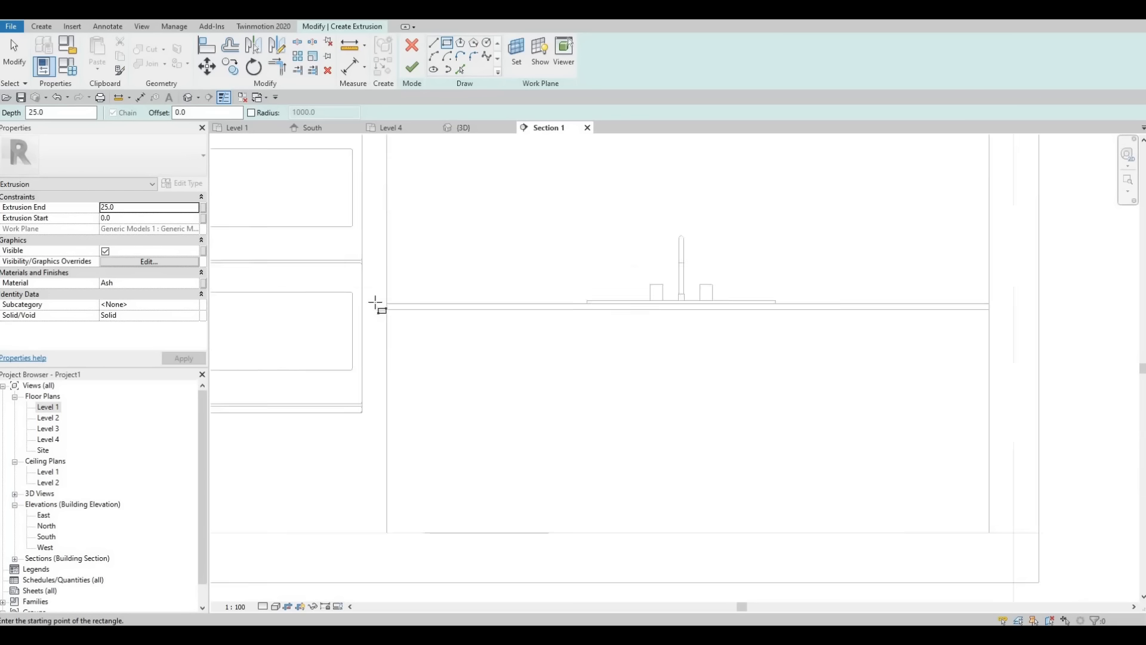
{"action": "left_click", "coordinate": [374, 302]}
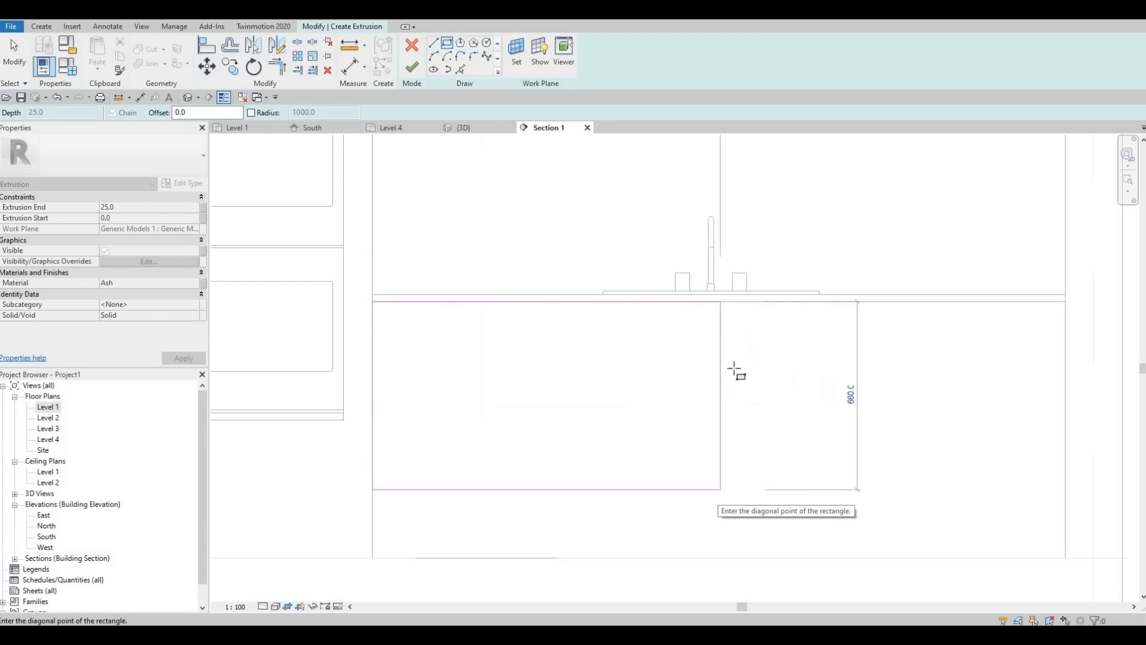
{"action": "scroll", "coordinate": [826, 383], "scroll_direction": "down", "scroll_amount": 1}
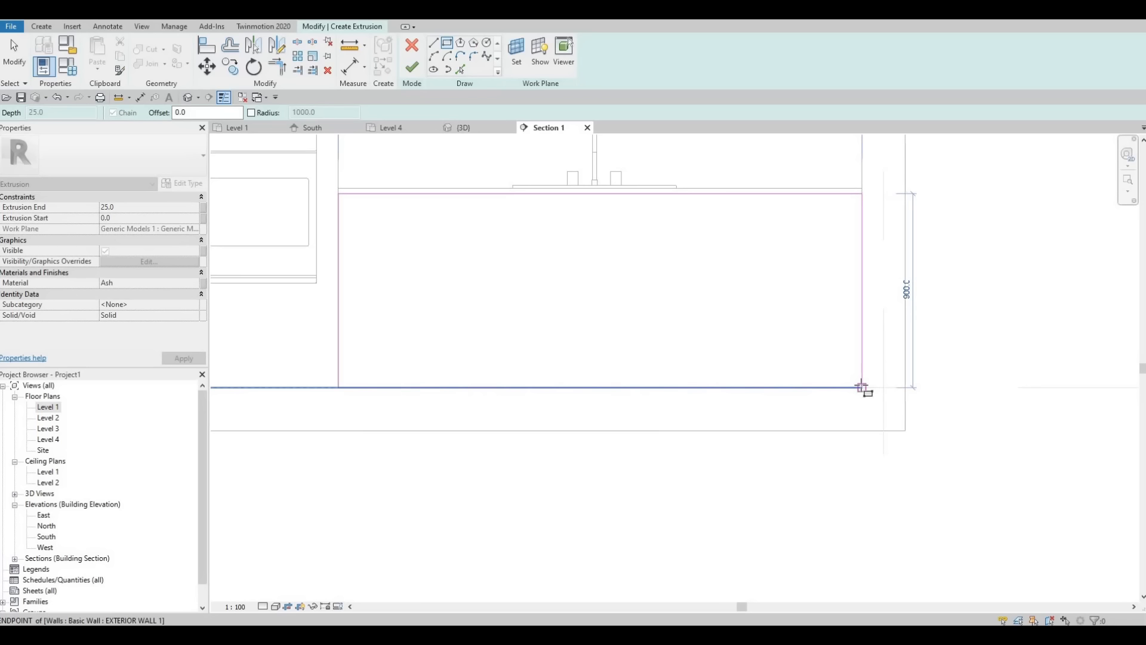
{"action": "left_click", "coordinate": [862, 388]}
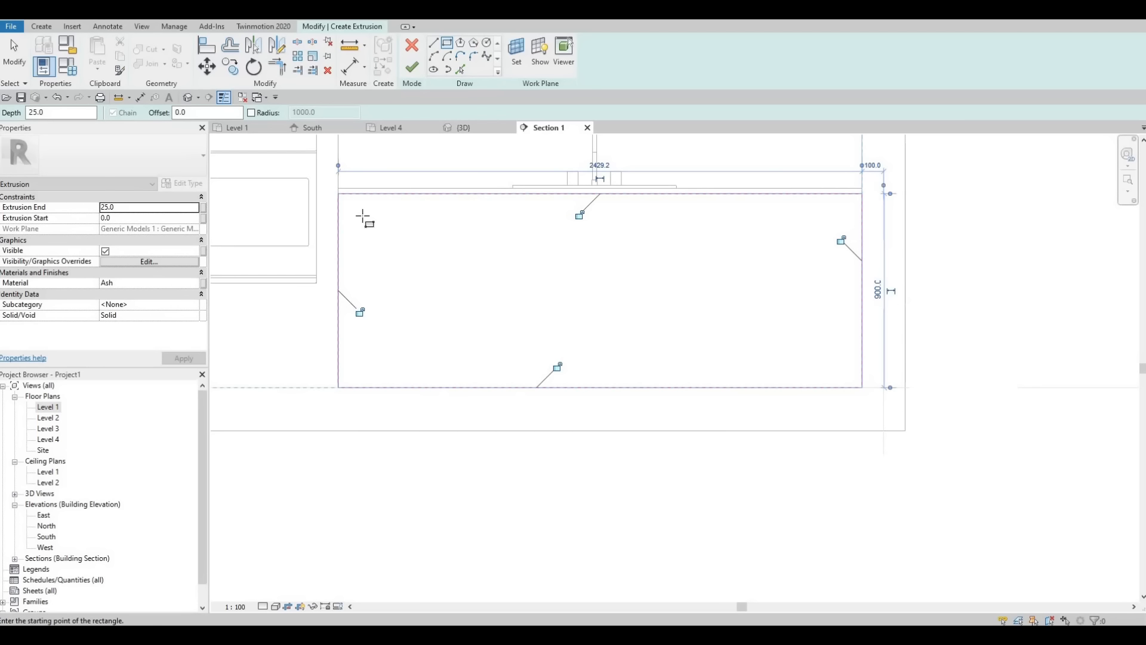
{"action": "key", "text": "Escape"}
{"action": "key", "text": "Escape"}
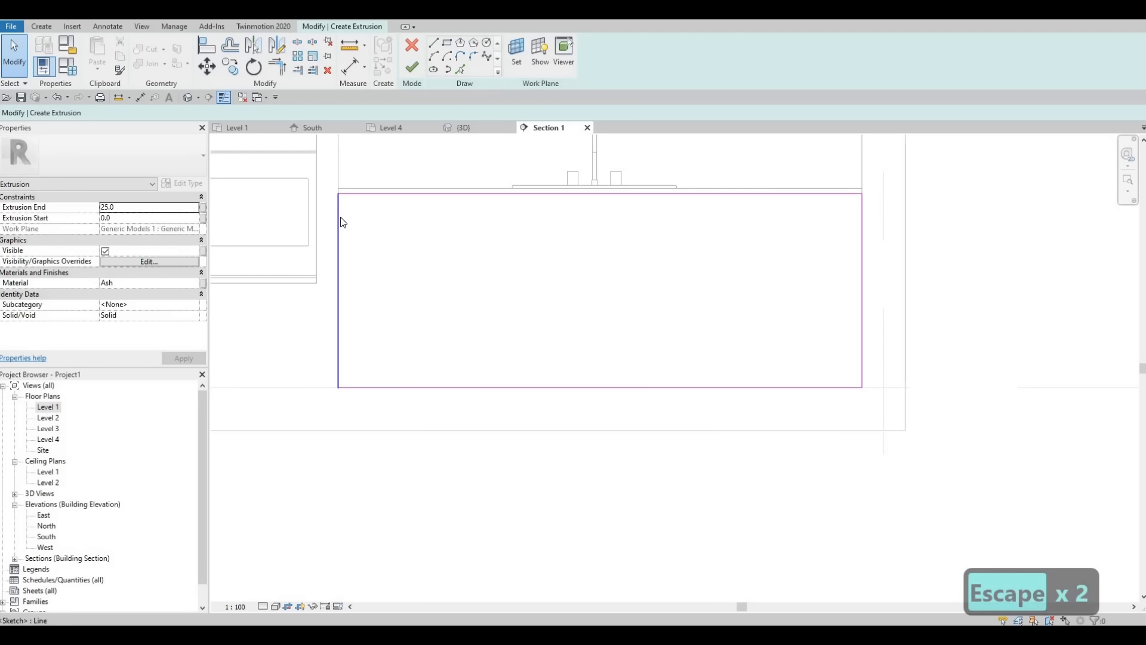
Step: Nudge the left and right edges of the sketched rectangle inward by 10 mm each
{"action": "left_click", "coordinate": [339, 219]}
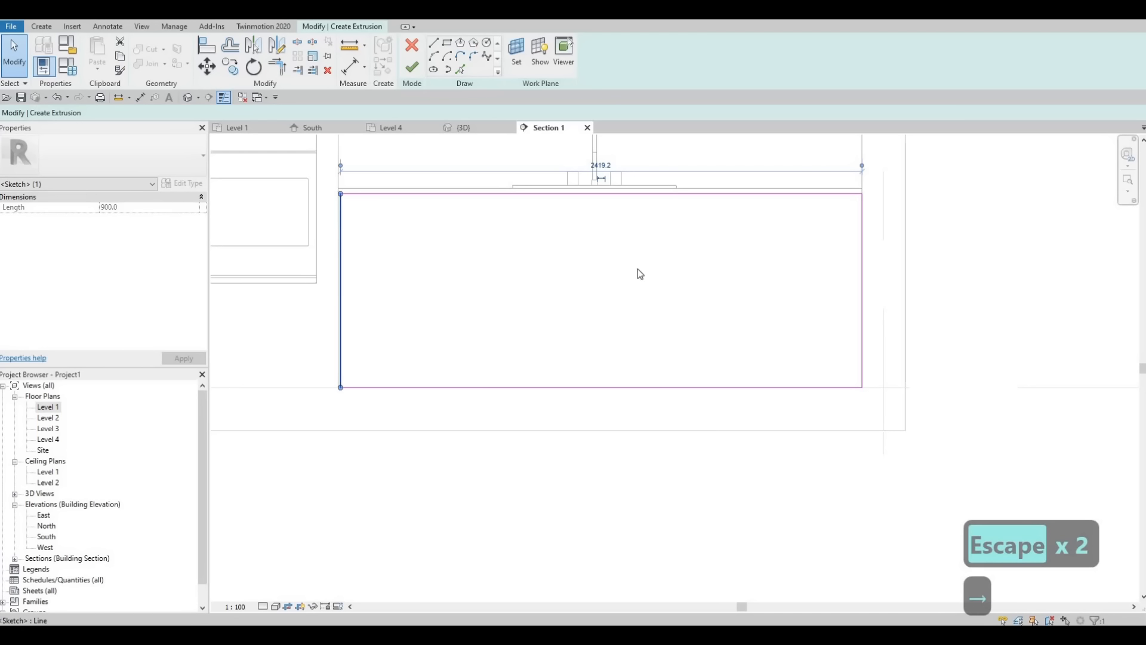
{"action": "key", "text": "Right"}
{"action": "left_click", "coordinate": [862, 242]}
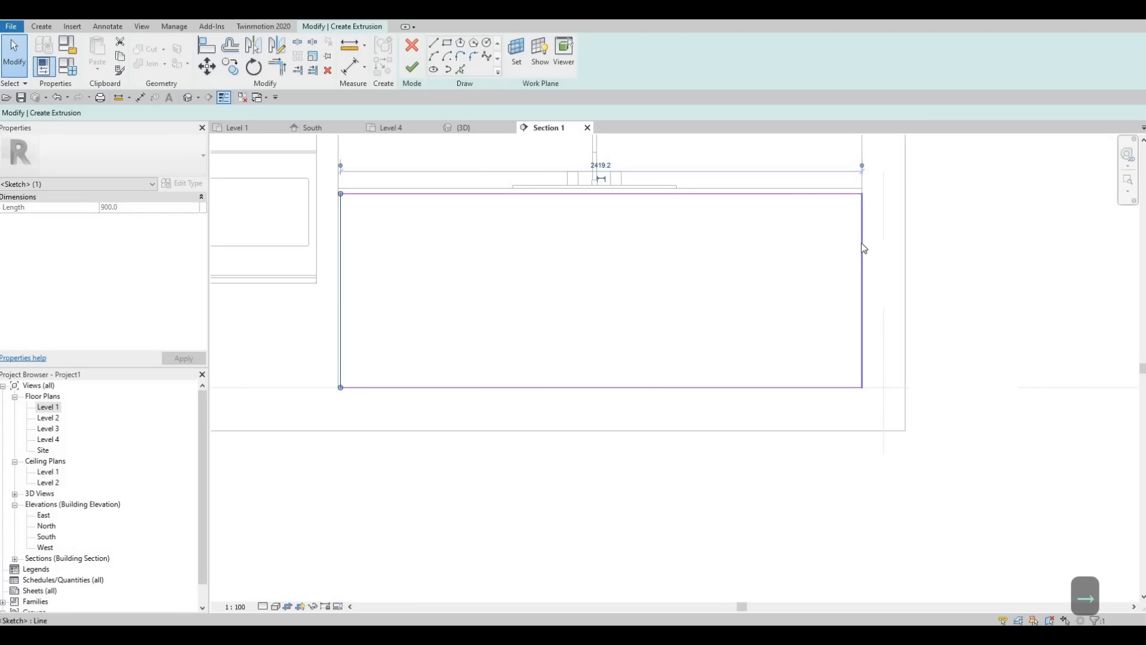
{"action": "key", "text": "Left"}
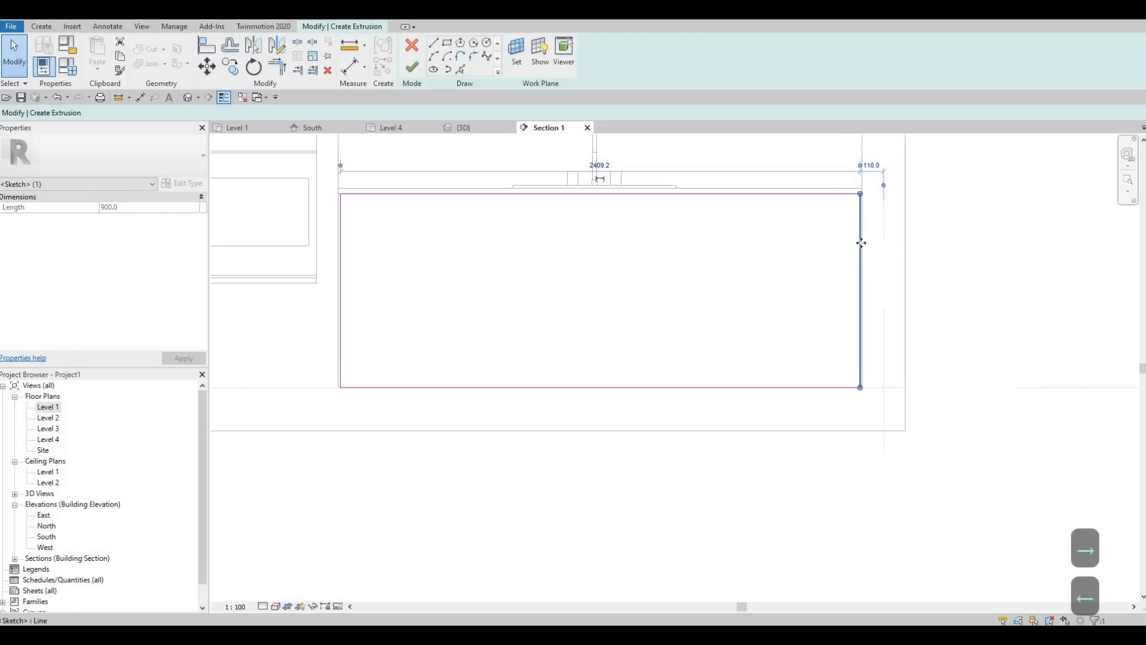
{"action": "key", "text": "Escape"}
{"action": "key", "text": "Escape"}
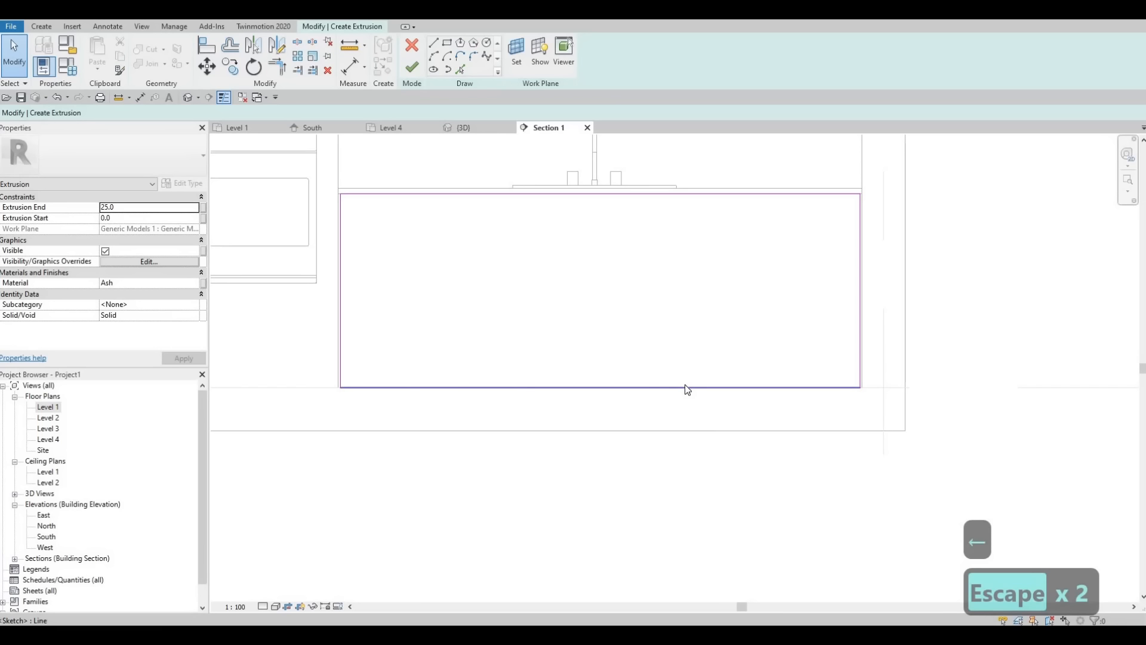
Step: Raise the rectangle's bottom edge and set its distance above the floor to 100 mm
{"action": "left_click", "coordinate": [685, 385]}
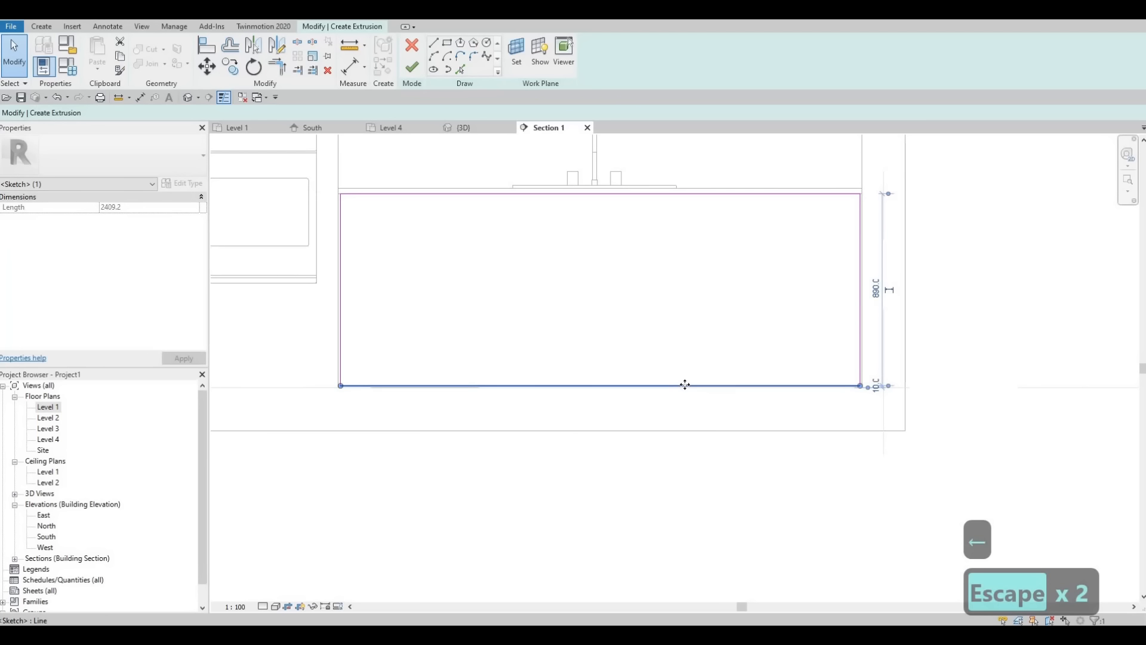
{"action": "key", "text": "Up"}
{"action": "key", "text": "Up"}
{"action": "key", "text": "Up"}
{"action": "key", "text": "Up"}
{"action": "key", "text": "Up"}
{"action": "key", "text": "Up"}
{"action": "key", "text": "Up"}
{"action": "key", "text": "Up"}
{"action": "key", "text": "Up"}
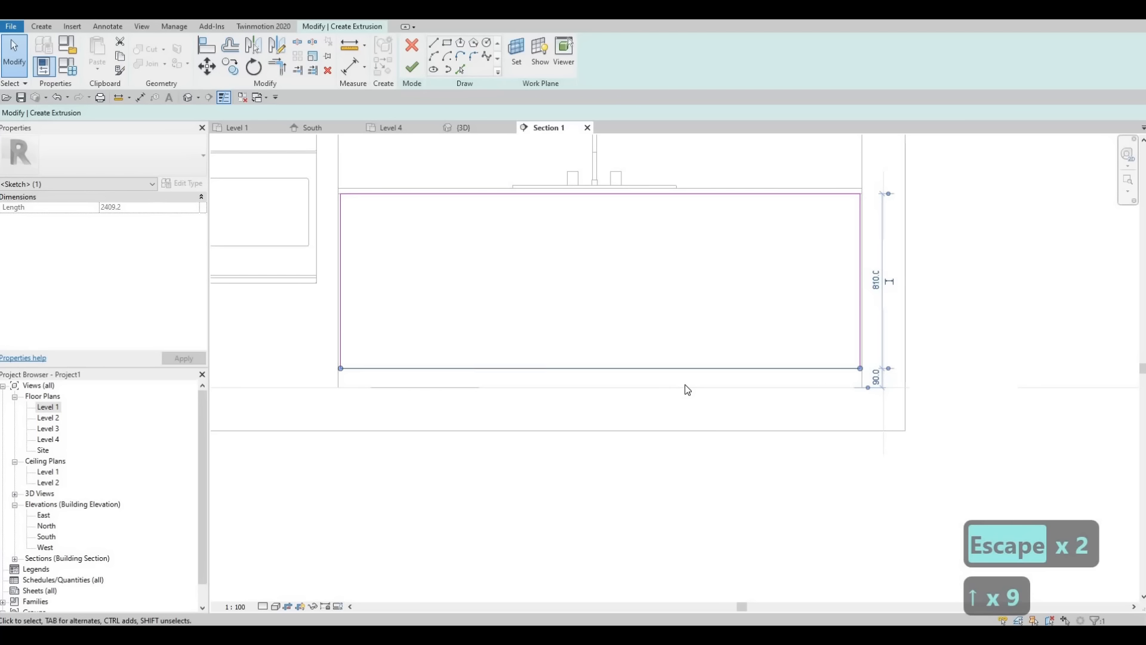
{"action": "key", "text": "Up"}
{"action": "key", "text": "Up"}
{"action": "key", "text": "Up"}
{"action": "key", "text": "Up"}
{"action": "key", "text": "Up"}
{"action": "key", "text": "Up"}
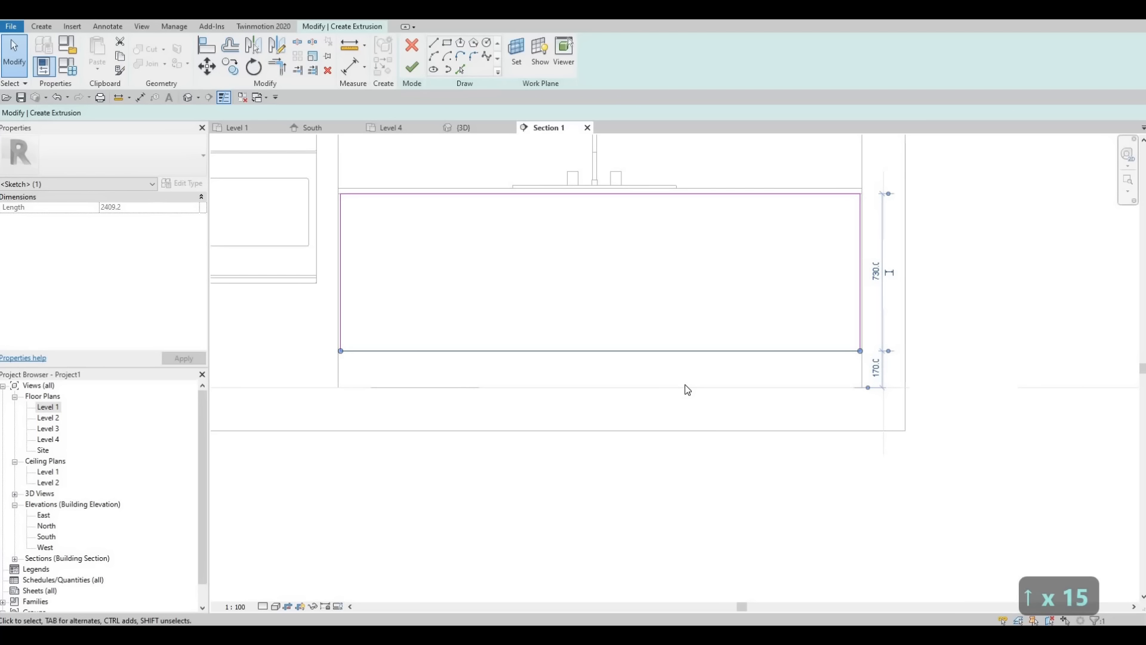
{"action": "key", "text": "Down"}
{"action": "key", "text": "Down"}
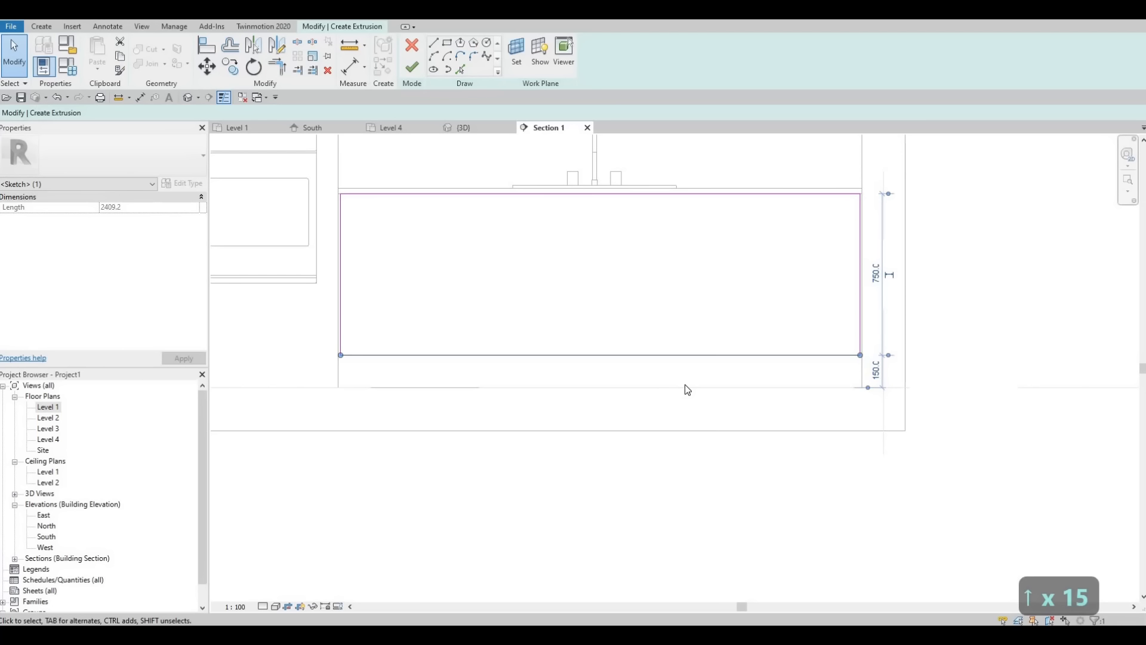
{"action": "key", "text": "Down"}
{"action": "key", "text": "Down"}
{"action": "key", "text": "Down"}
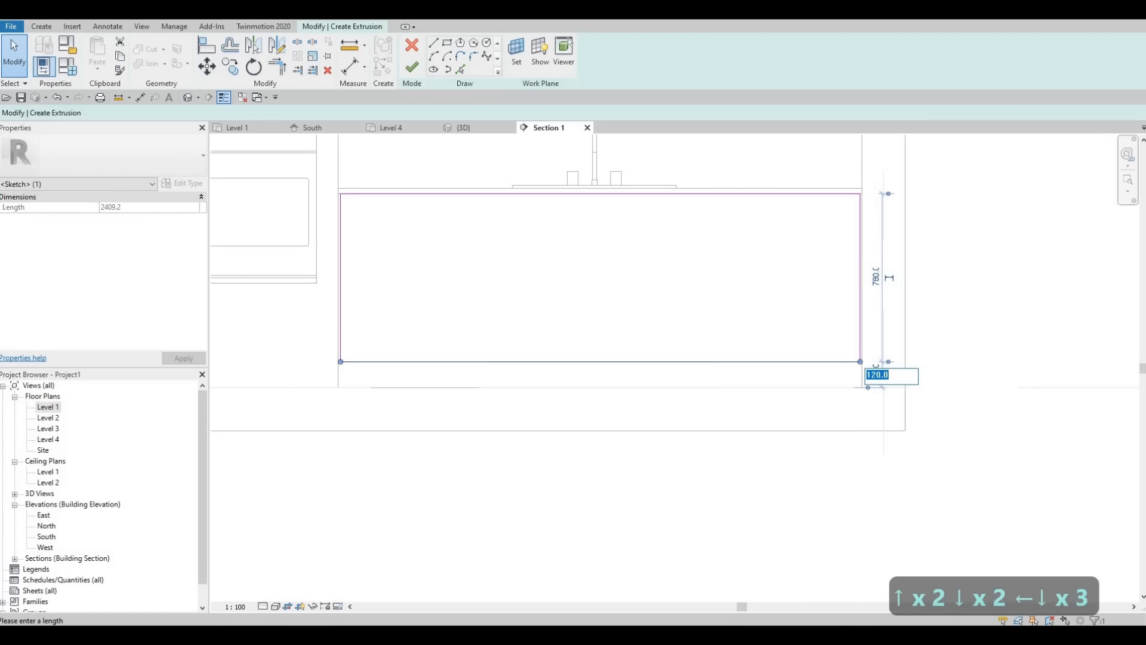
{"action": "type", "text": "100"}
{"action": "key", "text": "Return"}
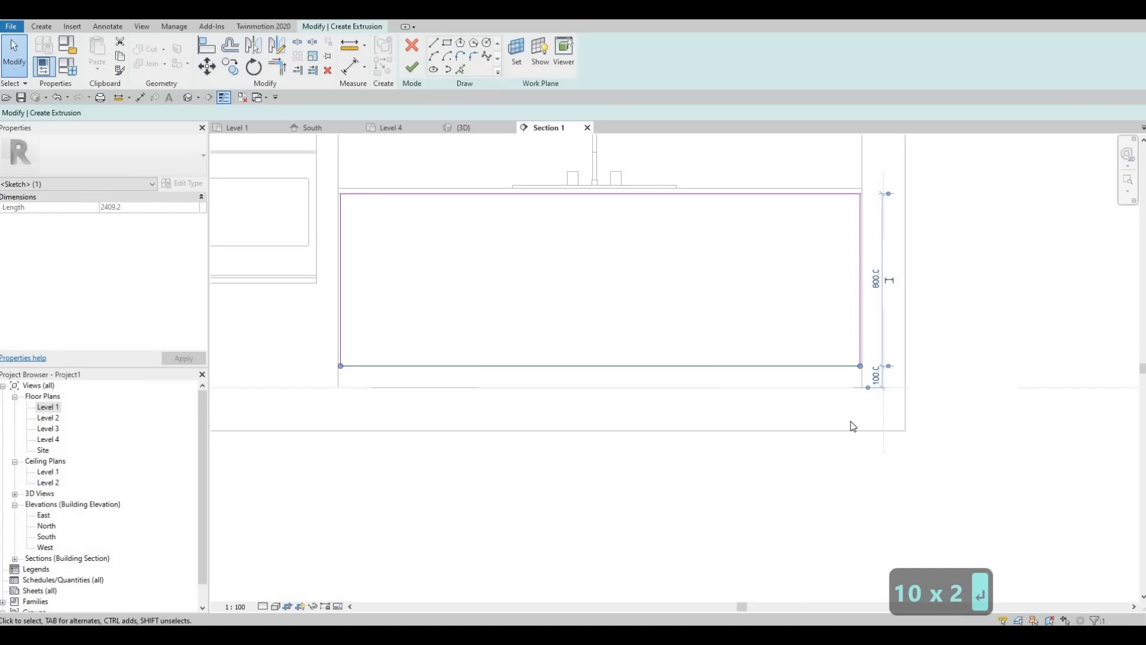
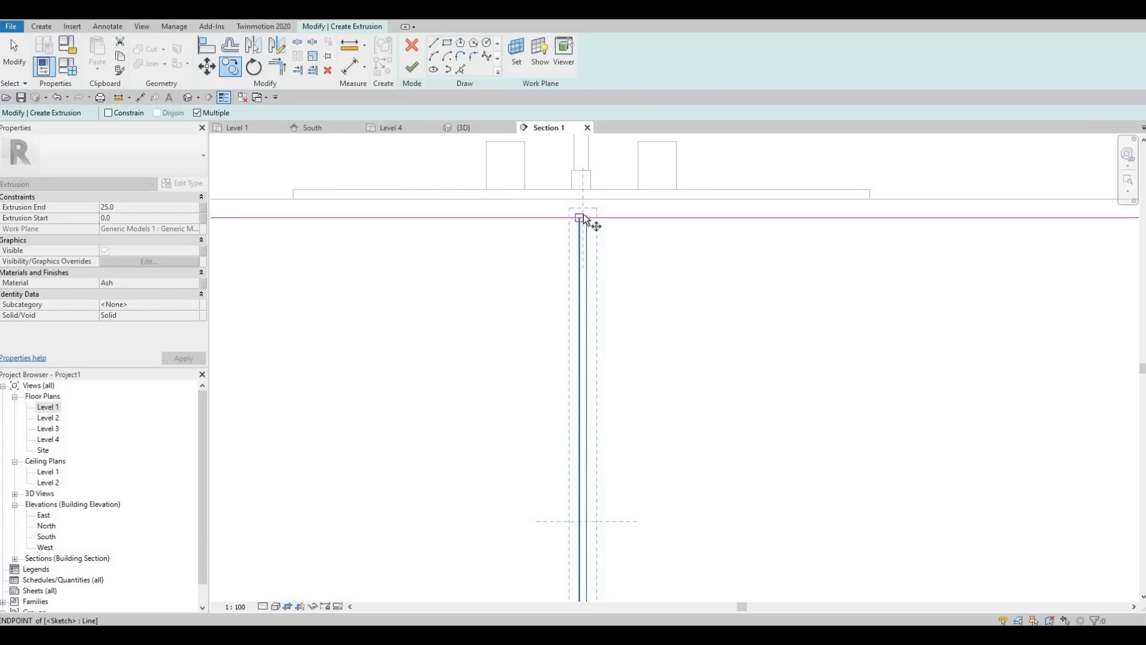
Step: Copy the central pair of vertical divider lines twice to each side, about 400 mm apart, the outer left pair about 440 mm away
{"action": "scroll", "coordinate": [583, 214], "scroll_direction": "up", "scroll_amount": 2}
{"action": "left_click", "coordinate": [583, 220]}
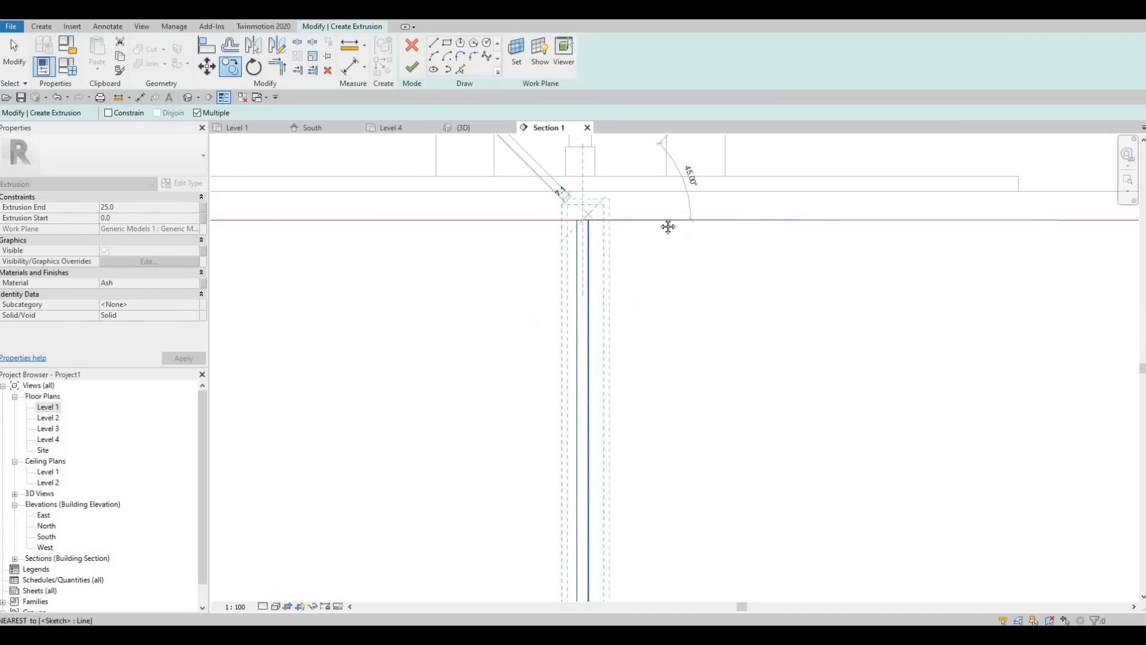
{"action": "scroll", "coordinate": [727, 215], "scroll_direction": "down", "scroll_amount": 3}
{"action": "scroll", "coordinate": [715, 208], "scroll_direction": "down", "scroll_amount": 2}
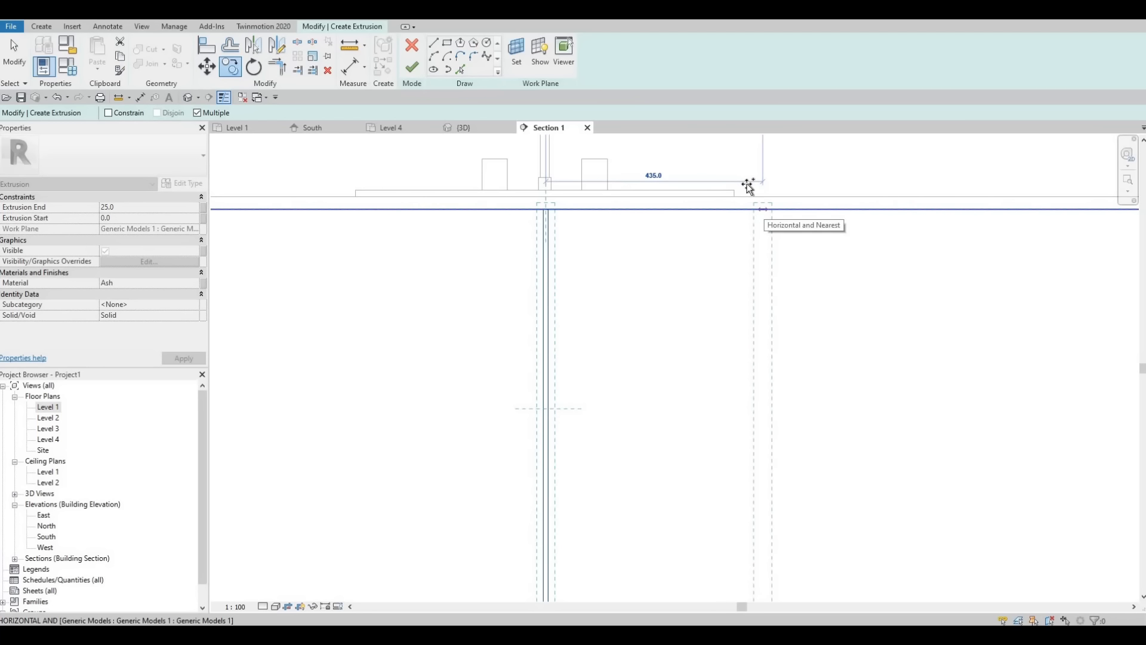
{"action": "scroll", "coordinate": [748, 184], "scroll_direction": "down", "scroll_amount": 2}
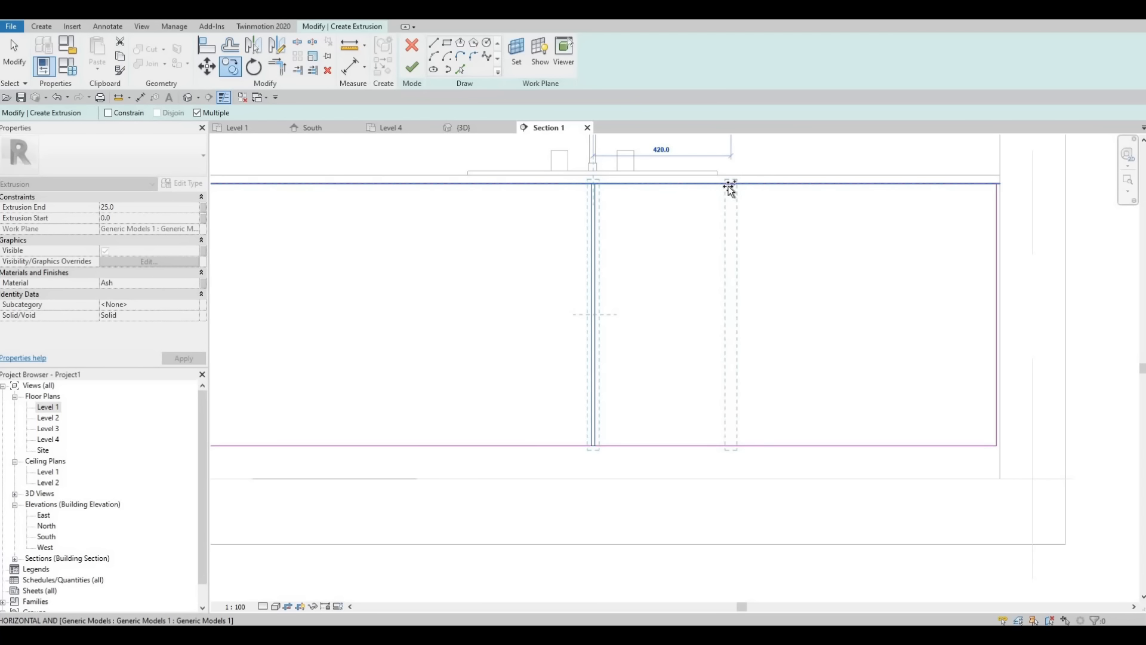
{"action": "left_click", "coordinate": [725, 185]}
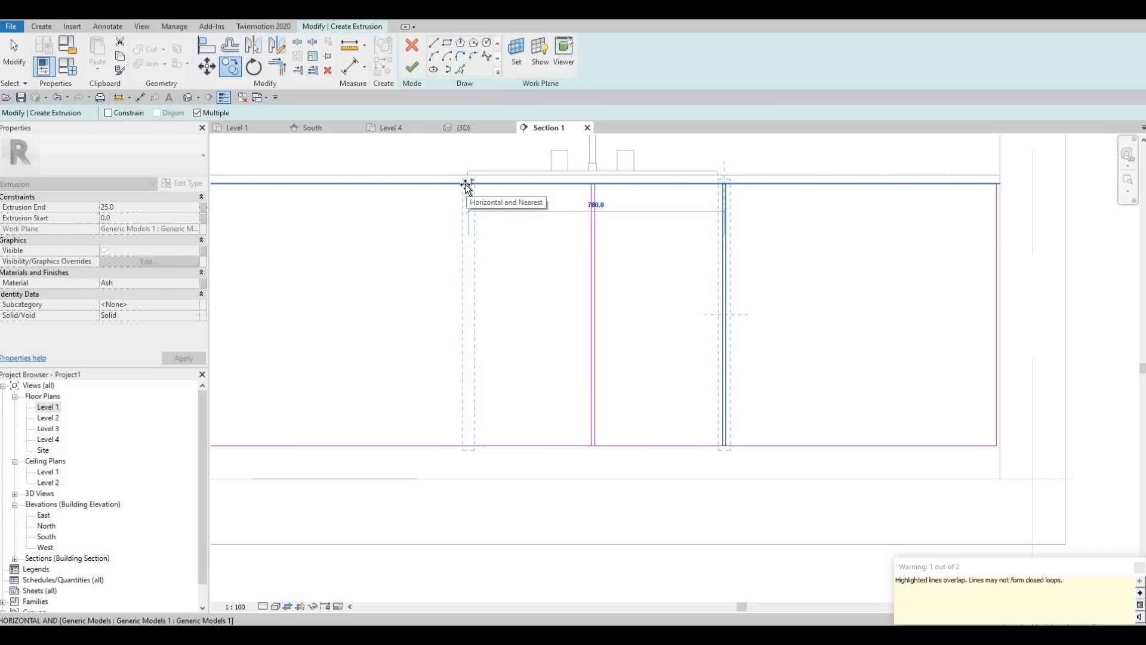
{"action": "left_click", "coordinate": [468, 185]}
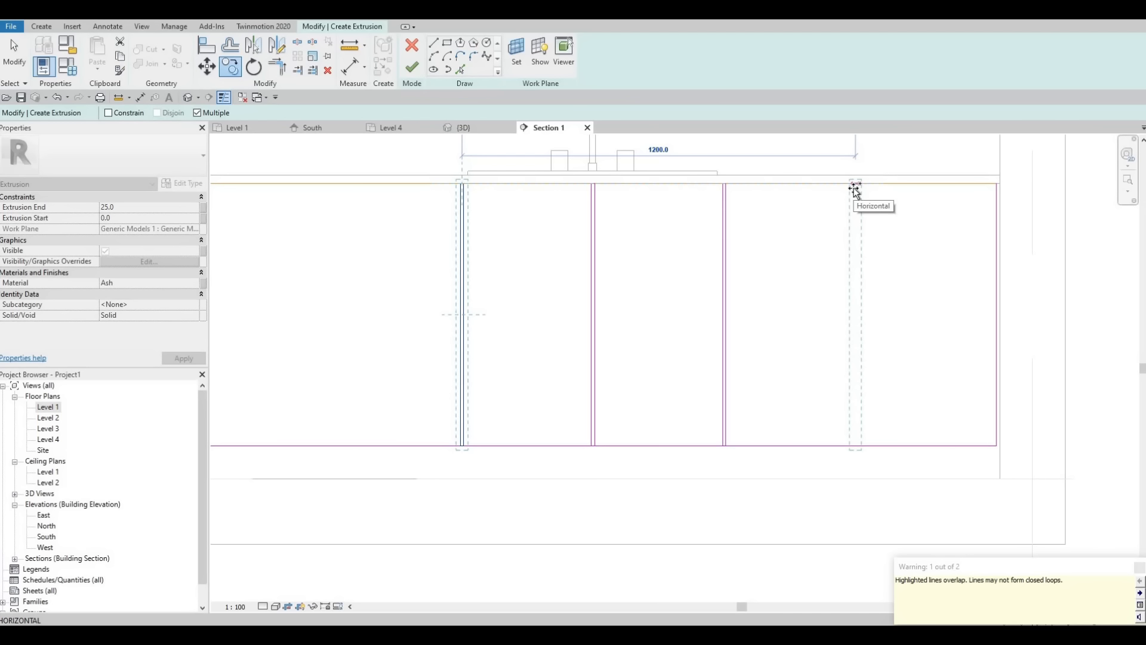
{"action": "left_click", "coordinate": [854, 190]}
{"action": "middle_click_drag", "start_coordinate": [435, 210], "coordinate": [700, 219]}
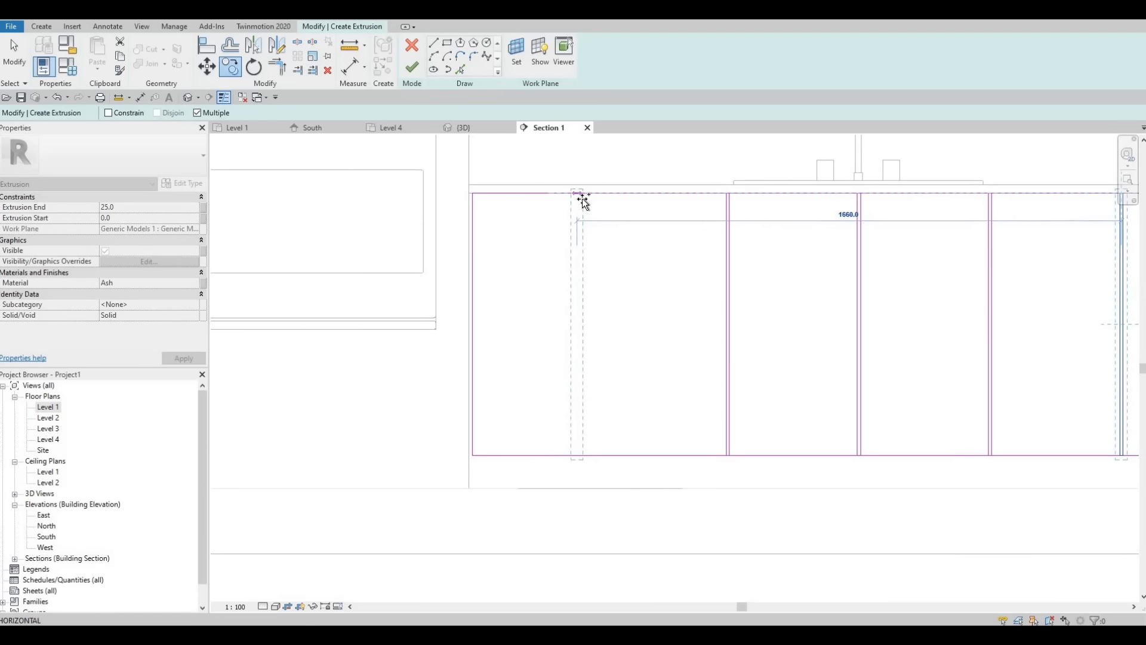
{"action": "left_click", "coordinate": [581, 197]}
{"action": "key", "text": "Escape"}
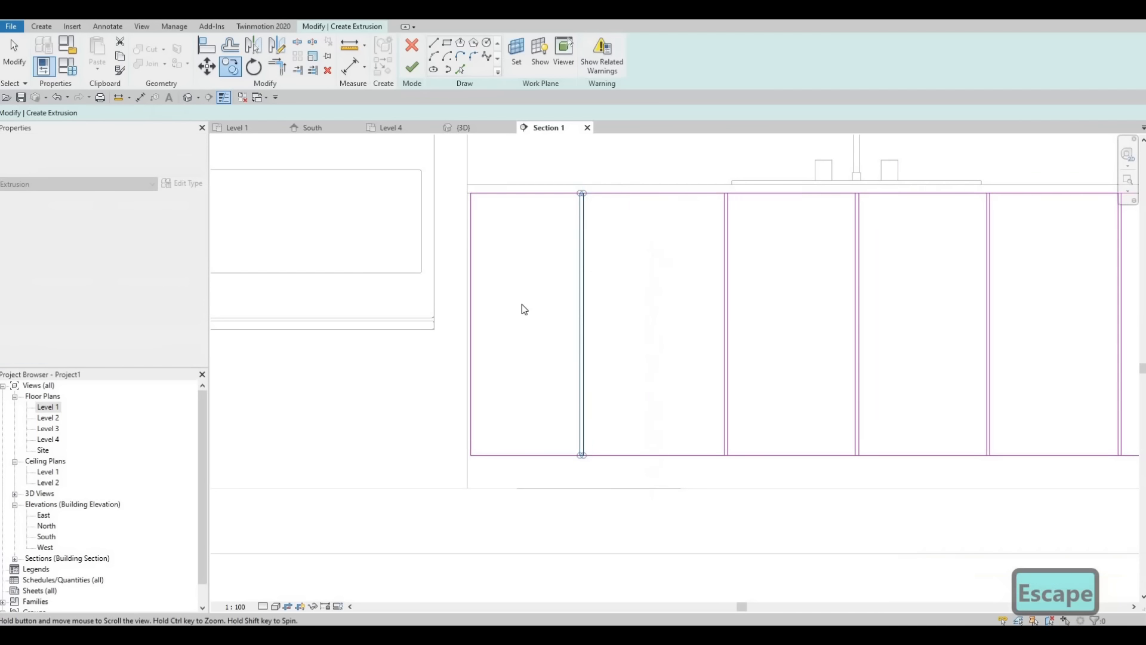
Step: Delete the short overlapping segments that cap the divider pairs along the rectangle's top edge and bottom edge
{"action": "key", "text": "Escape"}
{"action": "key", "text": "Escape"}
{"action": "middle_click_drag", "start_coordinate": [522, 304], "coordinate": [357, 283]}
{"action": "scroll", "coordinate": [374, 211], "scroll_direction": "down", "scroll_amount": 1}
{"action": "middle_click_drag", "start_coordinate": [373, 210], "coordinate": [372, 294]}
{"action": "mouse_move", "coordinate": [369, 209]}
{"action": "left_mouse_down"}
{"action": "mouse_move", "coordinate": [552, 254]}
{"action": "mouse_move", "coordinate": [944, 291]}
{"action": "left_mouse_up"}
{"action": "key", "text": "Delete"}
{"action": "key", "text": "Escape"}
{"action": "key", "text": "Escape"}
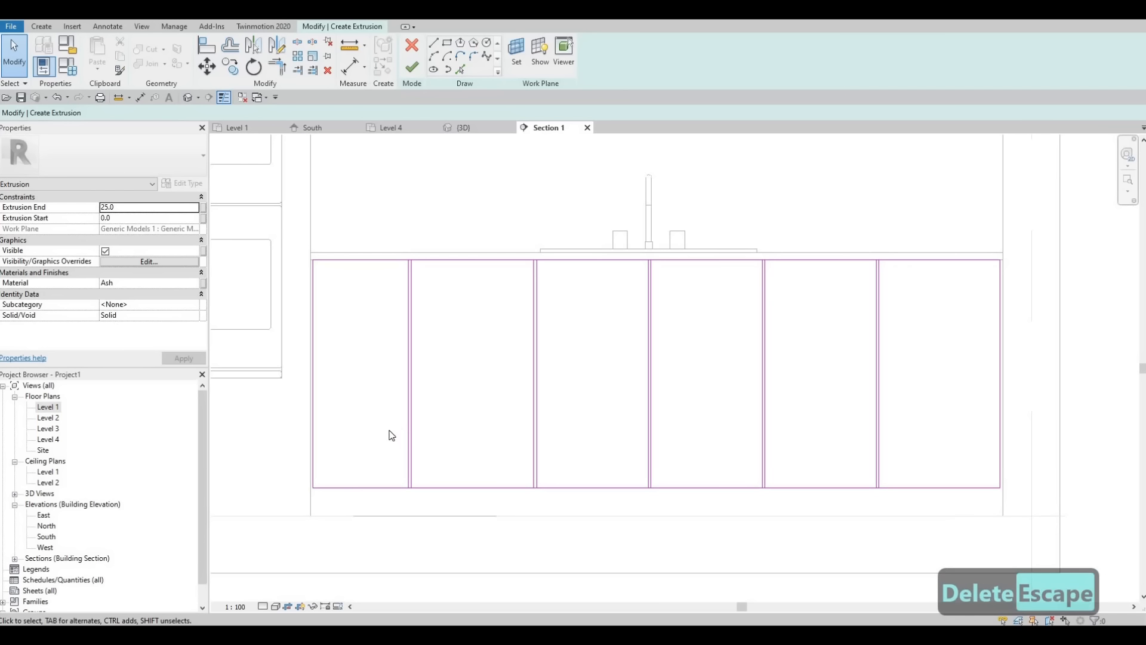
{"action": "mouse_move", "coordinate": [379, 436]}
{"action": "left_mouse_down"}
{"action": "mouse_move", "coordinate": [864, 530]}
{"action": "mouse_move", "coordinate": [926, 527]}
{"action": "left_mouse_up"}
{"action": "key", "text": "Delete"}
{"action": "key", "text": "Escape"}
{"action": "key", "text": "Escape"}
{"action": "key", "text": "Escape"}
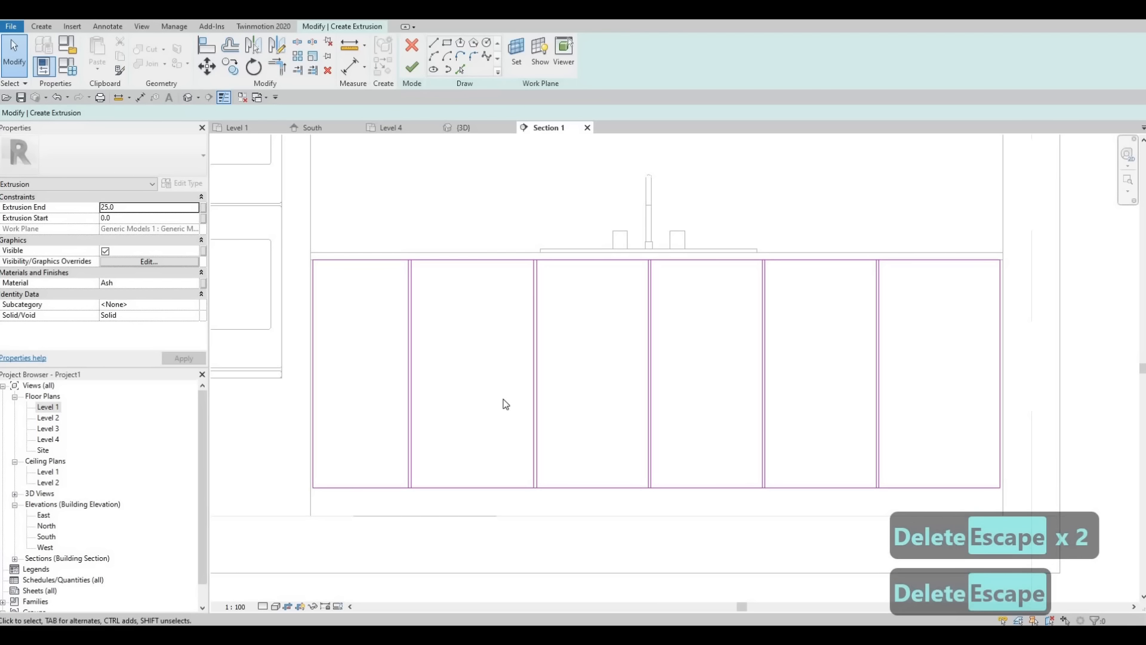
Step: Nudge the rectangle's top edge down by 10 mm
{"action": "middle_click_drag", "start_coordinate": [474, 358], "coordinate": [462, 335]}
{"action": "left_click", "coordinate": [424, 237]}
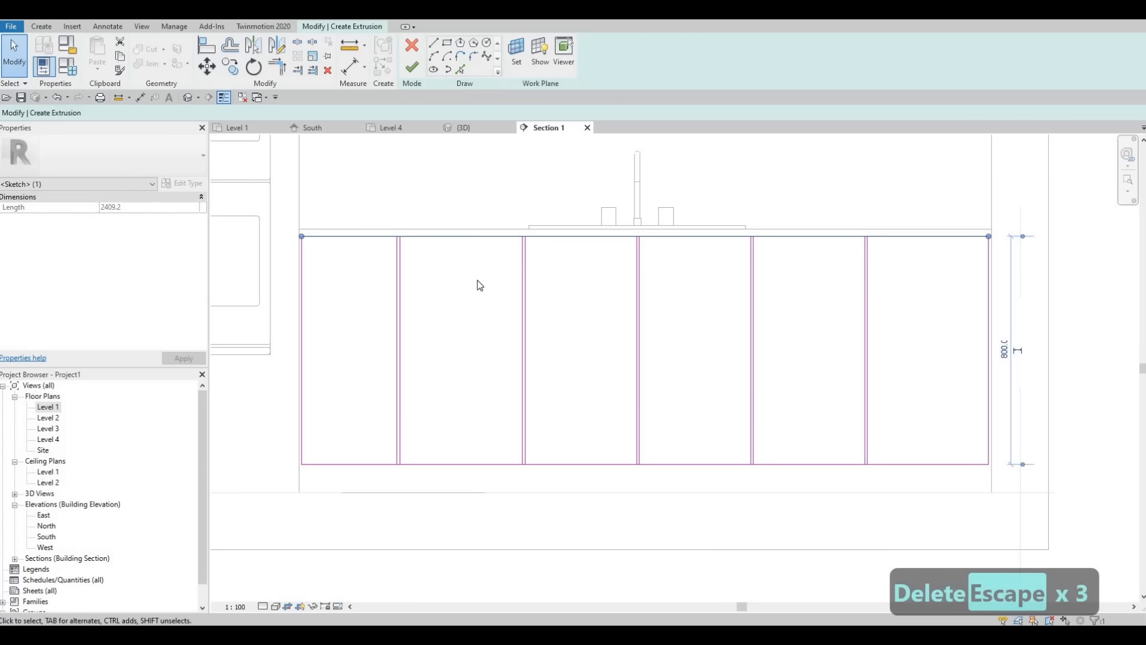
{"action": "key", "text": "Down"}
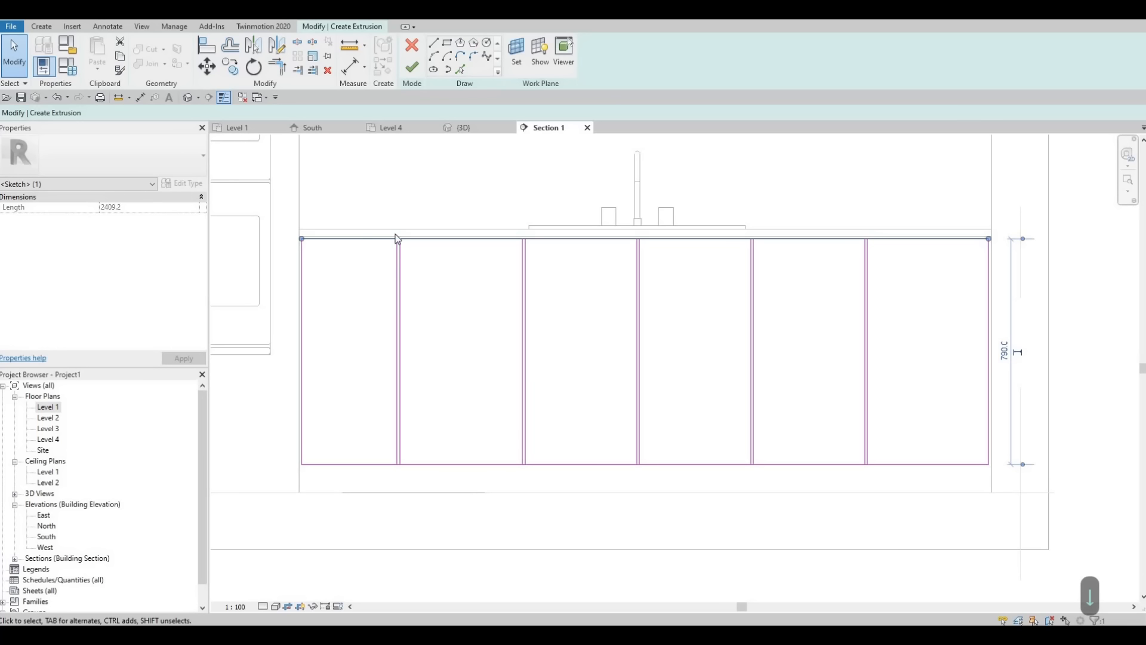
{"action": "key", "text": "Escape"}
Step: Split the rectangle's top edge inside the gaps of the two left divider pairs and the central pair
{"action": "scroll", "coordinate": [395, 238], "scroll_direction": "up", "scroll_amount": 5}
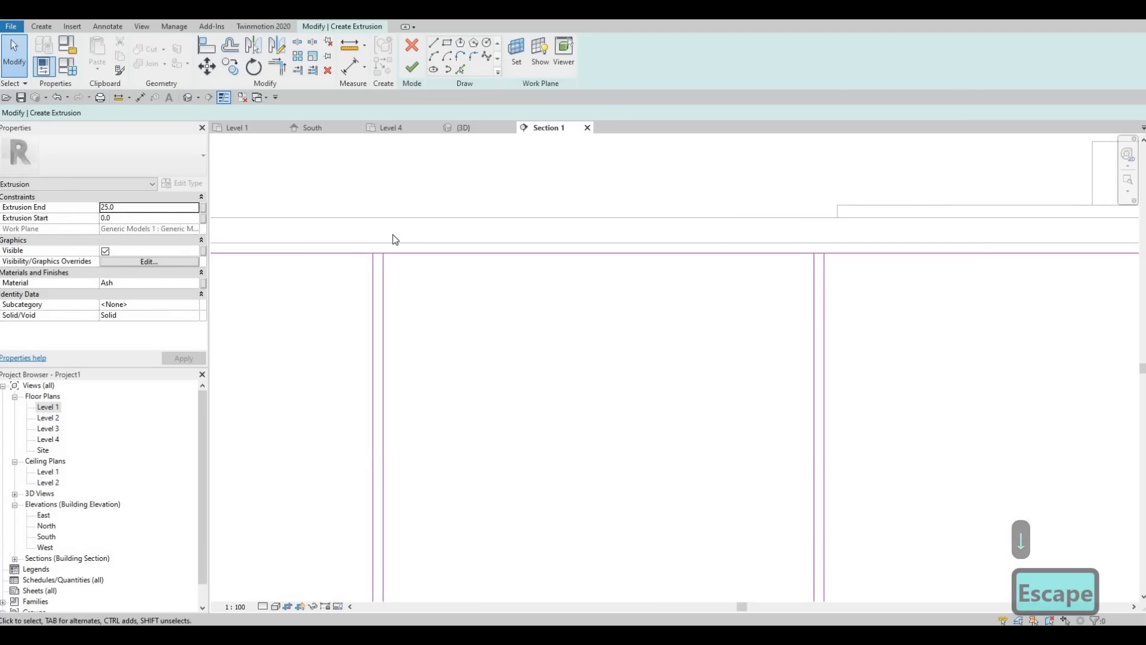
{"action": "key", "text": "s"}
{"action": "key", "text": "l"}
{"action": "scroll", "coordinate": [391, 245], "scroll_direction": "up", "scroll_amount": 2}
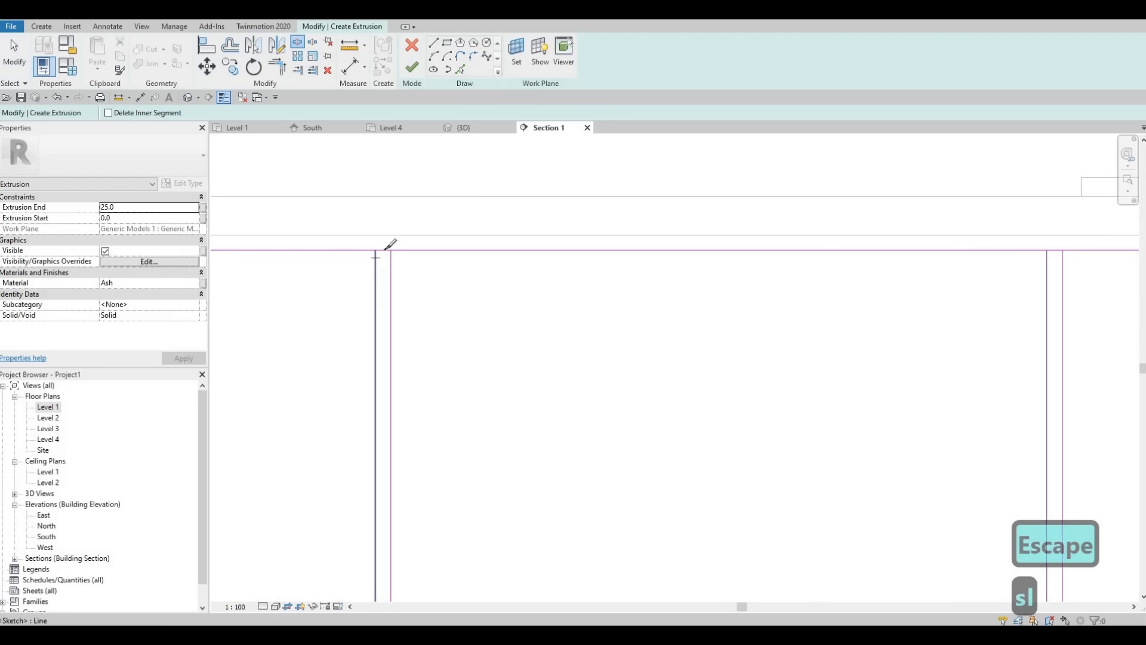
{"action": "scroll", "coordinate": [431, 244], "scroll_direction": "down", "scroll_amount": 3}
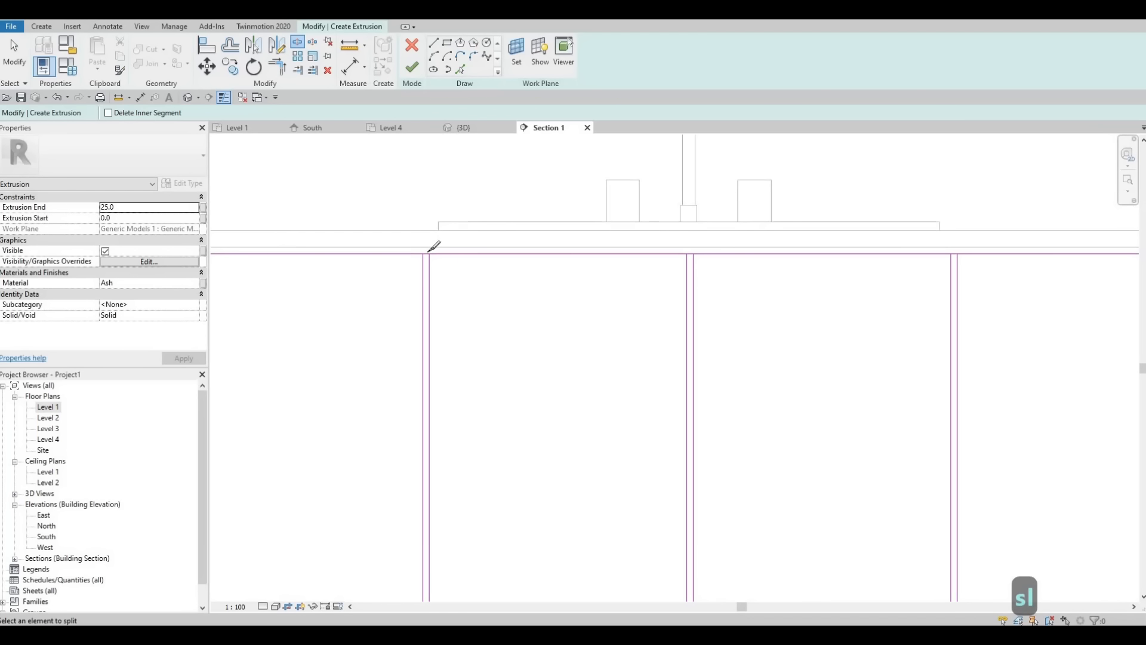
{"action": "scroll", "coordinate": [428, 254], "scroll_direction": "up", "scroll_amount": 2}
{"action": "left_click", "coordinate": [428, 253]}
{"action": "middle_click_drag", "start_coordinate": [850, 260], "coordinate": [572, 270]}
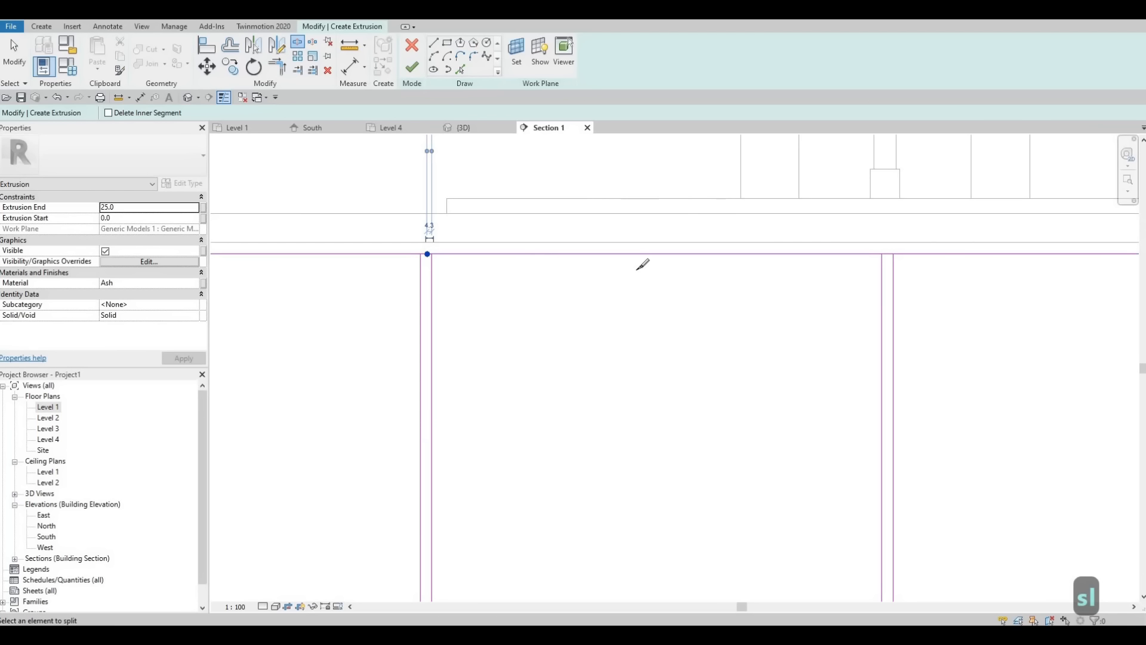
{"action": "scroll", "coordinate": [627, 269], "scroll_direction": "up", "scroll_amount": 3}
{"action": "left_click", "coordinate": [600, 262]}
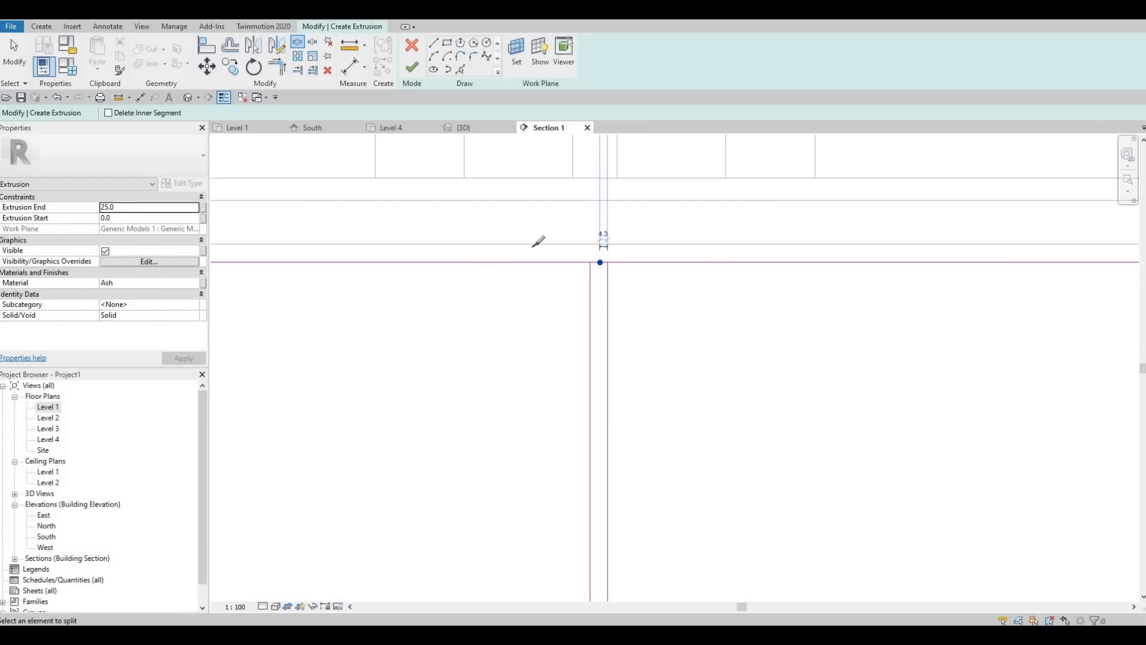
Step: Split the rectangle's top edge inside the gaps of the two right divider pairs
{"action": "scroll", "coordinate": [535, 247], "scroll_direction": "down", "scroll_amount": 4}
{"action": "middle_click_drag", "start_coordinate": [691, 228], "coordinate": [627, 234]}
{"action": "scroll", "coordinate": [628, 235], "scroll_direction": "down", "scroll_amount": 1}
{"action": "middle_click_drag", "start_coordinate": [877, 258], "coordinate": [605, 234]}
{"action": "scroll", "coordinate": [604, 236], "scroll_direction": "up", "scroll_amount": 3}
{"action": "left_click", "coordinate": [605, 233]}
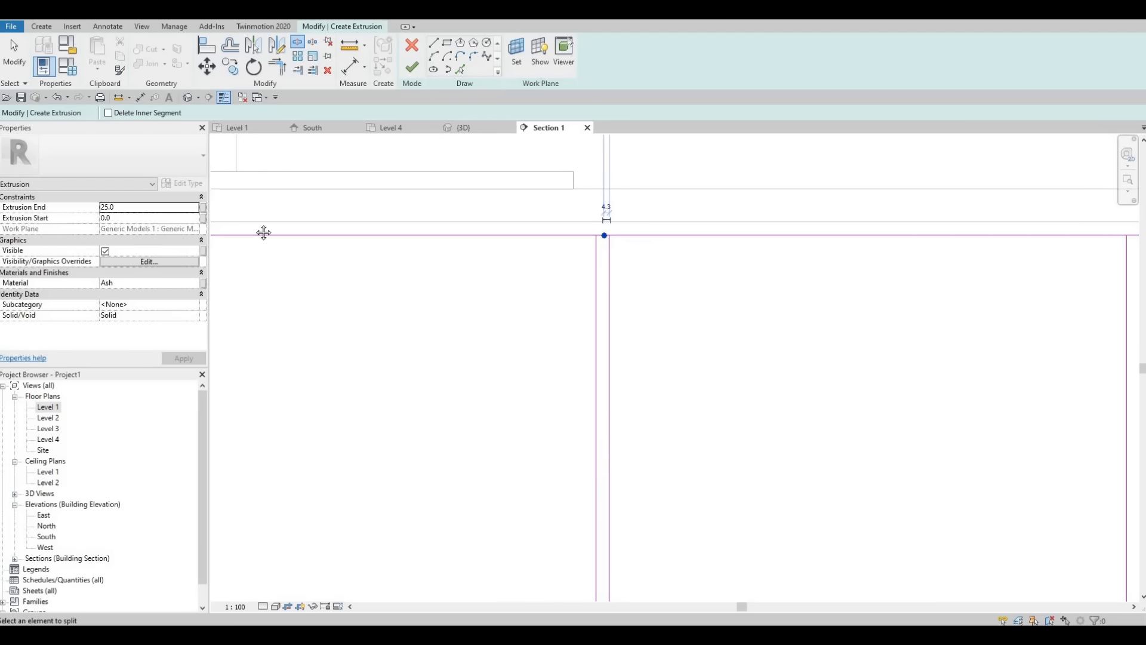
{"action": "middle_click_drag", "start_coordinate": [264, 232], "coordinate": [359, 191]}
{"action": "scroll", "coordinate": [359, 191], "scroll_direction": "down", "scroll_amount": 3}
{"action": "scroll", "coordinate": [362, 180], "scroll_direction": "up", "scroll_amount": 4}
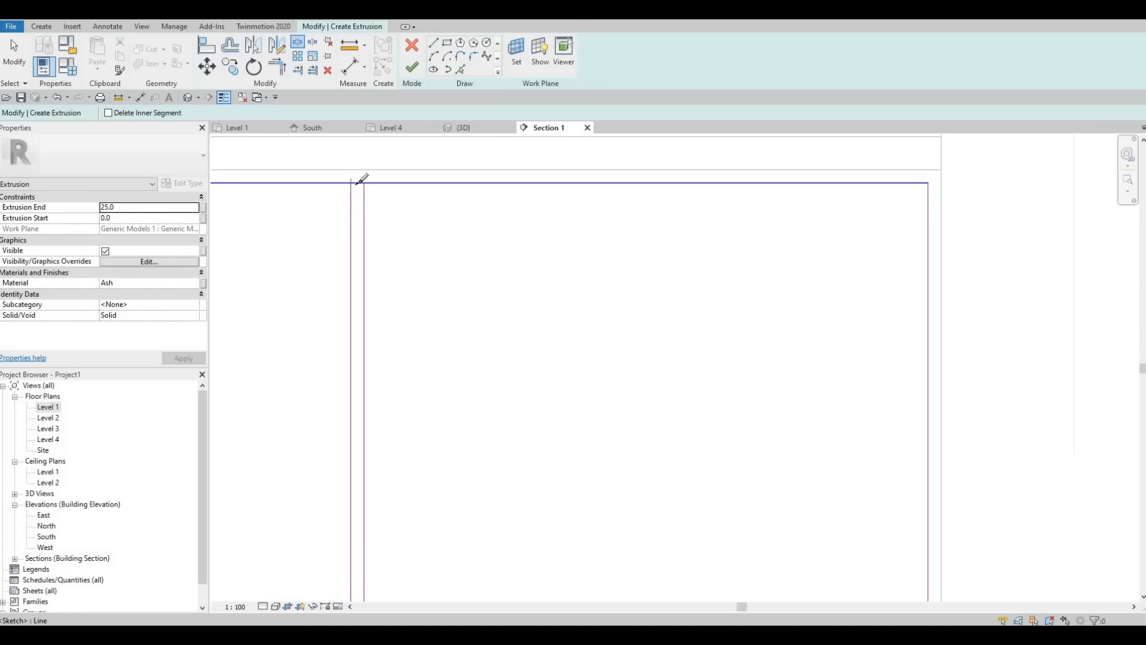
{"action": "scroll", "coordinate": [358, 183], "scroll_direction": "up", "scroll_amount": 1}
{"action": "left_click", "coordinate": [359, 183]}
Step: Split the rectangle's bottom edge inside the gaps of the two right divider pairs
{"action": "scroll", "coordinate": [358, 182], "scroll_direction": "down", "scroll_amount": 3}
{"action": "scroll", "coordinate": [478, 168], "scroll_direction": "down", "scroll_amount": 2}
{"action": "mouse_move", "coordinate": [508, 334]}
{"action": "middle_mouse_down"}
{"action": "mouse_move", "coordinate": [463, 351]}
{"action": "mouse_move", "coordinate": [518, 179]}
{"action": "middle_mouse_up"}
{"action": "scroll", "coordinate": [518, 179], "scroll_direction": "down", "scroll_amount": 2}
{"action": "middle_click_drag", "start_coordinate": [458, 327], "coordinate": [458, 298]}
{"action": "scroll", "coordinate": [458, 298], "scroll_direction": "up", "scroll_amount": 6}
{"action": "left_click", "coordinate": [456, 298]}
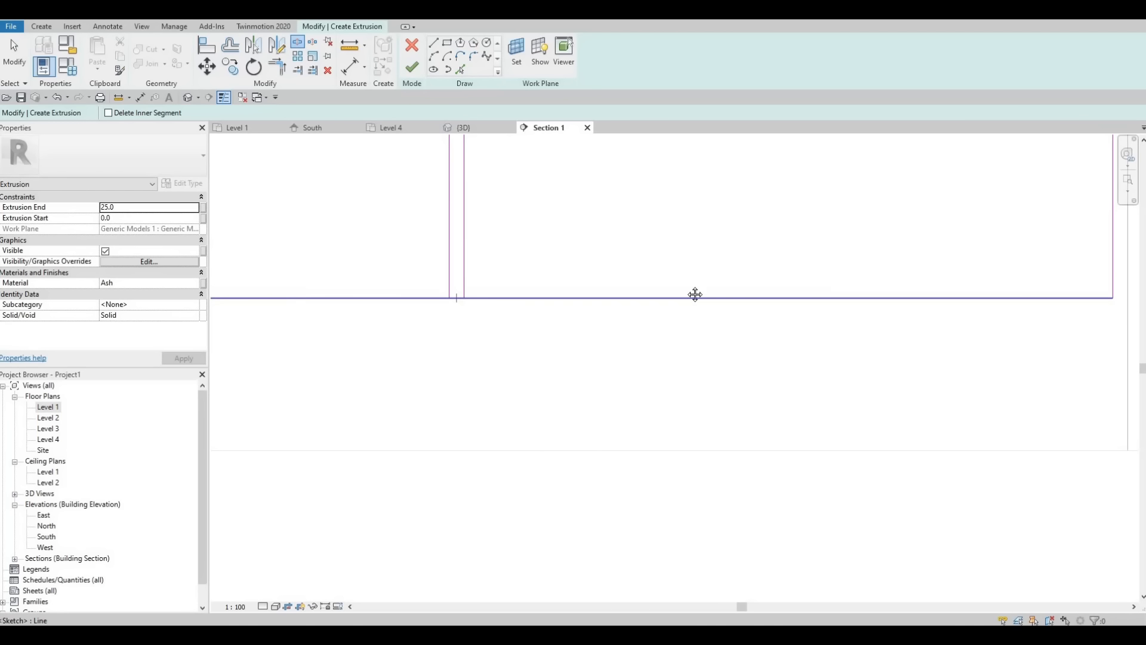
{"action": "scroll", "coordinate": [508, 278], "scroll_direction": "down", "scroll_amount": 4}
{"action": "middle_click_drag", "start_coordinate": [358, 284], "coordinate": [555, 288]}
{"action": "scroll", "coordinate": [554, 295], "scroll_direction": "up", "scroll_amount": 5}
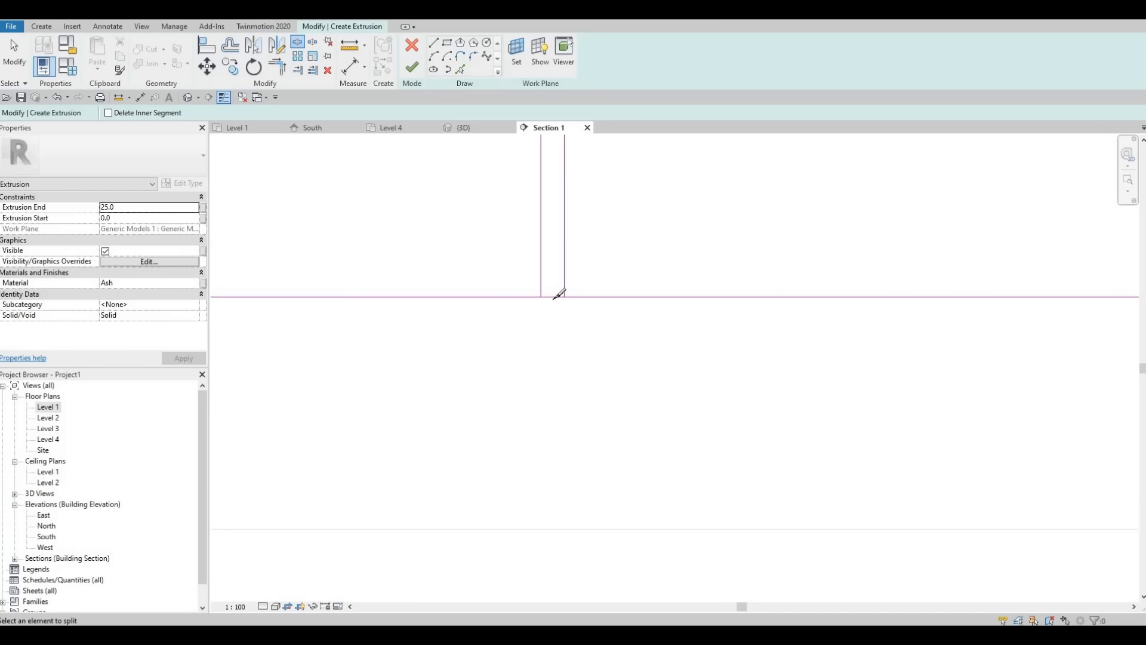
{"action": "left_click", "coordinate": [552, 297]}
Step: Split the rectangle's bottom edge inside the gaps of the central divider pair and the two left pairs
{"action": "scroll", "coordinate": [549, 297], "scroll_direction": "down", "scroll_amount": 5}
{"action": "middle_click_drag", "start_coordinate": [254, 288], "coordinate": [711, 300]}
{"action": "scroll", "coordinate": [605, 308], "scroll_direction": "up", "scroll_amount": 6}
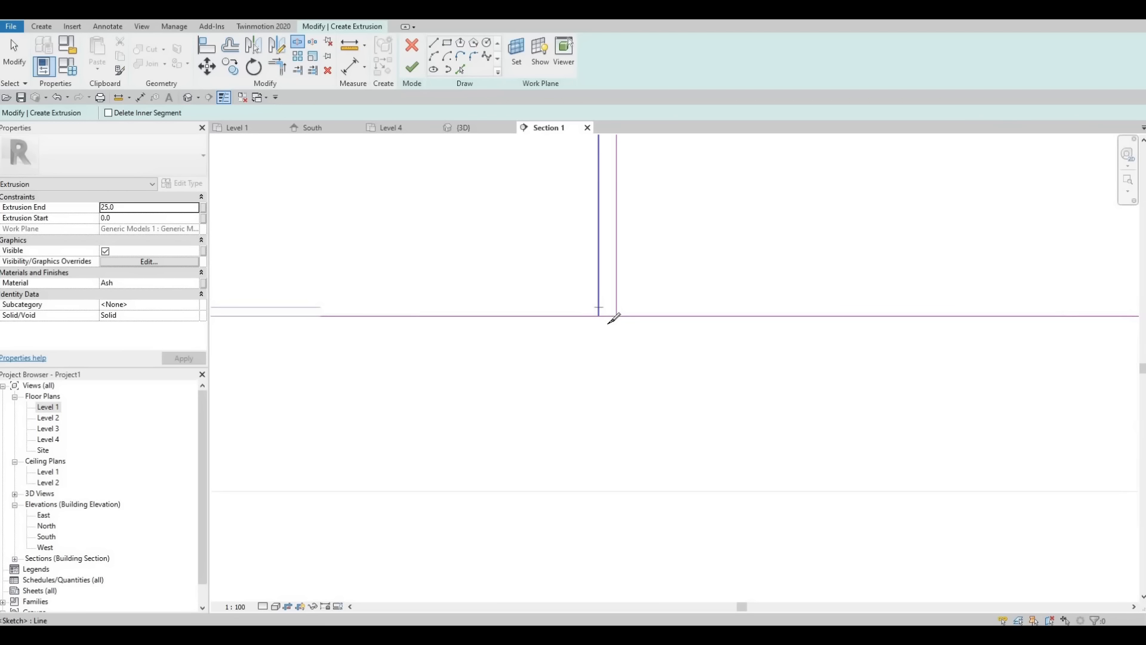
{"action": "left_click", "coordinate": [610, 320]}
{"action": "scroll", "coordinate": [717, 321], "scroll_direction": "down", "scroll_amount": 3}
{"action": "middle_click_drag", "start_coordinate": [508, 312], "coordinate": [766, 311]}
{"action": "scroll", "coordinate": [767, 311], "scroll_direction": "down", "scroll_amount": 2}
{"action": "scroll", "coordinate": [606, 316], "scroll_direction": "up", "scroll_amount": 3}
{"action": "left_click", "coordinate": [601, 314]}
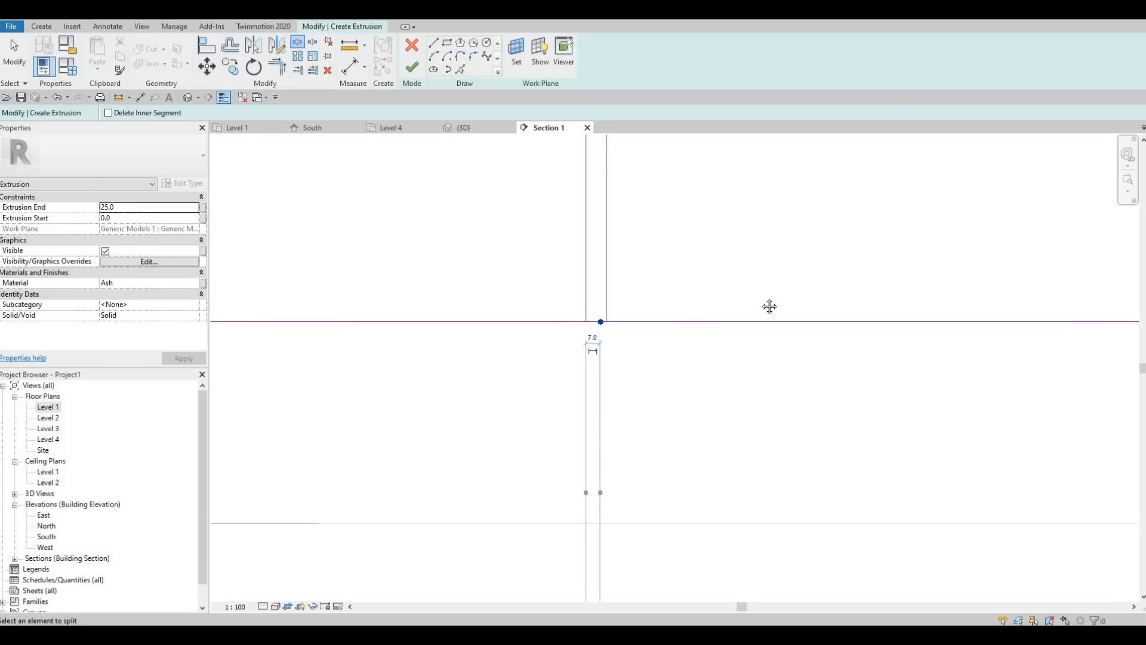
{"action": "scroll", "coordinate": [633, 300], "scroll_direction": "down", "scroll_amount": 2}
{"action": "middle_click_drag", "start_coordinate": [316, 315], "coordinate": [619, 318]}
{"action": "scroll", "coordinate": [622, 328], "scroll_direction": "up", "scroll_amount": 4}
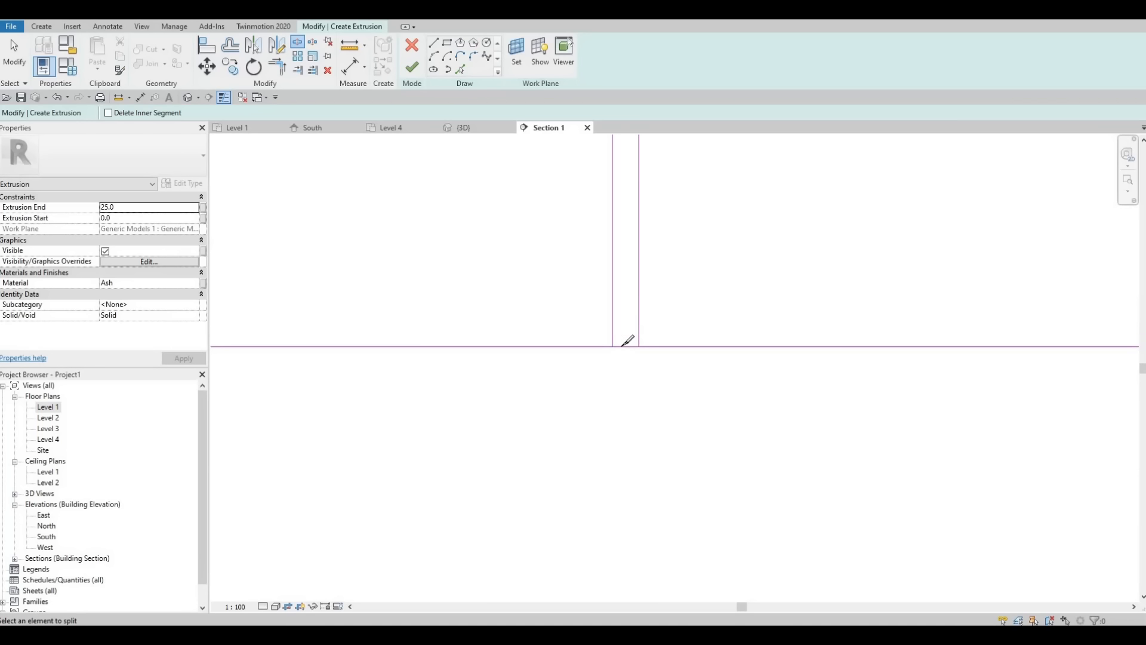
{"action": "left_click", "coordinate": [624, 341]}
{"action": "key", "text": "Escape"}
{"action": "key", "text": "Escape"}
{"action": "key", "text": "Escape"}
Step: Trim the bottom edge to both lines of the leftmost divider pair so the adjoining panels get closed corners
{"action": "key", "text": "t"}
{"action": "key", "text": "r"}
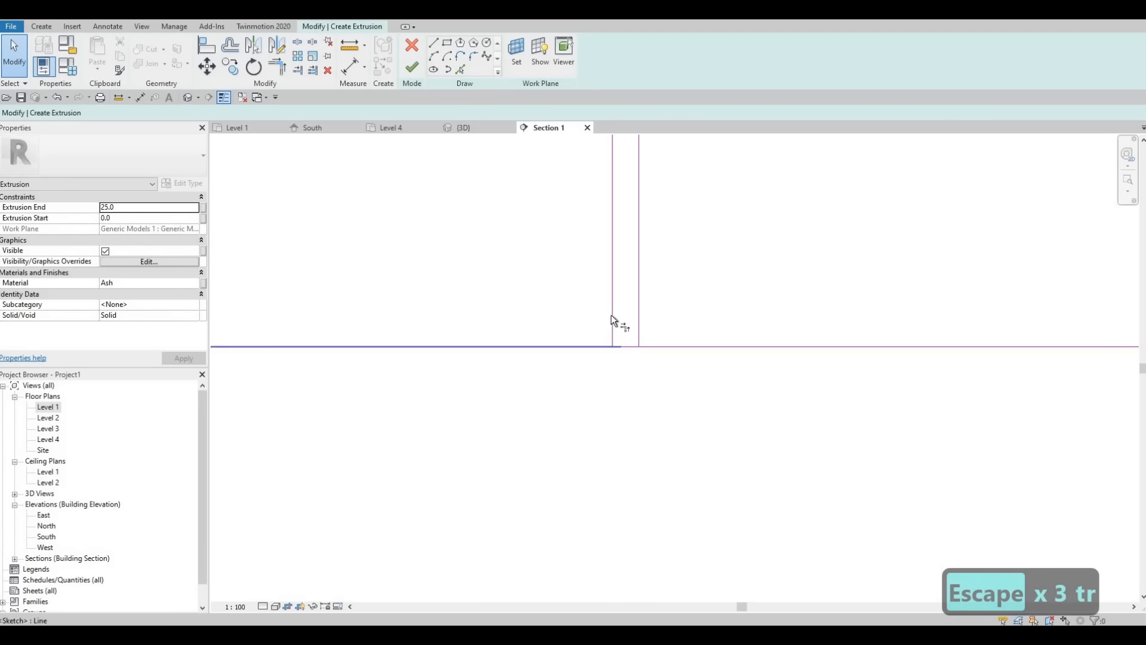
{"action": "left_click", "coordinate": [612, 317]}
{"action": "left_click", "coordinate": [574, 343]}
{"action": "left_click", "coordinate": [640, 303]}
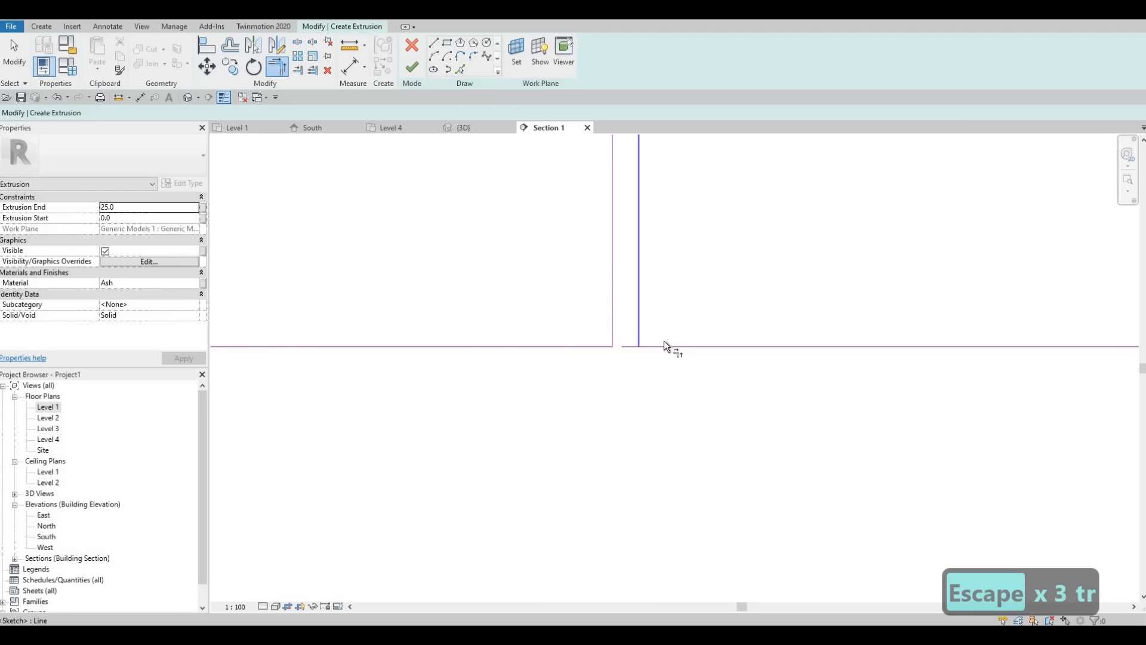
{"action": "left_click", "coordinate": [664, 345]}
Step: Trim the bottom edge to both lines of the second divider pair from the left, opening the gap between panels
{"action": "middle_click_drag", "start_coordinate": [732, 312], "coordinate": [358, 285]}
{"action": "scroll", "coordinate": [358, 284], "scroll_direction": "down", "scroll_amount": 3}
{"action": "scroll", "coordinate": [672, 260], "scroll_direction": "up", "scroll_amount": 2}
{"action": "left_click", "coordinate": [679, 254]}
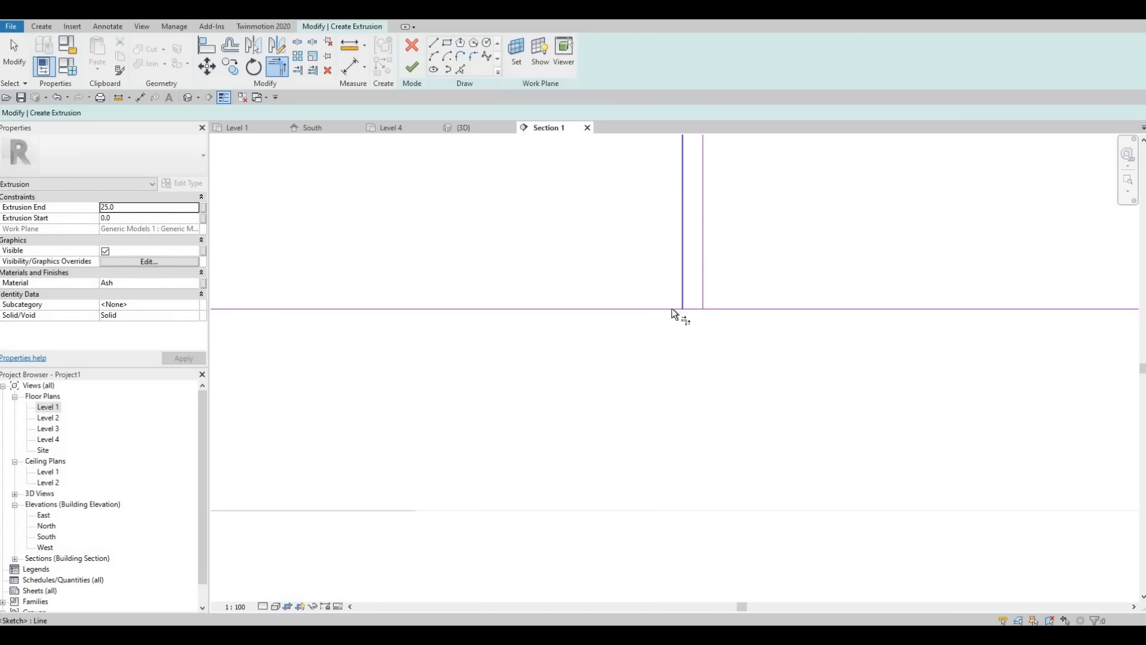
{"action": "left_click", "coordinate": [710, 285]}
{"action": "left_click", "coordinate": [707, 278]}
{"action": "left_click", "coordinate": [724, 312]}
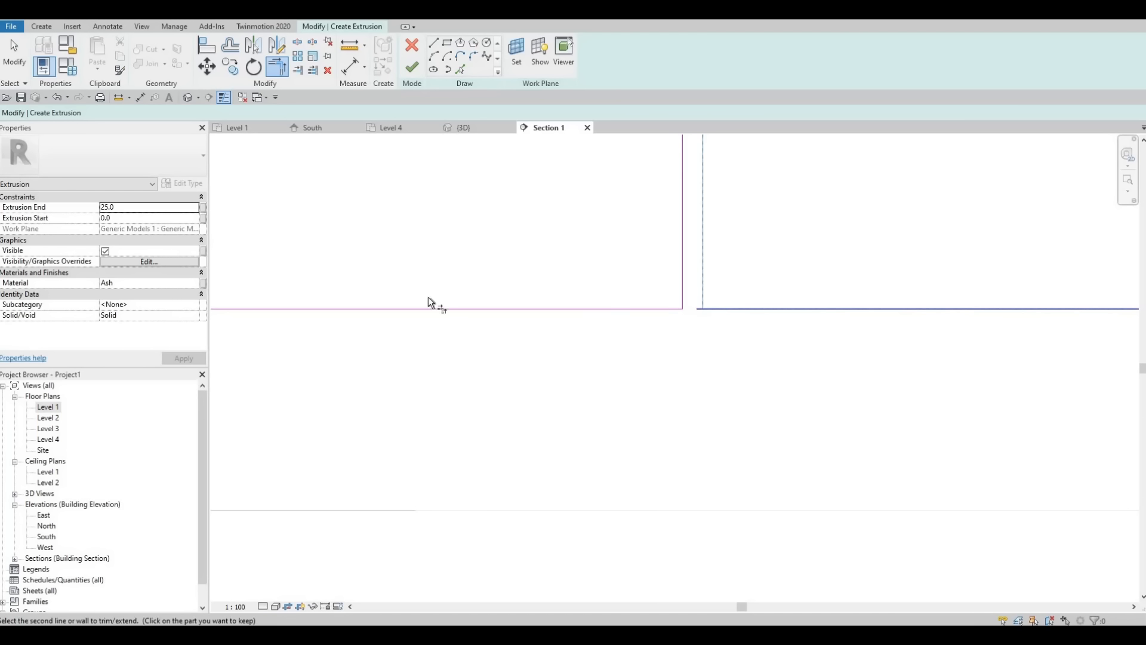
Step: Trim the bottom edge to both lines of the central divider pair to form separate panel corners
{"action": "scroll", "coordinate": [640, 292], "scroll_direction": "down", "scroll_amount": 2}
{"action": "middle_click_drag", "start_coordinate": [1104, 269], "coordinate": [507, 263]}
{"action": "scroll", "coordinate": [670, 267], "scroll_direction": "up", "scroll_amount": 2}
{"action": "left_click", "coordinate": [675, 280]}
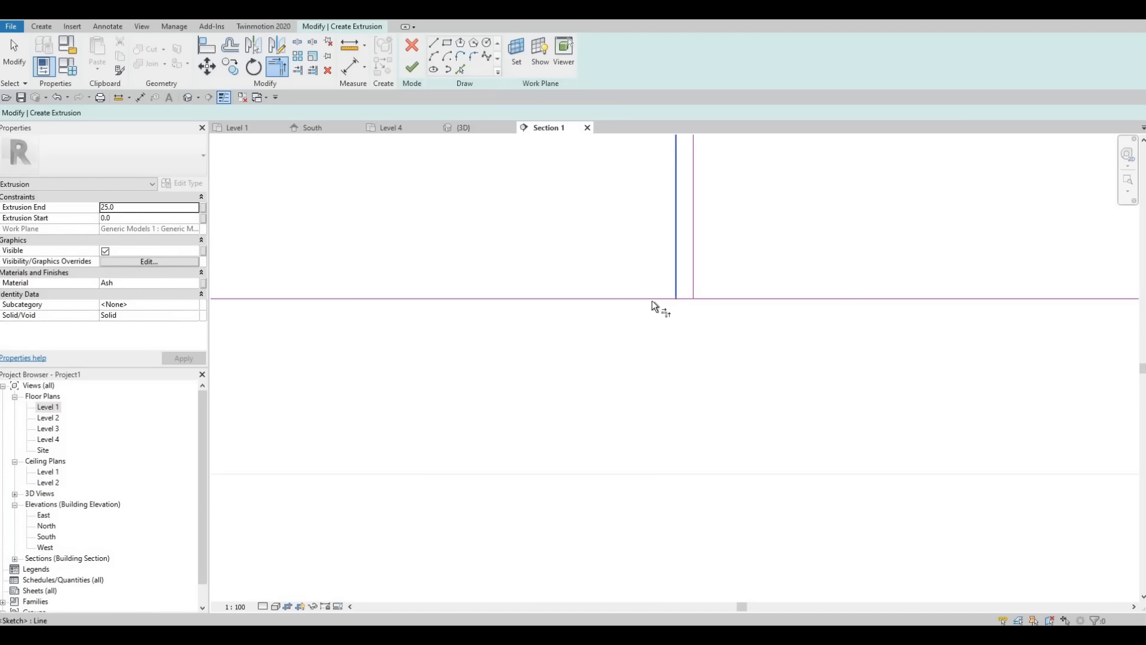
{"action": "left_click", "coordinate": [681, 298]}
{"action": "left_click", "coordinate": [695, 270]}
{"action": "left_click", "coordinate": [755, 299]}
Step: Trim the bottom edge to the lines of the two right divider pairs to close the remaining lower panel corners
{"action": "scroll", "coordinate": [758, 300], "scroll_direction": "down", "scroll_amount": 2}
{"action": "middle_click_drag", "start_coordinate": [758, 299], "coordinate": [549, 332]}
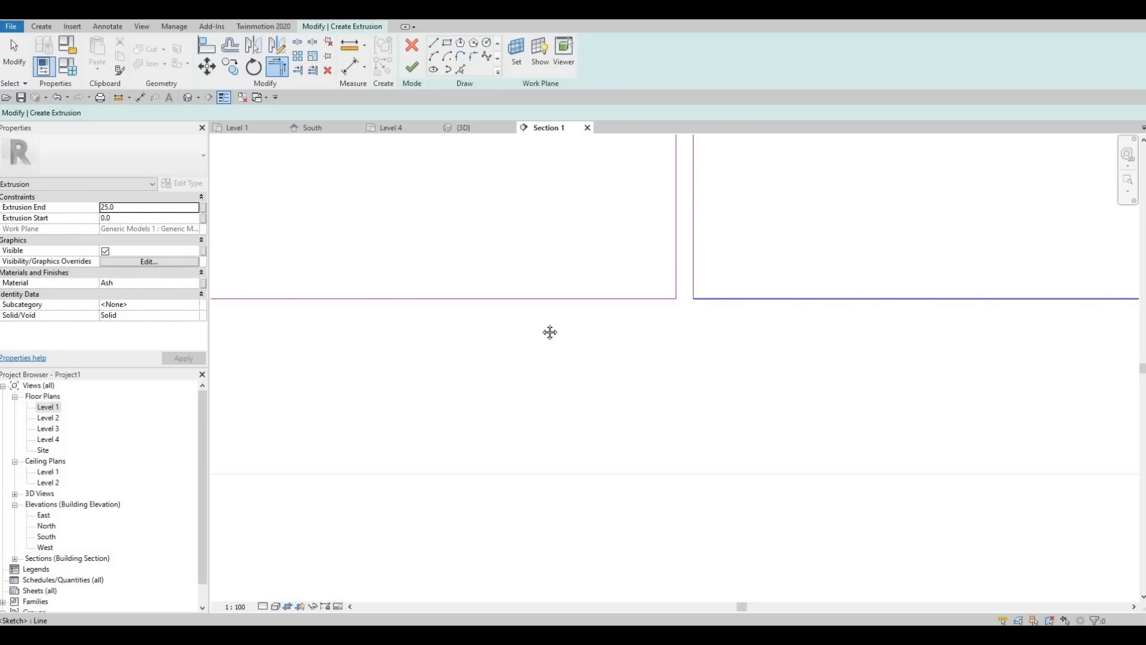
{"action": "left_click", "coordinate": [693, 296]}
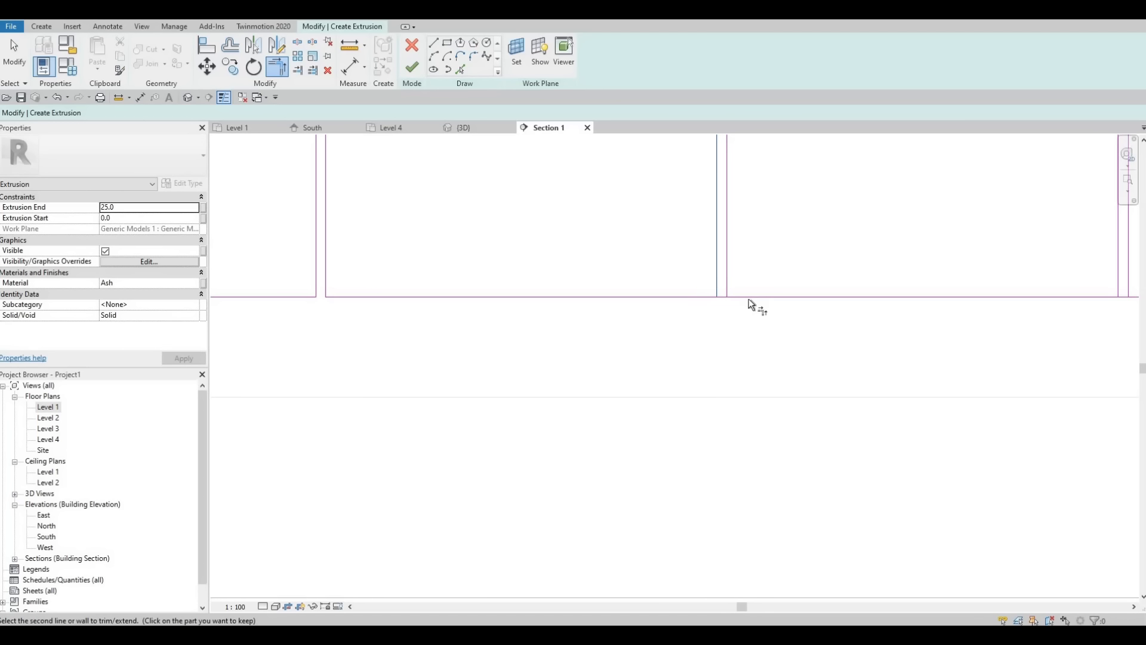
{"action": "left_click", "coordinate": [726, 270]}
{"action": "middle_click_drag", "start_coordinate": [1120, 292], "coordinate": [540, 302]}
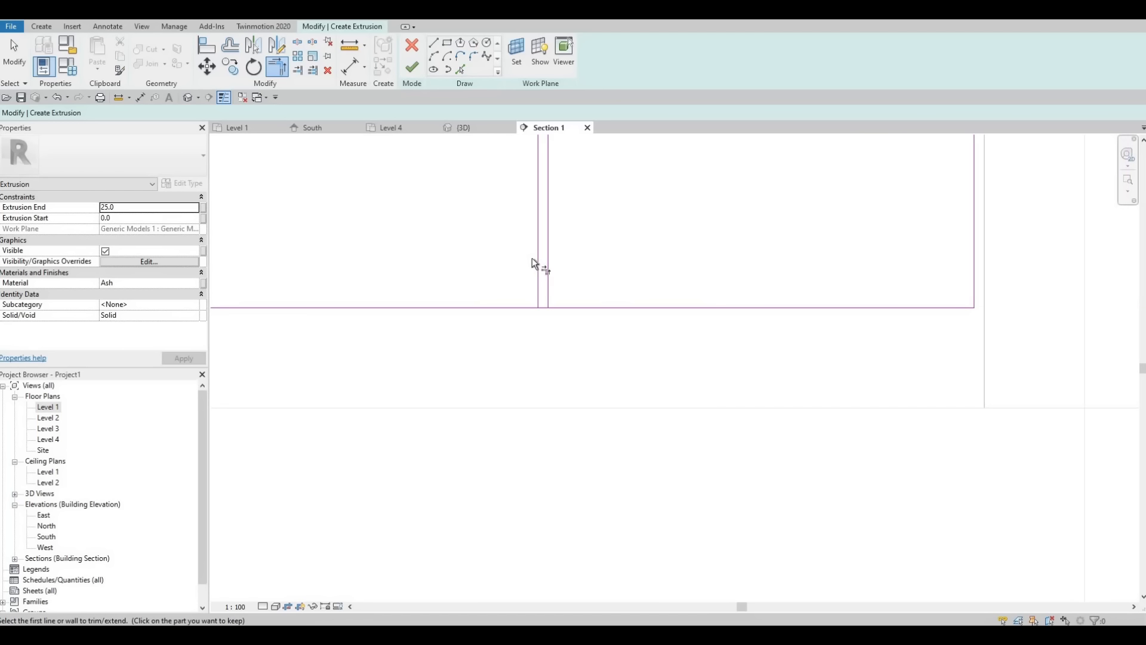
{"action": "left_click", "coordinate": [536, 253]}
{"action": "left_click", "coordinate": [511, 309]}
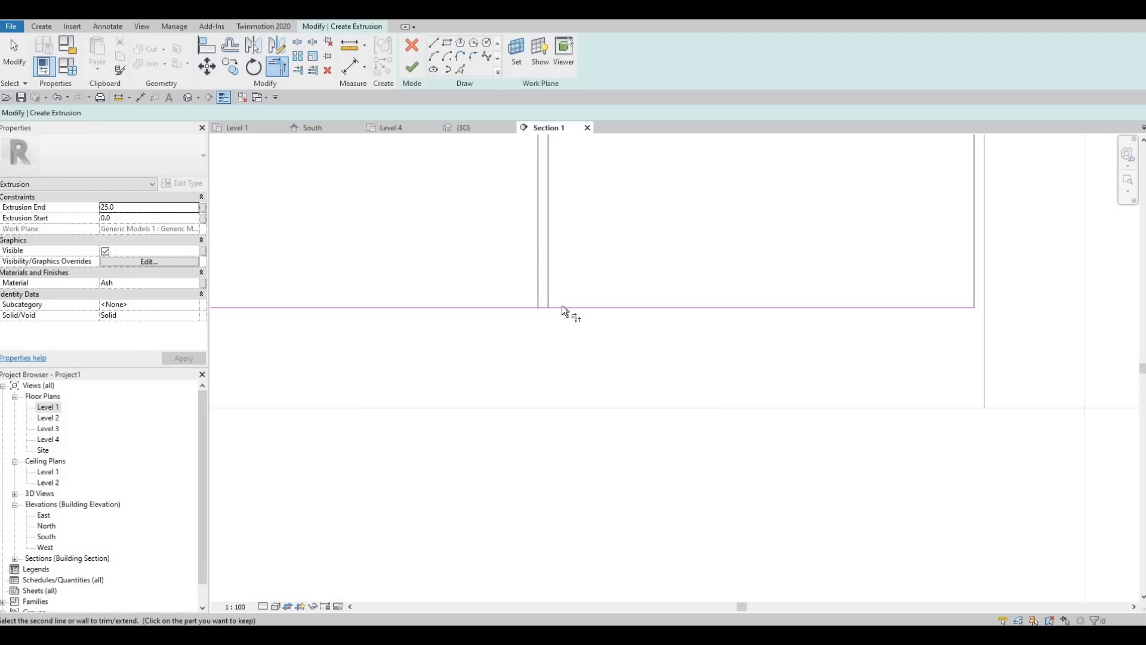
{"action": "left_click", "coordinate": [548, 274]}
Step: Trim the top edge to both lines of the rightmost divider pair to close the upper panel corners
{"action": "scroll", "coordinate": [596, 371], "scroll_direction": "down", "scroll_amount": 3}
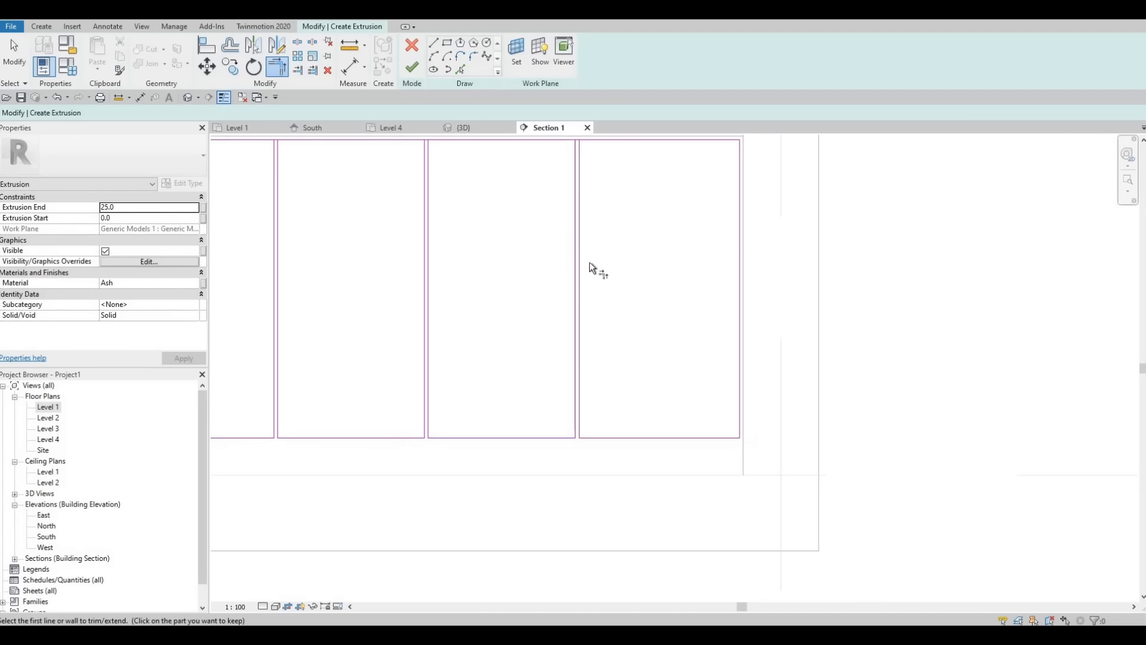
{"action": "scroll", "coordinate": [560, 242], "scroll_direction": "up", "scroll_amount": 3}
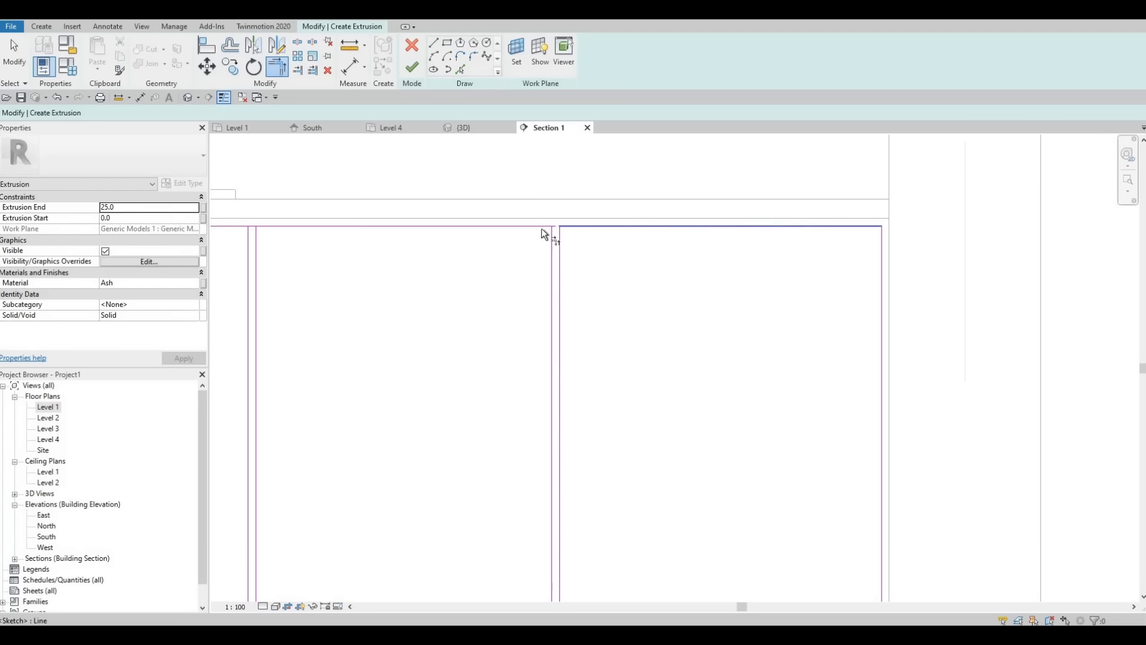
{"action": "left_click", "coordinate": [512, 228]}
{"action": "middle_click_drag", "start_coordinate": [341, 229], "coordinate": [591, 273]}
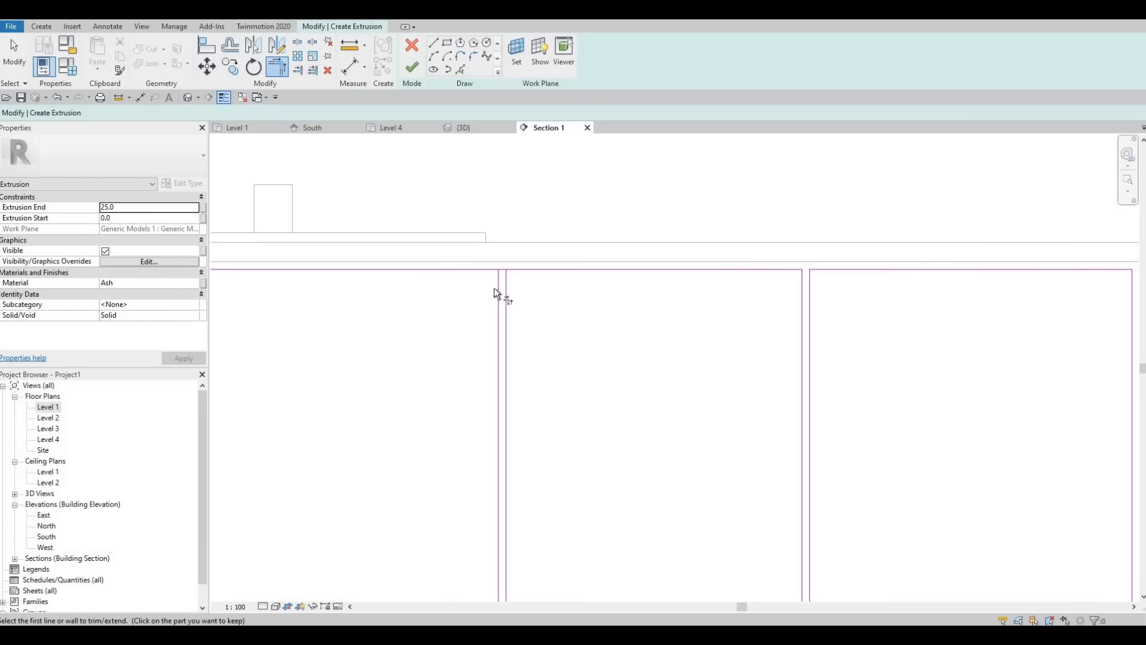
Step: Trim the top edge to both lines of the second divider pair from the right and of the central pair
{"action": "left_click", "coordinate": [526, 270]}
{"action": "left_click", "coordinate": [504, 284]}
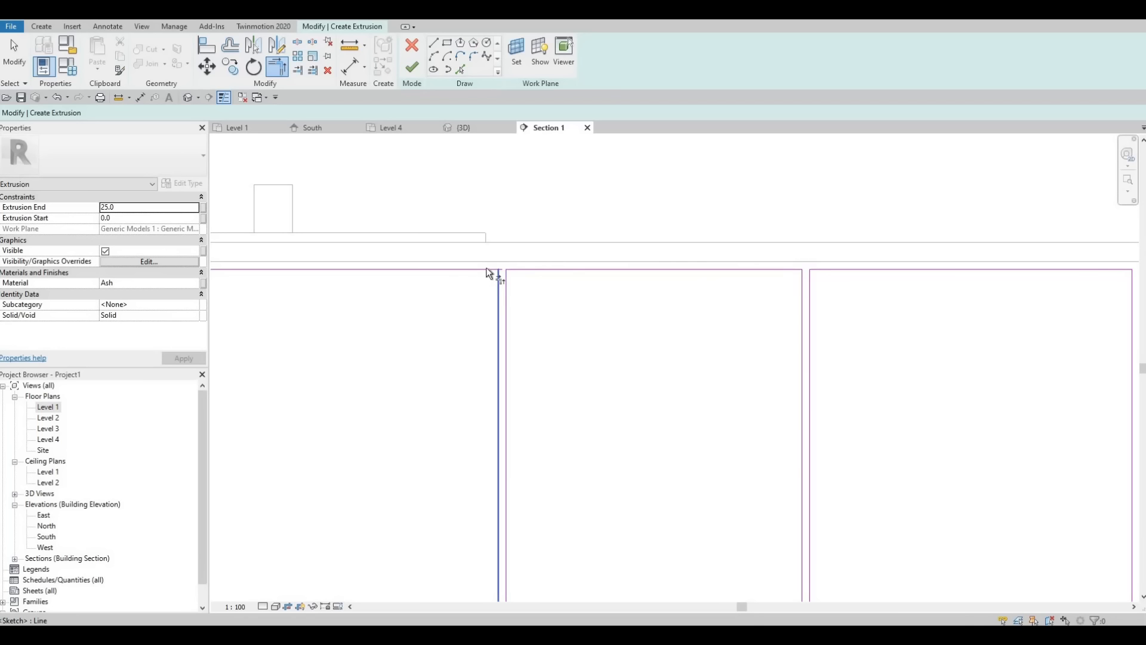
{"action": "left_click", "coordinate": [491, 271]}
{"action": "middle_click_drag", "start_coordinate": [548, 279], "coordinate": [892, 291]}
{"action": "left_click", "coordinate": [559, 282]}
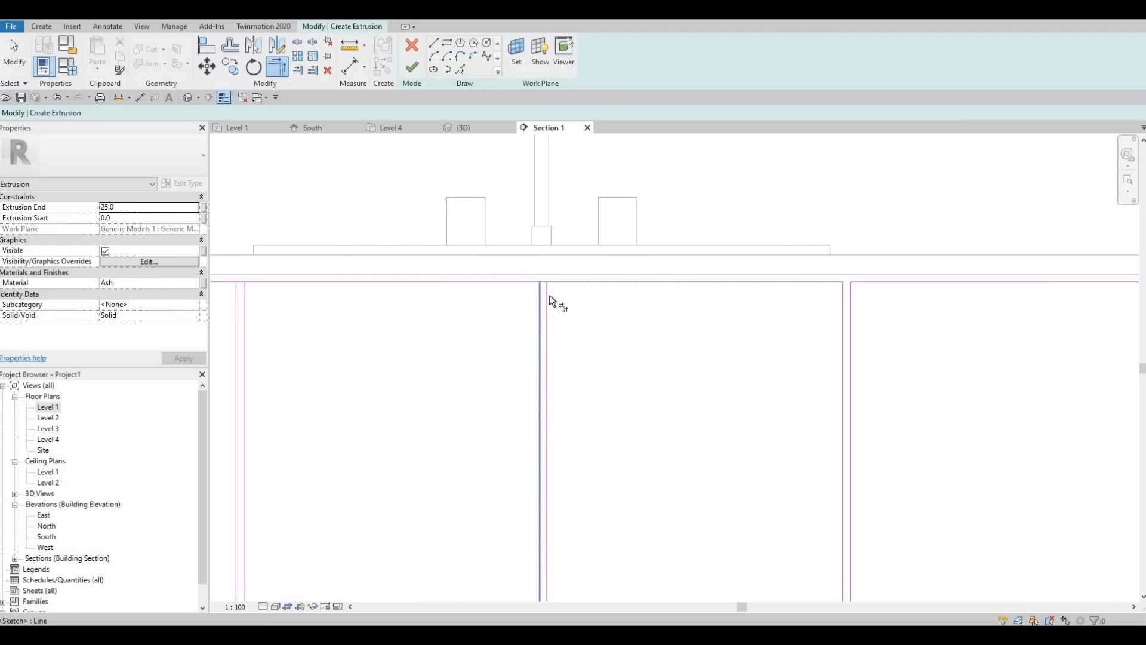
{"action": "left_click", "coordinate": [539, 295]}
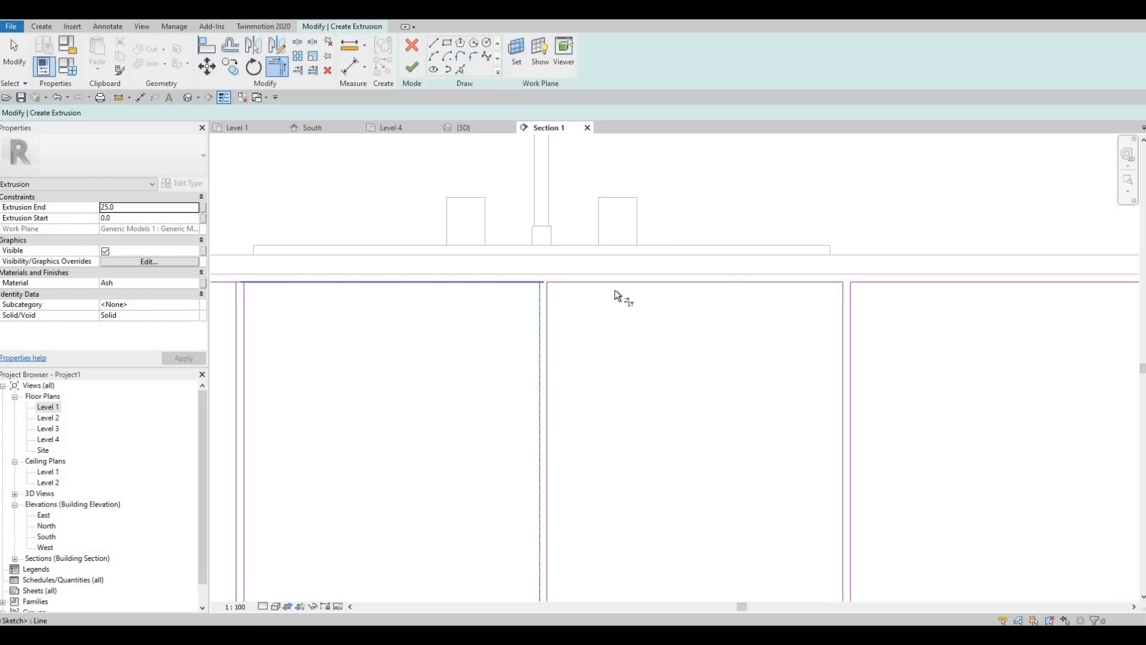
Step: Trim the top edge to both lines of the two left divider pairs to close the remaining upper panel corners
{"action": "mouse_move", "coordinate": [614, 294]}
{"action": "middle_mouse_down"}
{"action": "mouse_move", "coordinate": [641, 295]}
{"action": "mouse_move", "coordinate": [632, 310]}
{"action": "middle_mouse_up"}
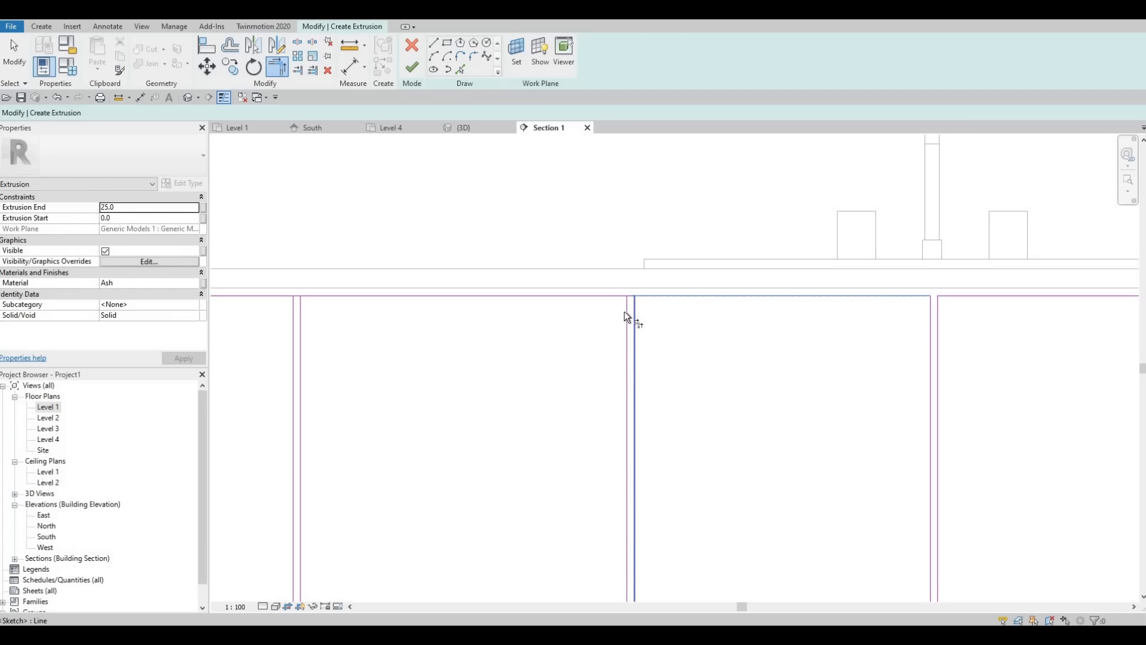
{"action": "left_click", "coordinate": [614, 296]}
{"action": "middle_click_drag", "start_coordinate": [311, 311], "coordinate": [561, 314]}
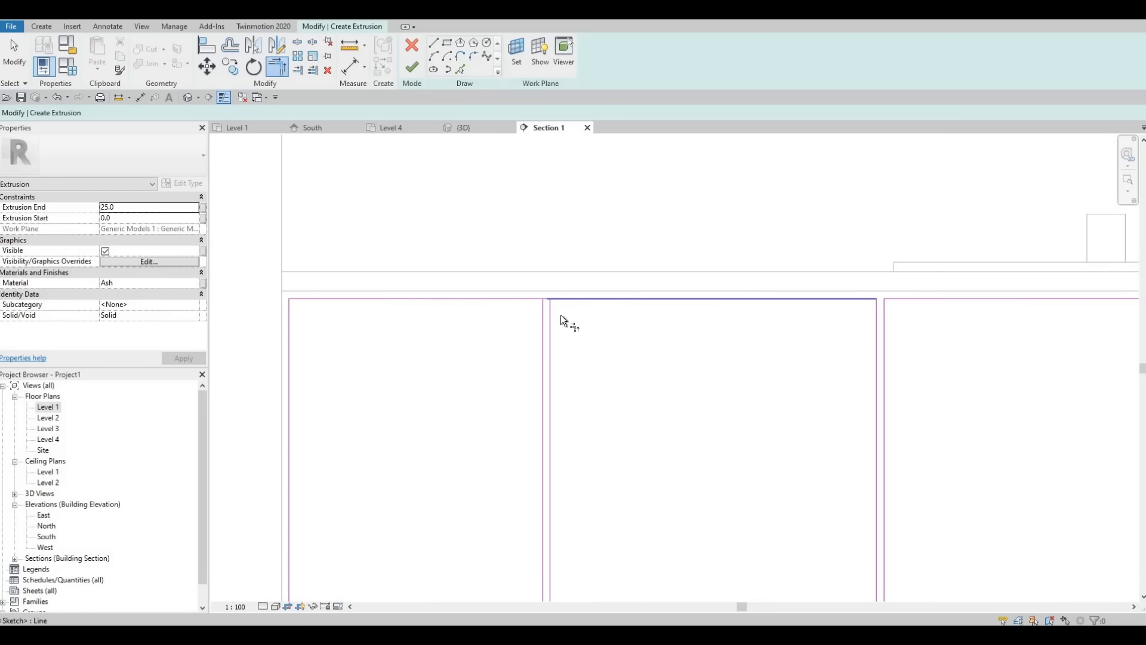
{"action": "left_click", "coordinate": [550, 318]}
{"action": "left_click", "coordinate": [541, 304]}
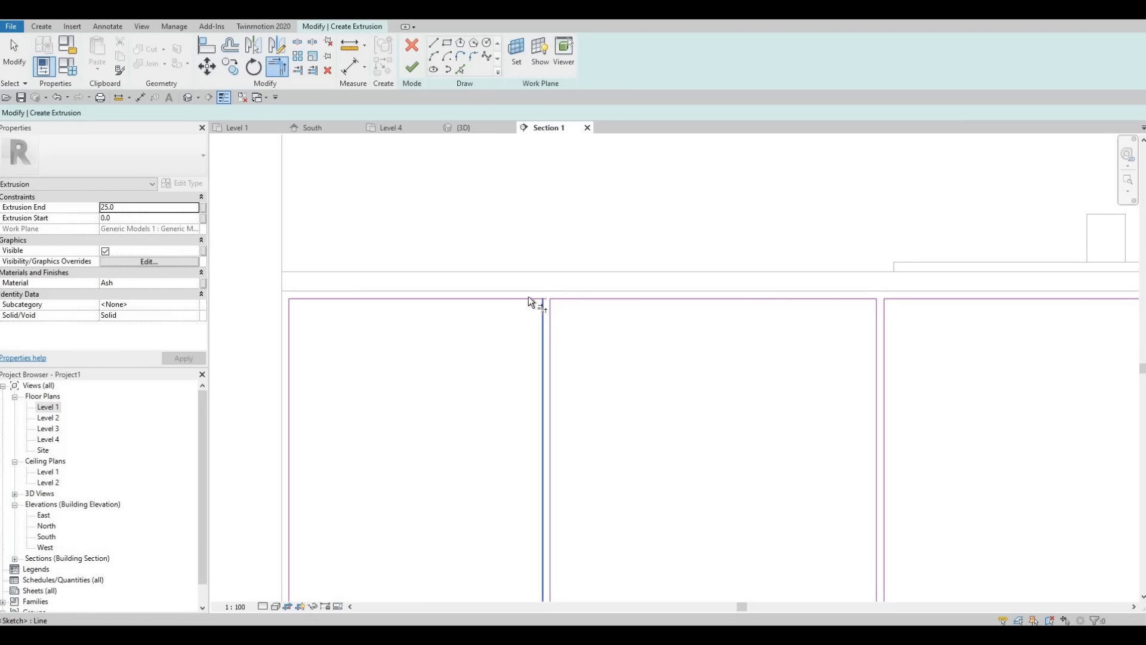
{"action": "left_click", "coordinate": [472, 298]}
Step: Finish the door panel extrusion sketch and complete the in-place cabinet front model
{"action": "scroll", "coordinate": [775, 364], "scroll_direction": "down", "scroll_amount": 2}
{"action": "middle_click_drag", "start_coordinate": [874, 408], "coordinate": [679, 333]}
{"action": "scroll", "coordinate": [692, 332], "scroll_direction": "down", "scroll_amount": 3}
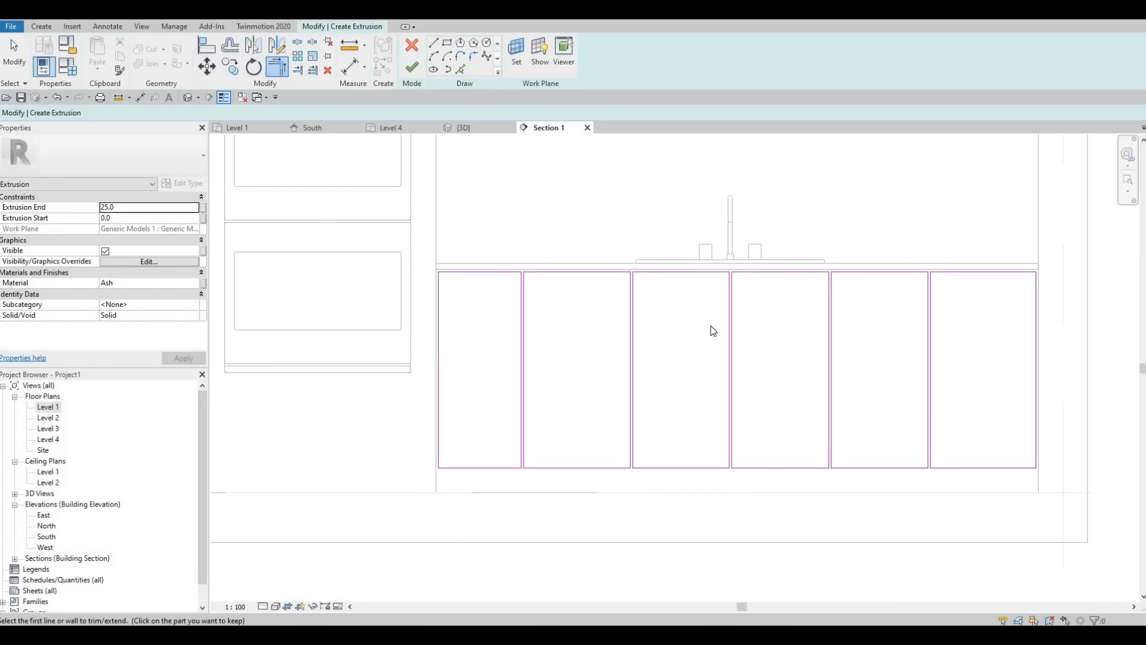
{"action": "key", "text": "Escape"}
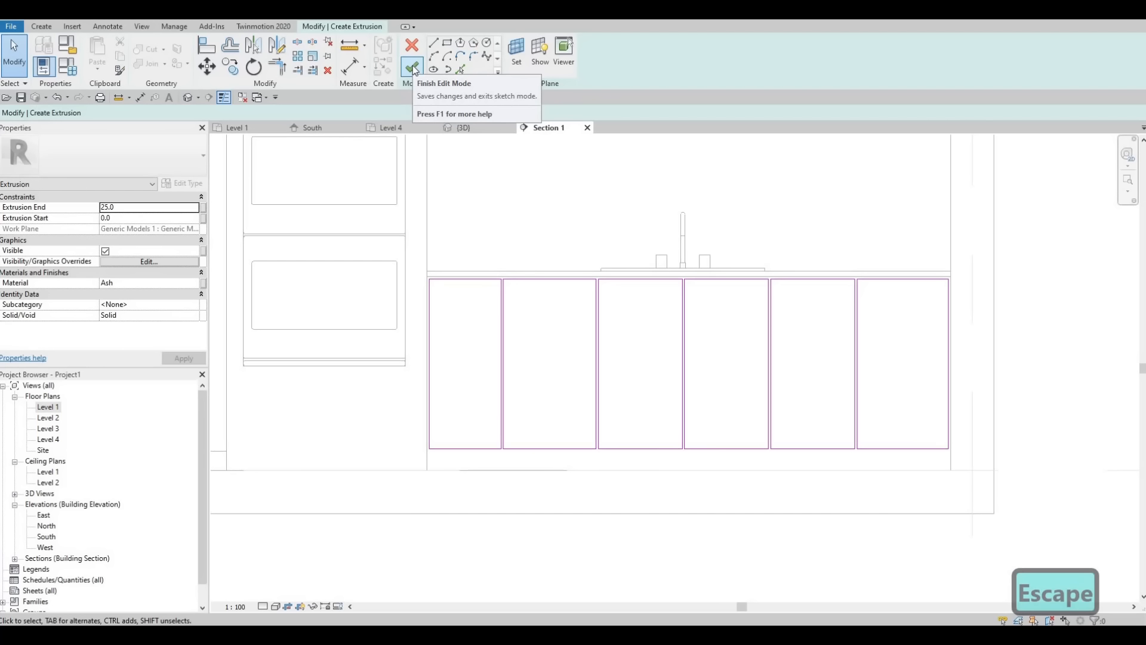
{"action": "left_click", "coordinate": [413, 69]}
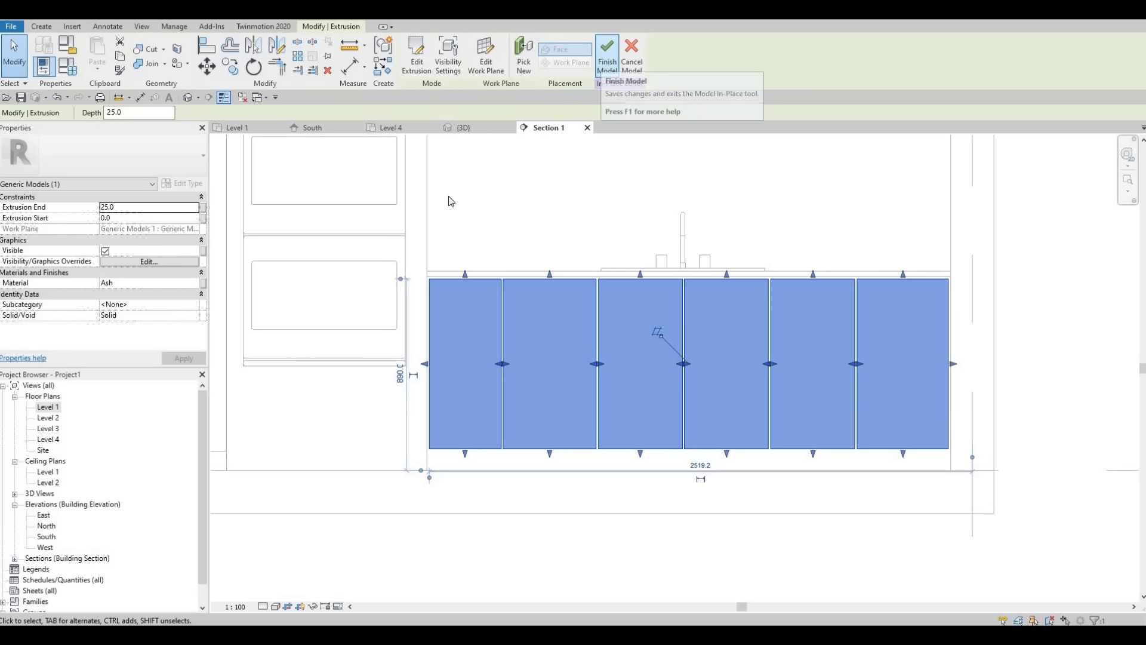
{"action": "left_click", "coordinate": [603, 66]}
{"action": "key", "text": "Escape"}
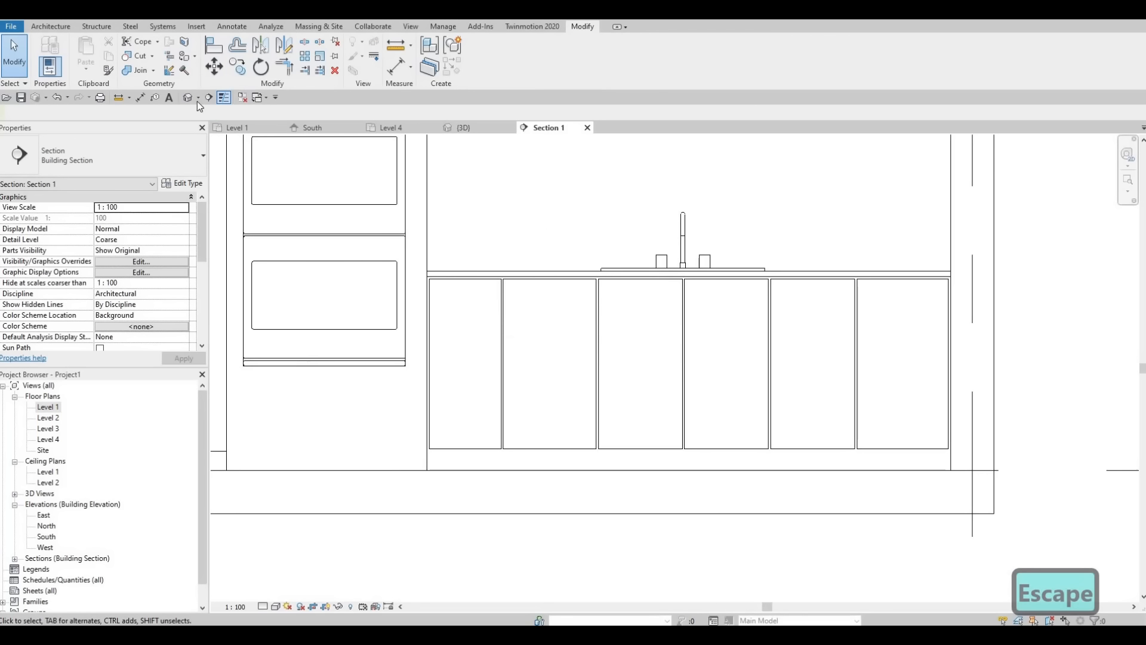
Step: In the 3D view, extend the sink countertop's front edge slightly outward over the tops of the door panels
{"action": "left_click", "coordinate": [190, 97]}
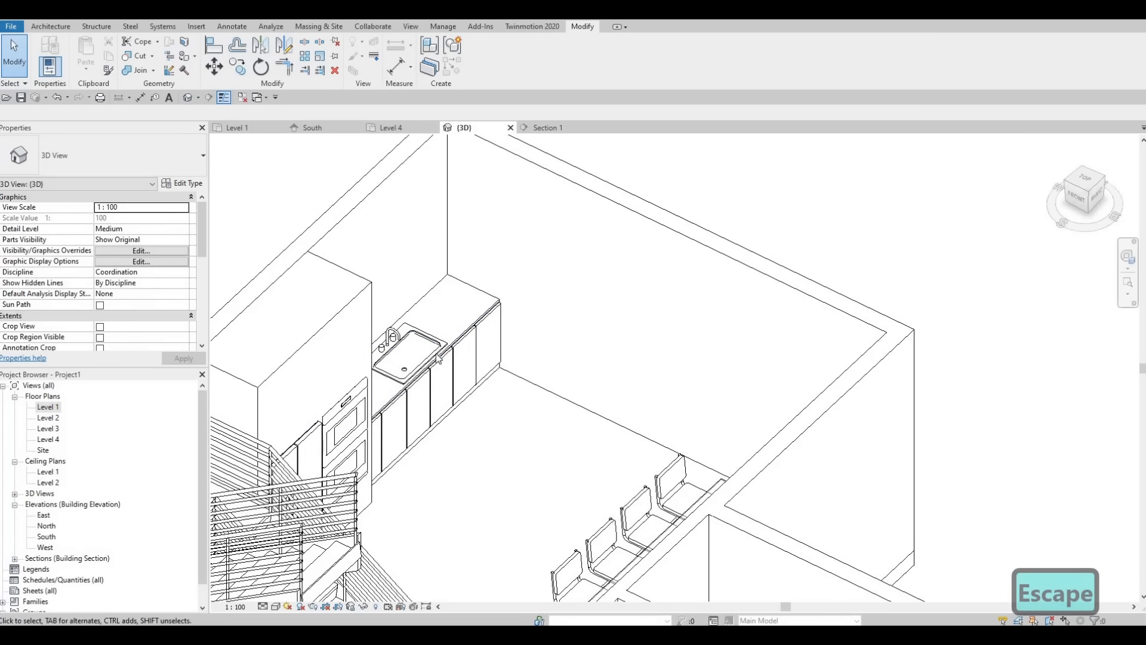
{"action": "scroll", "coordinate": [463, 345], "scroll_direction": "up", "scroll_amount": 5}
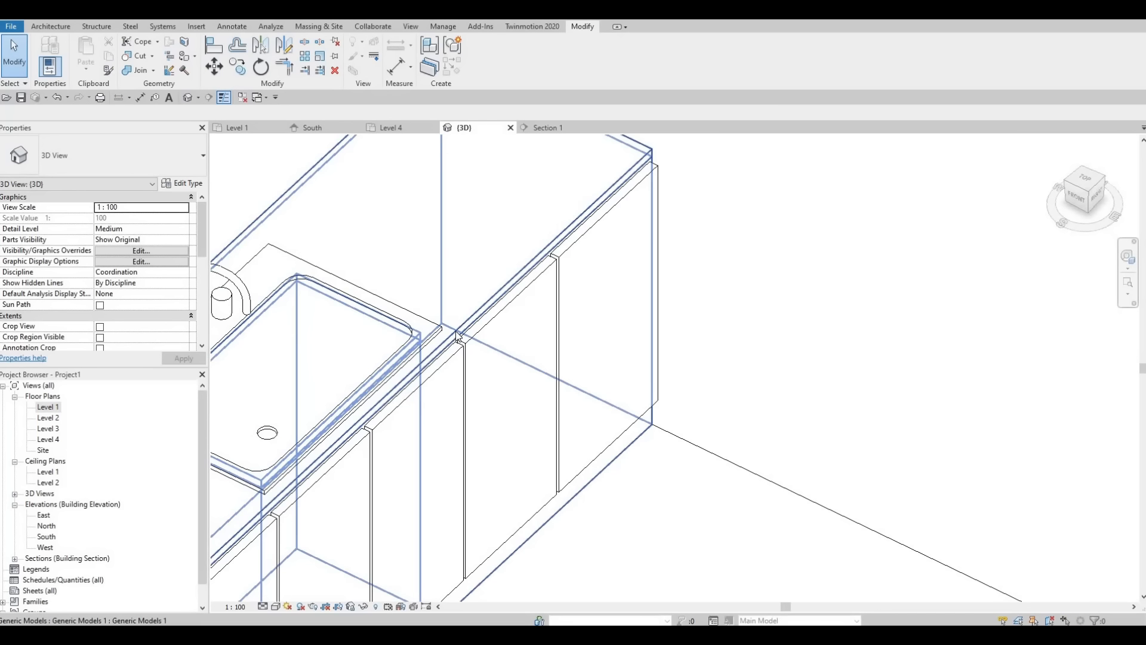
{"action": "left_click", "coordinate": [397, 409]}
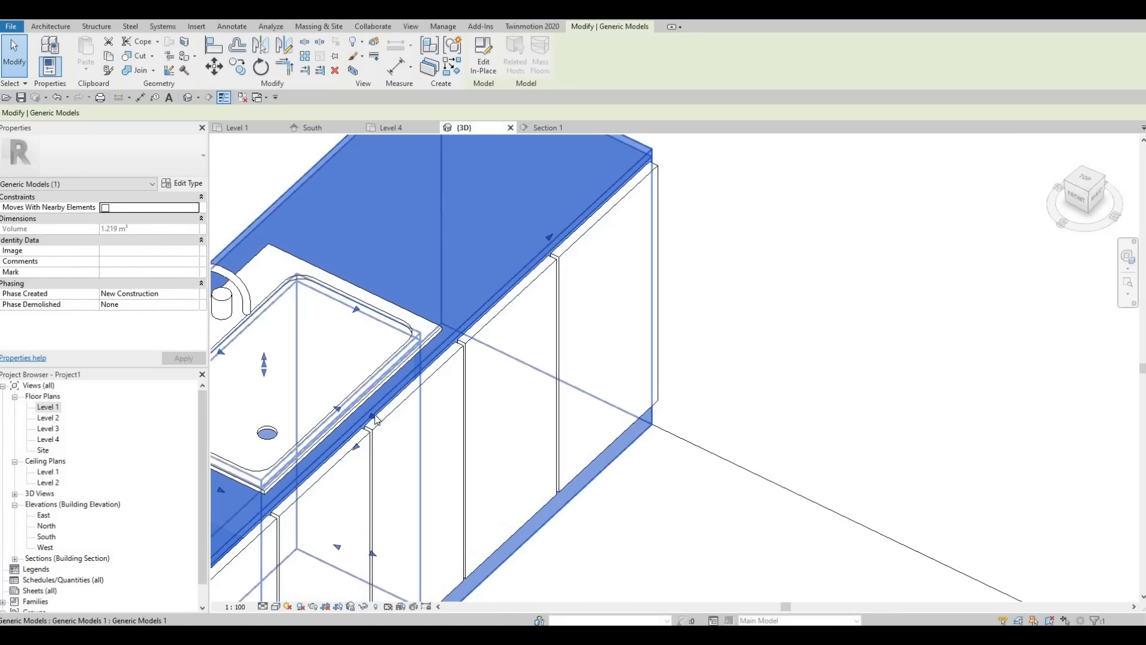
{"action": "left_click_drag", "start_coordinate": [380, 420], "coordinate": [381, 418]}
{"action": "key", "text": "Escape"}
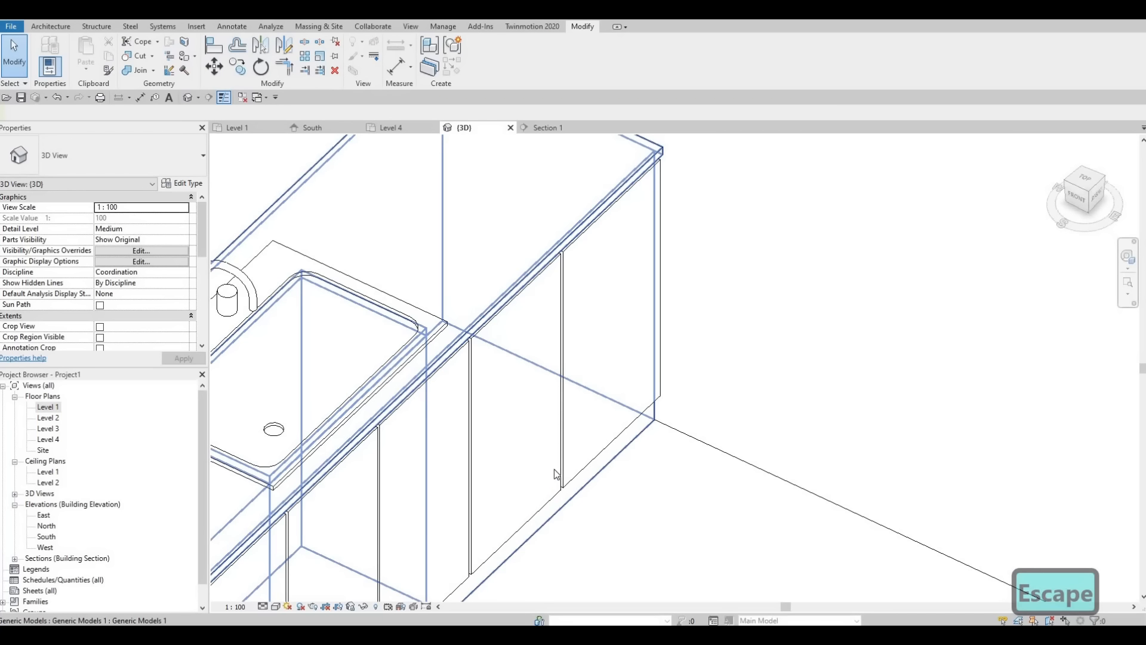
Step: Examine the door panels, countertop overhang and base of the sink counter in 3D
{"action": "scroll", "coordinate": [555, 474], "scroll_direction": "down", "scroll_amount": 5}
{"action": "key", "text": "Escape"}
{"action": "scroll", "coordinate": [435, 327], "scroll_direction": "up", "scroll_amount": 3}
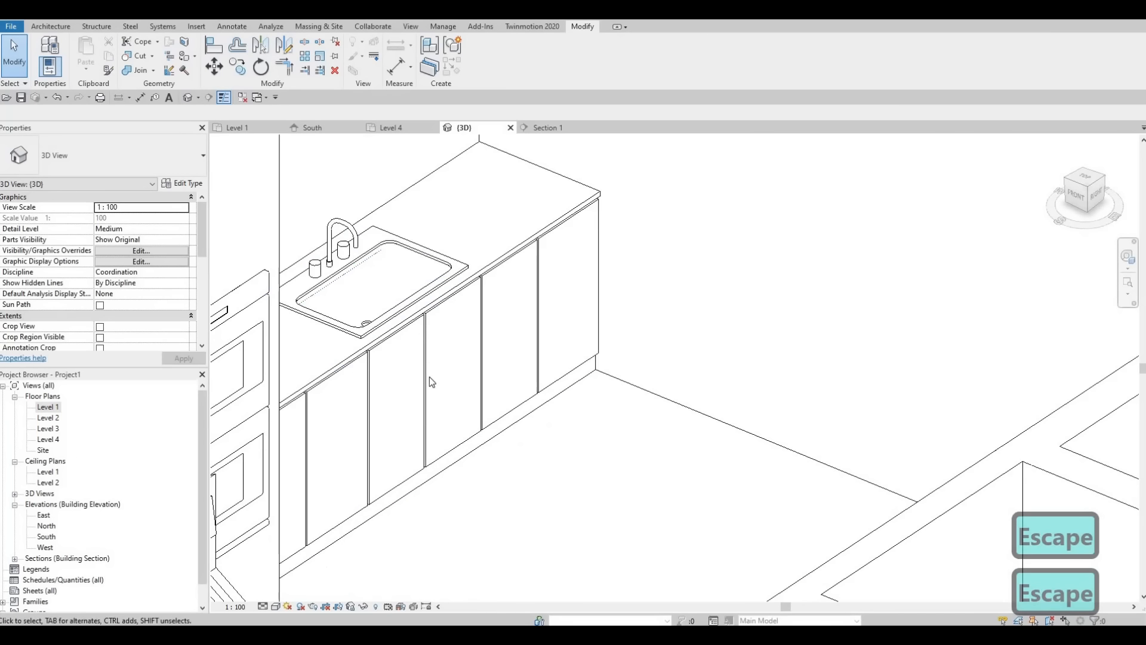
{"action": "scroll", "coordinate": [432, 382], "scroll_direction": "up", "scroll_amount": 2}
{"action": "scroll", "coordinate": [614, 274], "scroll_direction": "down", "scroll_amount": 1}
{"action": "middle_click_drag", "start_coordinate": [614, 274], "coordinate": [591, 292], "text": "shift"}
{"action": "middle_click_drag", "start_coordinate": [416, 392], "coordinate": [588, 295]}
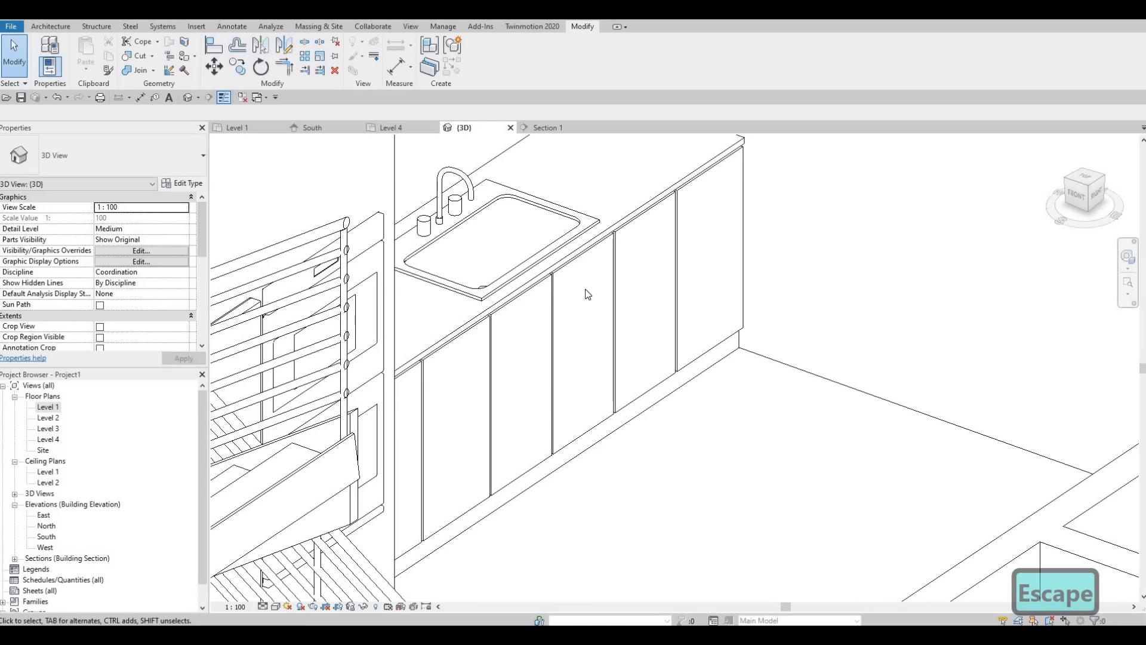
{"action": "scroll", "coordinate": [602, 356], "scroll_direction": "down", "scroll_amount": 3}
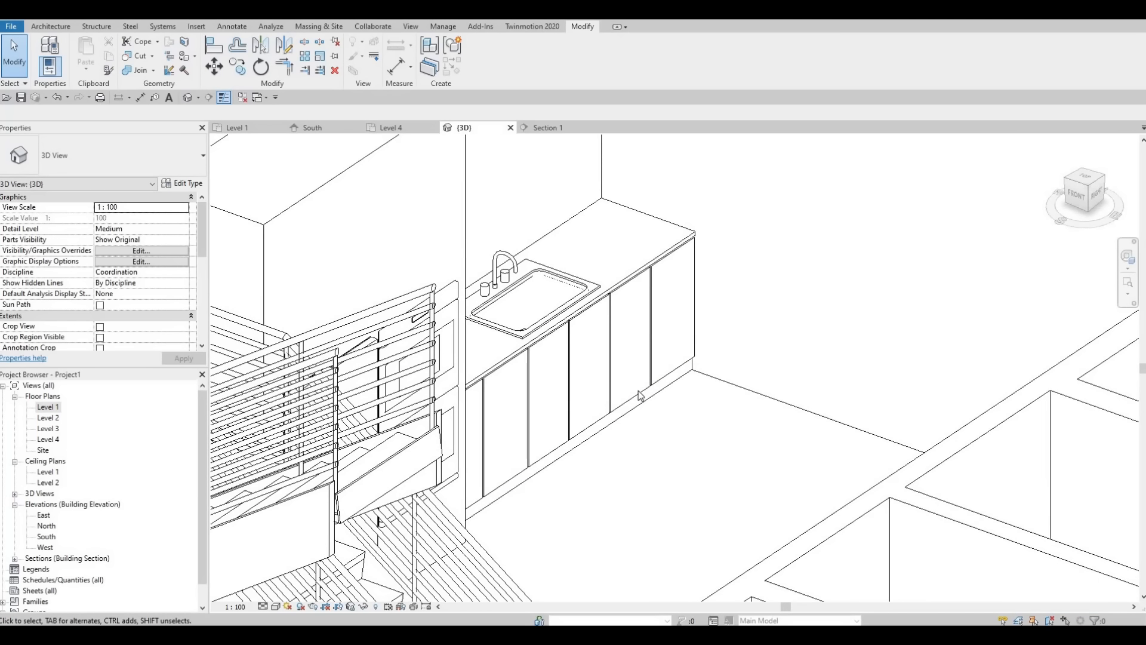
{"action": "scroll", "coordinate": [621, 376], "scroll_direction": "up", "scroll_amount": 4}
{"action": "scroll", "coordinate": [639, 379], "scroll_direction": "up", "scroll_amount": 2}
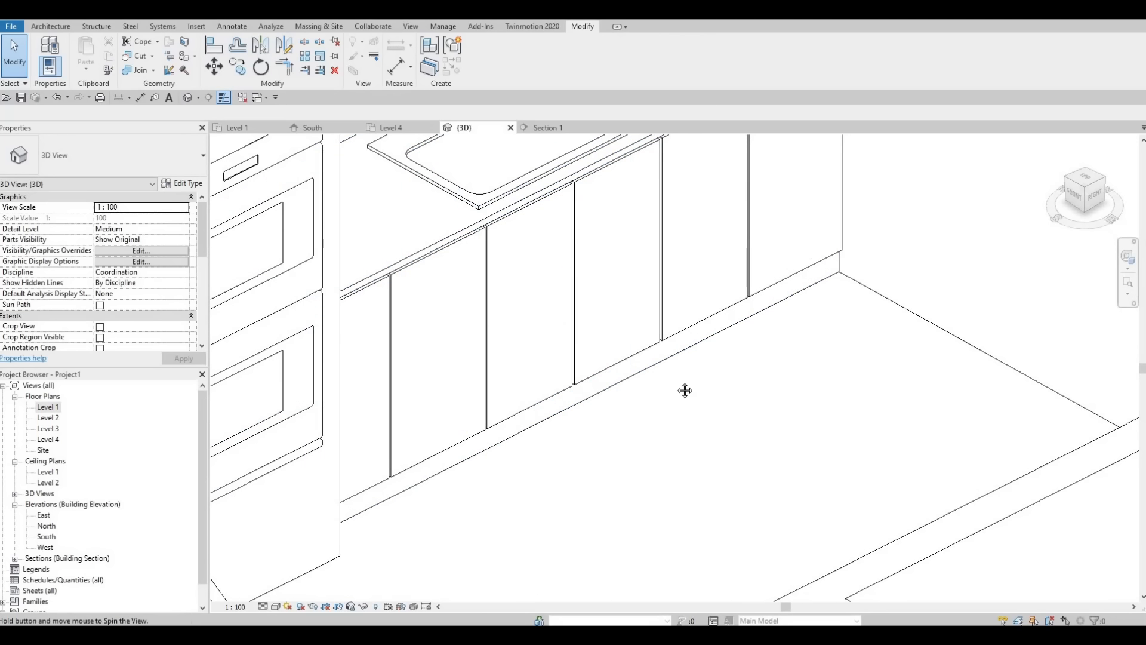
{"action": "scroll", "coordinate": [698, 385], "scroll_direction": "down", "scroll_amount": 2}
{"action": "scroll", "coordinate": [720, 376], "scroll_direction": "up", "scroll_amount": 3}
{"action": "scroll", "coordinate": [710, 385], "scroll_direction": "down", "scroll_amount": 3}
{"action": "scroll", "coordinate": [702, 397], "scroll_direction": "up", "scroll_amount": 2}
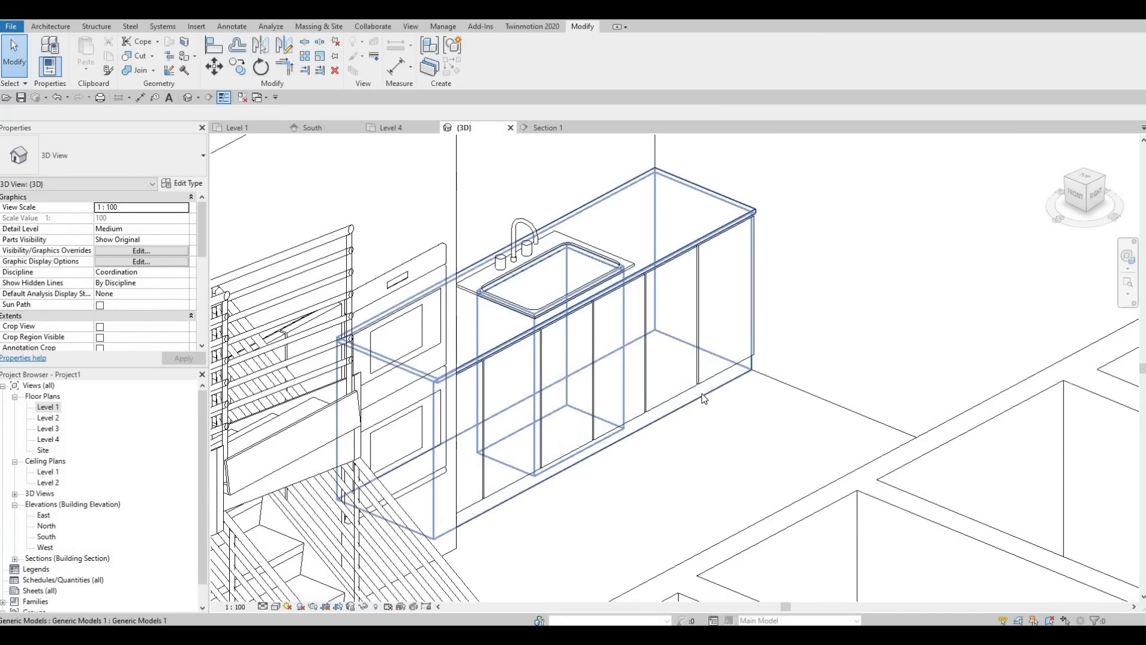
Step: Edit the sink counter model in place and start a void extrusion
{"action": "left_click", "coordinate": [687, 400]}
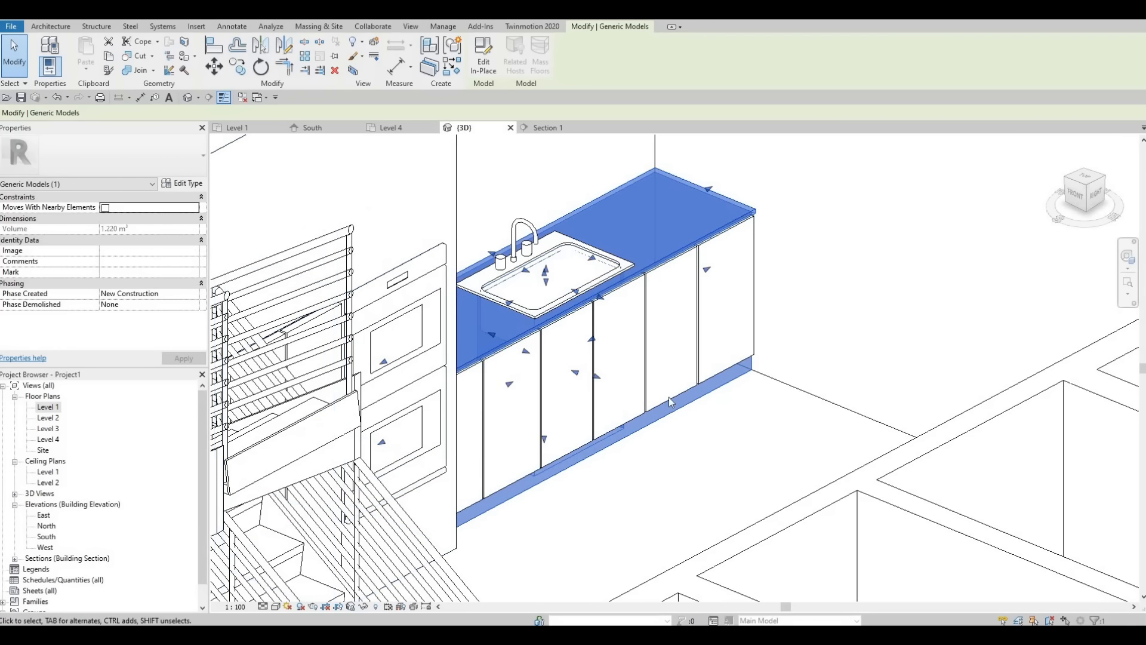
{"action": "left_click", "coordinate": [484, 56]}
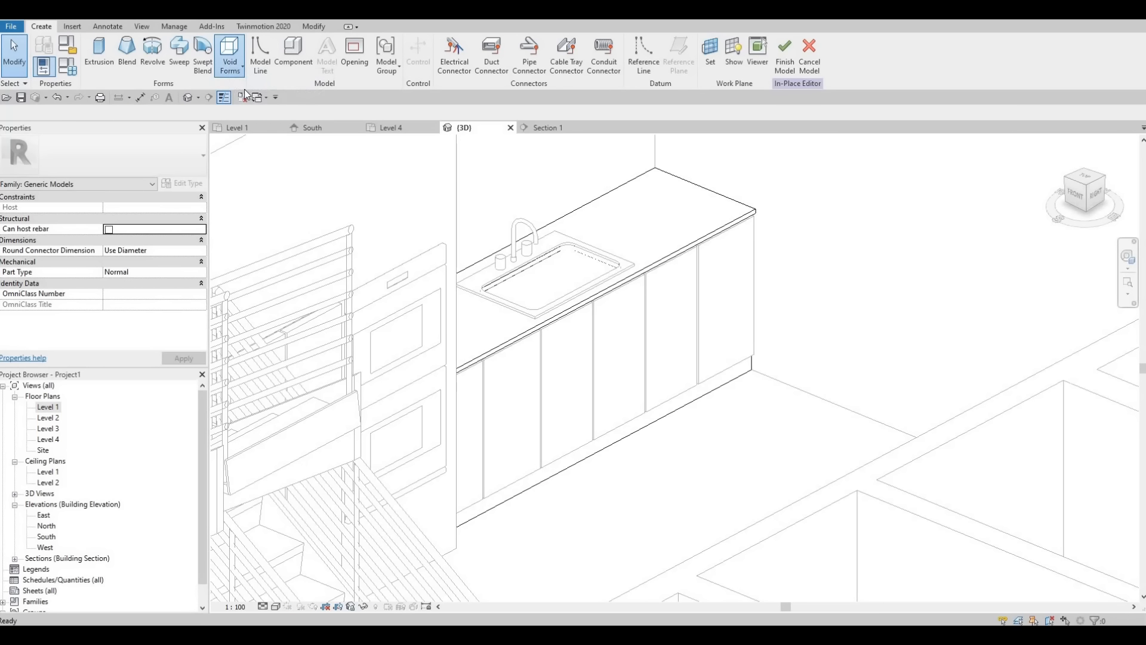
{"action": "left_click", "coordinate": [230, 55]}
{"action": "left_click", "coordinate": [257, 94]}
Step: Set the void extrusion's work plane by picking the front face of the counter base
{"action": "scroll", "coordinate": [578, 434], "scroll_direction": "up", "scroll_amount": 2}
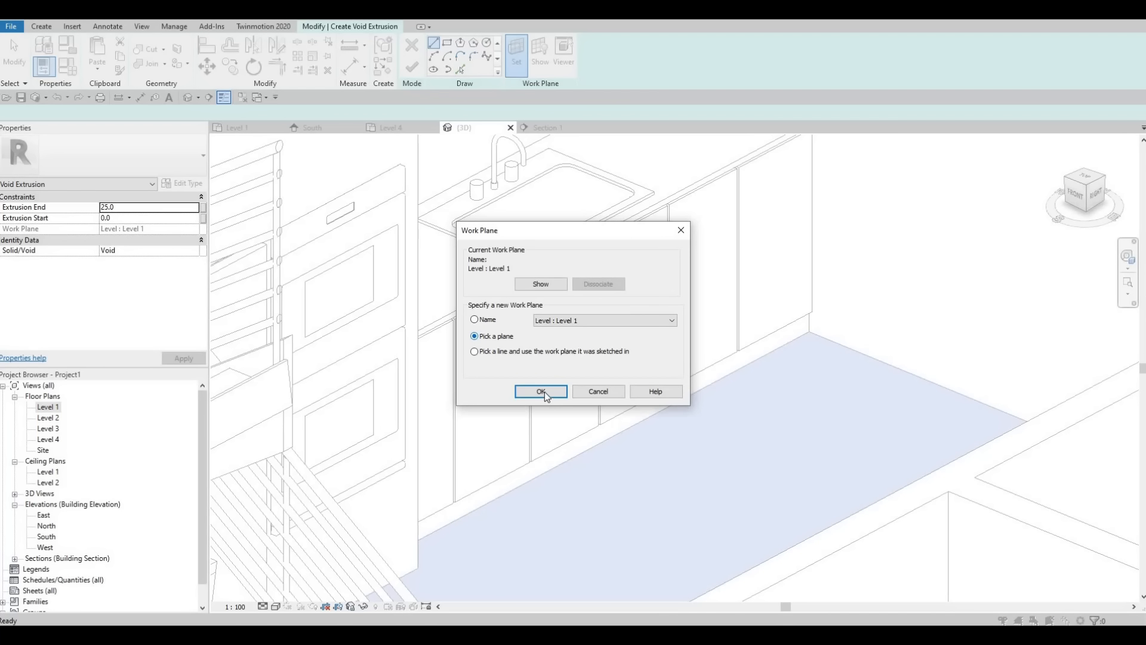
{"action": "key", "text": "Return"}
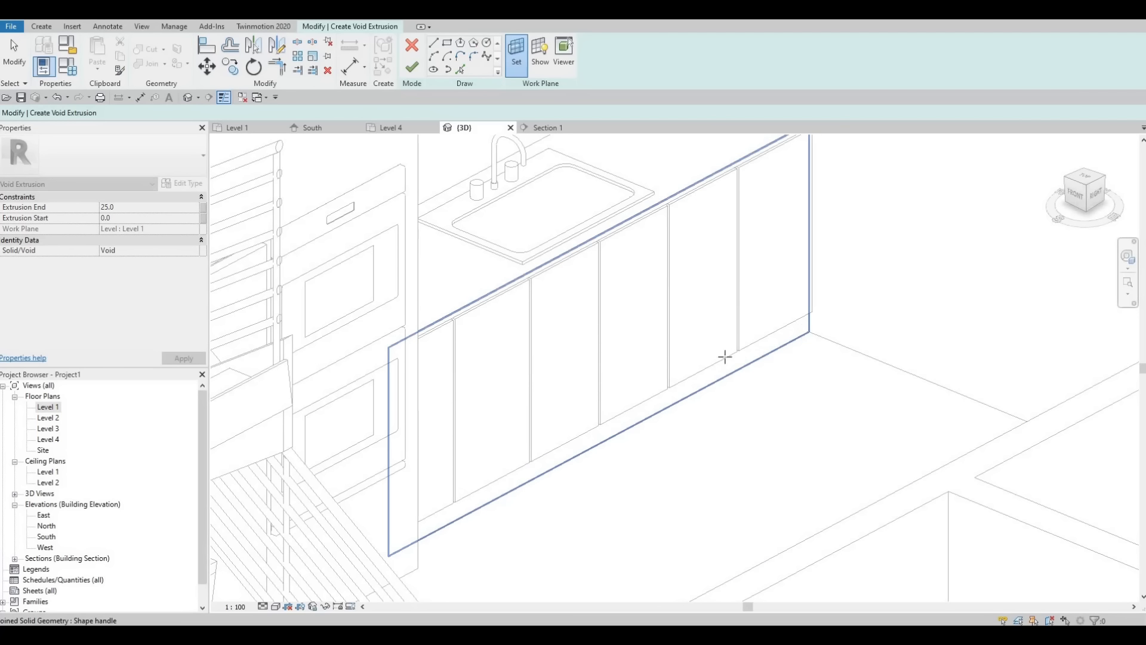
{"action": "left_click", "coordinate": [724, 356]}
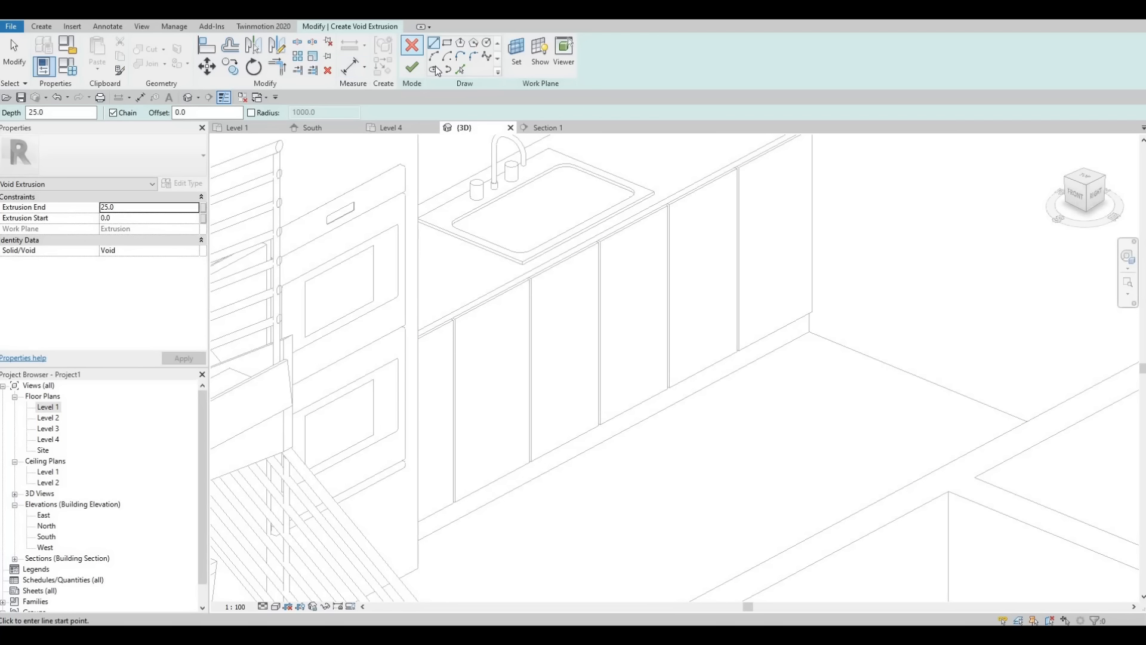
{"action": "left_click", "coordinate": [413, 69]}
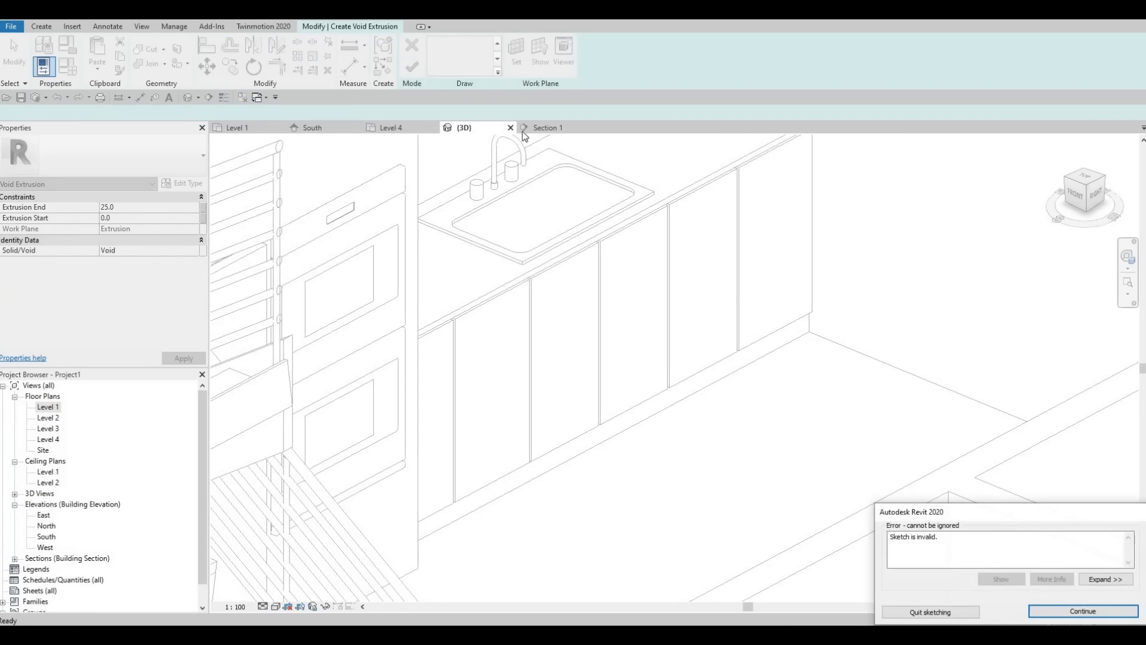
{"action": "key", "text": "Escape"}
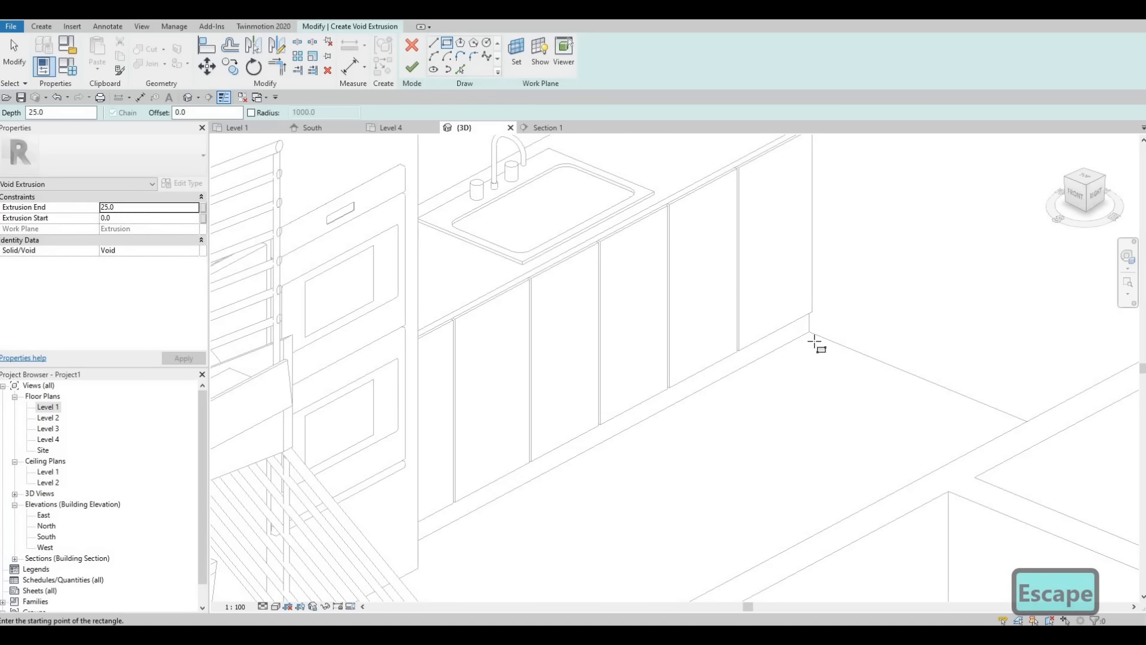
{"action": "scroll", "coordinate": [812, 343], "scroll_direction": "up", "scroll_amount": 3}
{"action": "left_click", "coordinate": [810, 343]}
{"action": "left_click", "coordinate": [784, 330]}
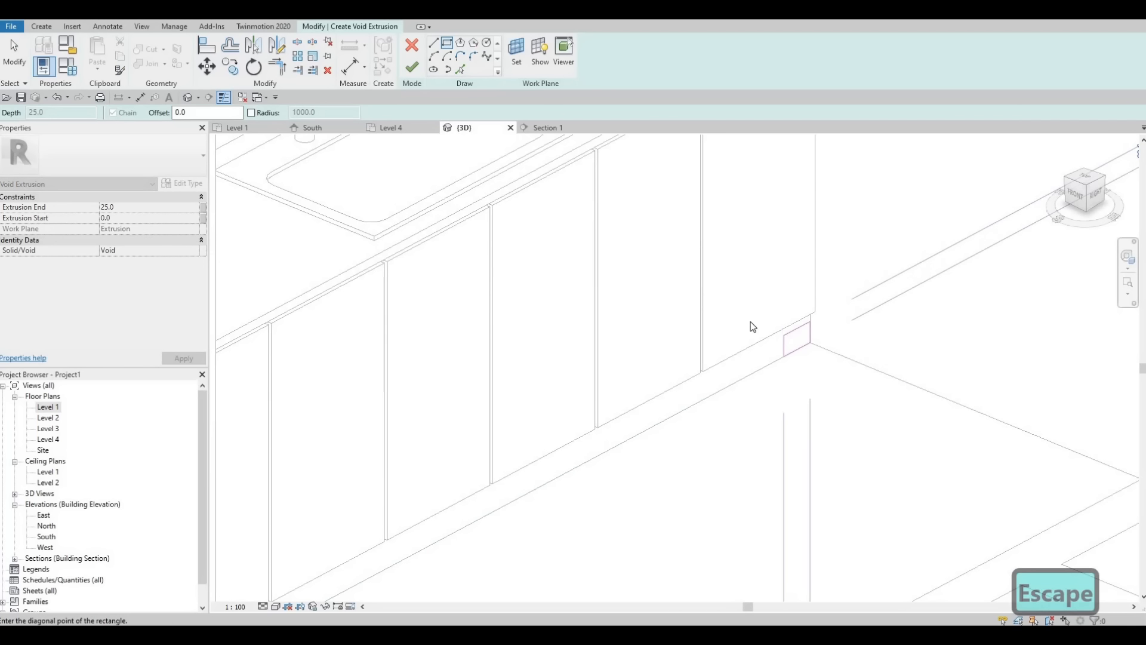
{"action": "key", "text": "Escape"}
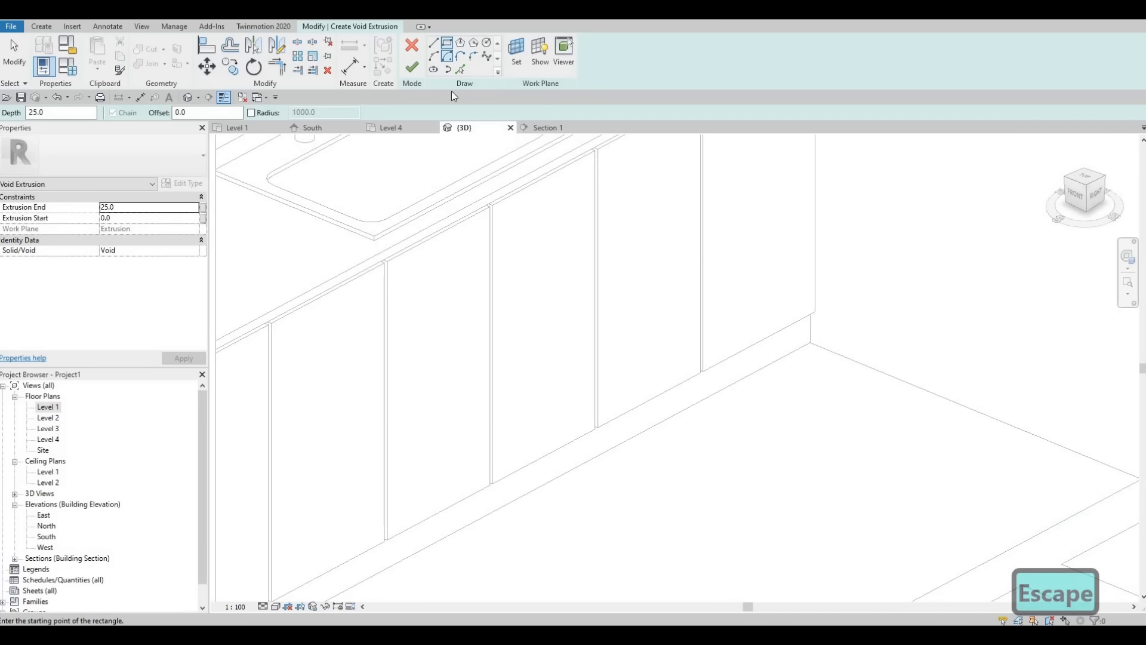
Step: Set the void extrusion's work plane by picking the EXTERIOR WALL 1 face at the end of the counter
{"action": "scroll", "coordinate": [585, 267], "scroll_direction": "down", "scroll_amount": 3}
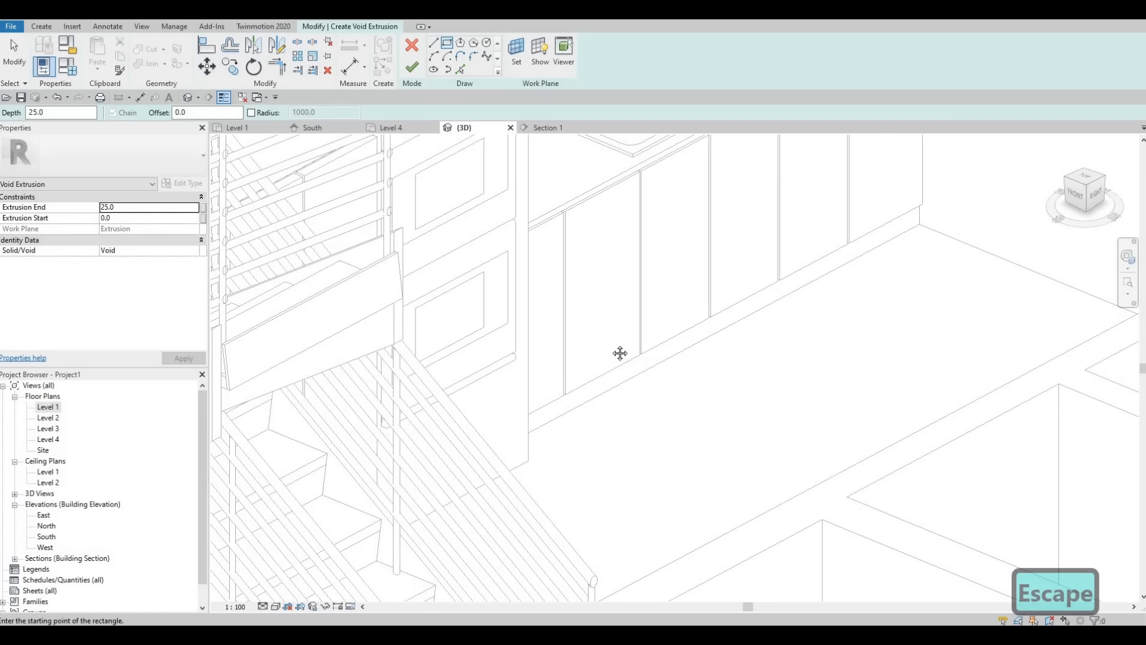
{"action": "middle_click_drag", "start_coordinate": [743, 267], "coordinate": [589, 353]}
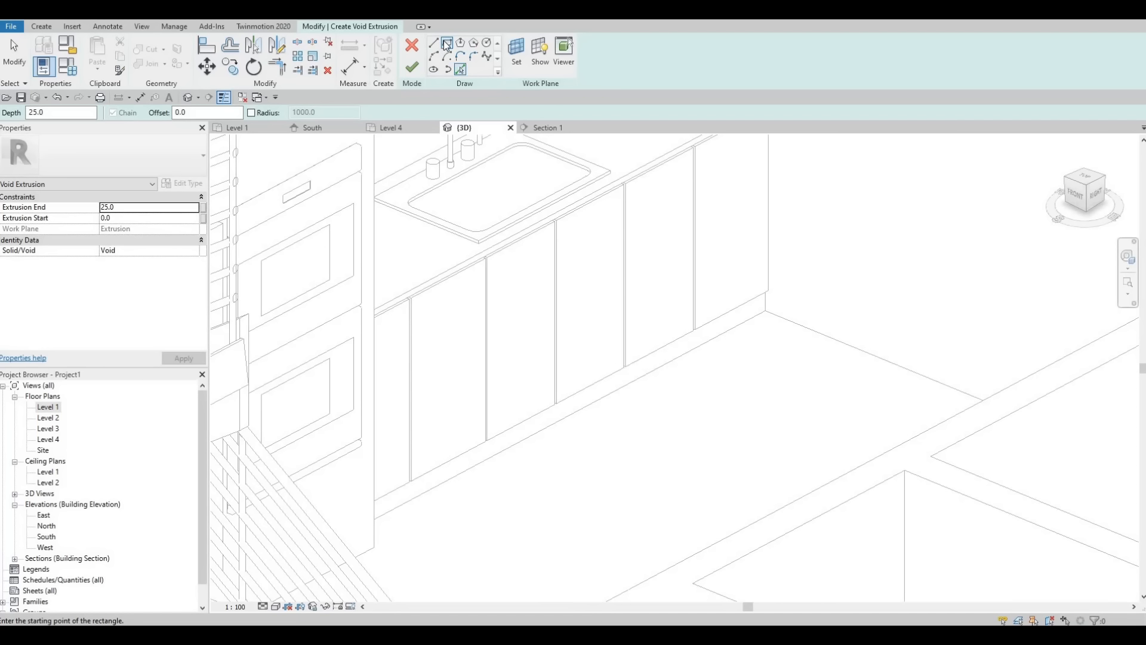
{"action": "left_click", "coordinate": [517, 55]}
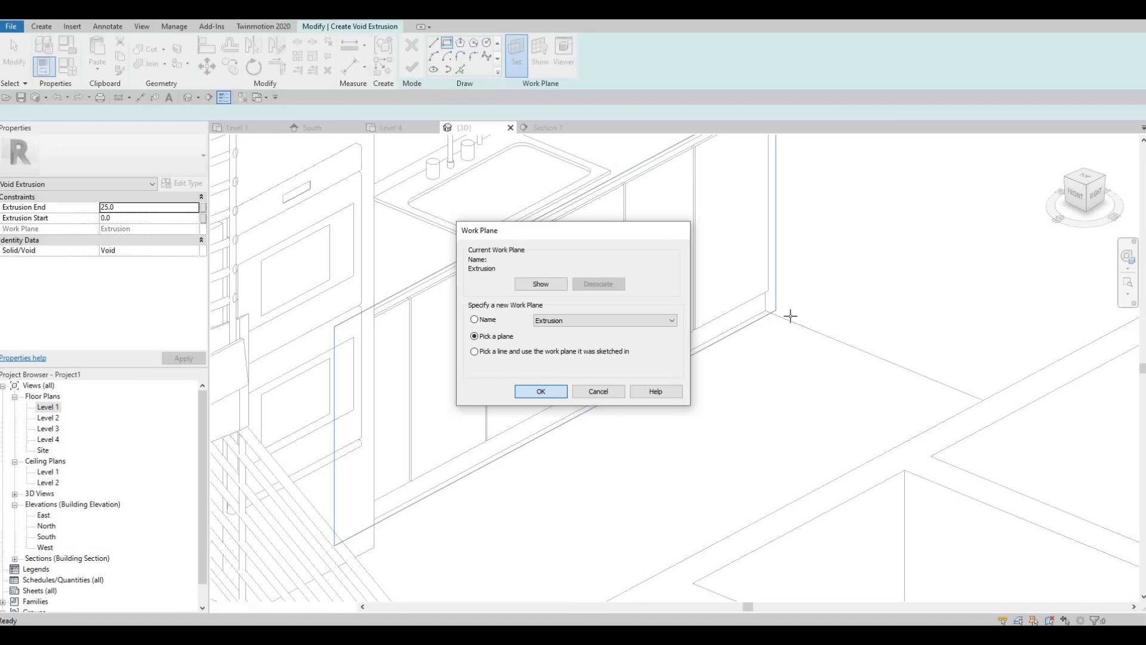
{"action": "key", "text": "Return"}
{"action": "scroll", "coordinate": [769, 257], "scroll_direction": "down", "scroll_amount": 5}
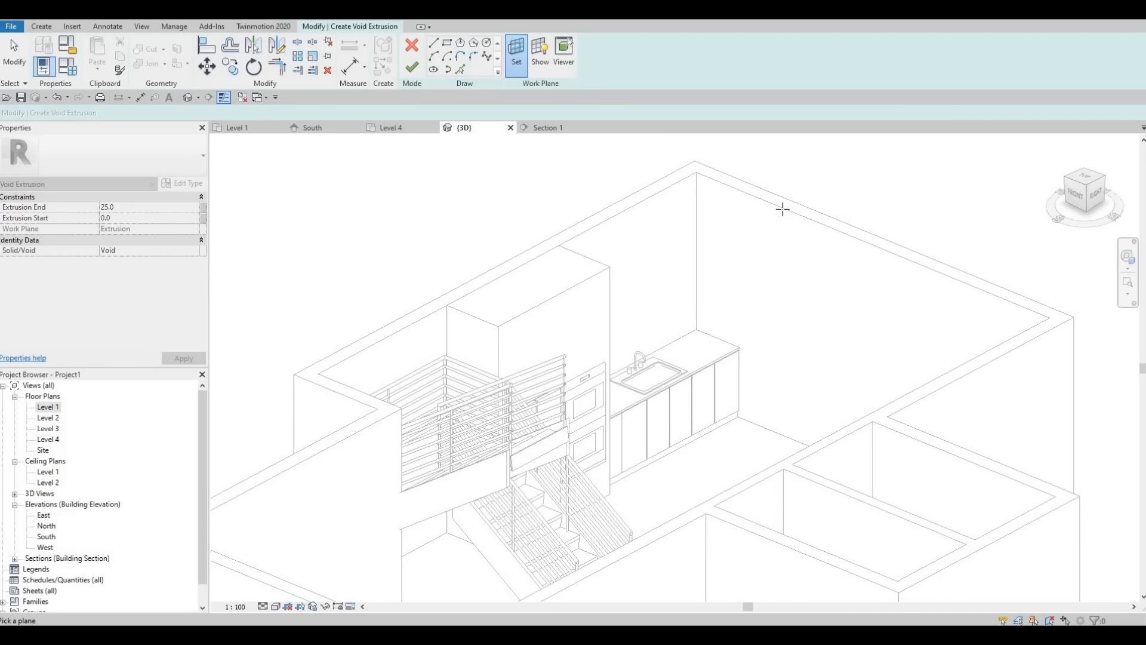
{"action": "left_click", "coordinate": [742, 396]}
Step: Sketch a rectangle about 95 mm wide and 70 mm high at the front bottom corner of the counter base's end
{"action": "scroll", "coordinate": [742, 396], "scroll_direction": "up", "scroll_amount": 5}
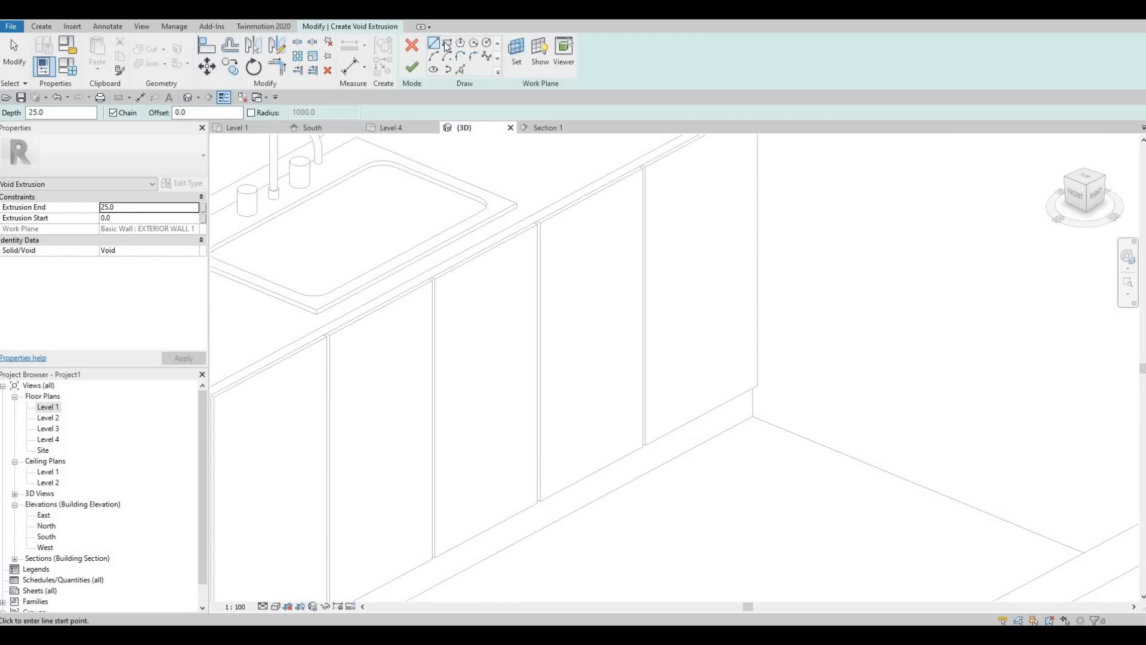
{"action": "left_click", "coordinate": [448, 46]}
{"action": "scroll", "coordinate": [813, 473], "scroll_direction": "up", "scroll_amount": 3}
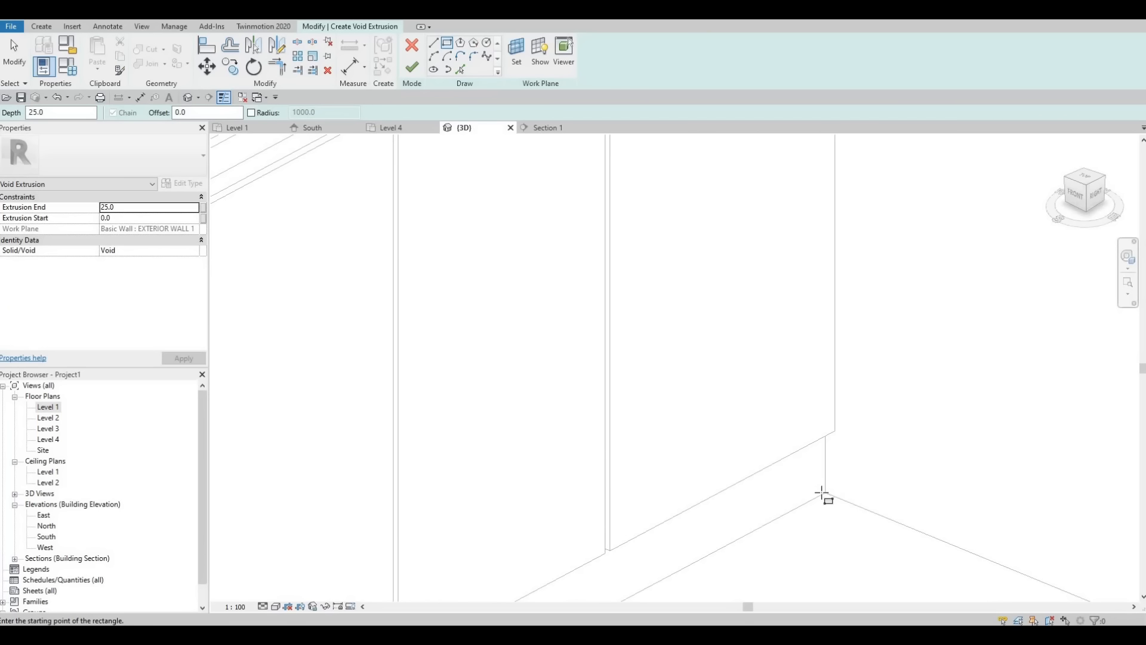
{"action": "left_click", "coordinate": [825, 493]}
{"action": "left_click", "coordinate": [826, 493]}
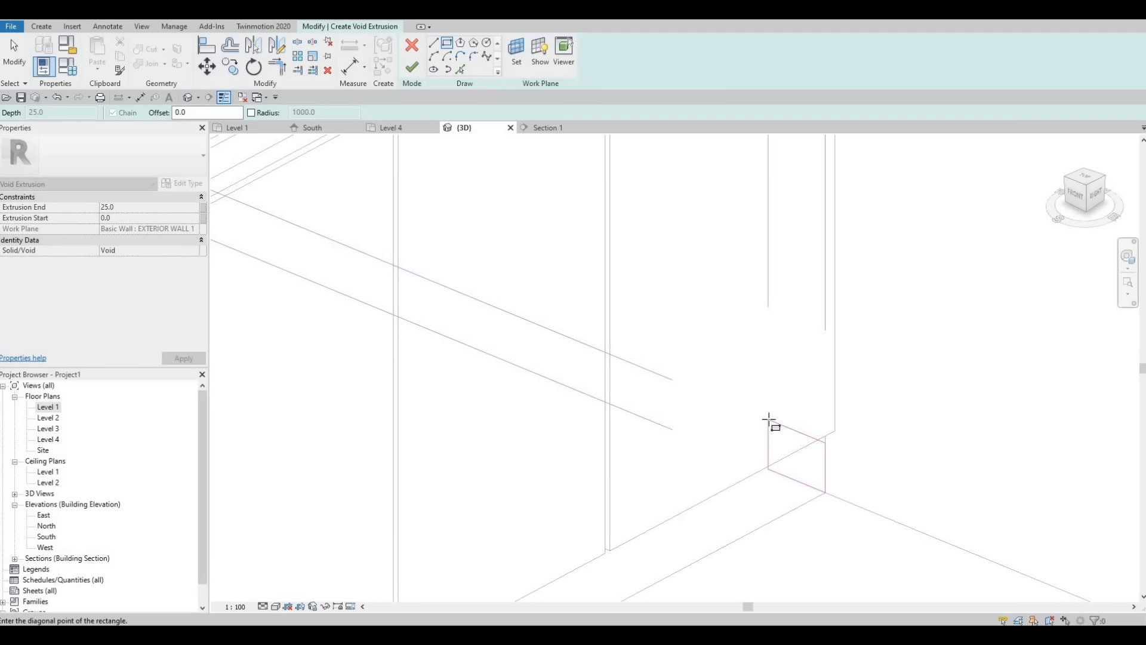
{"action": "left_click", "coordinate": [768, 424]}
{"action": "key", "text": "Escape"}
{"action": "key", "text": "Escape"}
{"action": "key", "text": "Escape"}
{"action": "scroll", "coordinate": [826, 450], "scroll_direction": "up", "scroll_amount": 1}
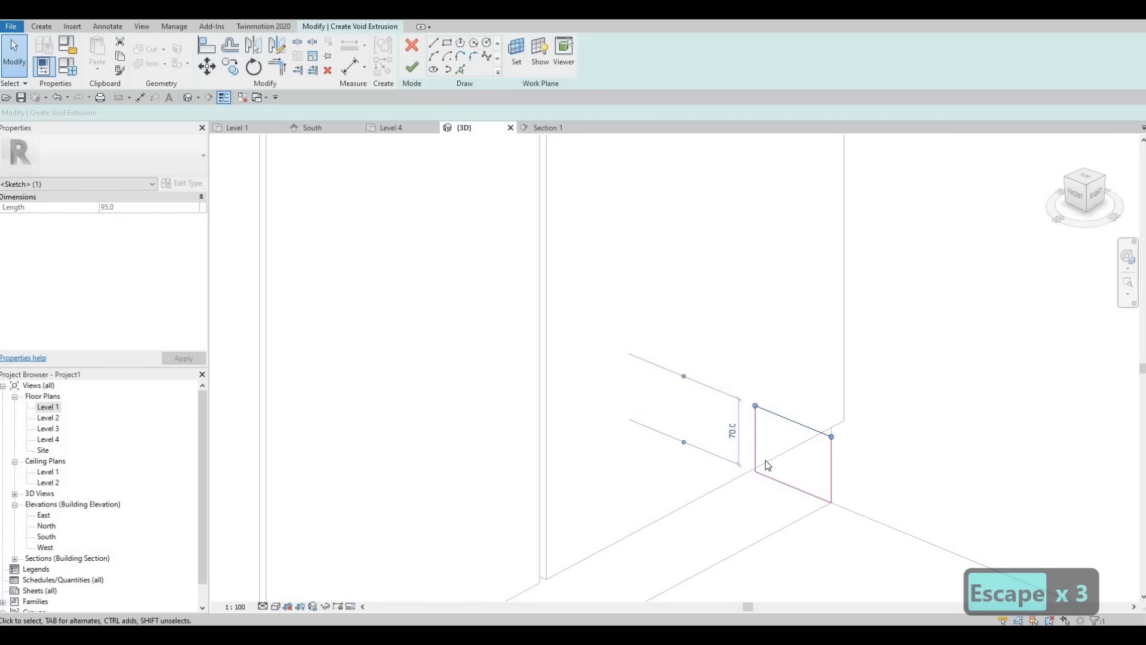
{"action": "key", "text": "Escape"}
Step: Move the rectangle's inner vertical edge to make the void profile 50 mm wide, and finish the sketch
{"action": "left_click", "coordinate": [756, 446]}
{"action": "mouse_move", "coordinate": [757, 446]}
{"action": "left_mouse_down"}
{"action": "mouse_move", "coordinate": [796, 460]}
{"action": "mouse_move", "coordinate": [785, 456]}
{"action": "left_mouse_up"}
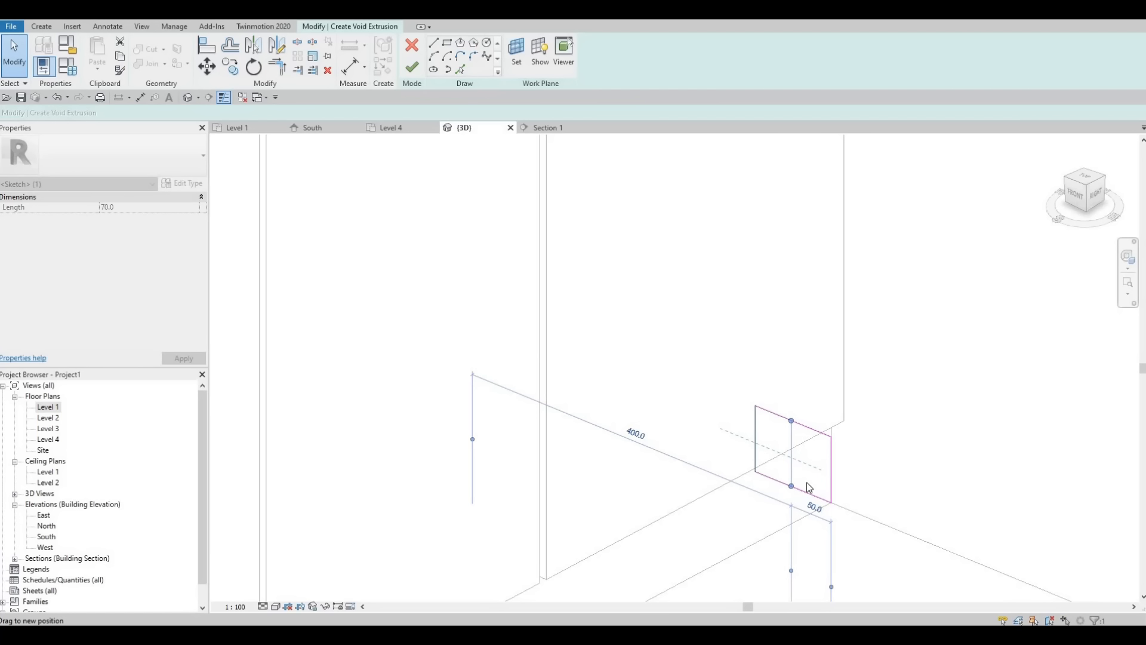
{"action": "key", "text": "Escape"}
{"action": "middle_click_drag", "start_coordinate": [790, 488], "coordinate": [750, 403]}
{"action": "scroll", "coordinate": [751, 403], "scroll_direction": "down", "scroll_amount": 1}
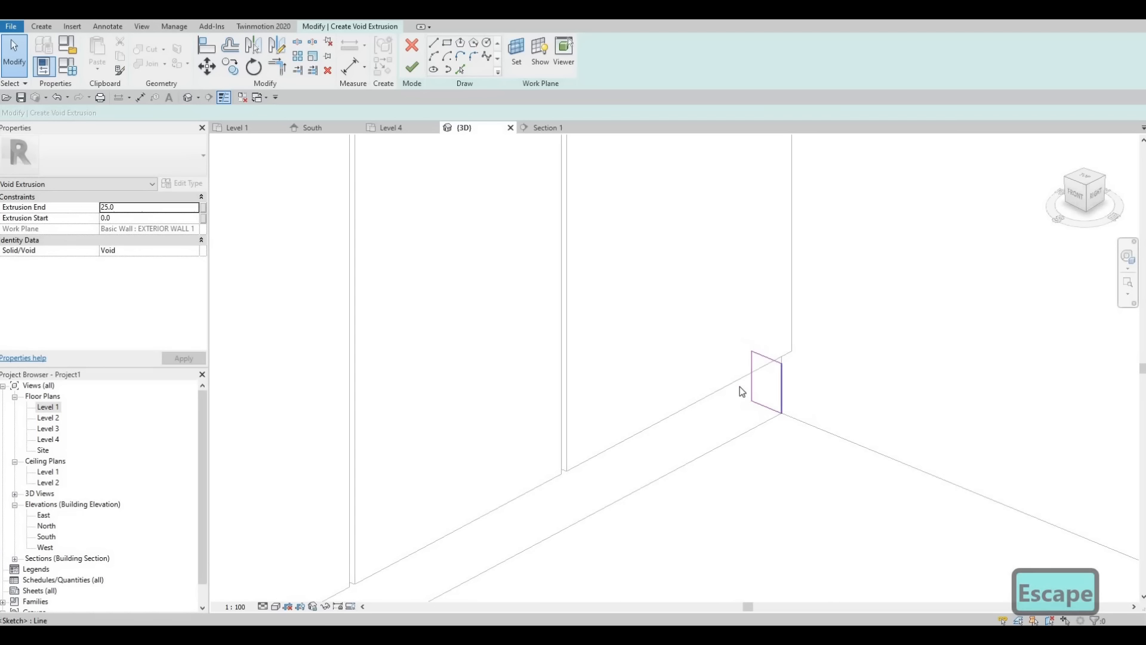
{"action": "left_click", "coordinate": [410, 69]}
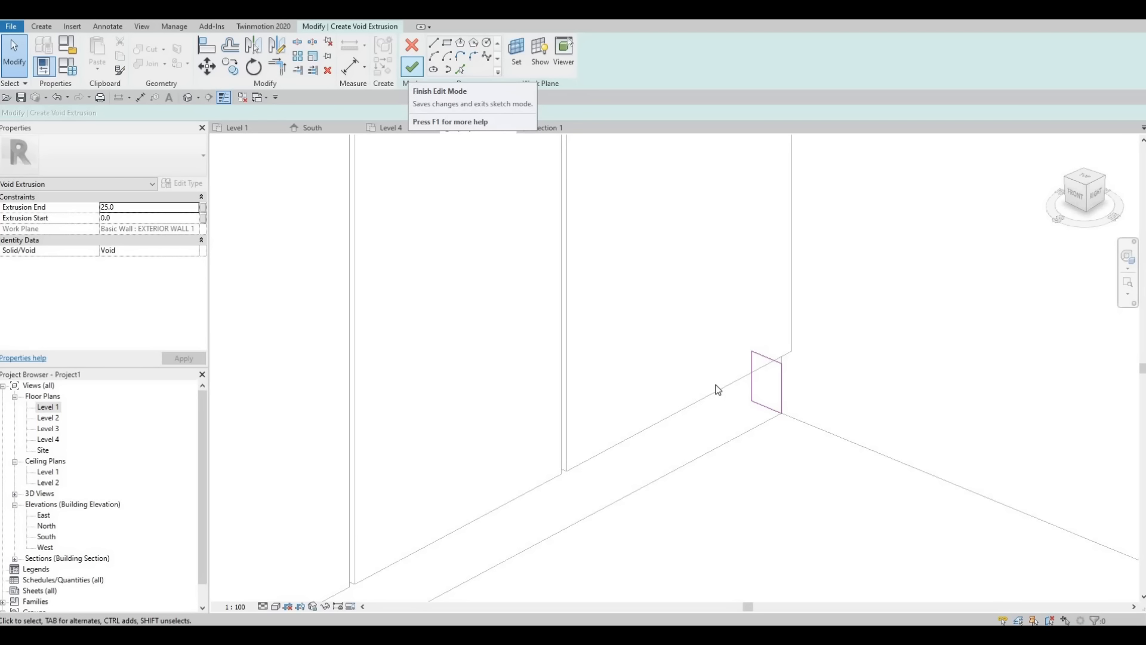
Step: Stretch the void along the counter base to a depth of about 2454 mm and cut the counter body with it, finishing the model
{"action": "scroll", "coordinate": [821, 313], "scroll_direction": "up", "scroll_amount": 2}
{"action": "scroll", "coordinate": [824, 308], "scroll_direction": "down", "scroll_amount": 3}
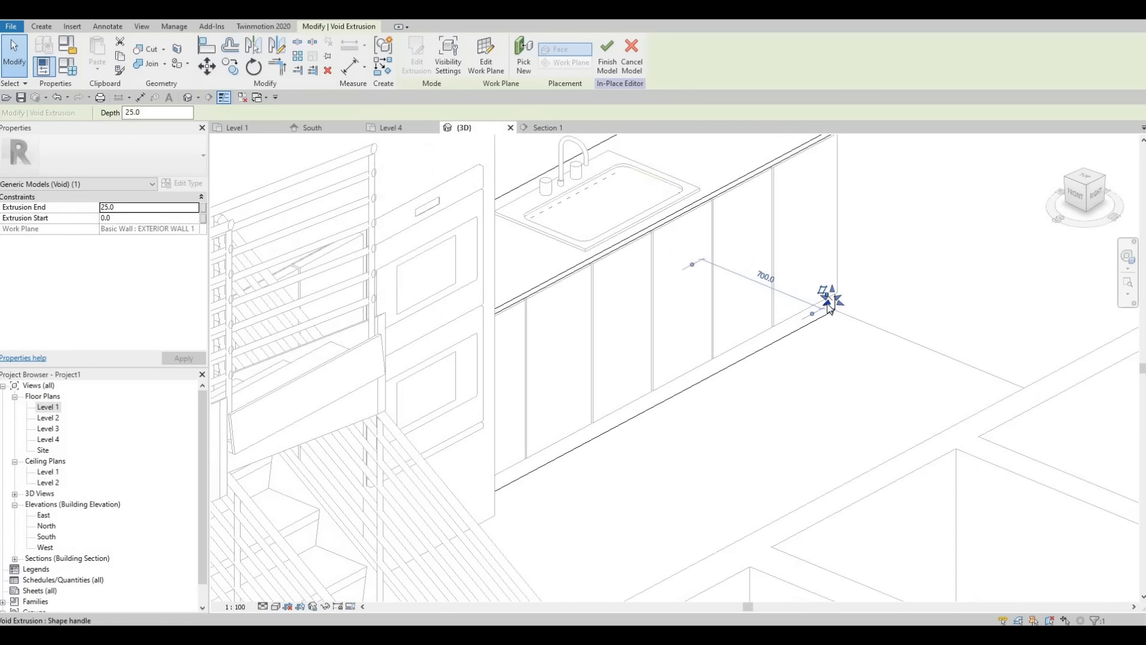
{"action": "left_click_drag", "start_coordinate": [585, 423], "coordinate": [464, 507]}
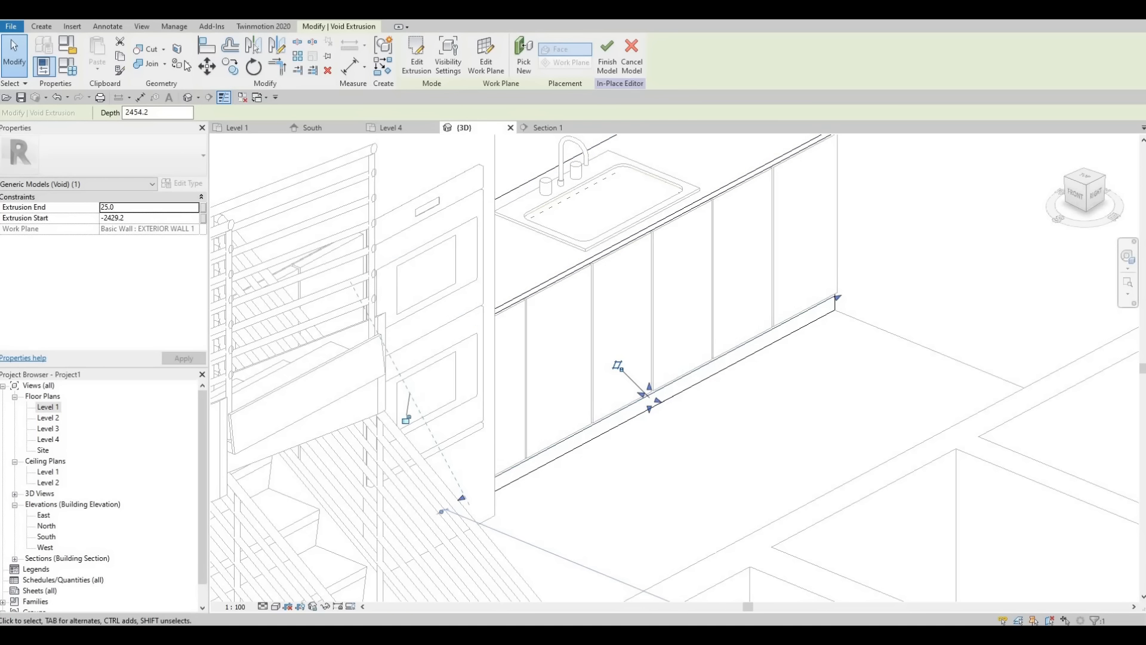
{"action": "left_click", "coordinate": [149, 49]}
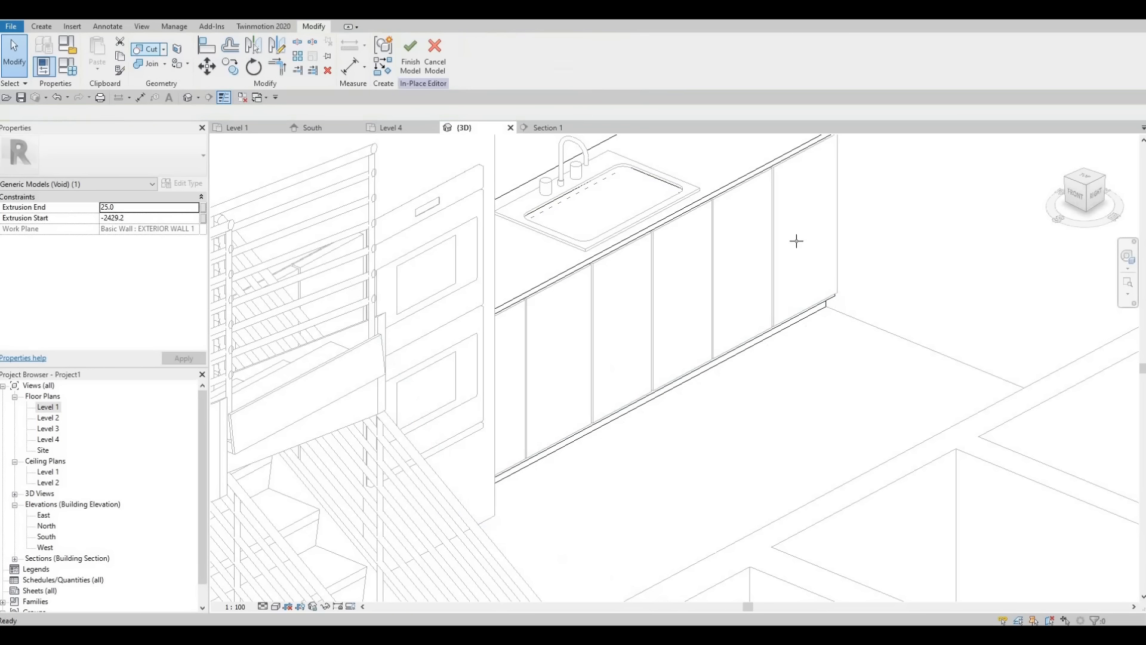
{"action": "left_click", "coordinate": [409, 62]}
Step: Examine the toe-kick recess below the door panels and the whole kitchen in 3D
{"action": "scroll", "coordinate": [686, 399], "scroll_direction": "down", "scroll_amount": 3}
{"action": "middle_click_drag", "start_coordinate": [678, 444], "coordinate": [758, 335]}
{"action": "key", "text": "Escape"}
{"action": "scroll", "coordinate": [760, 338], "scroll_direction": "up", "scroll_amount": 8}
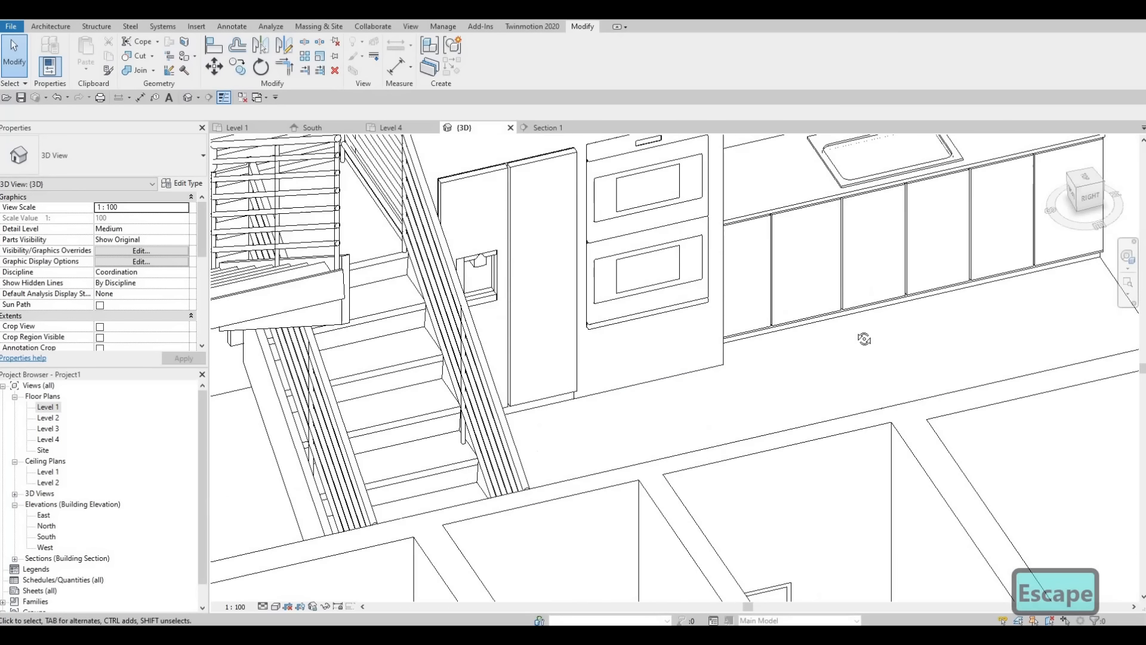
{"action": "middle_click_drag", "start_coordinate": [858, 386], "coordinate": [827, 406]}
{"action": "scroll", "coordinate": [807, 403], "scroll_direction": "up", "scroll_amount": 2}
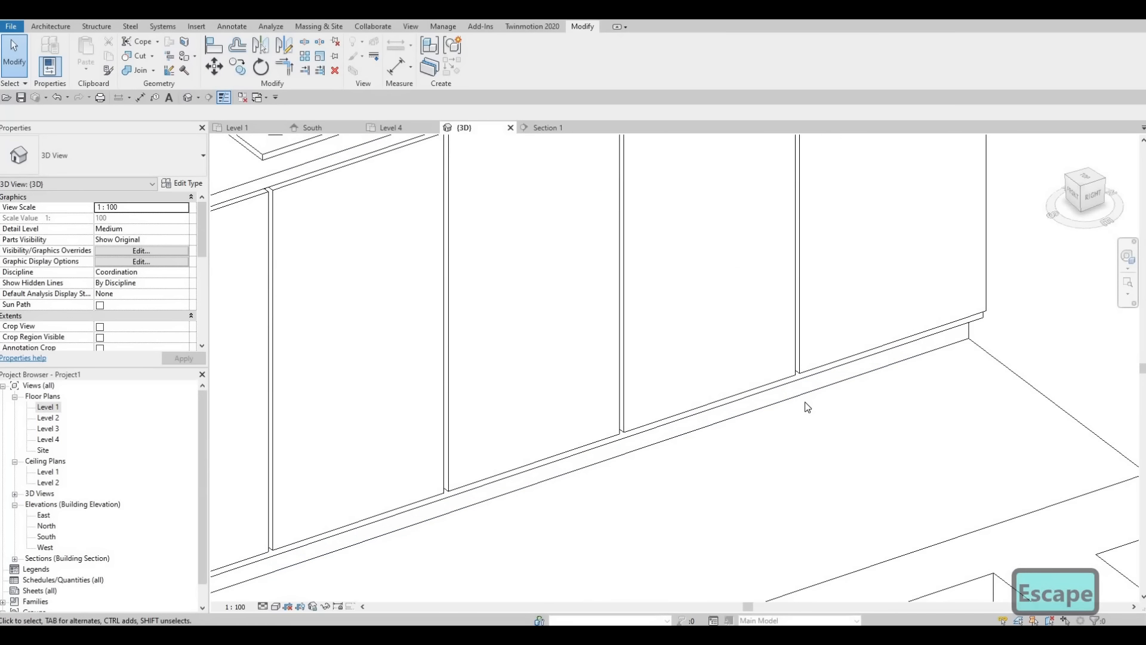
{"action": "scroll", "coordinate": [818, 407], "scroll_direction": "down", "scroll_amount": 4}
{"action": "scroll", "coordinate": [783, 420], "scroll_direction": "down", "scroll_amount": 4}
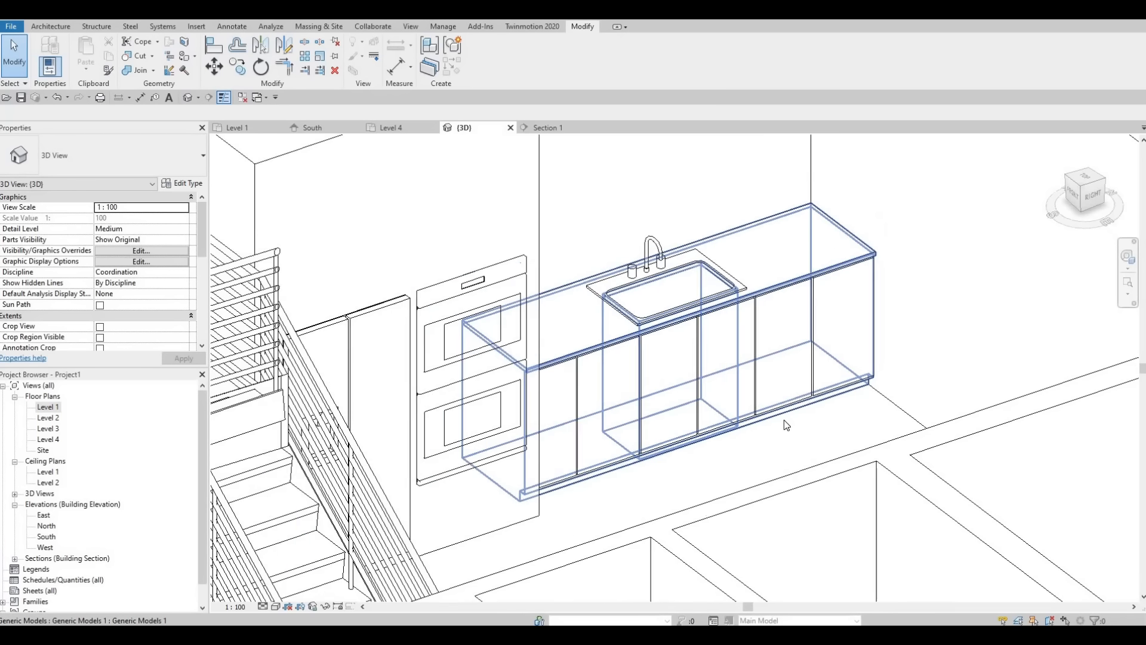
{"action": "scroll", "coordinate": [764, 442], "scroll_direction": "down", "scroll_amount": 3}
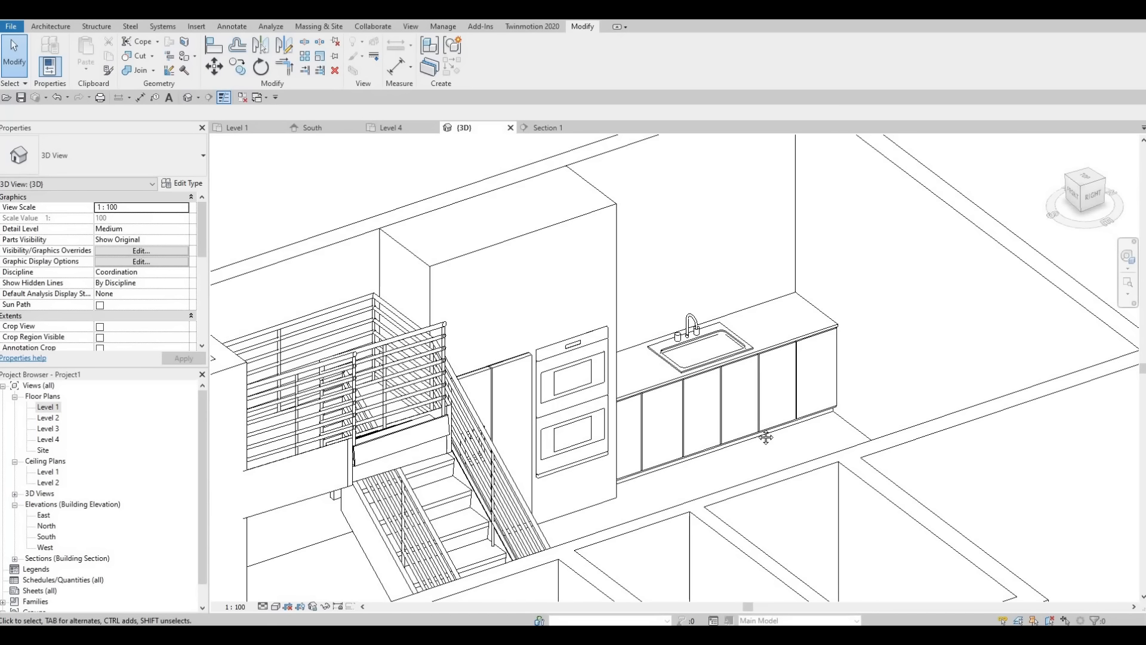
{"action": "middle_click_drag", "start_coordinate": [663, 410], "coordinate": [651, 413], "text": "shift"}
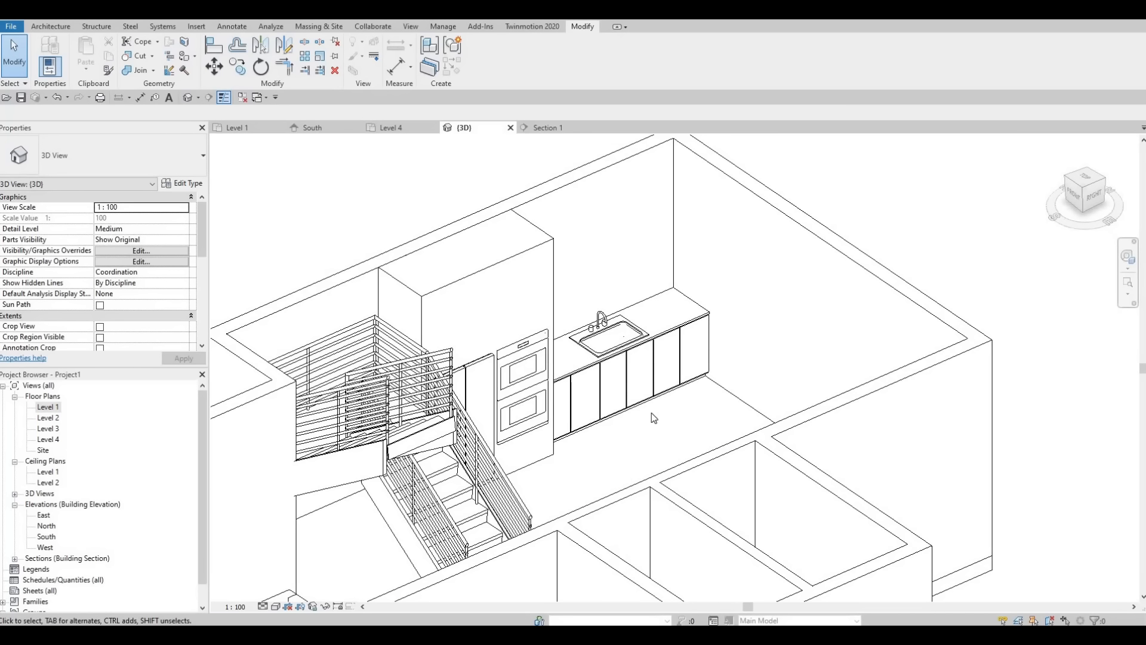